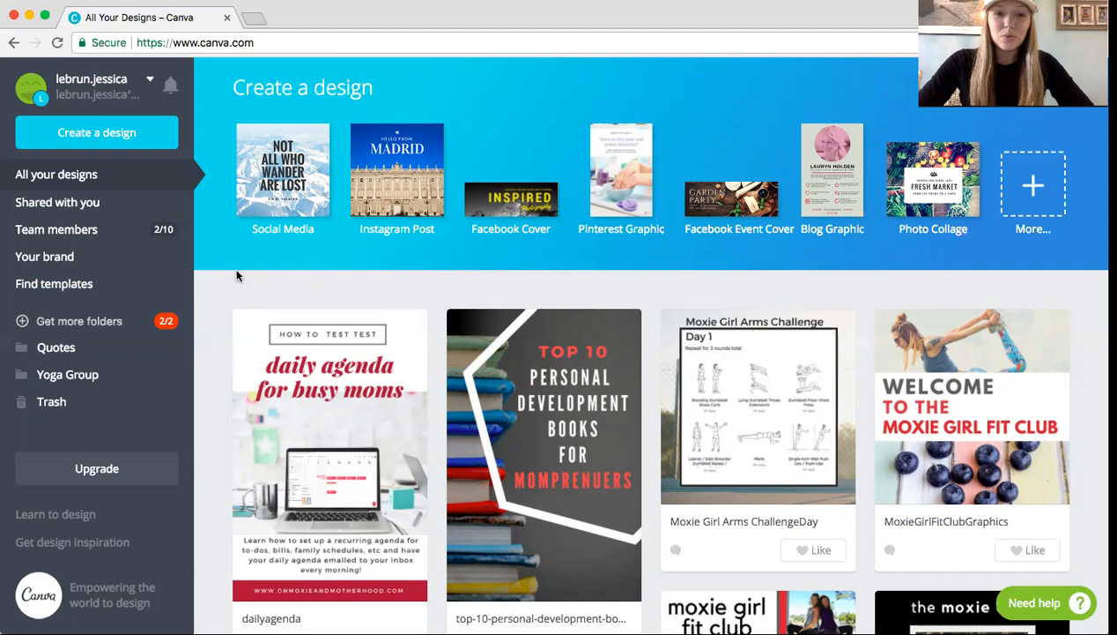
- Open the full catalogue of design types and look through its categories, from social media posts and documents to events and ads
{"action": "left_click", "coordinate": [151, 135]}
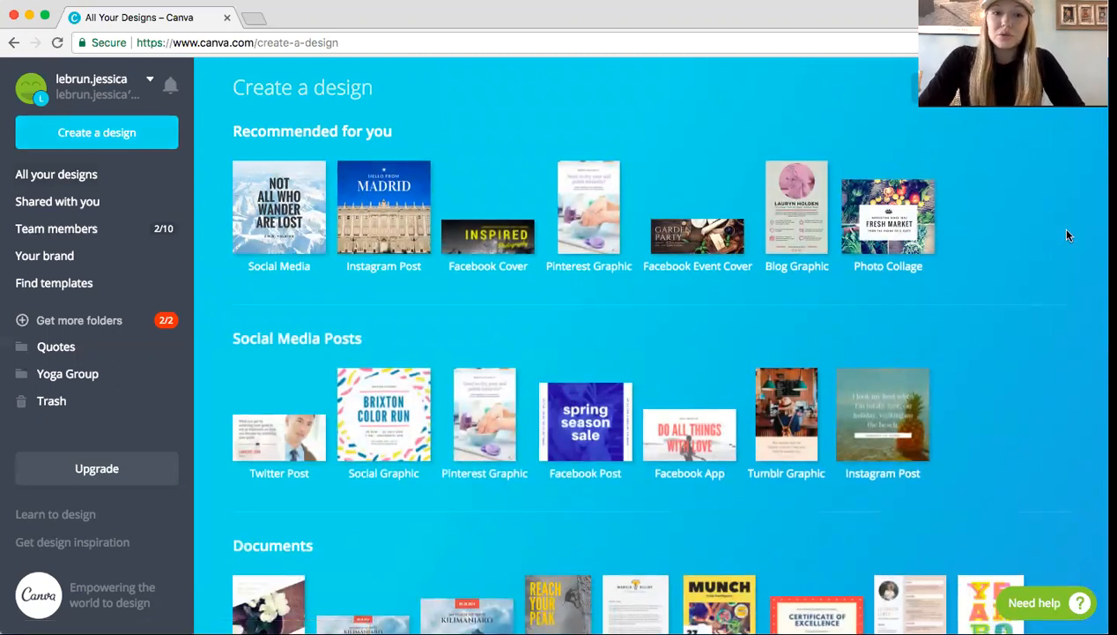
{"action": "scroll", "coordinate": [1067, 234], "scroll_direction": "down", "scroll_amount": 1}
{"action": "scroll", "coordinate": [1067, 234], "scroll_direction": "down", "scroll_amount": 2}
{"action": "scroll", "coordinate": [1067, 235], "scroll_direction": "down", "scroll_amount": 3}
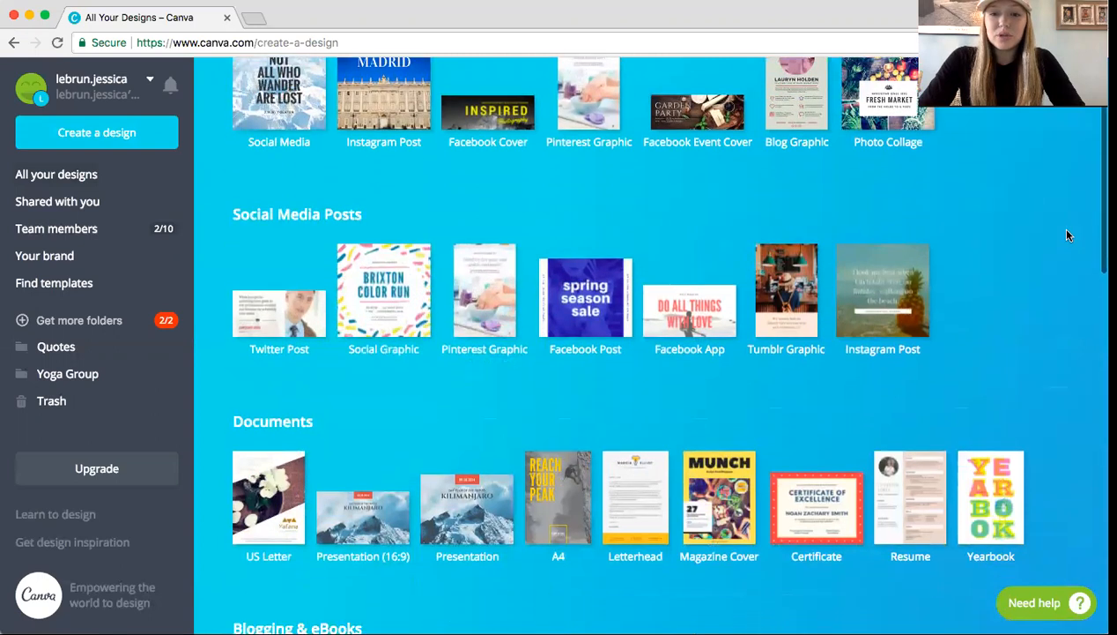
{"action": "scroll", "coordinate": [1067, 234], "scroll_direction": "down", "scroll_amount": 2}
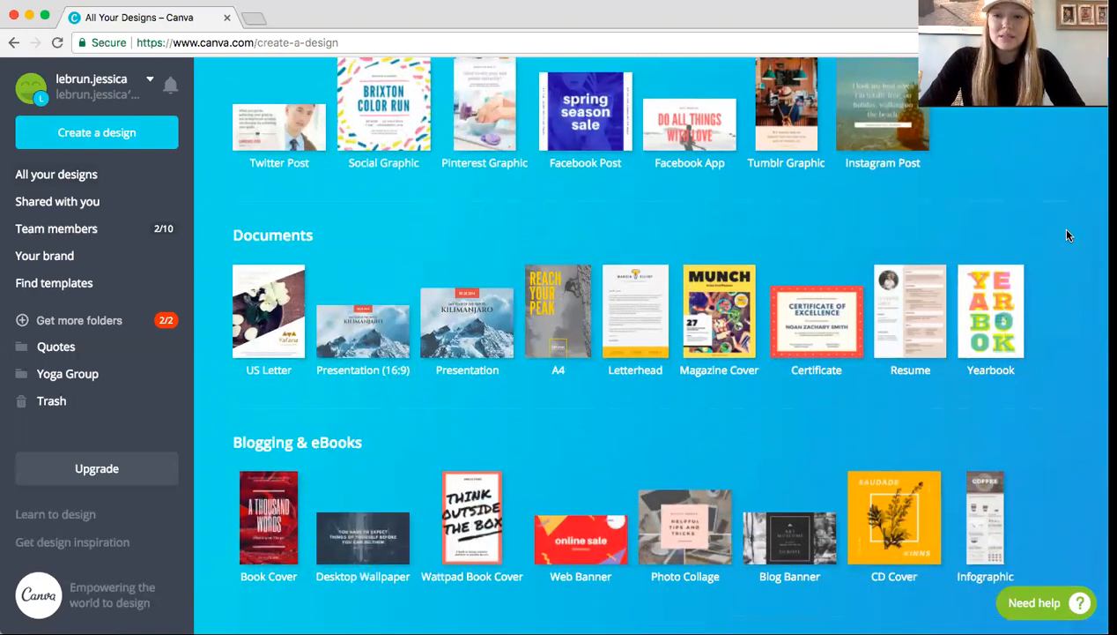
{"action": "scroll", "coordinate": [1067, 235], "scroll_direction": "down", "scroll_amount": 1}
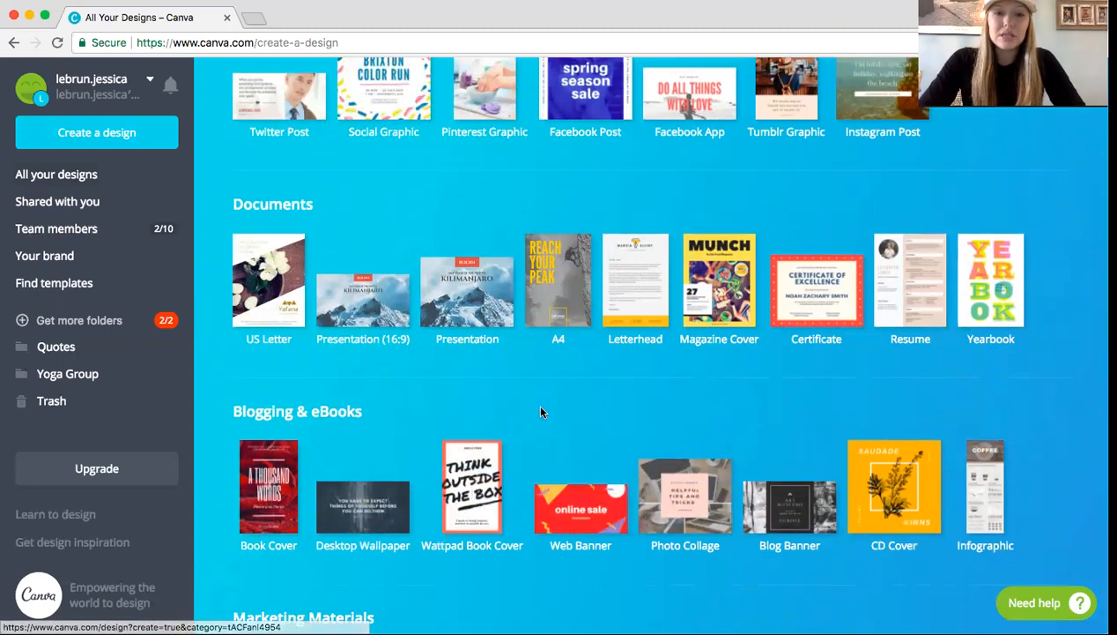
{"action": "scroll", "coordinate": [487, 320], "scroll_direction": "down", "scroll_amount": 2}
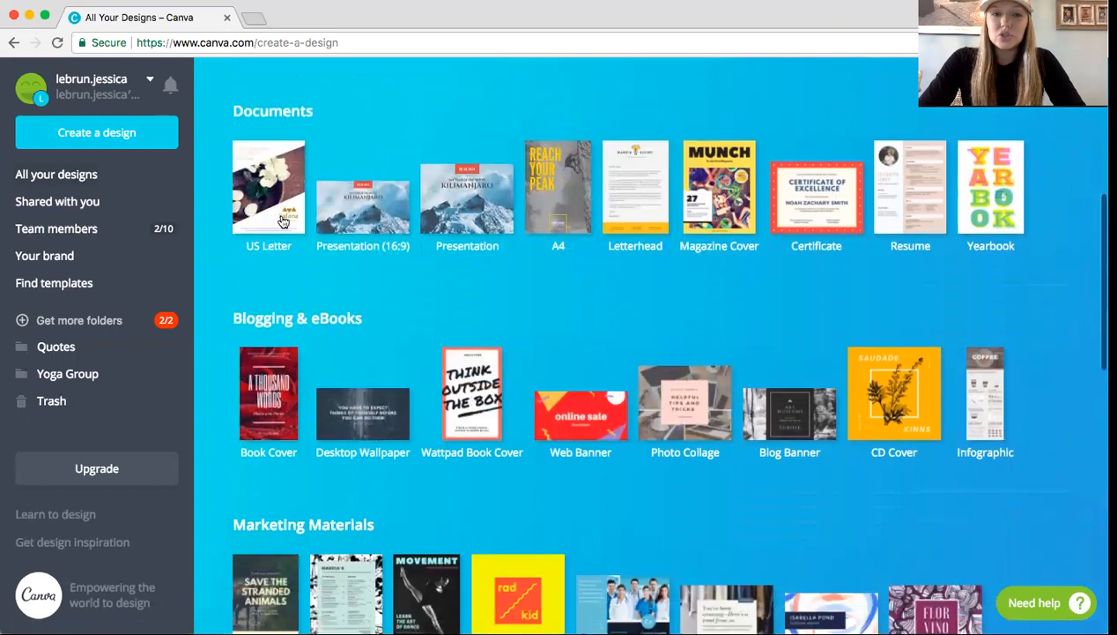
{"action": "scroll", "coordinate": [366, 270], "scroll_direction": "down", "scroll_amount": 2}
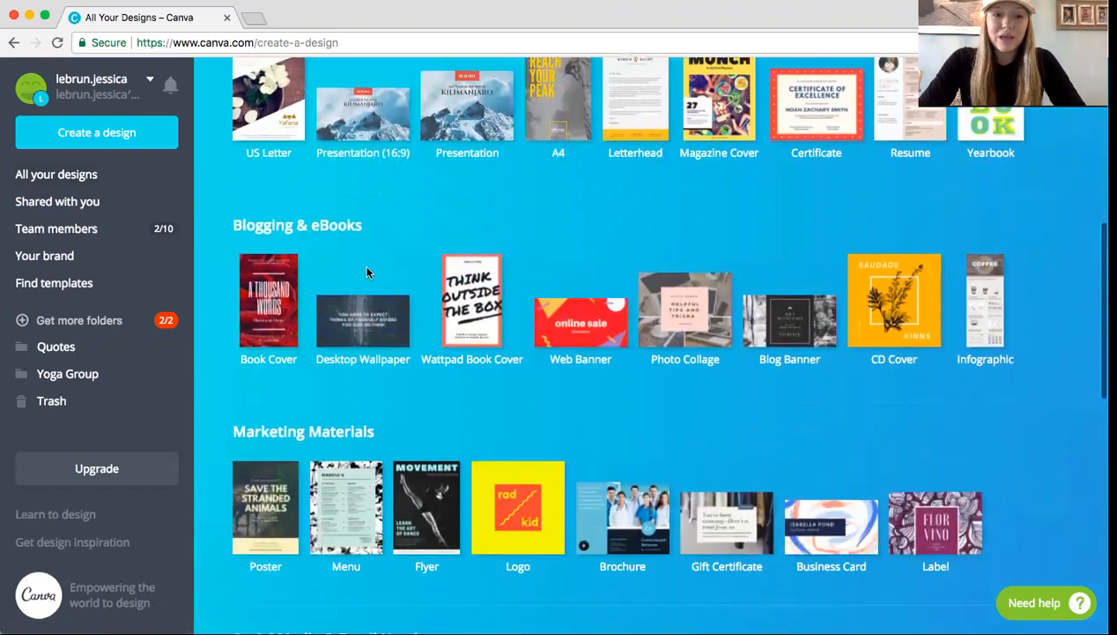
{"action": "scroll", "coordinate": [363, 263], "scroll_direction": "down", "scroll_amount": 3}
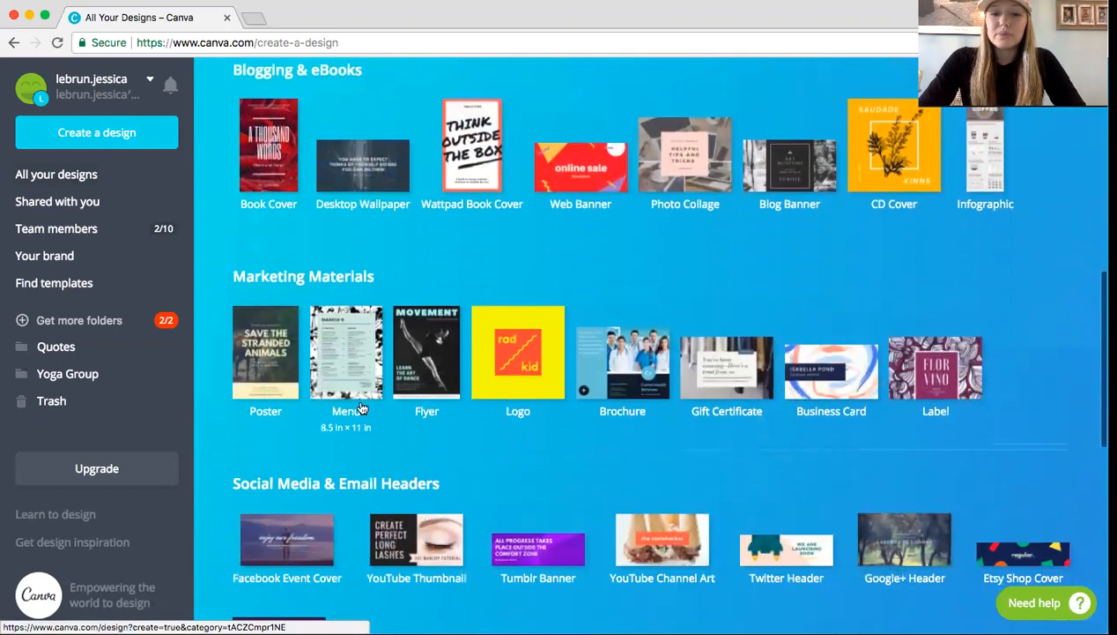
{"action": "scroll", "coordinate": [360, 407], "scroll_direction": "down", "scroll_amount": 1}
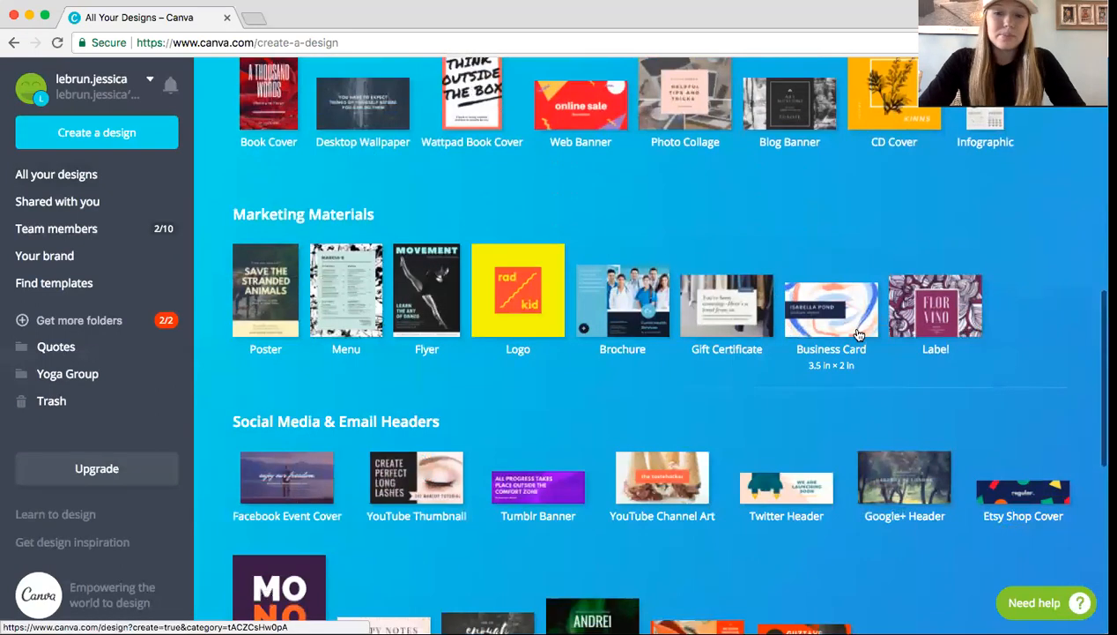
{"action": "scroll", "coordinate": [857, 334], "scroll_direction": "down", "scroll_amount": 4}
{"action": "scroll", "coordinate": [858, 333], "scroll_direction": "down", "scroll_amount": 1}
{"action": "scroll", "coordinate": [858, 333], "scroll_direction": "down", "scroll_amount": 1}
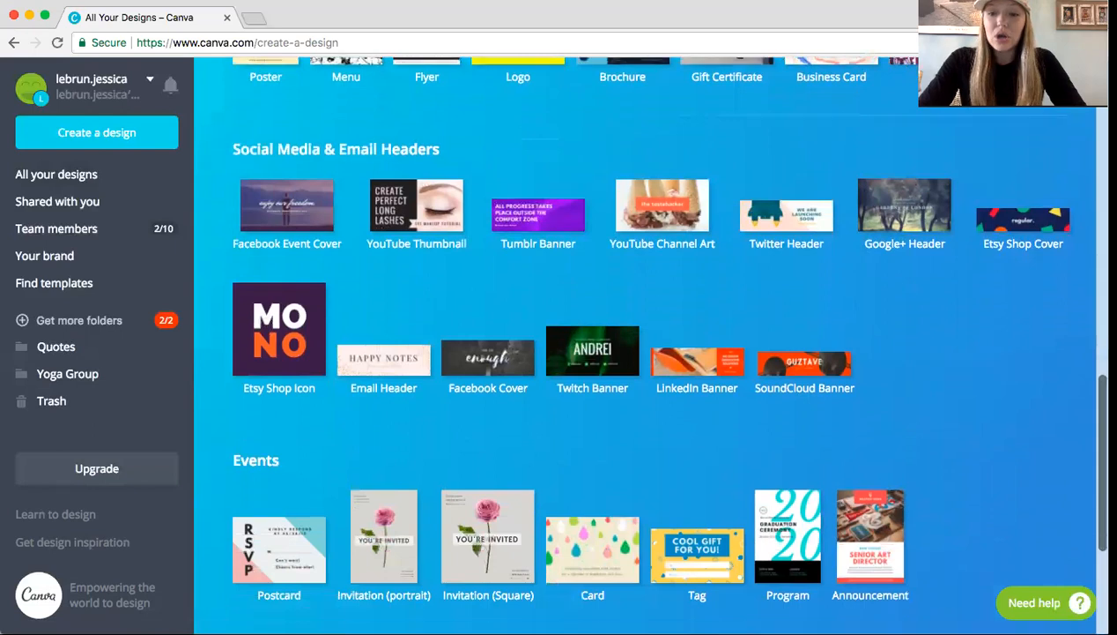
{"action": "scroll", "coordinate": [664, 338], "scroll_direction": "down", "scroll_amount": 4}
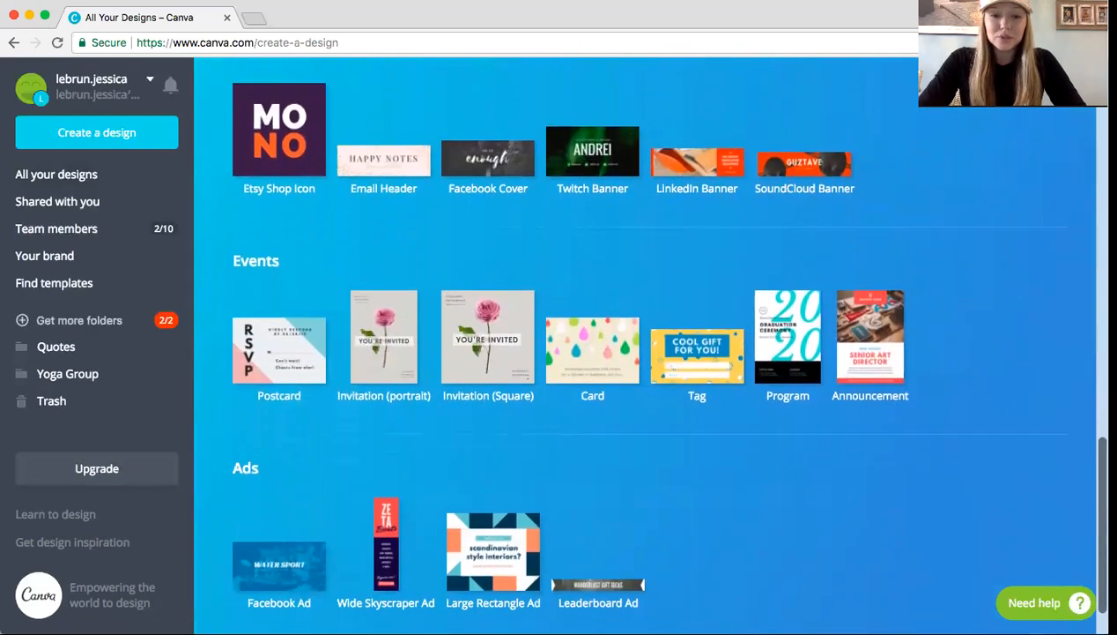
{"action": "scroll", "coordinate": [665, 338], "scroll_direction": "down", "scroll_amount": 1}
{"action": "scroll", "coordinate": [1093, 453], "scroll_direction": "up", "scroll_amount": 2}
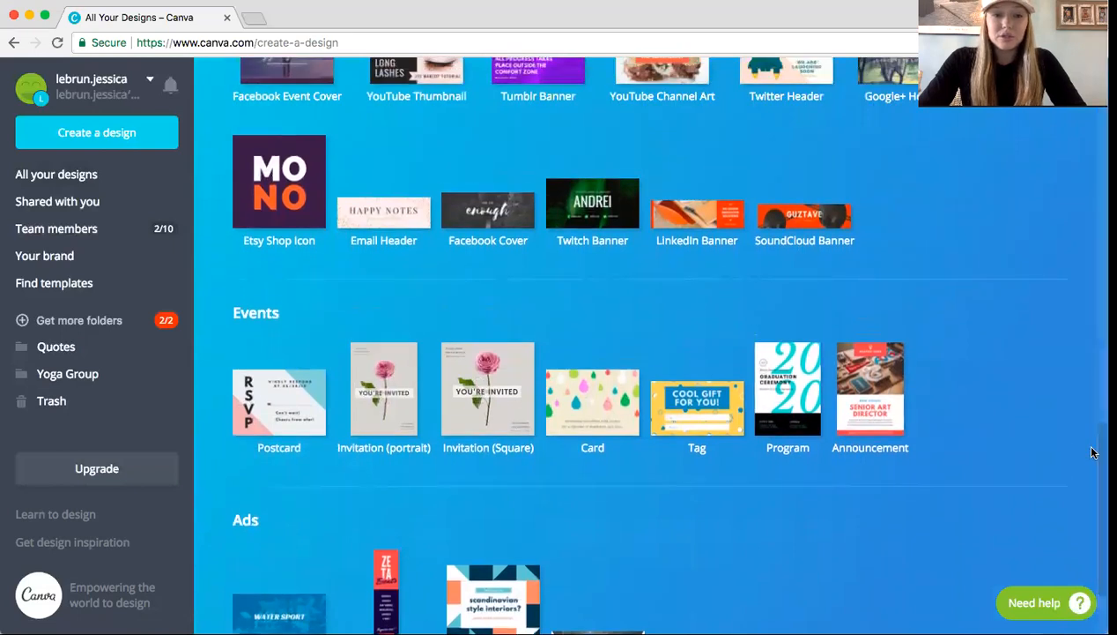
{"action": "scroll", "coordinate": [1092, 452], "scroll_direction": "up", "scroll_amount": 4}
{"action": "scroll", "coordinate": [1084, 406], "scroll_direction": "up", "scroll_amount": 2}
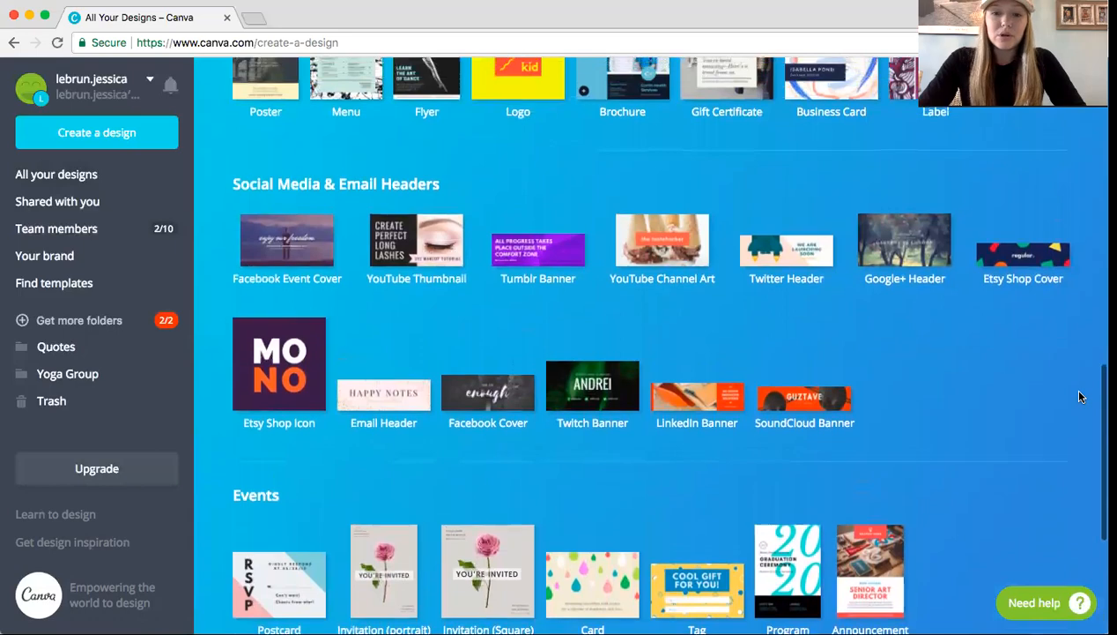
{"action": "scroll", "coordinate": [1069, 379], "scroll_direction": "up", "scroll_amount": 4}
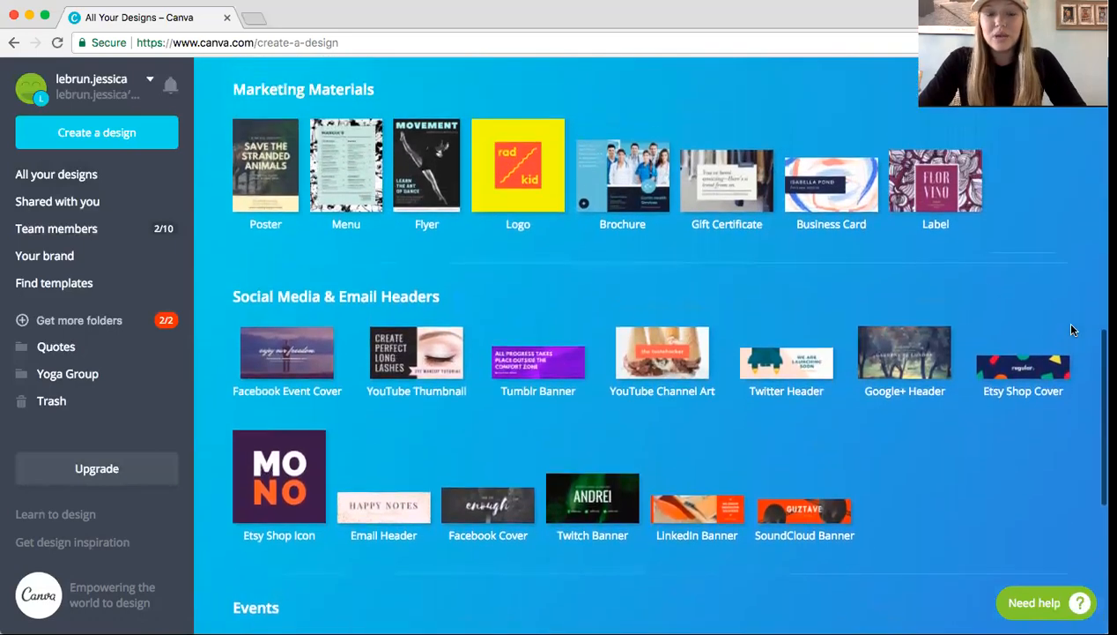
{"action": "scroll", "coordinate": [1073, 336], "scroll_direction": "up", "scroll_amount": 15}
{"action": "scroll", "coordinate": [1086, 190], "scroll_direction": "up", "scroll_amount": 14}
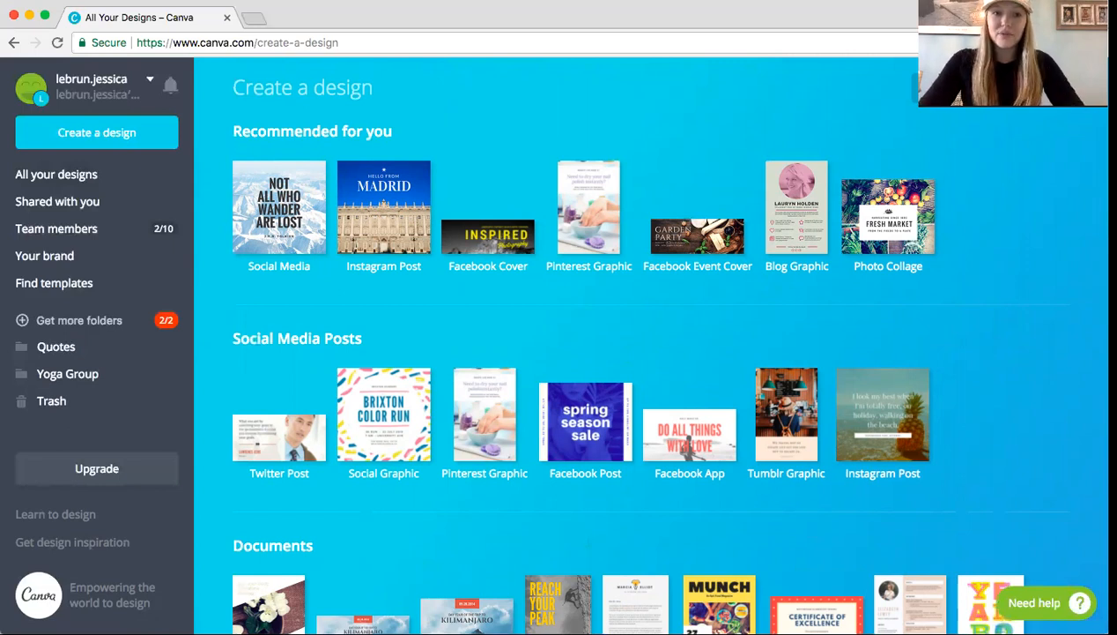
- Create a blank Social Media design and look through the available Canva layouts
{"action": "left_click", "coordinate": [274, 204]}
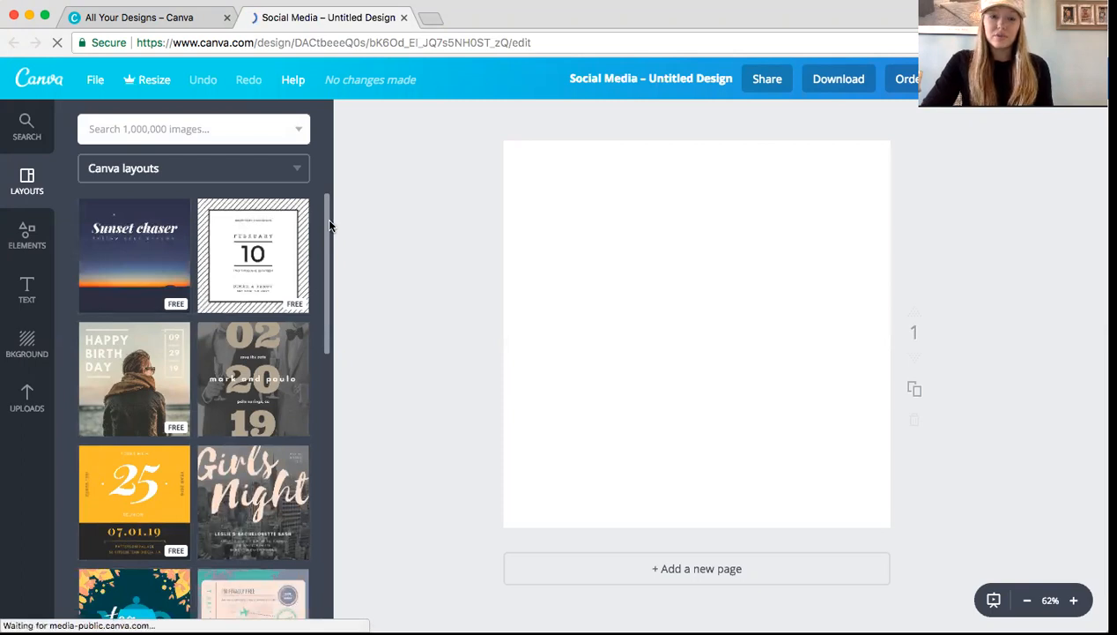
{"action": "left_click_drag", "start_coordinate": [328, 224], "coordinate": [326, 492]}
{"action": "left_click_drag", "start_coordinate": [326, 401], "coordinate": [327, 549]}
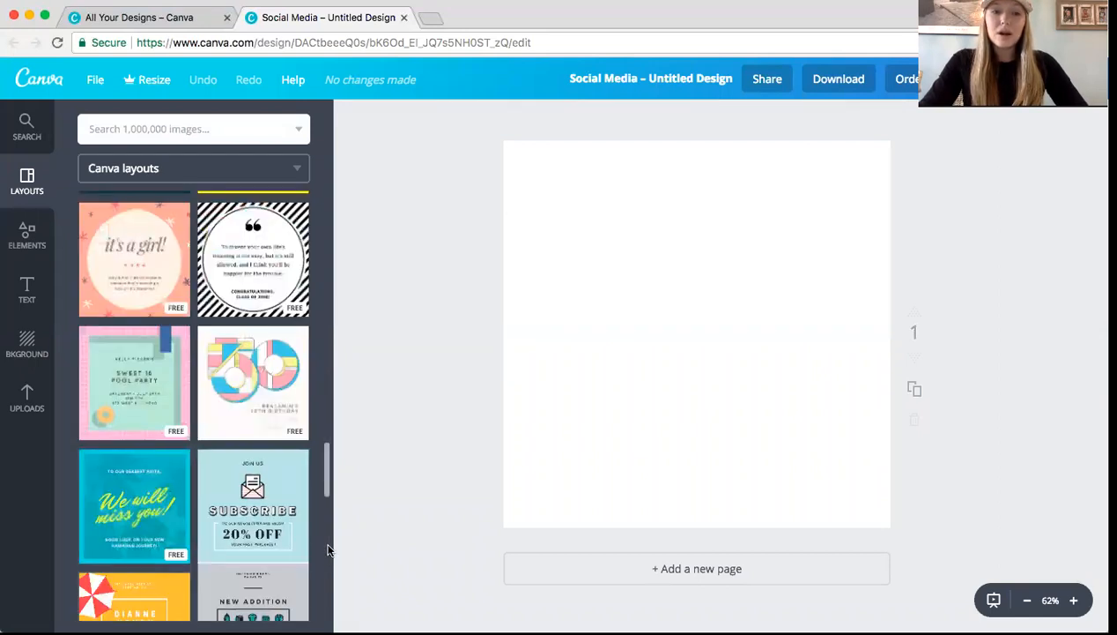
{"action": "left_click_drag", "start_coordinate": [327, 487], "coordinate": [327, 211]}
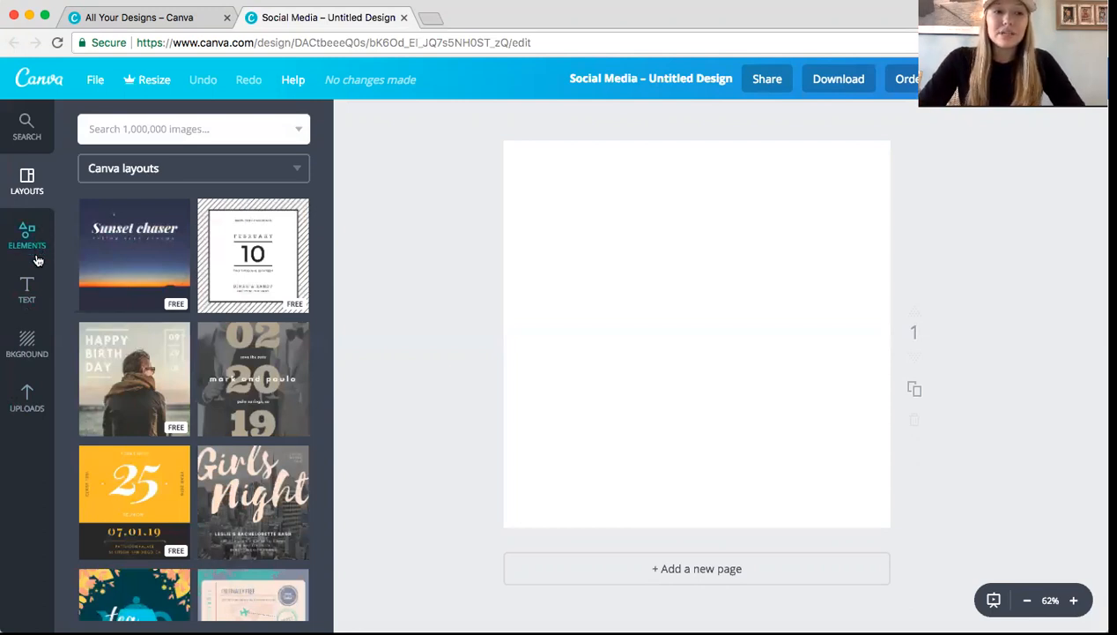
- Try the free grey-purple grid pattern as the page background and remove it again
{"action": "left_click", "coordinate": [30, 347]}
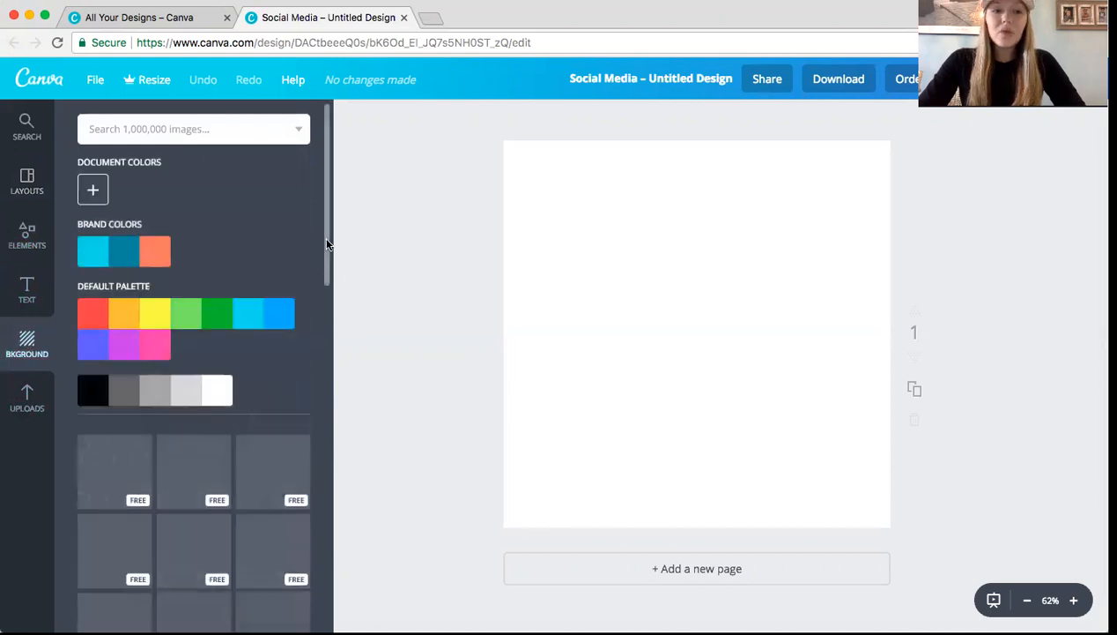
{"action": "scroll", "coordinate": [324, 274], "scroll_direction": "down", "scroll_amount": 4}
{"action": "scroll", "coordinate": [326, 291], "scroll_direction": "down", "scroll_amount": 5}
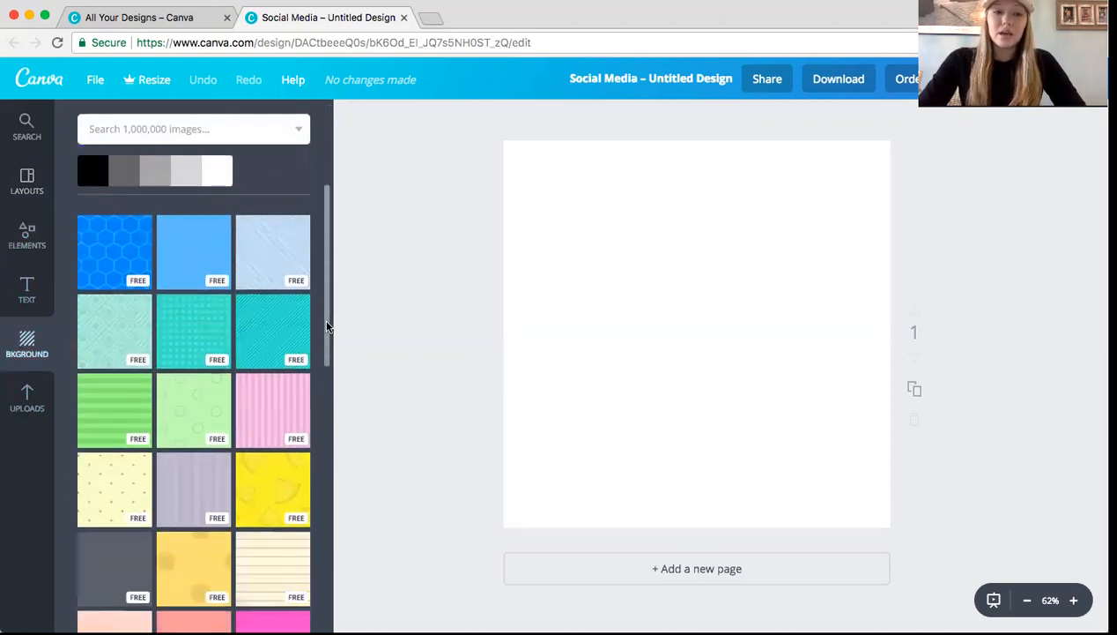
{"action": "left_click_drag", "start_coordinate": [325, 370], "coordinate": [321, 506]}
{"action": "scroll", "coordinate": [319, 520], "scroll_direction": "down", "scroll_amount": 5}
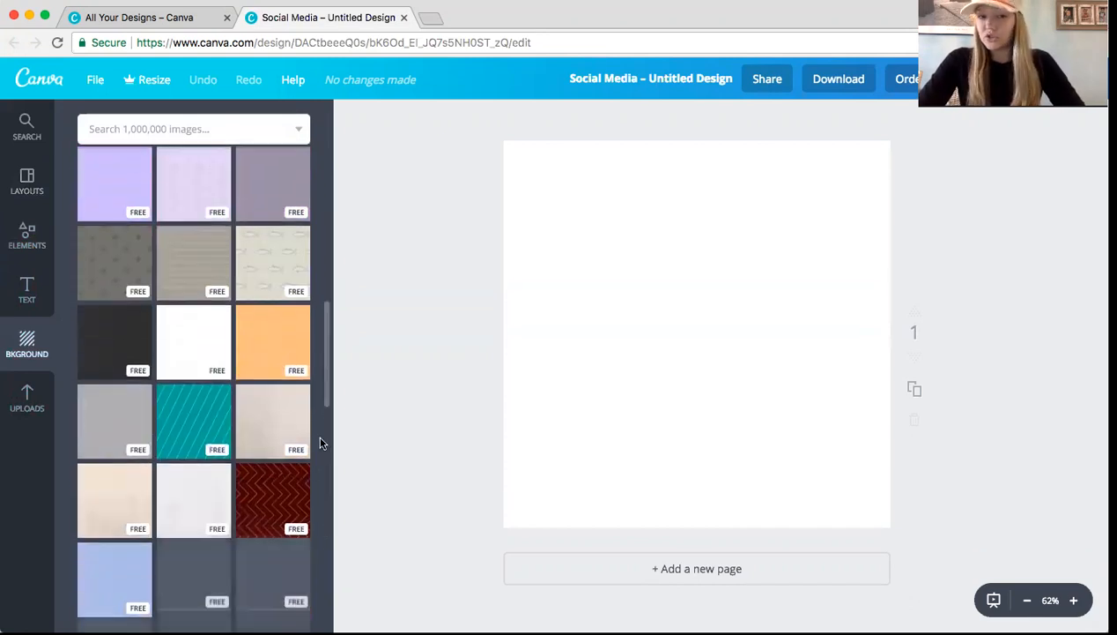
{"action": "left_click_drag", "start_coordinate": [323, 379], "coordinate": [323, 273]}
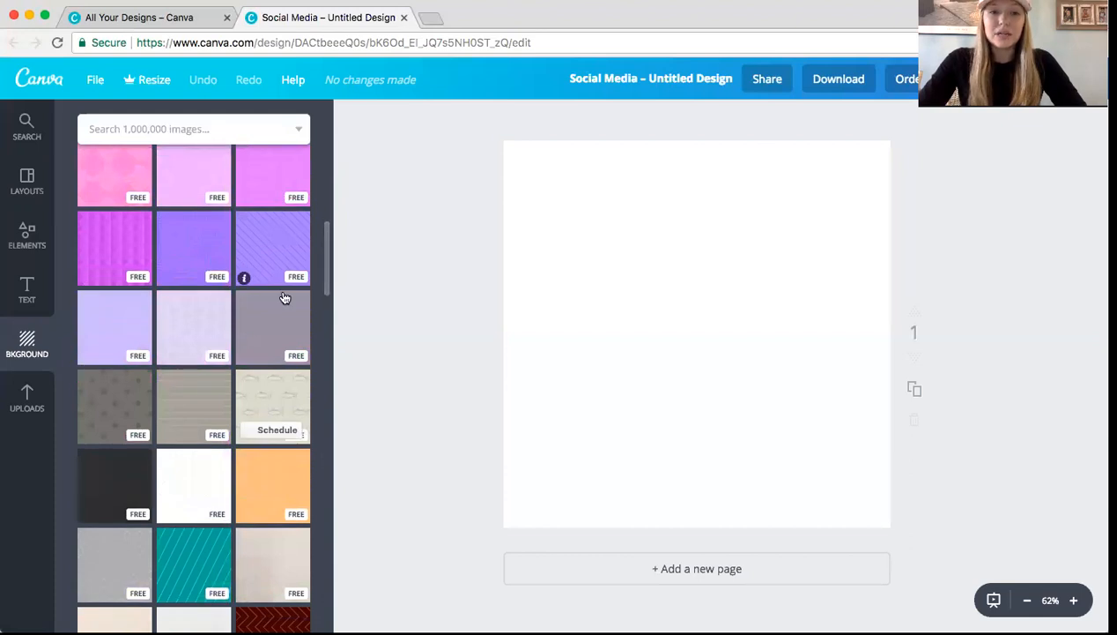
{"action": "left_click", "coordinate": [285, 298]}
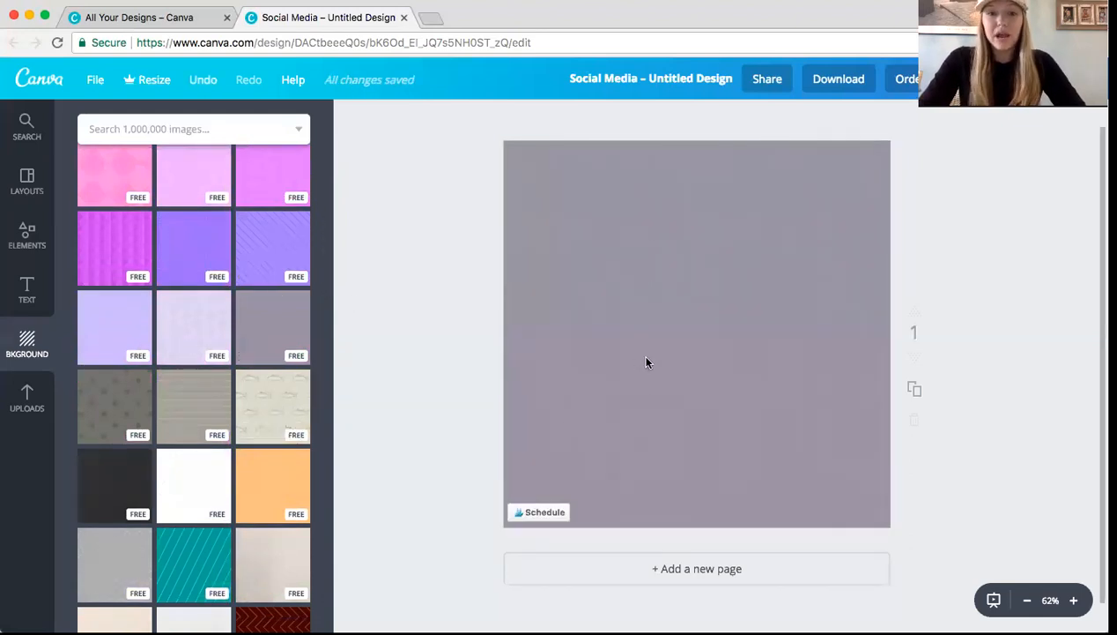
{"action": "left_click", "coordinate": [619, 223]}
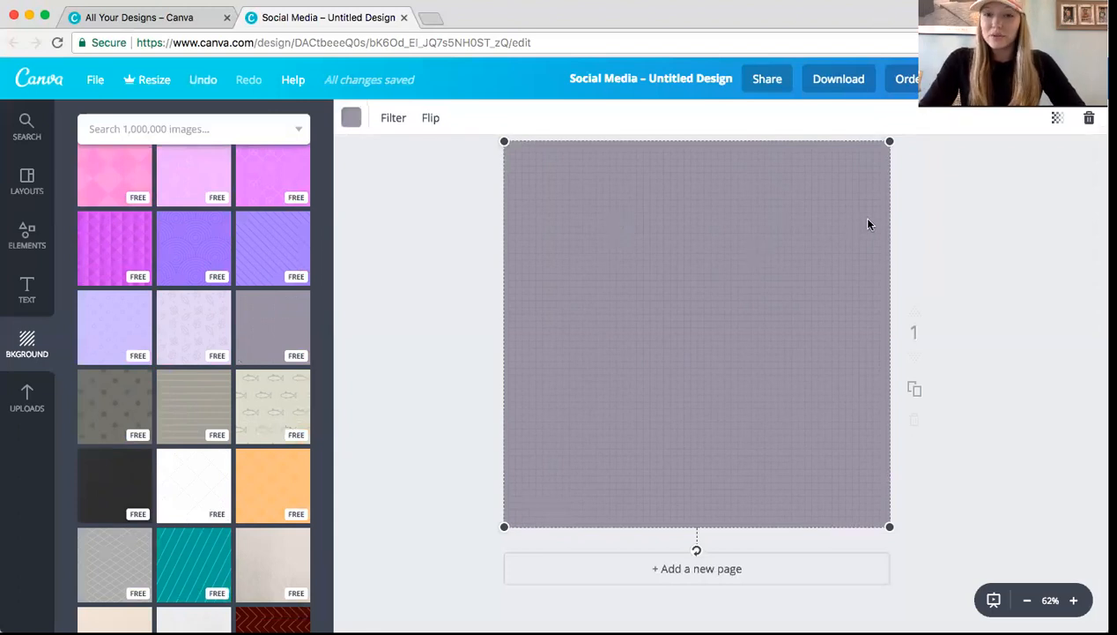
{"action": "left_click", "coordinate": [1089, 118]}
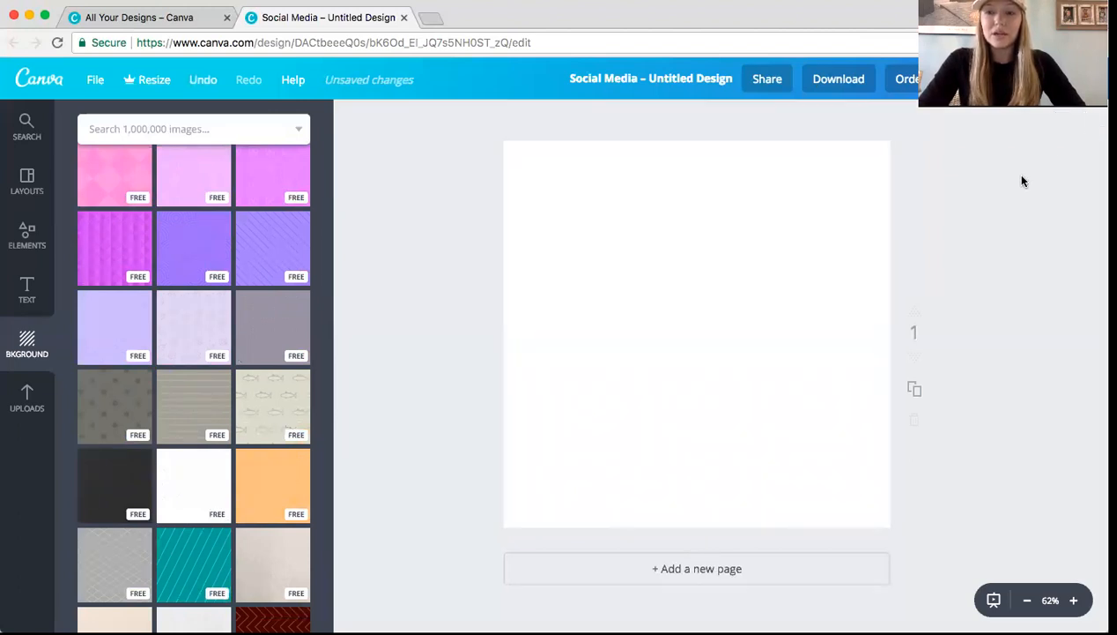
- Add the uploaded photo of the laptop on a white desk to the blank page
{"action": "left_click", "coordinate": [43, 410]}
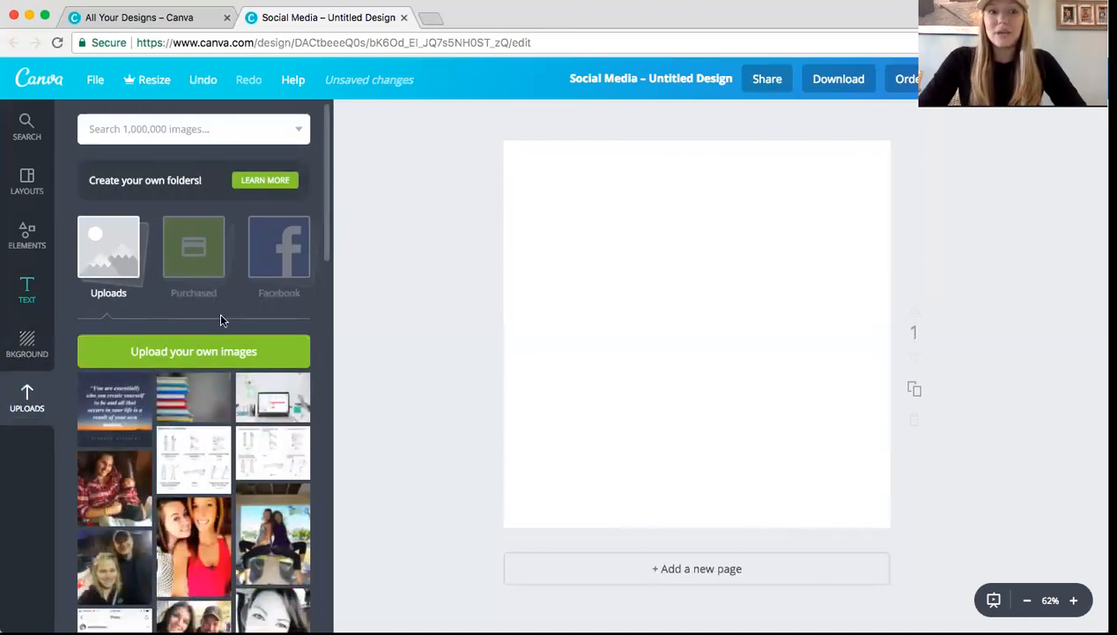
{"action": "scroll", "coordinate": [323, 264], "scroll_direction": "down", "scroll_amount": 15}
{"action": "scroll", "coordinate": [317, 479], "scroll_direction": "down", "scroll_amount": 10}
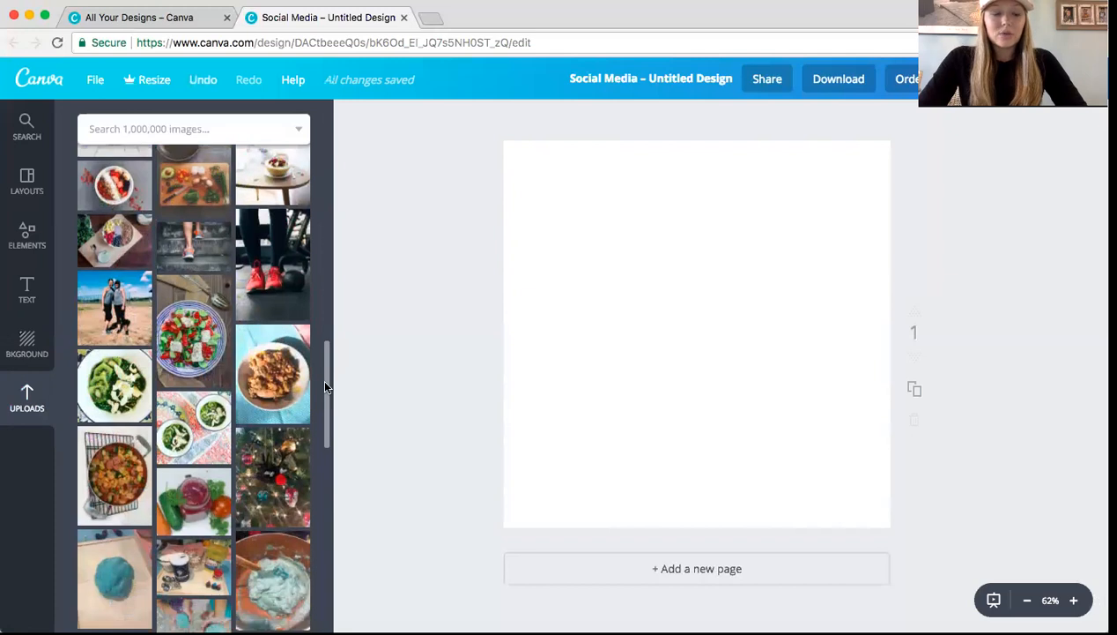
{"action": "scroll", "coordinate": [324, 383], "scroll_direction": "down", "scroll_amount": 2}
{"action": "scroll", "coordinate": [323, 367], "scroll_direction": "up", "scroll_amount": 4}
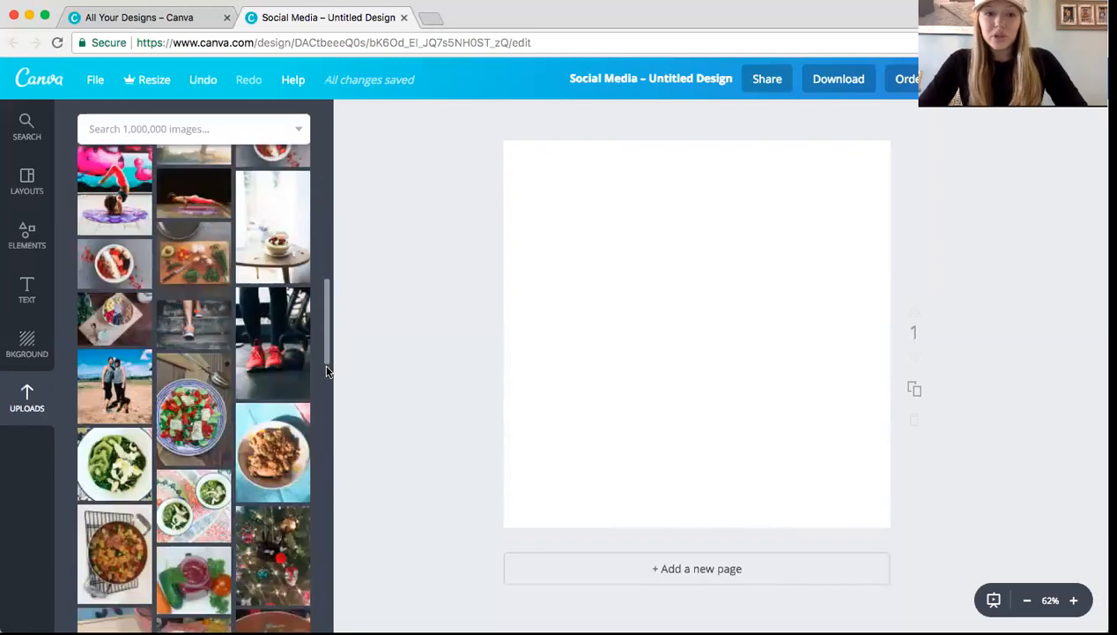
{"action": "scroll", "coordinate": [323, 303], "scroll_direction": "up", "scroll_amount": 5}
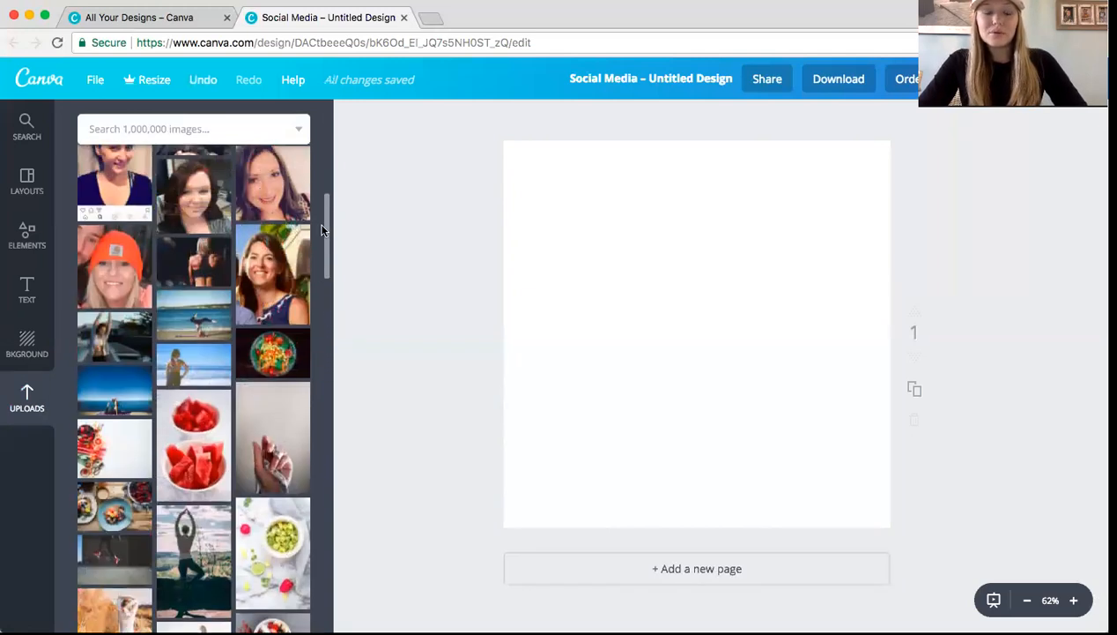
{"action": "scroll", "coordinate": [323, 194], "scroll_direction": "up", "scroll_amount": 8}
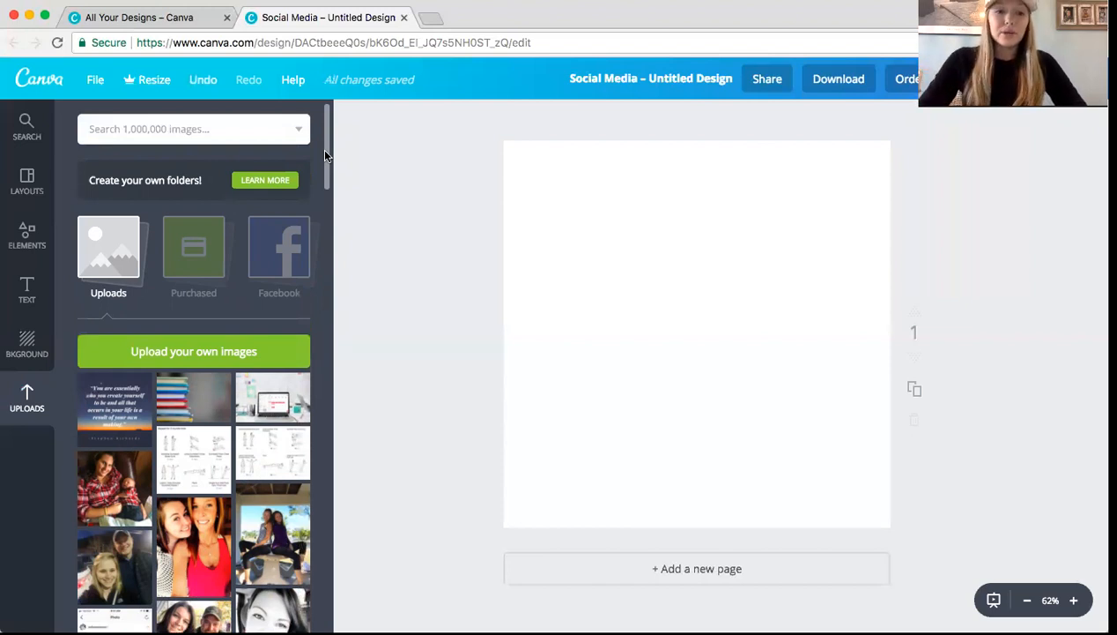
{"action": "left_click", "coordinate": [273, 401]}
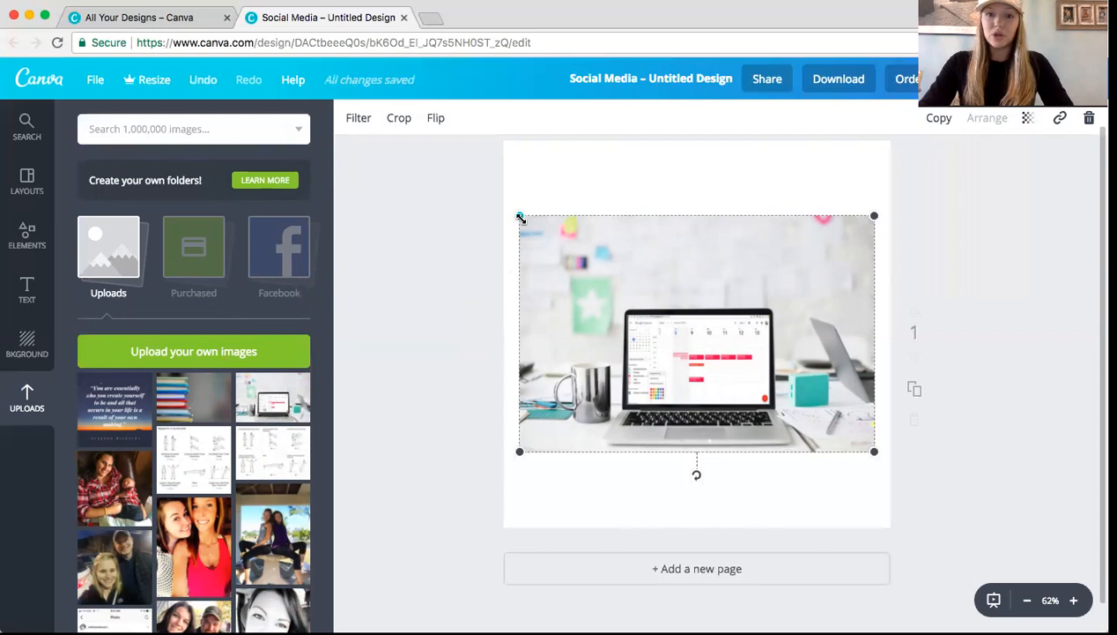
- Enlarge the laptop photo beyond the page edges so that it fills the whole square page
{"action": "left_click_drag", "start_coordinate": [519, 217], "coordinate": [431, 154]}
{"action": "left_click_drag", "start_coordinate": [423, 150], "coordinate": [401, 137]}
{"action": "left_click_drag", "start_coordinate": [873, 450], "coordinate": [977, 556]}
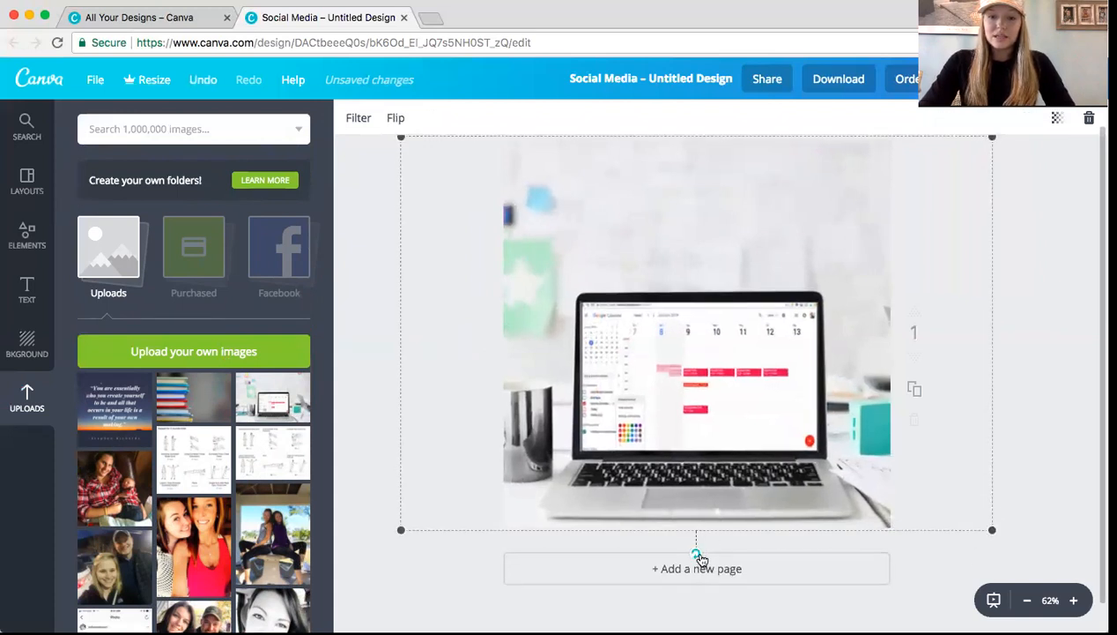
- Reposition the enlarged laptop photo, aligning its upper edge with the page and shifting it left while still covering the page
{"action": "left_click_drag", "start_coordinate": [716, 510], "coordinate": [710, 460]}
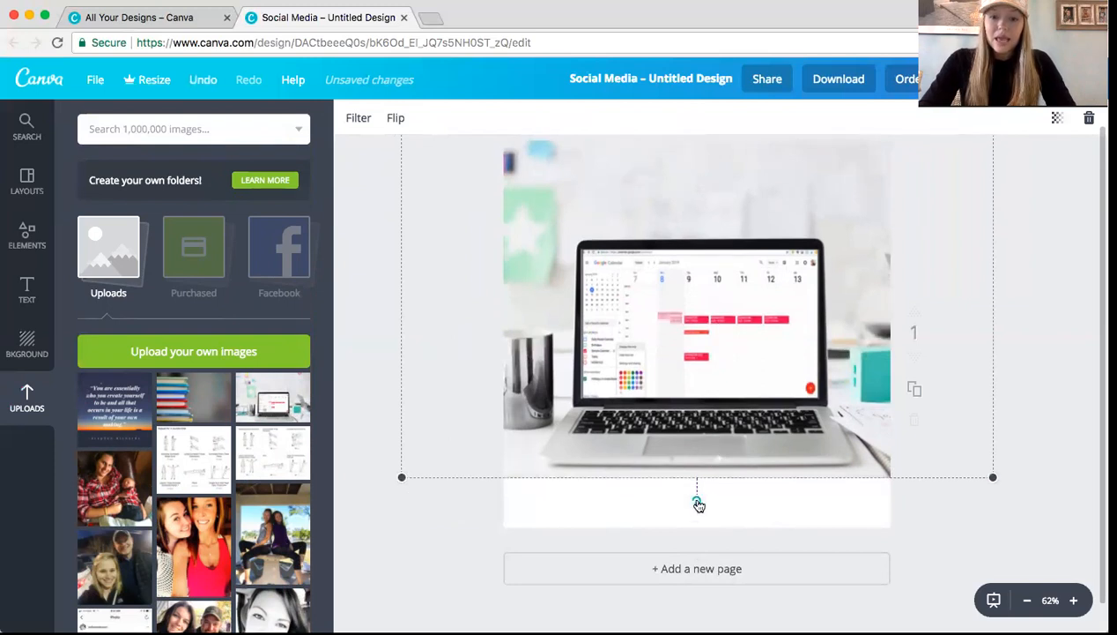
{"action": "mouse_move", "coordinate": [699, 509]}
{"action": "left_mouse_down"}
{"action": "mouse_move", "coordinate": [671, 499]}
{"action": "mouse_move", "coordinate": [701, 510]}
{"action": "left_mouse_up"}
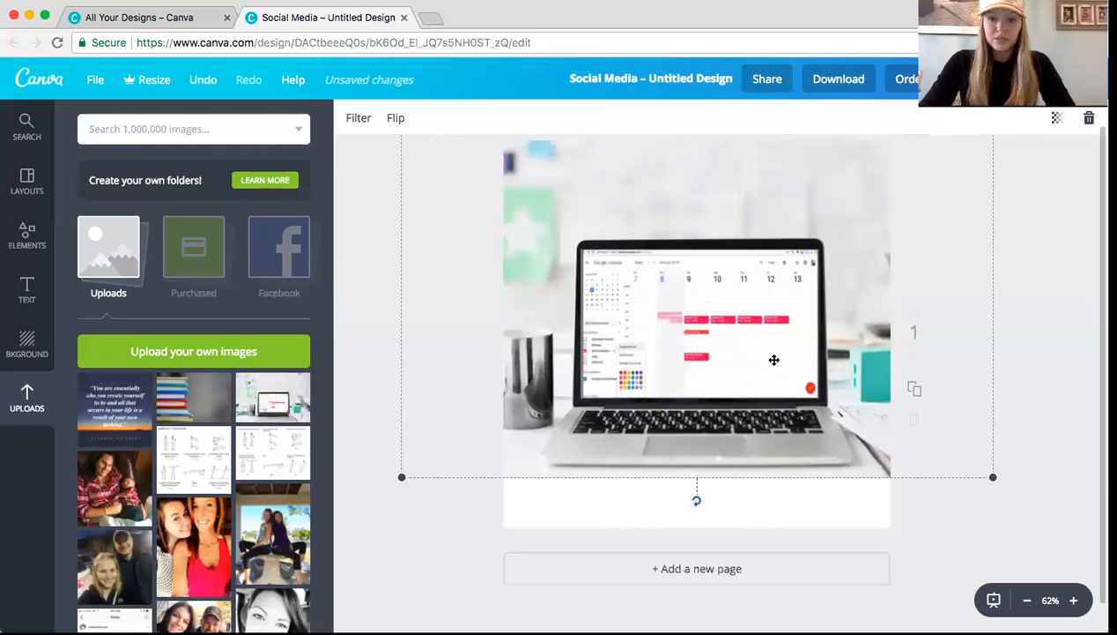
{"action": "left_click_drag", "start_coordinate": [773, 379], "coordinate": [767, 404]}
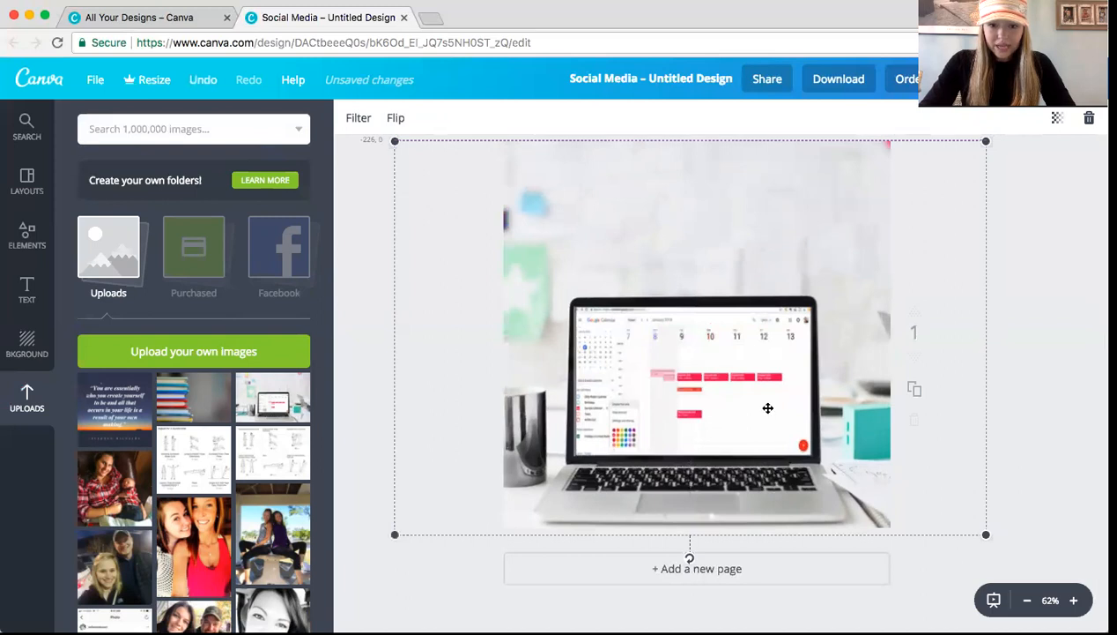
{"action": "left_click_drag", "start_coordinate": [715, 373], "coordinate": [684, 379]}
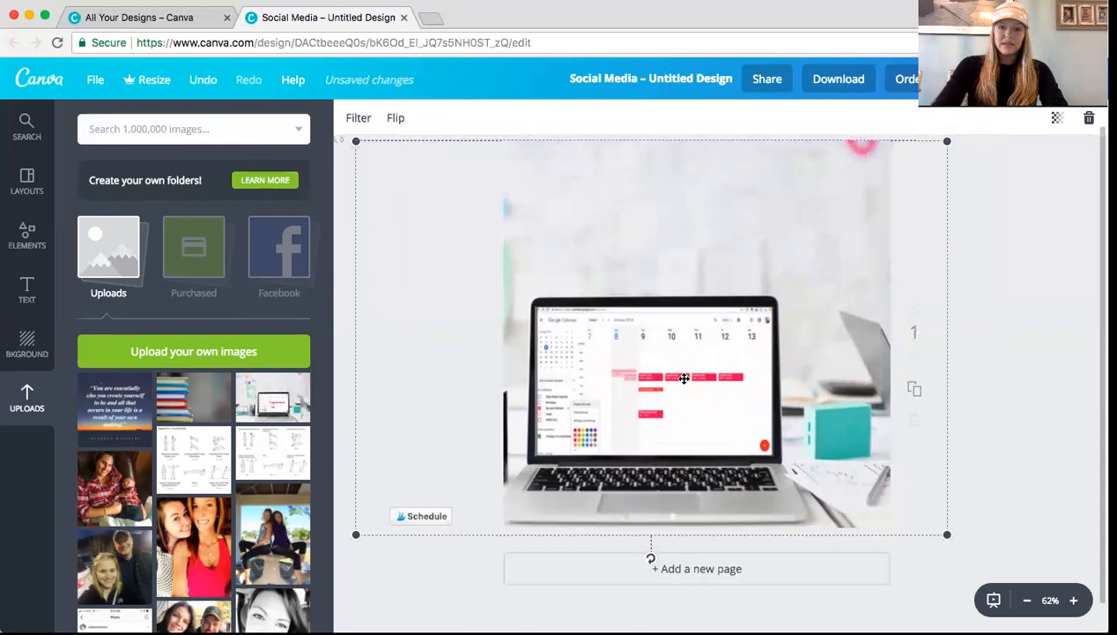
- Add the free text design with the script word "engaged!" and a small line above it to the page
{"action": "left_click", "coordinate": [977, 396]}
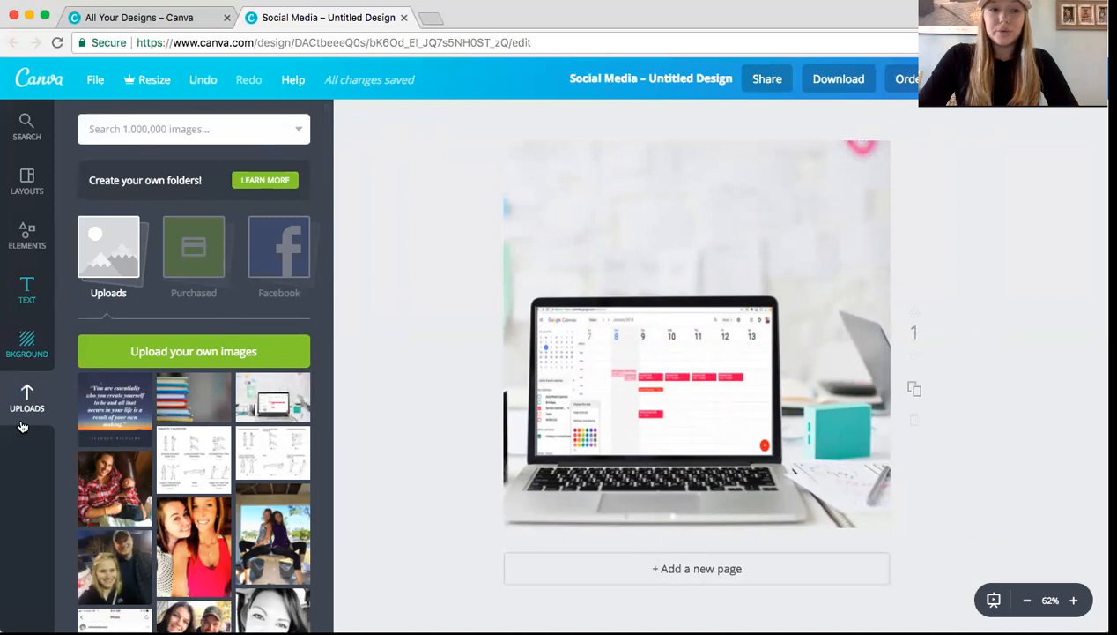
{"action": "left_click", "coordinate": [28, 291]}
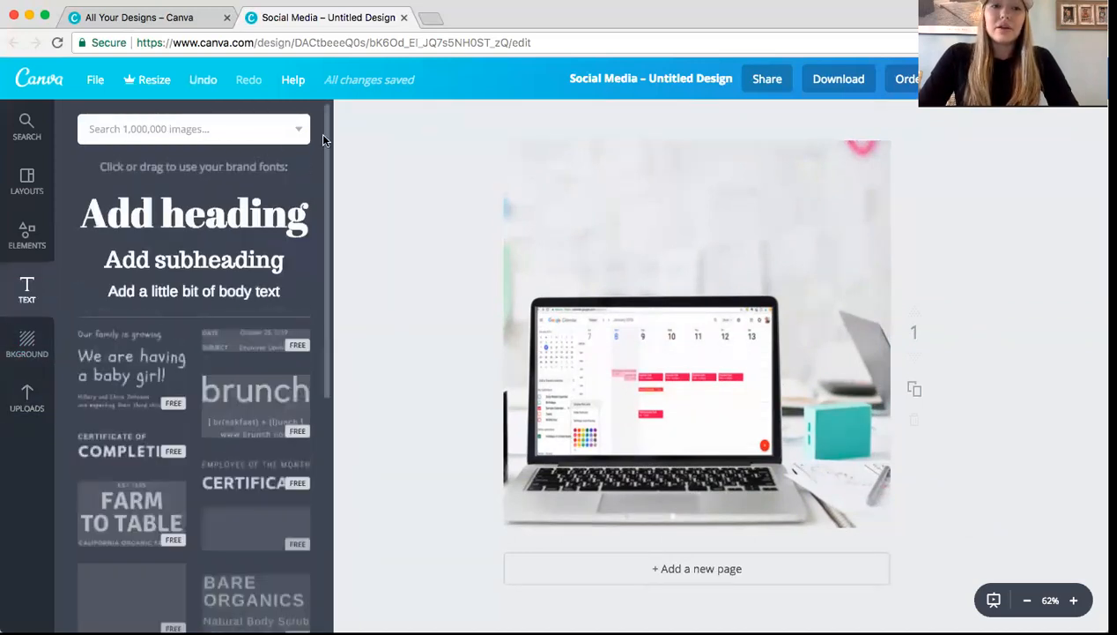
{"action": "left_click_drag", "start_coordinate": [324, 145], "coordinate": [326, 307]}
{"action": "scroll", "coordinate": [331, 407], "scroll_direction": "up", "scroll_amount": 2}
{"action": "scroll", "coordinate": [327, 306], "scroll_direction": "down", "scroll_amount": 6}
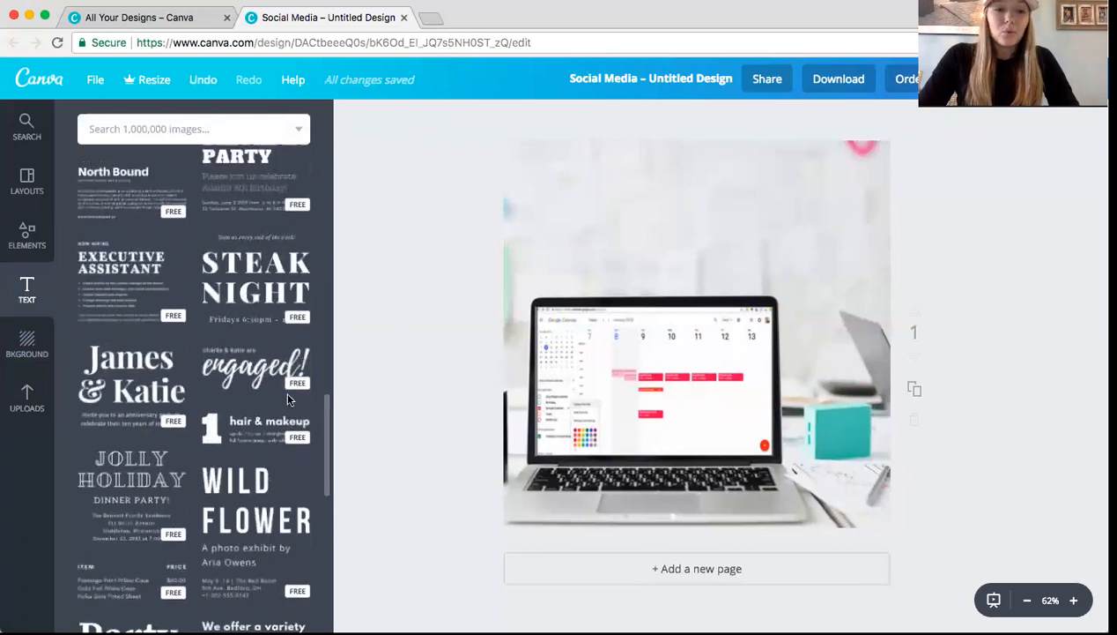
{"action": "left_click", "coordinate": [252, 380]}
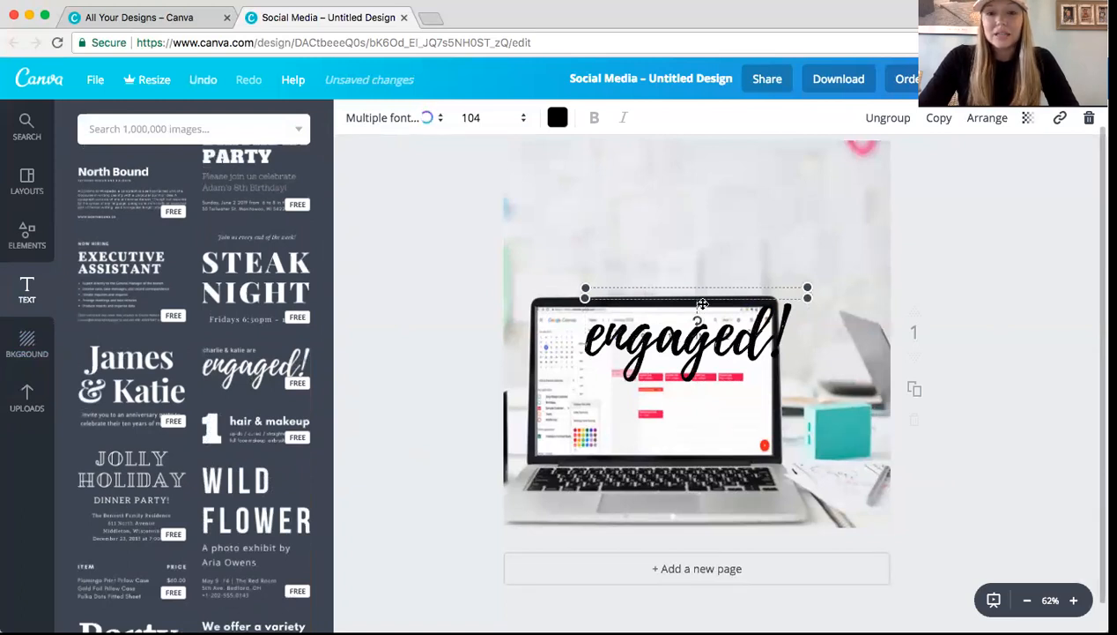
- Move the grouped "engaged!" text design into the blank area above the laptop screen, centred horizontally on the page
{"action": "left_click_drag", "start_coordinate": [701, 292], "coordinate": [695, 348]}
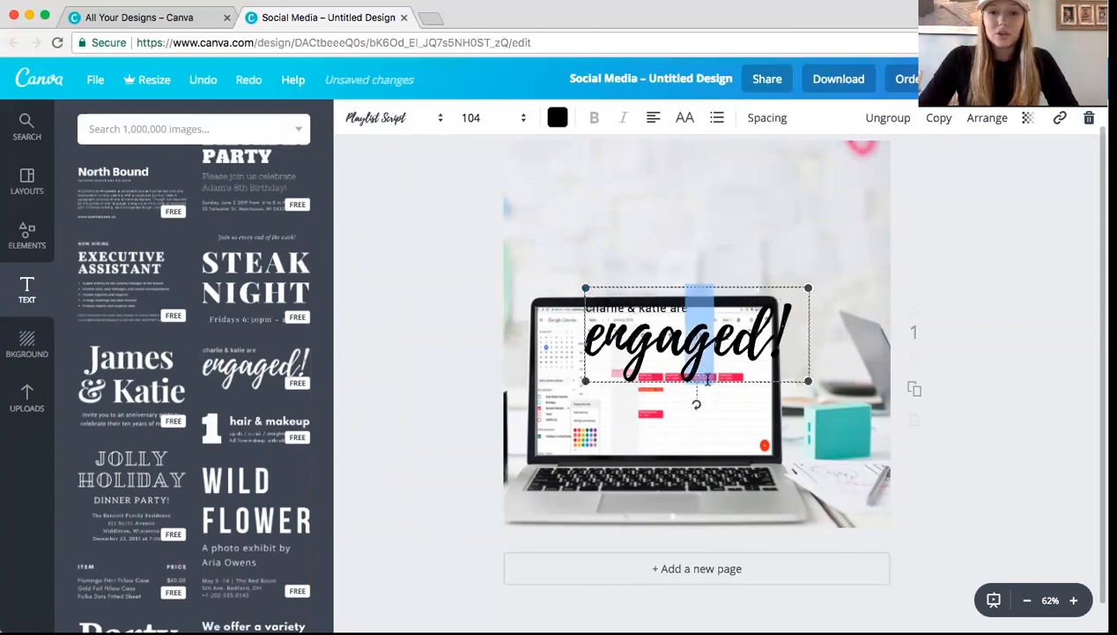
{"action": "left_click", "coordinate": [718, 339]}
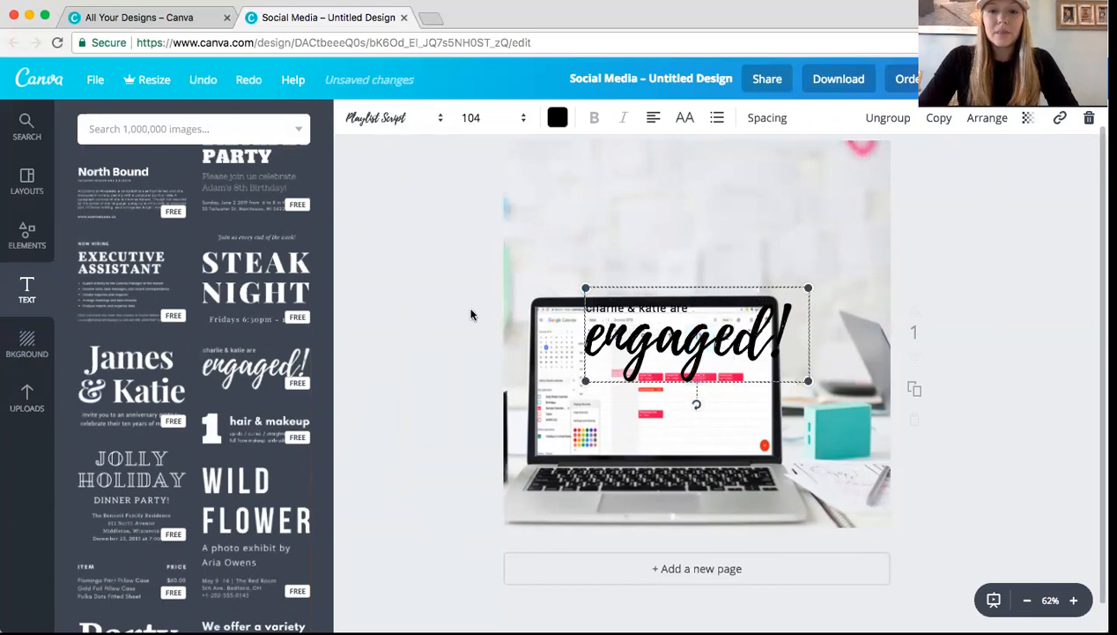
{"action": "left_click_drag", "start_coordinate": [633, 340], "coordinate": [639, 232]}
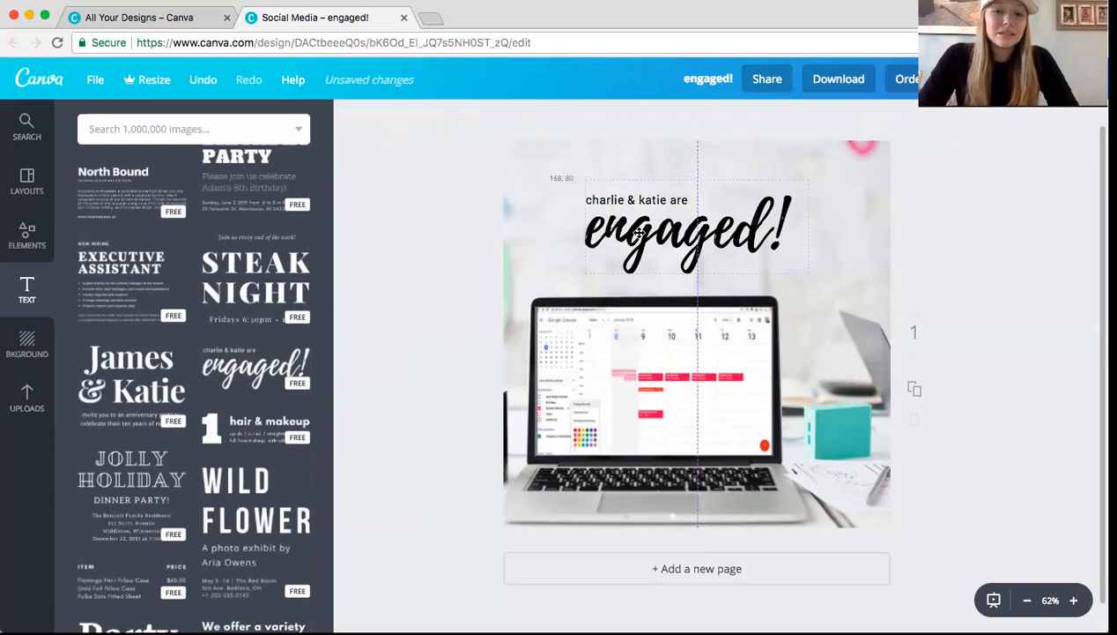
{"action": "left_click_drag", "start_coordinate": [639, 231], "coordinate": [632, 341]}
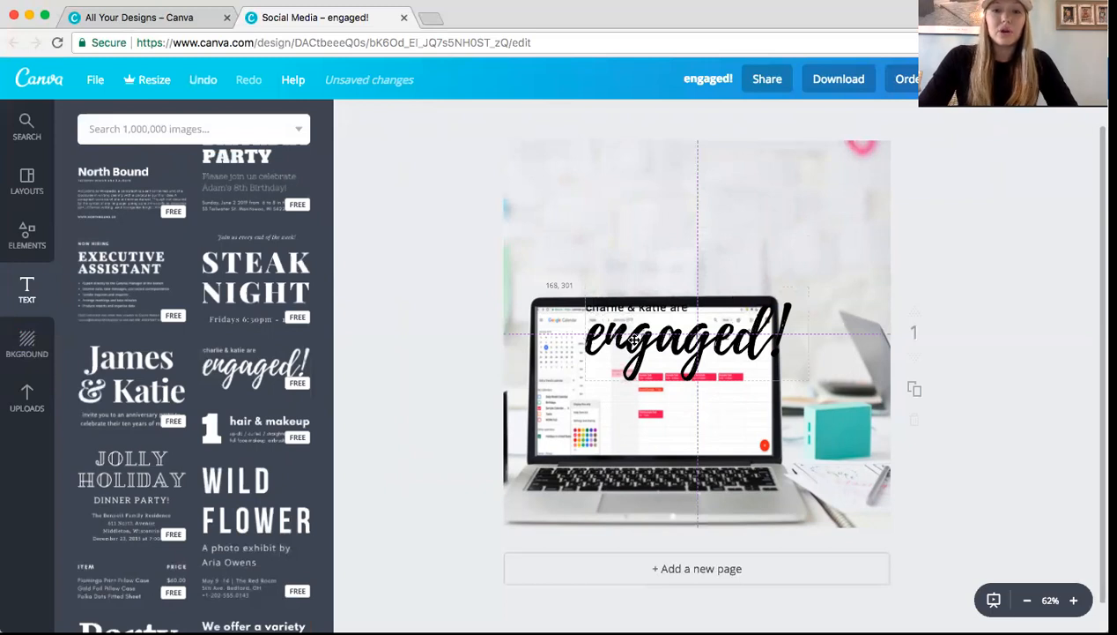
{"action": "left_click_drag", "start_coordinate": [634, 340], "coordinate": [639, 225]}
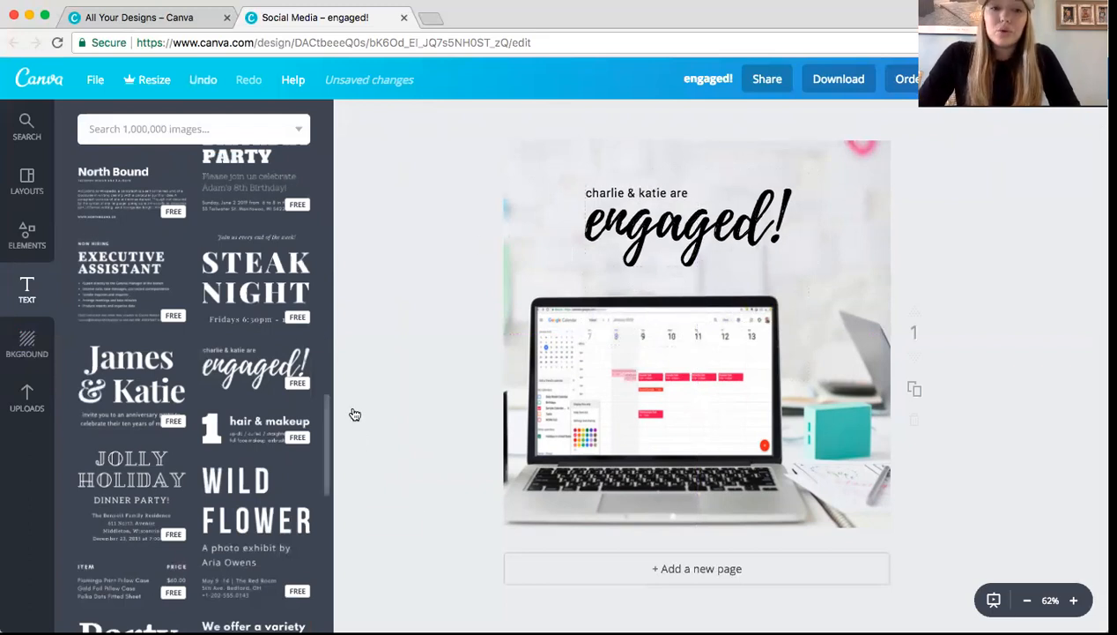
{"action": "scroll", "coordinate": [325, 346], "scroll_direction": "up", "scroll_amount": 8}
{"action": "left_click_drag", "start_coordinate": [325, 343], "coordinate": [320, 194]}
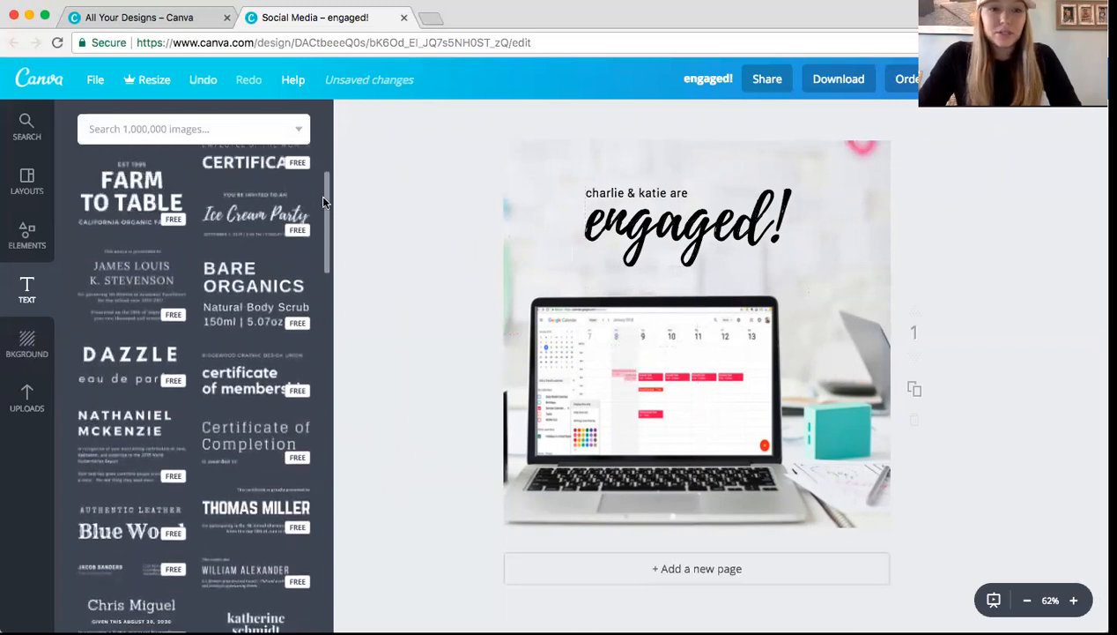
{"action": "left_click", "coordinate": [625, 223]}
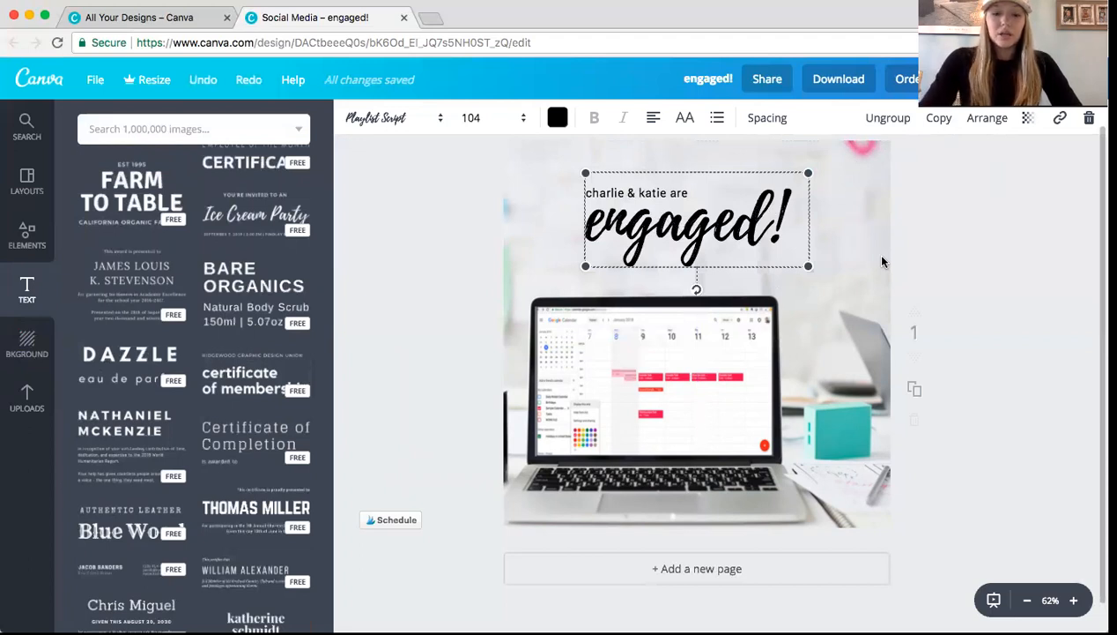
{"action": "left_click", "coordinate": [966, 331]}
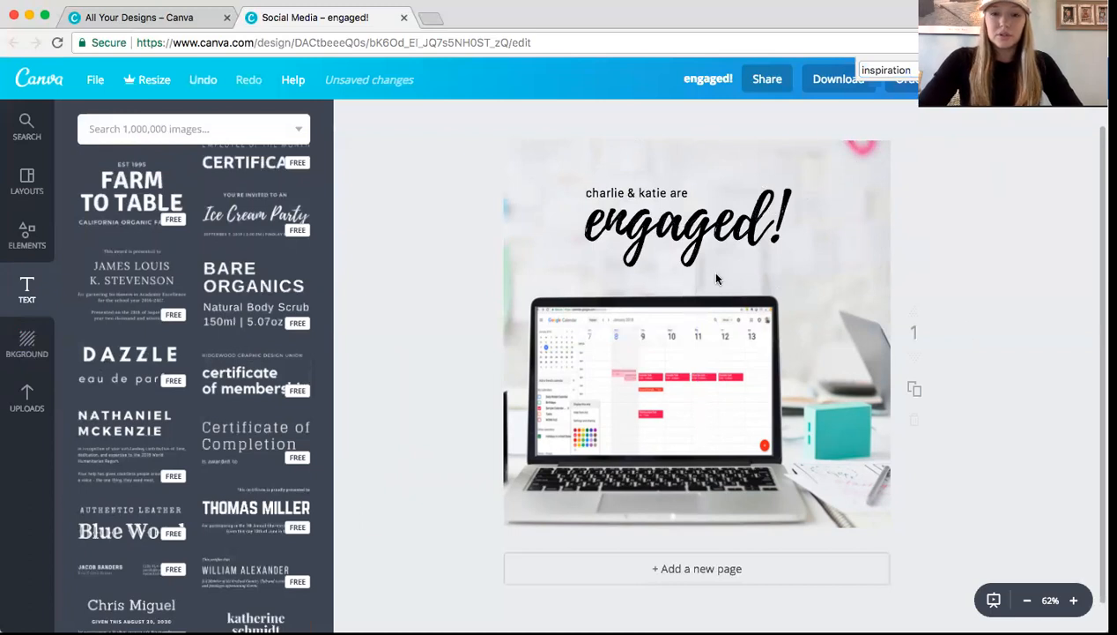
{"action": "left_click", "coordinate": [714, 226]}
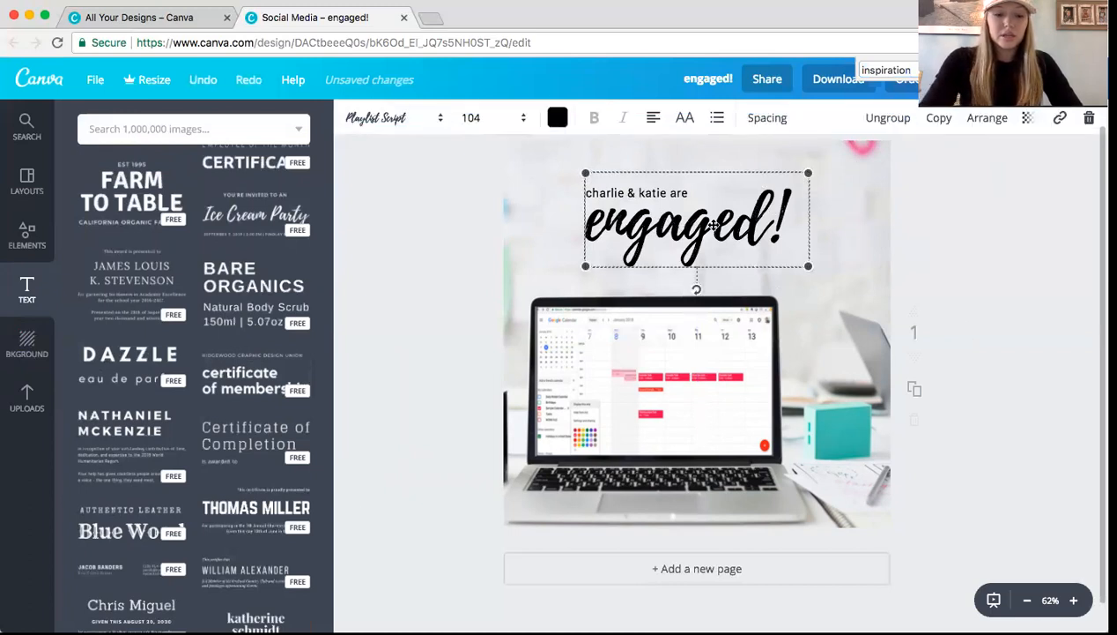
{"action": "type", "text": "G"}
{"action": "key", "text": "super+z"}
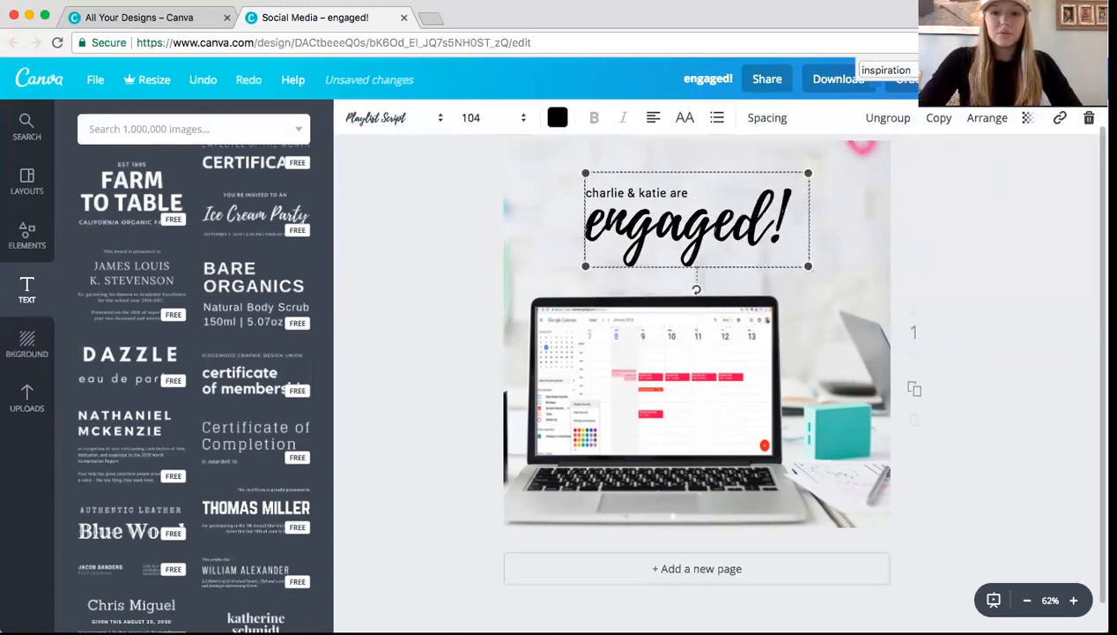
{"action": "left_click", "coordinate": [667, 214]}
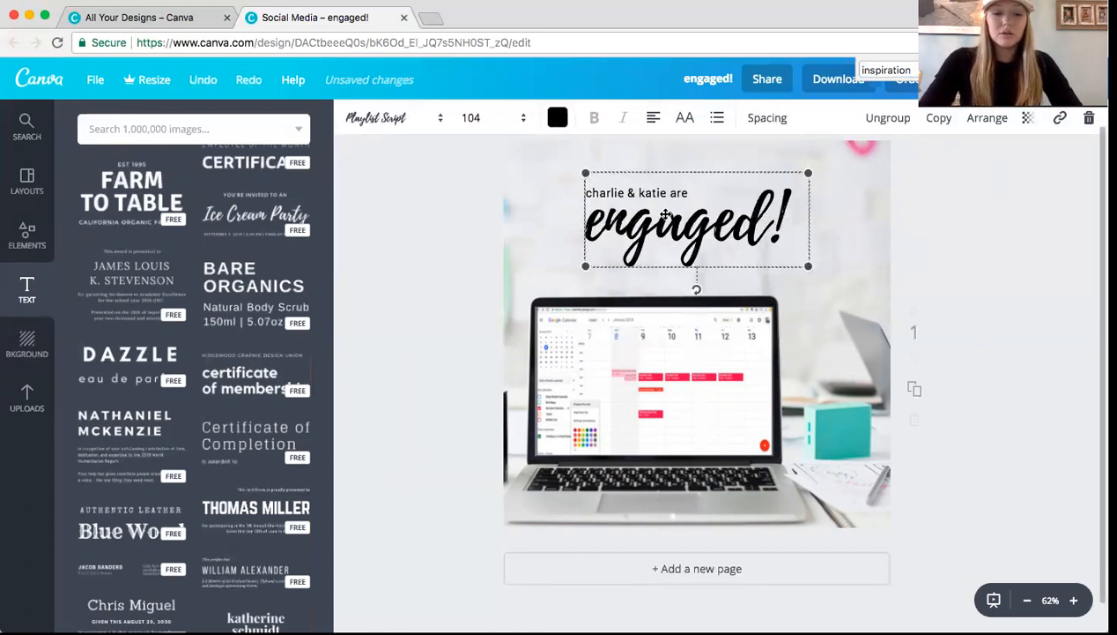
{"action": "type", "text": "G"}
{"action": "key", "text": "super+z"}
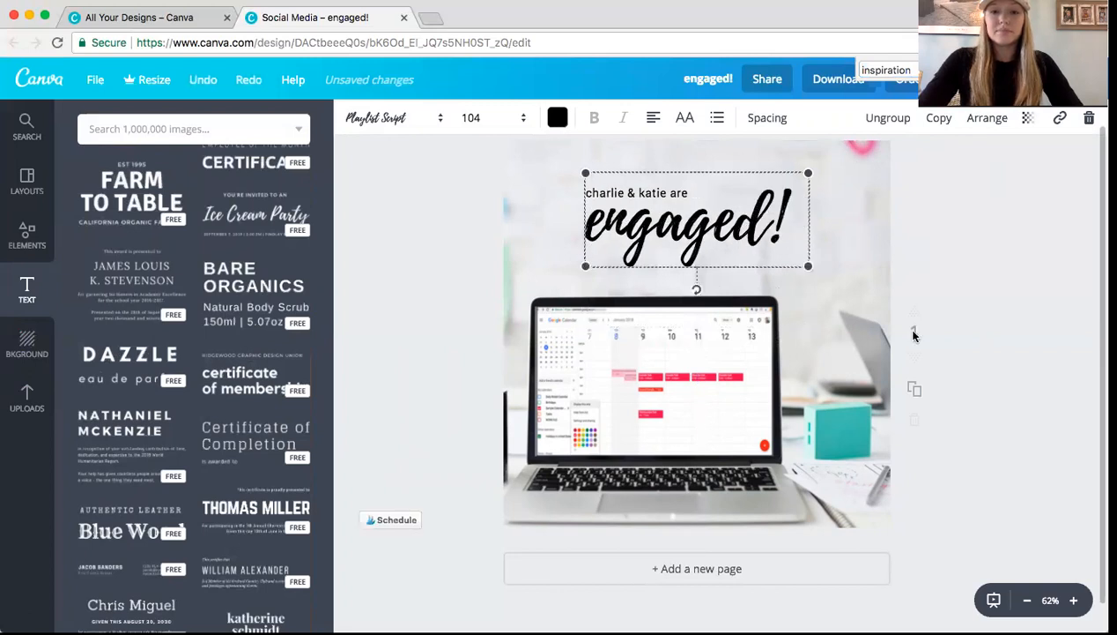
{"action": "left_click", "coordinate": [988, 298]}
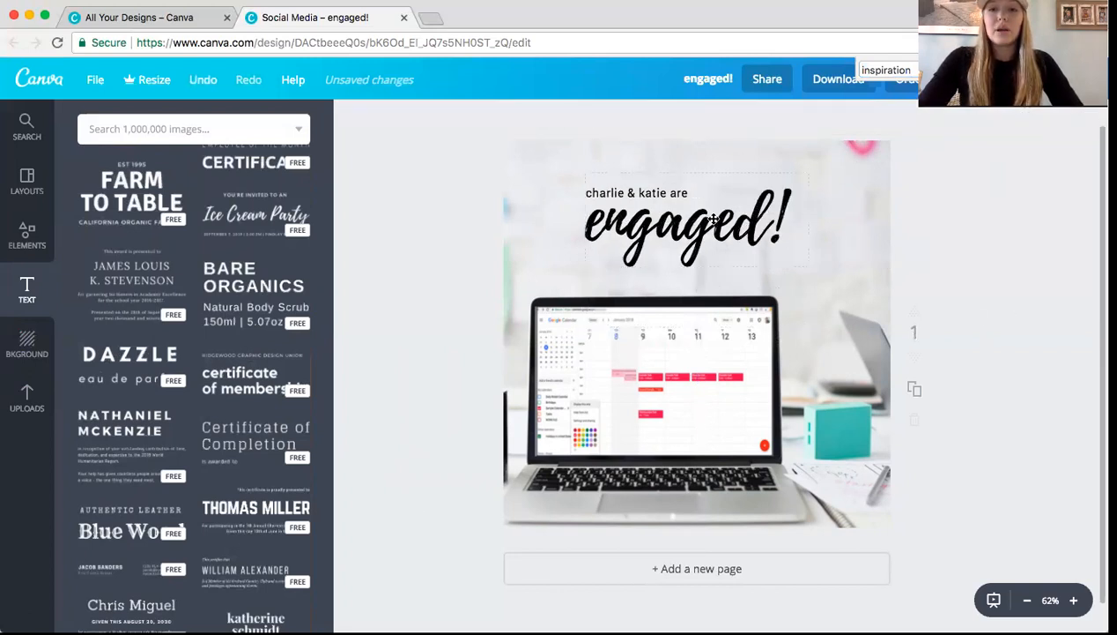
- Ungroup the "engaged!" text design into its separate small line and script word
{"action": "left_click", "coordinate": [714, 218]}
{"action": "left_click", "coordinate": [886, 121]}
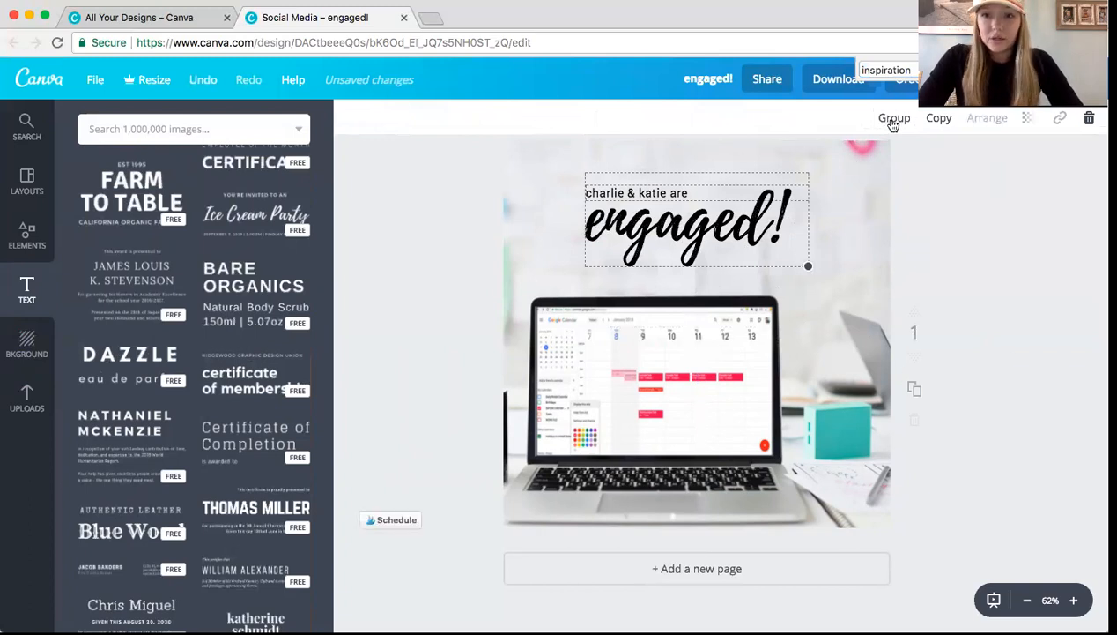
{"action": "left_click", "coordinate": [412, 257]}
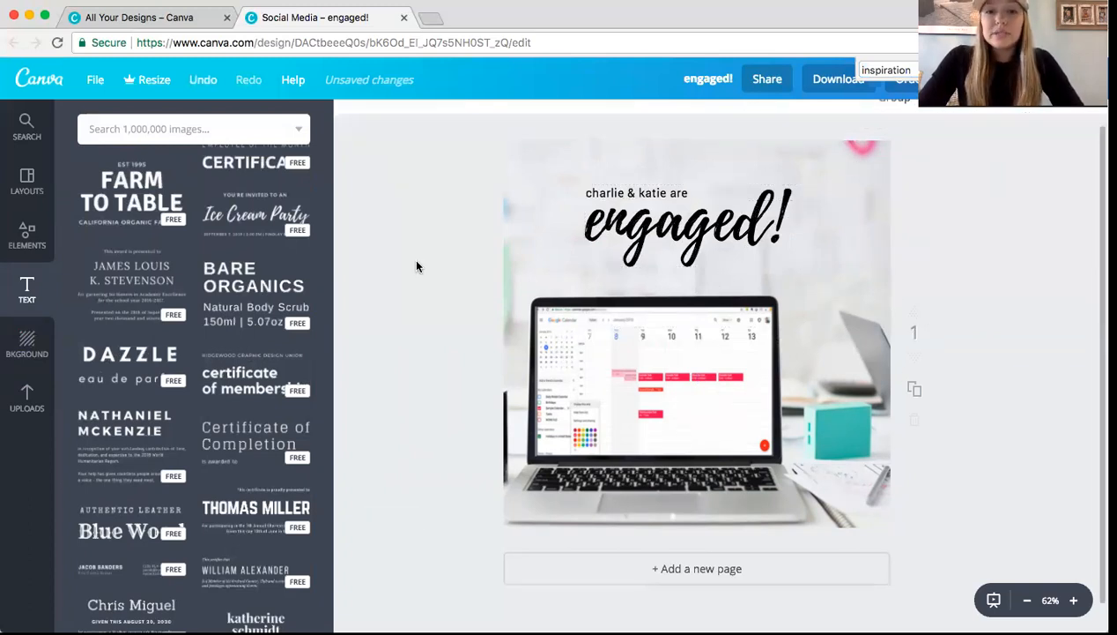
- Try to retype the small line while the "engaged!" text box overlaps it, and undo the typed text
{"action": "left_click", "coordinate": [612, 196]}
{"action": "left_click", "coordinate": [452, 210]}
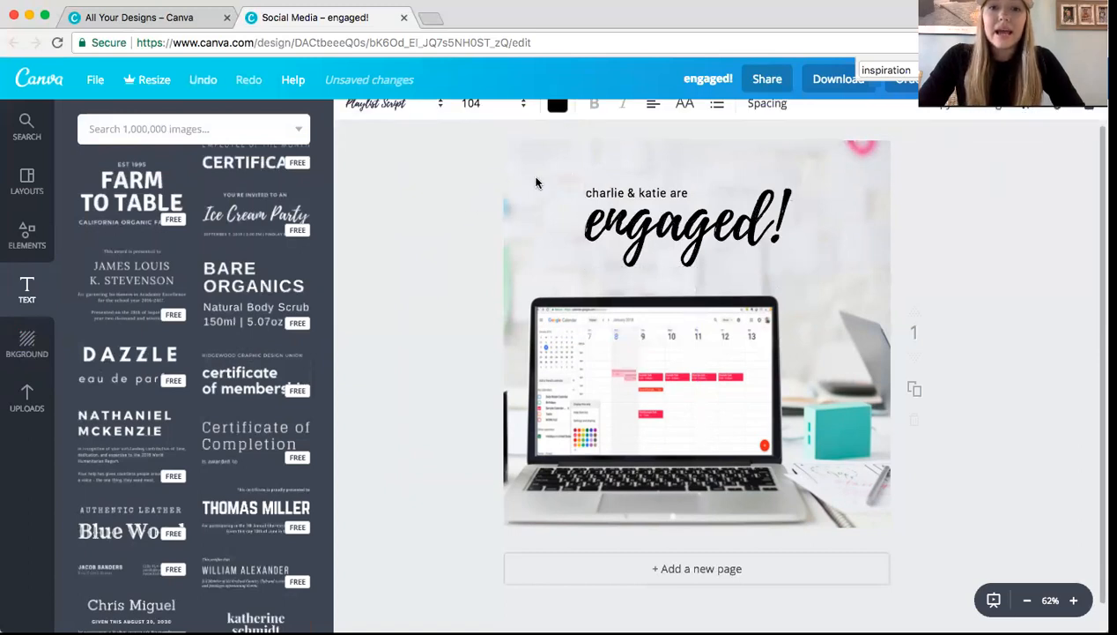
{"action": "left_click", "coordinate": [614, 192]}
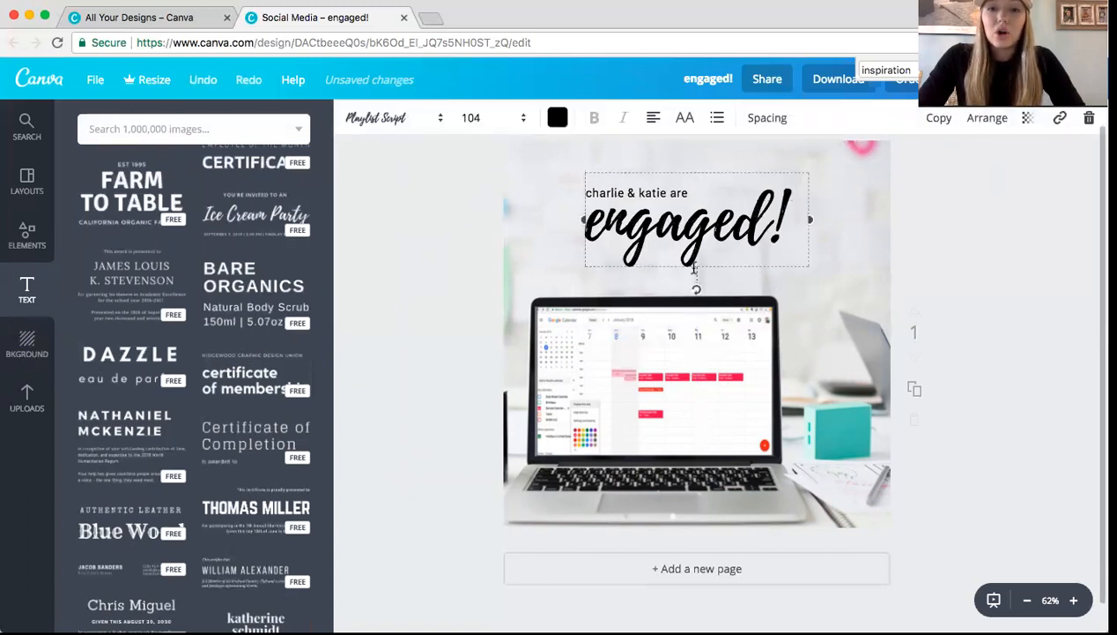
{"action": "left_click", "coordinate": [900, 262]}
{"action": "mouse_move", "coordinate": [765, 234]}
{"action": "left_mouse_down"}
{"action": "mouse_move", "coordinate": [762, 243]}
{"action": "mouse_move", "coordinate": [761, 234]}
{"action": "left_mouse_up"}
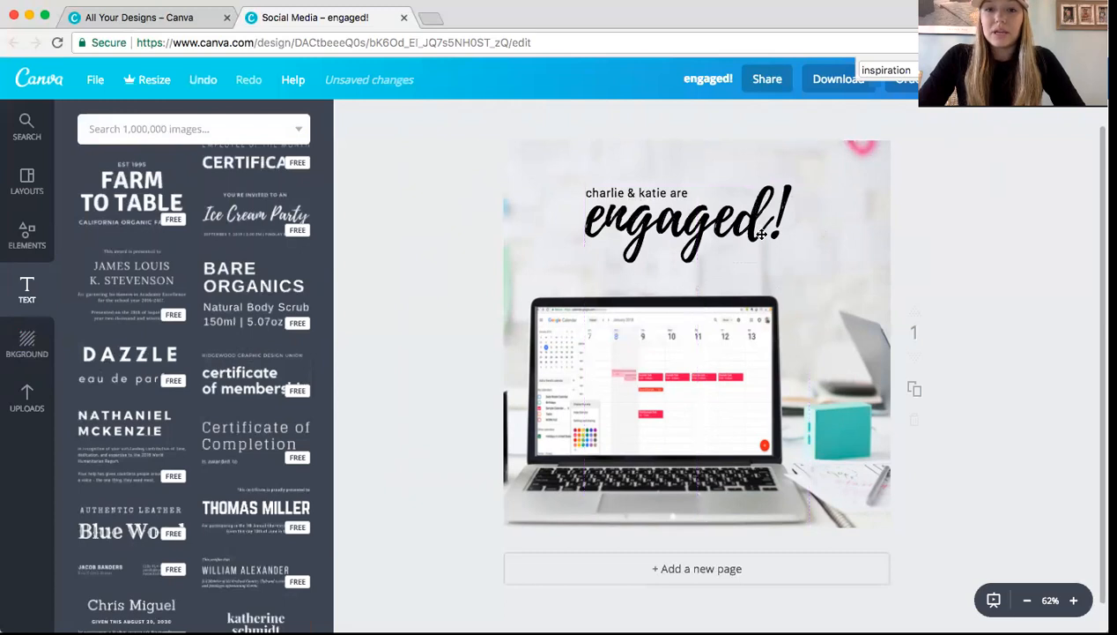
{"action": "left_click", "coordinate": [700, 193]}
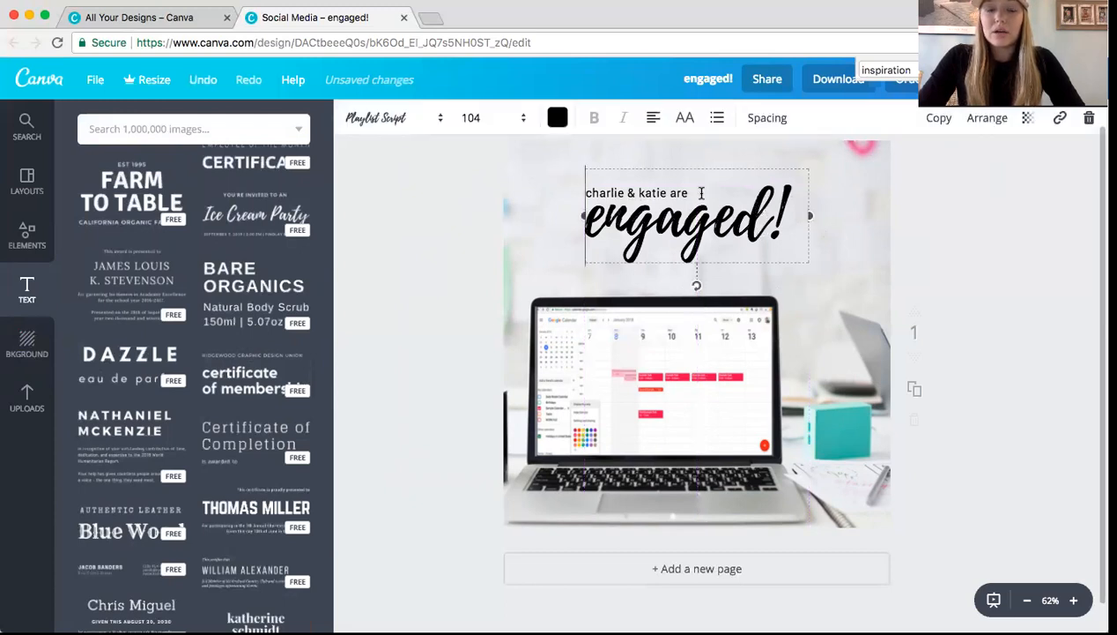
{"action": "double_click", "coordinate": [628, 191]}
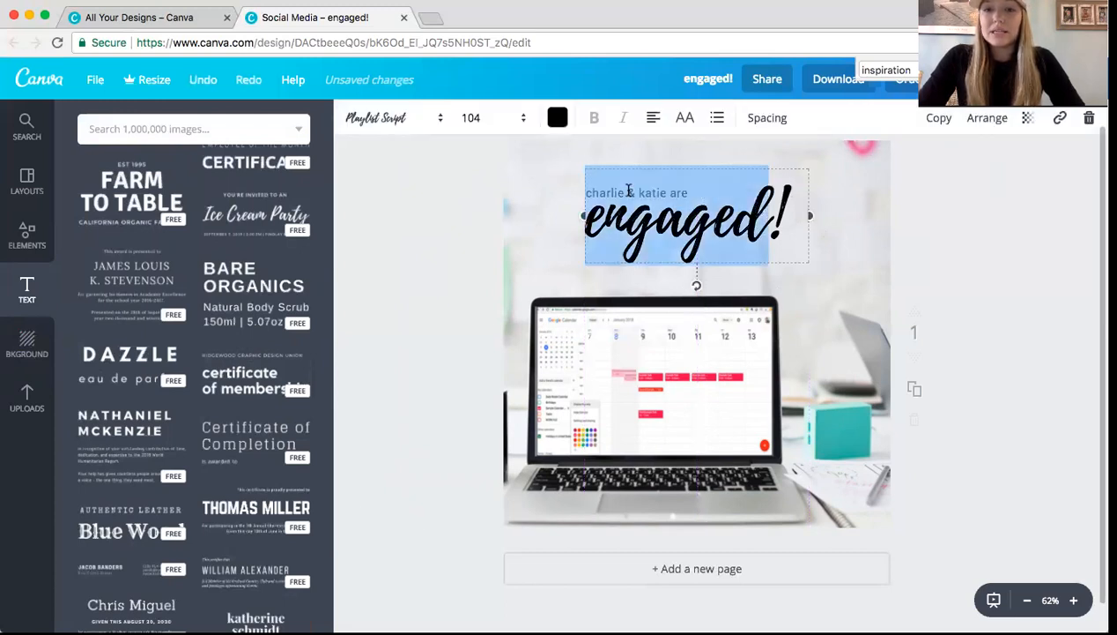
{"action": "left_click", "coordinate": [988, 330]}
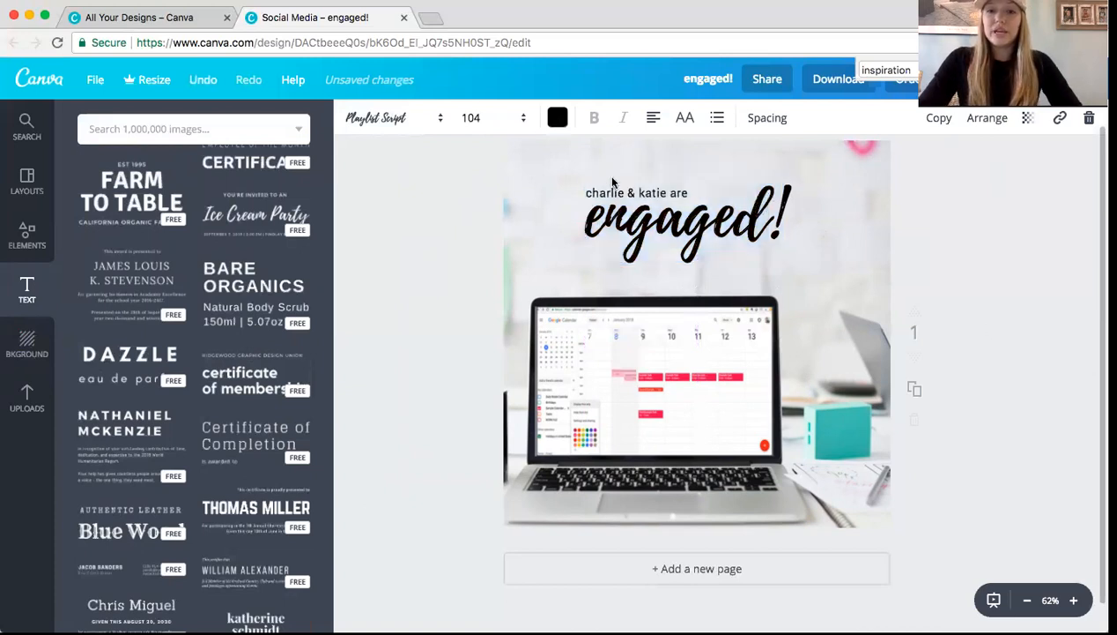
{"action": "double_click", "coordinate": [664, 191]}
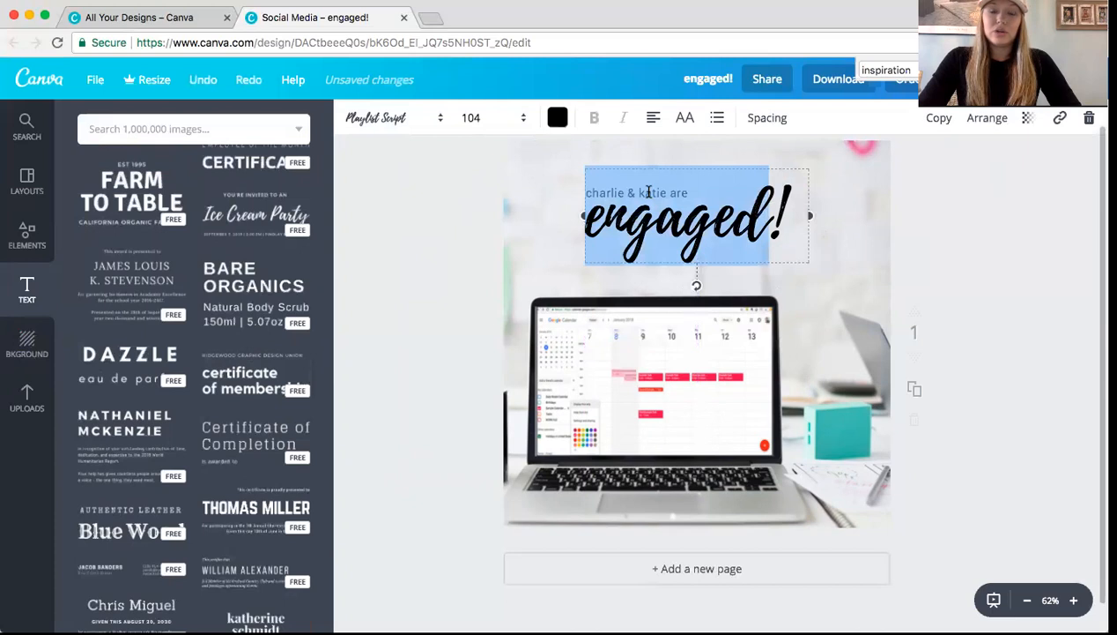
{"action": "type", "text": "thi!"}
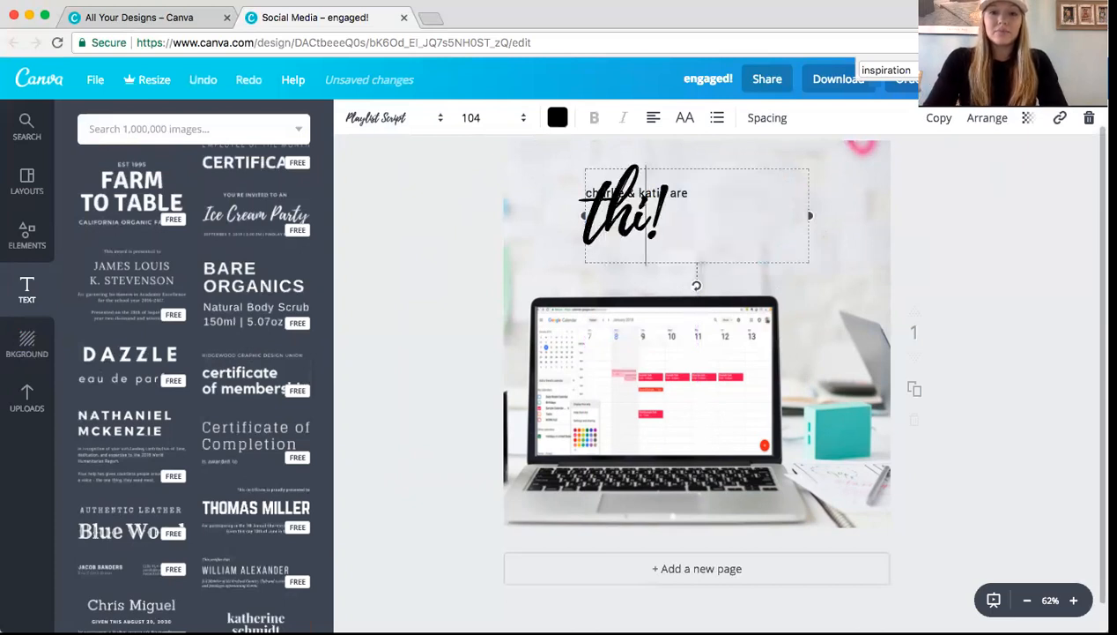
{"action": "key", "text": "ctrl+z"}
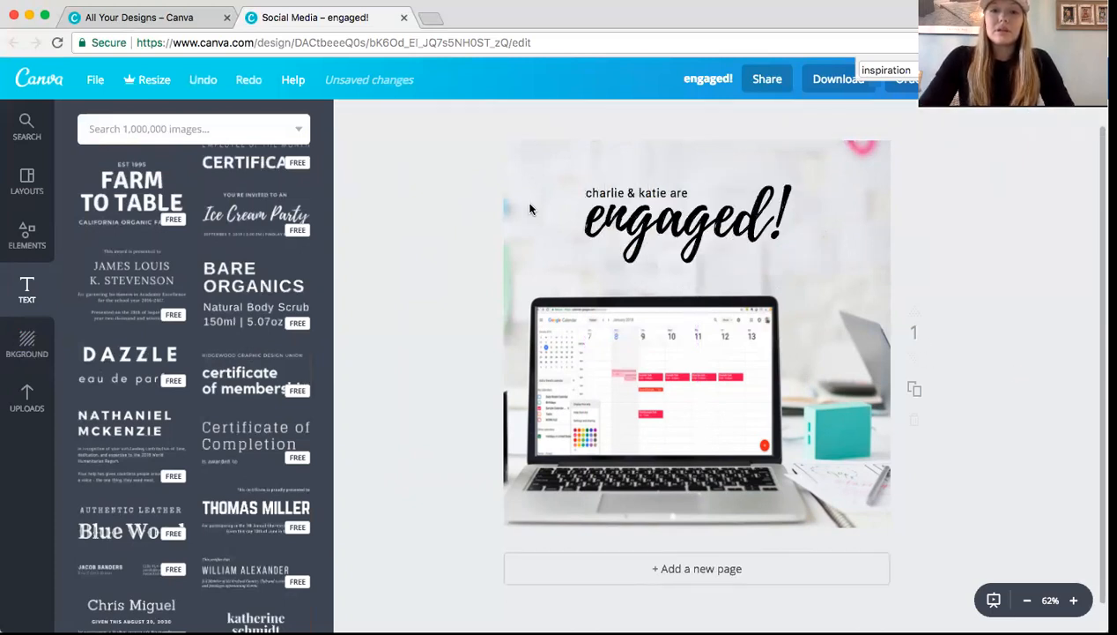
- Move "engaged!" down clear of the small line and replace the small line's text with "this is an example"
{"action": "left_click_drag", "start_coordinate": [621, 231], "coordinate": [621, 257]}
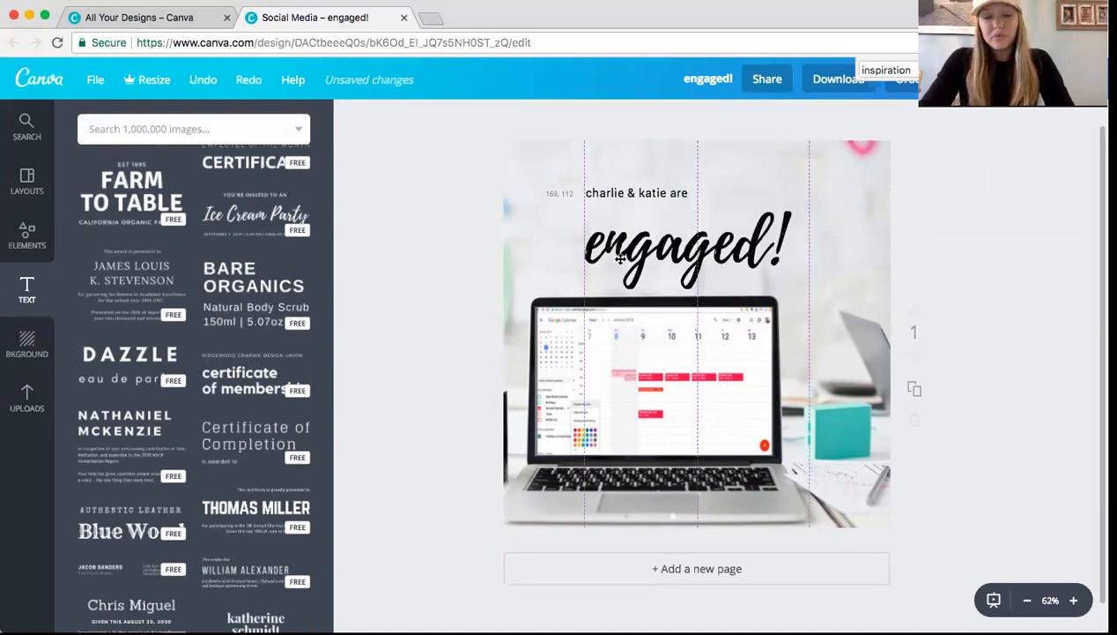
{"action": "left_click_drag", "start_coordinate": [620, 267], "coordinate": [620, 261]}
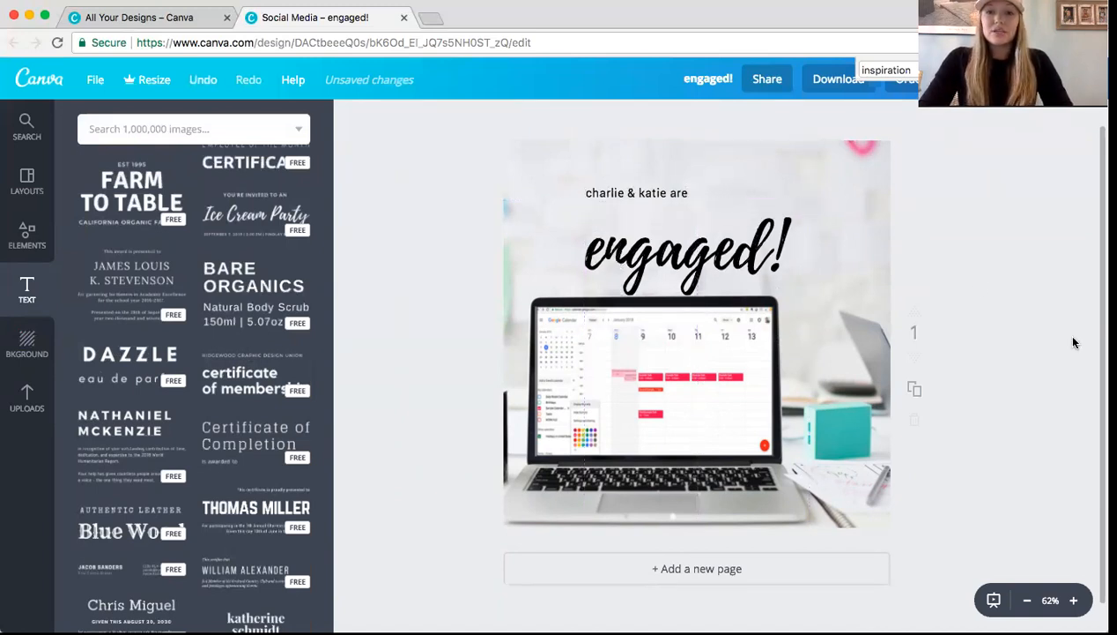
{"action": "double_click", "coordinate": [644, 192]}
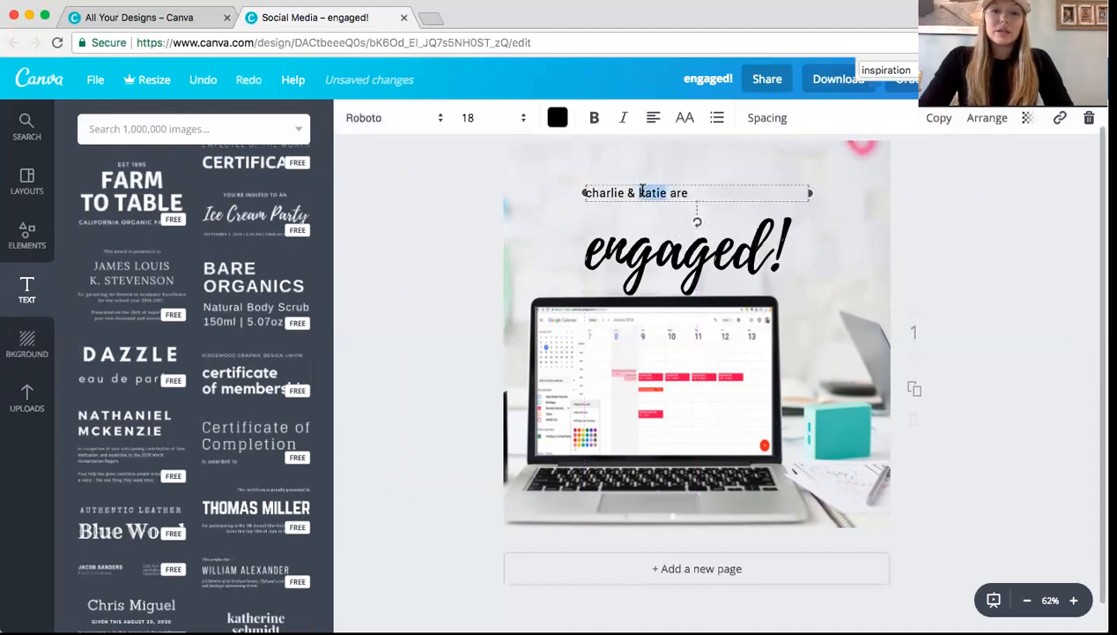
{"action": "triple_click", "coordinate": [643, 192]}
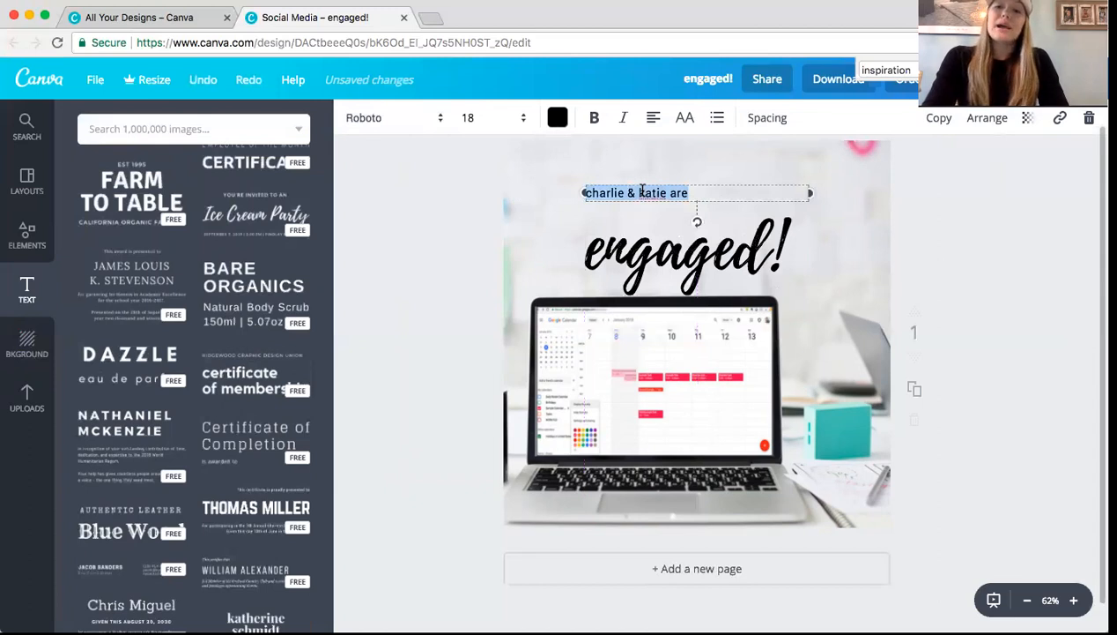
{"action": "key", "text": "BackSpace"}
{"action": "type", "text": "this is an example"}
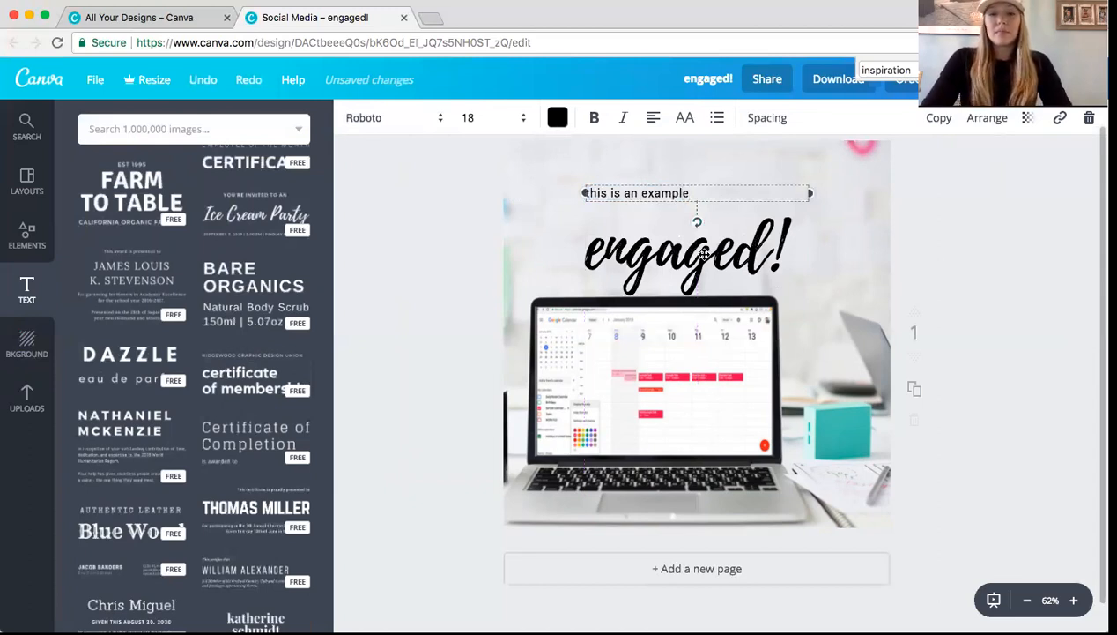
- Replace the script word "engaged!" with "graphic"
{"action": "left_click", "coordinate": [704, 253]}
{"action": "left_click", "coordinate": [704, 253]}
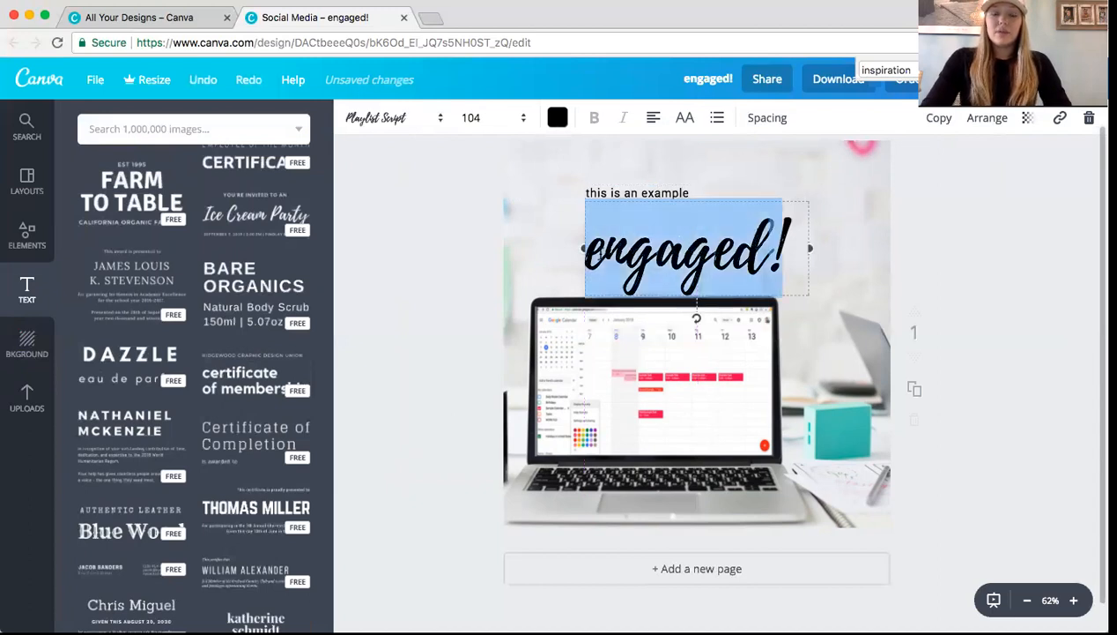
{"action": "type", "text": "graphic"}
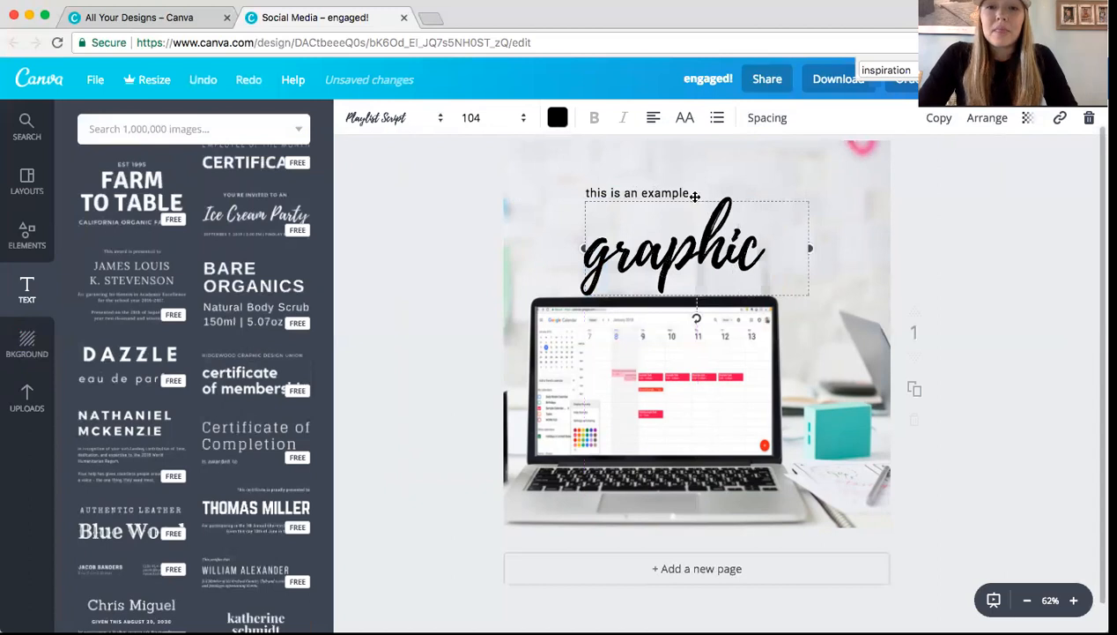
- Move "graphic" up close against the "this is an example" line and group the two texts
{"action": "left_click_drag", "start_coordinate": [697, 193], "coordinate": [696, 163]}
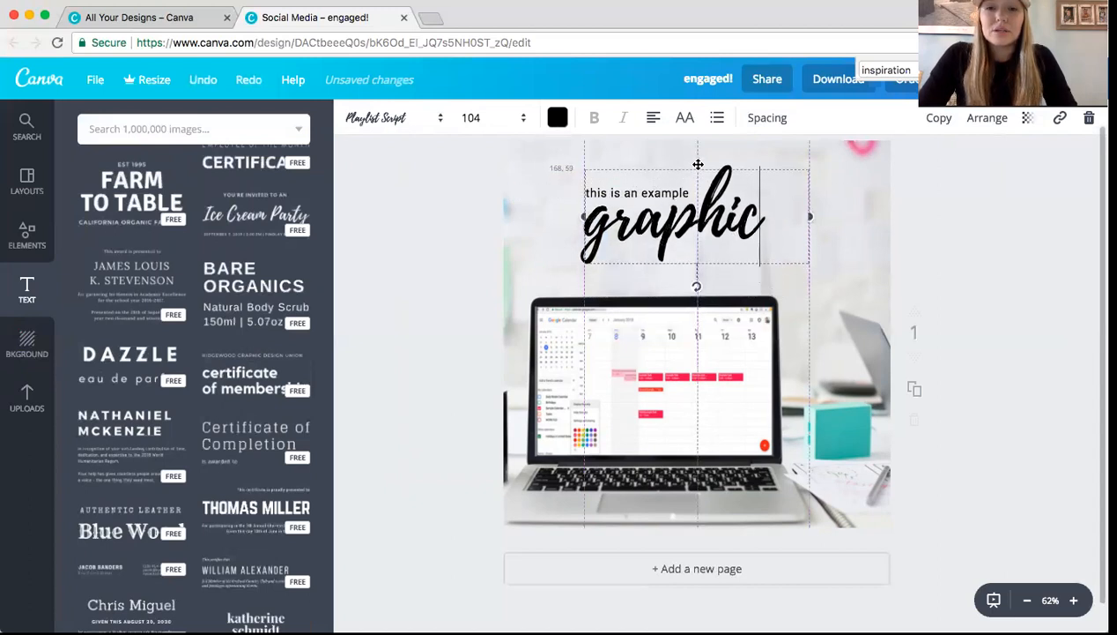
{"action": "left_click", "coordinate": [950, 327]}
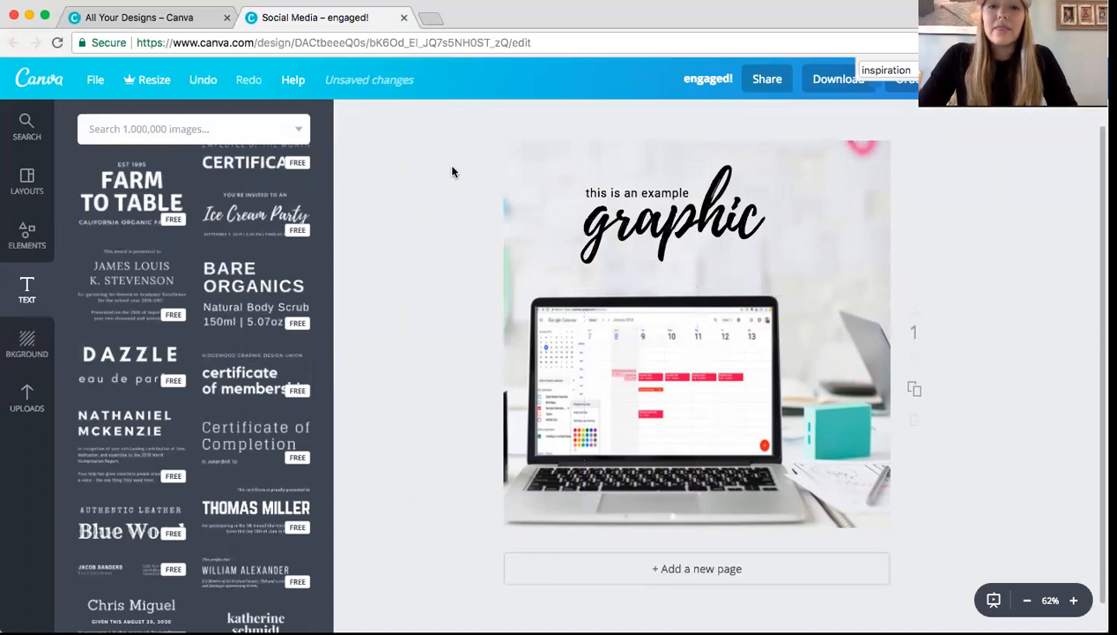
{"action": "left_click_drag", "start_coordinate": [470, 165], "coordinate": [624, 228]}
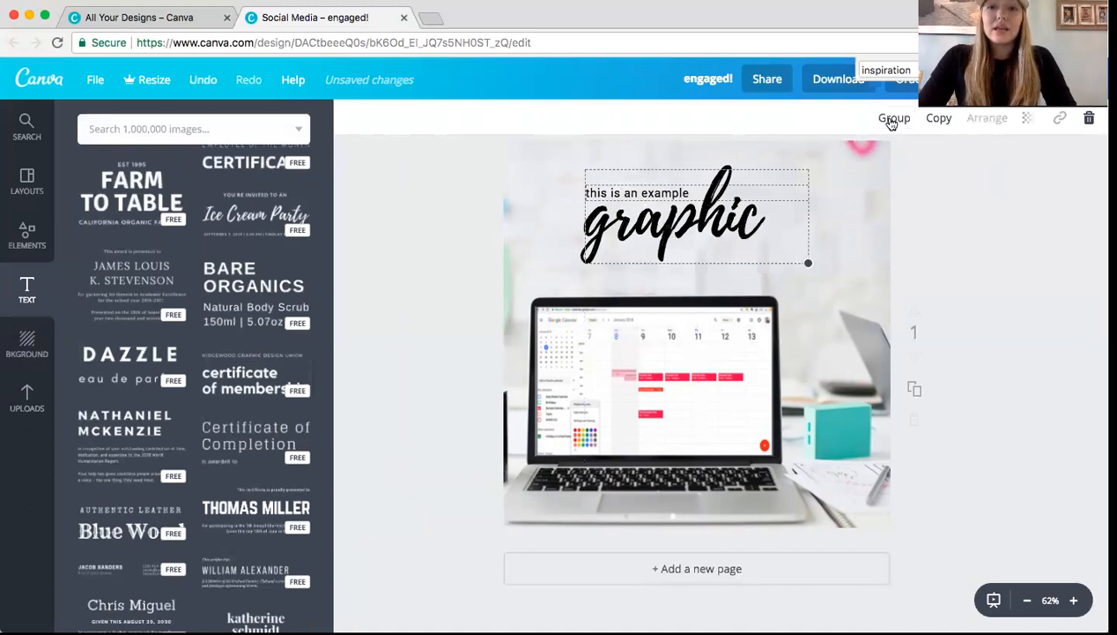
{"action": "key", "text": "super+g"}
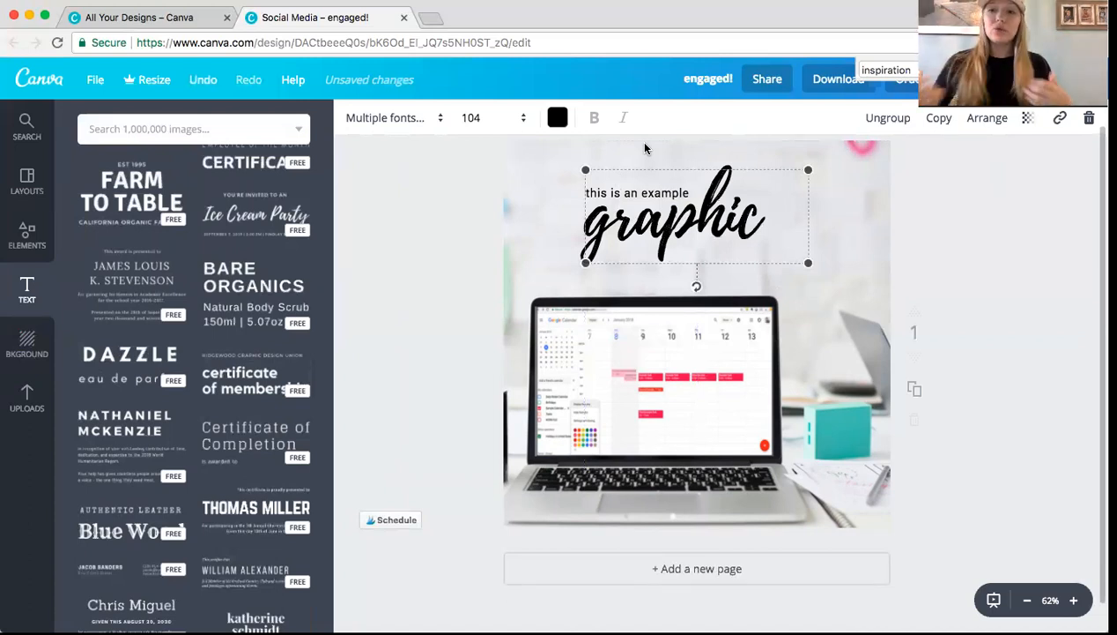
{"action": "left_click_drag", "start_coordinate": [693, 228], "coordinate": [689, 230]}
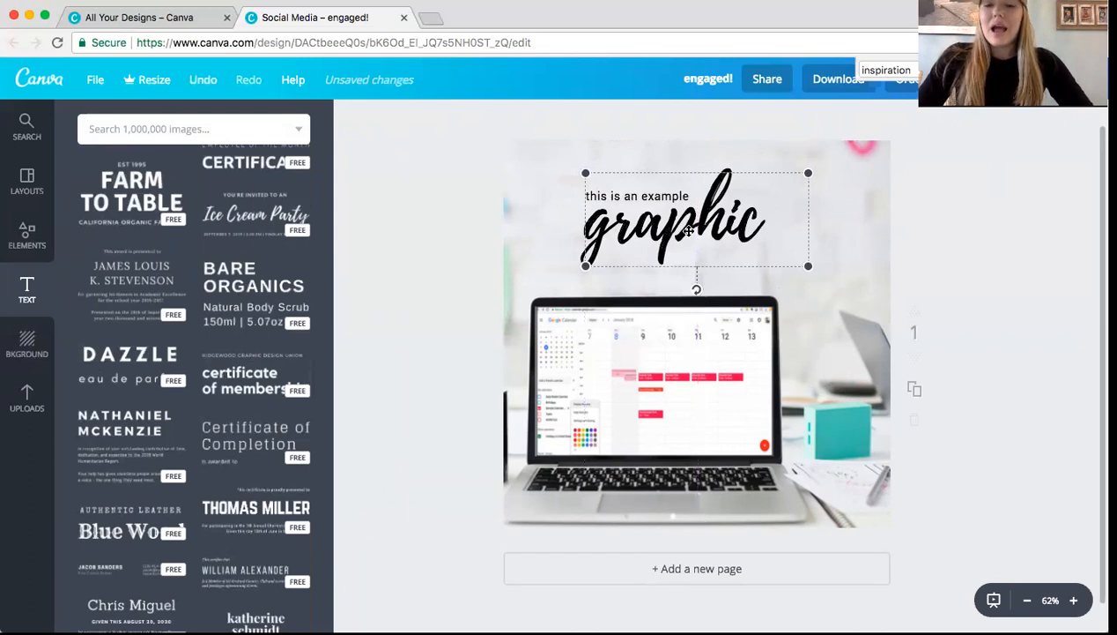
{"action": "double_click", "coordinate": [687, 231]}
{"action": "left_click", "coordinate": [650, 201]}
{"action": "key", "text": "super+a"}
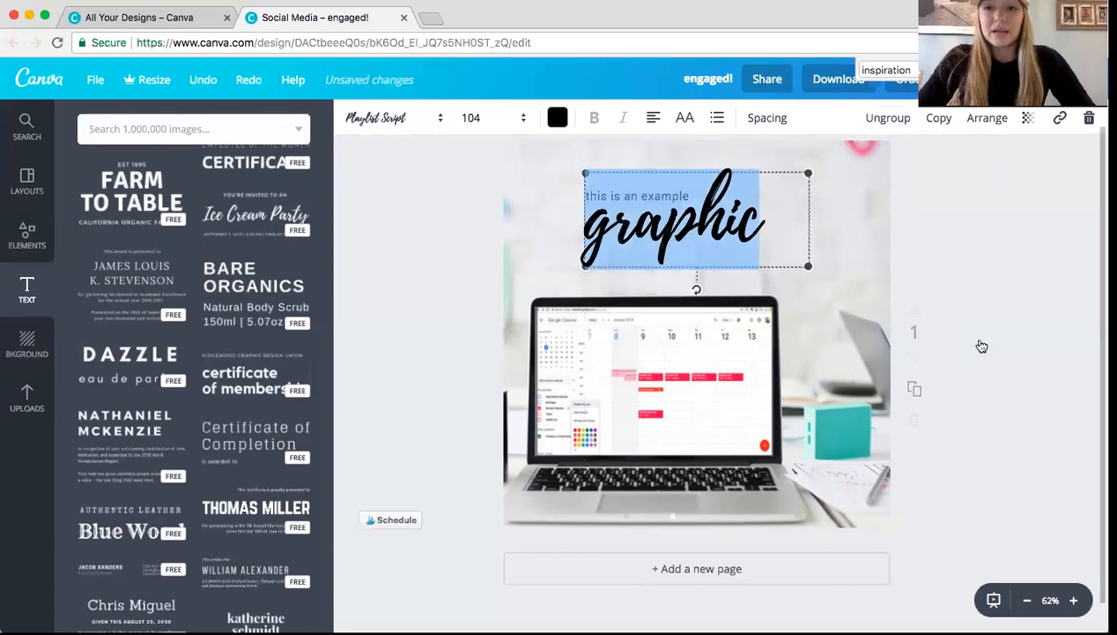
{"action": "left_click", "coordinate": [994, 370]}
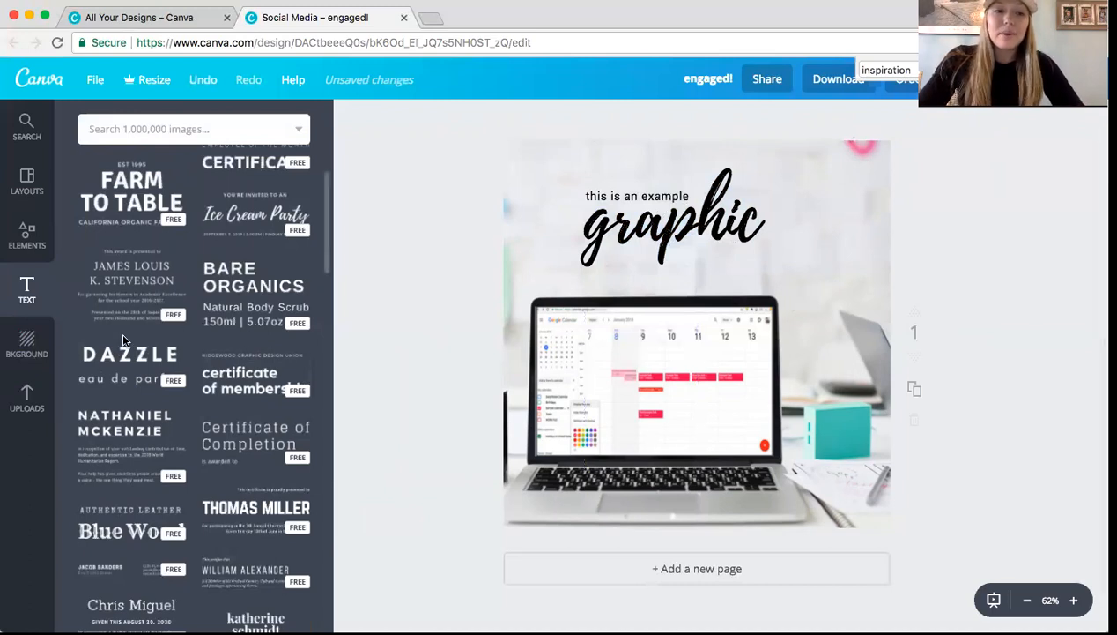
- Add the grid of three equal vertical columns over the whole page
{"action": "left_click", "coordinate": [19, 404]}
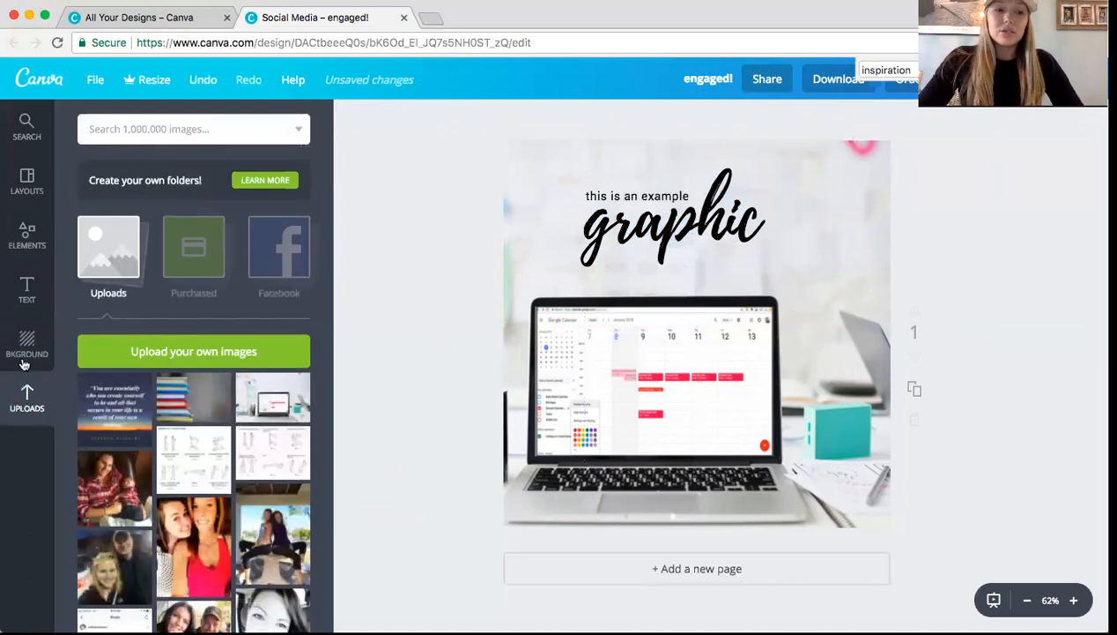
{"action": "left_click", "coordinate": [28, 238]}
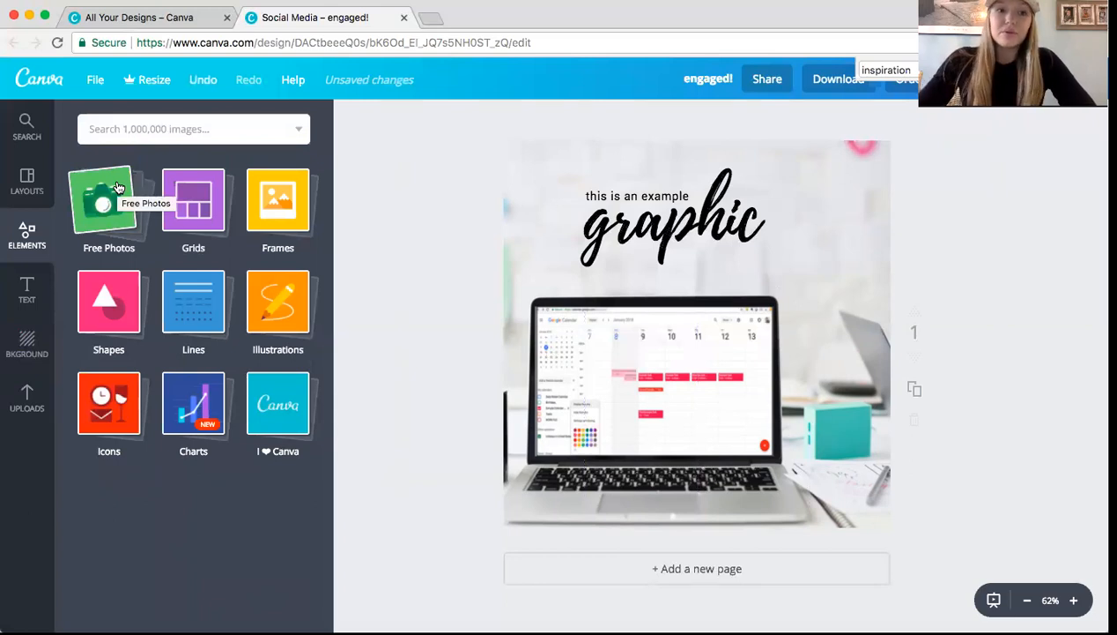
{"action": "left_click", "coordinate": [208, 202]}
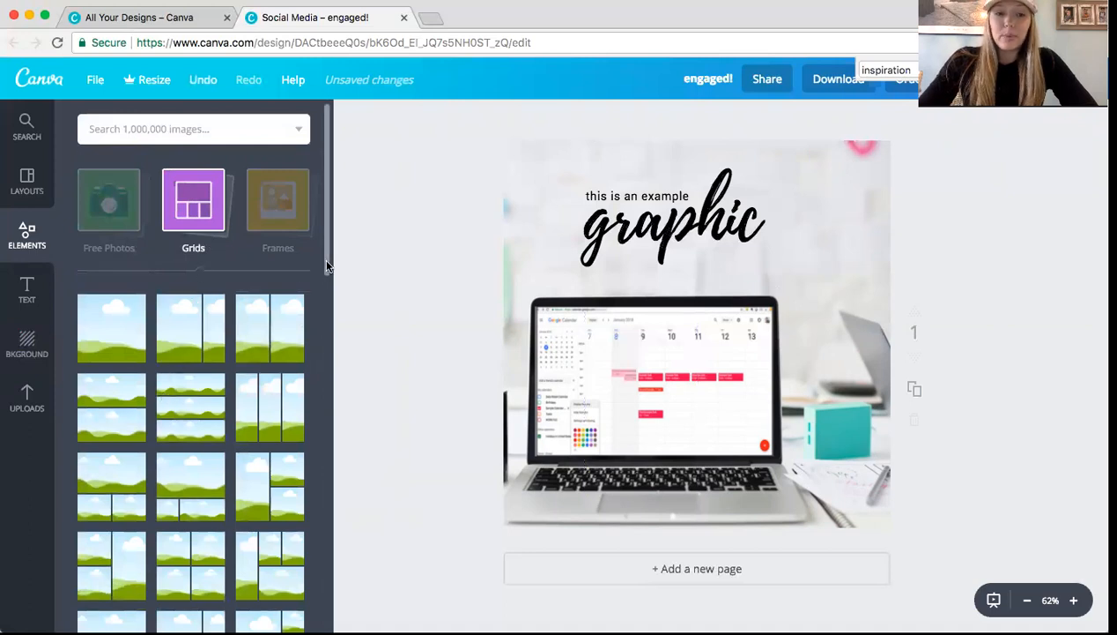
{"action": "scroll", "coordinate": [264, 370], "scroll_direction": "down", "scroll_amount": 1}
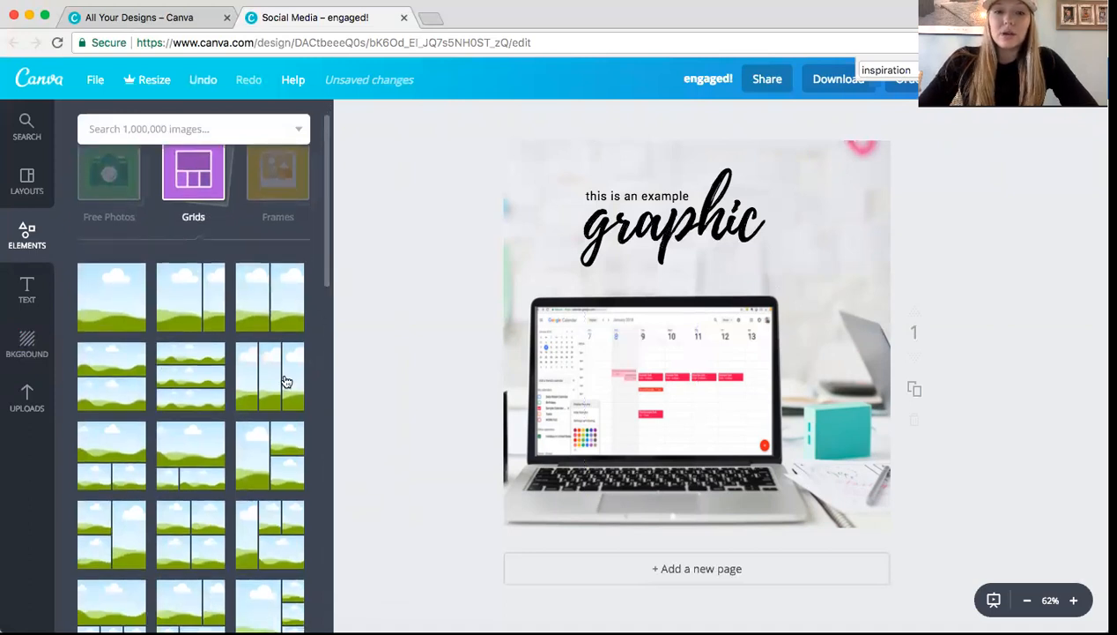
{"action": "left_click", "coordinate": [286, 381]}
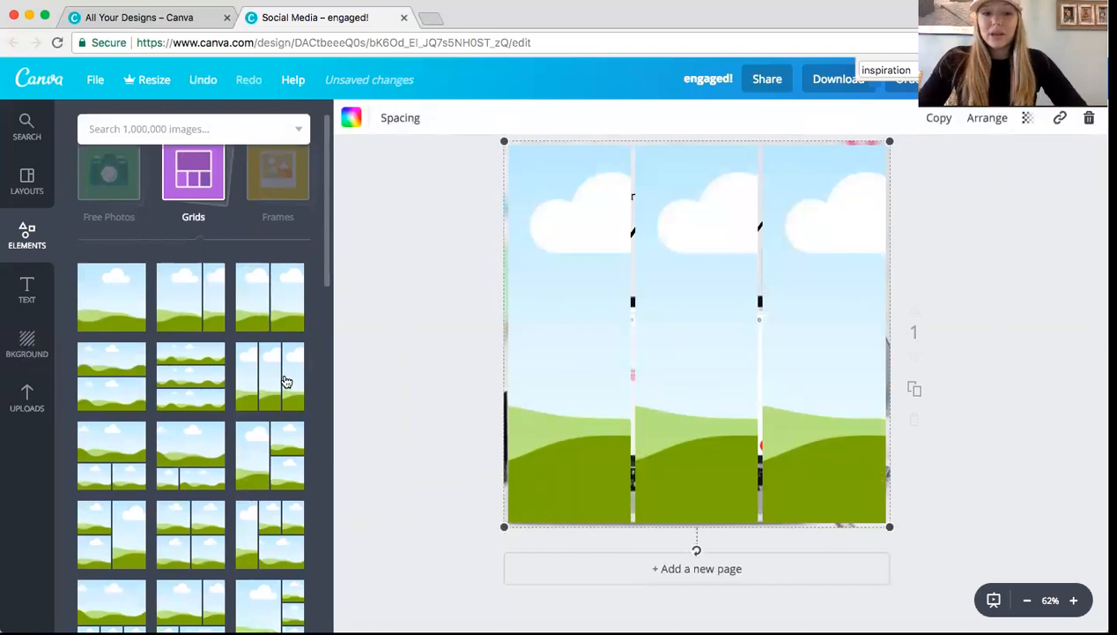
- Fill the grid's first column with the uploaded book stack photo and the middle column with the uploaded exercise chart
{"action": "left_click", "coordinate": [35, 403]}
{"action": "left_click_drag", "start_coordinate": [200, 389], "coordinate": [534, 340]}
{"action": "left_click_drag", "start_coordinate": [399, 429], "coordinate": [693, 406]}
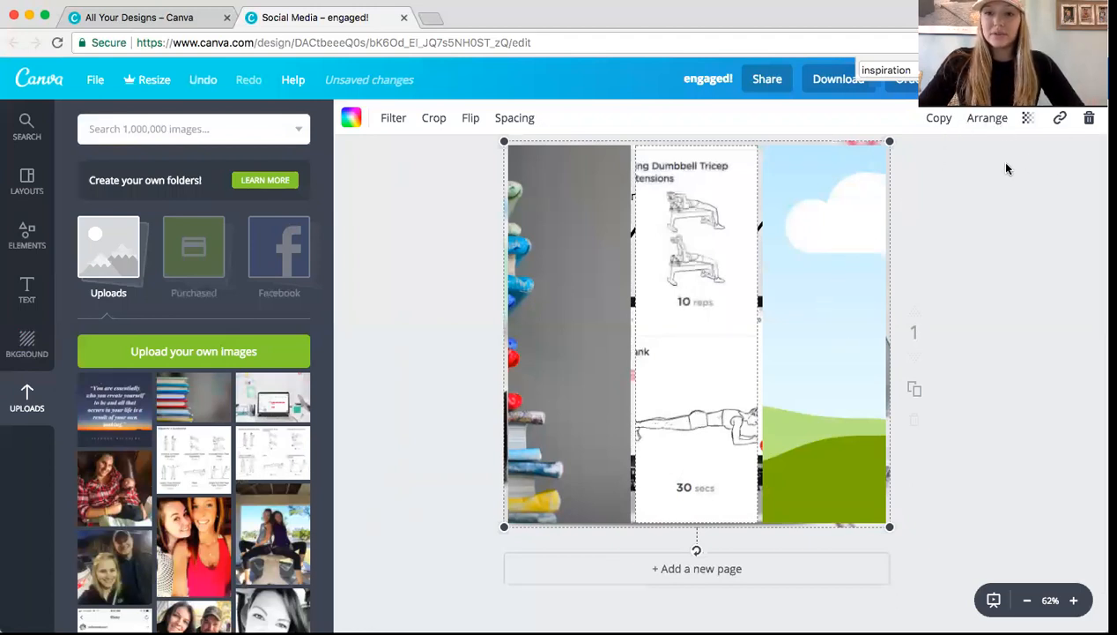
- Delete the exercise chart from the middle column and remove the whole grid from the page
{"action": "left_click", "coordinate": [1089, 120]}
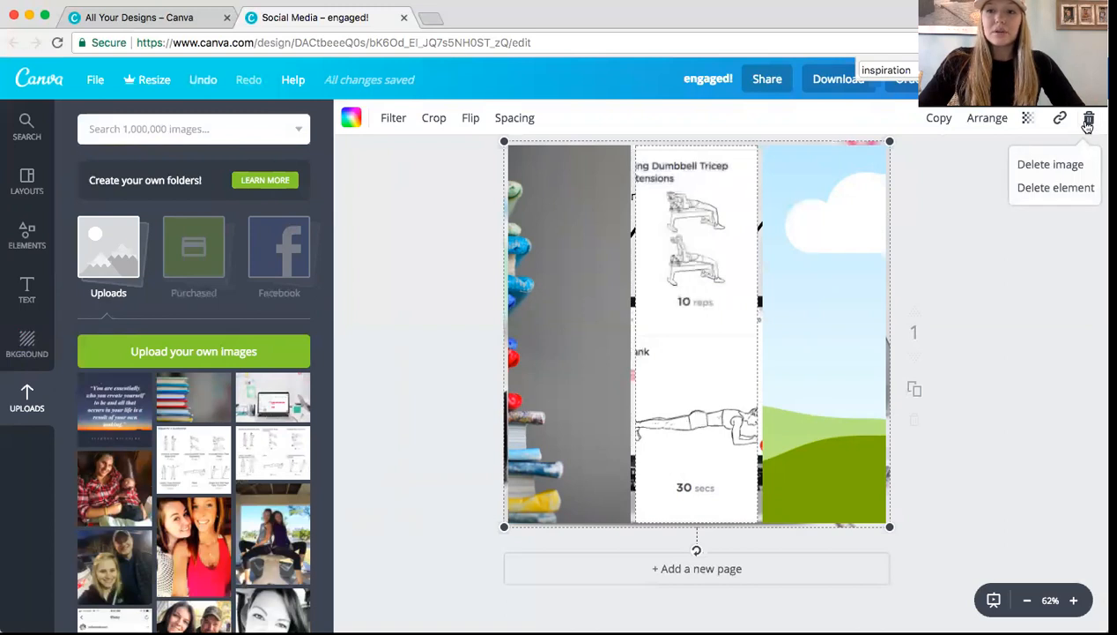
{"action": "left_click", "coordinate": [1057, 165]}
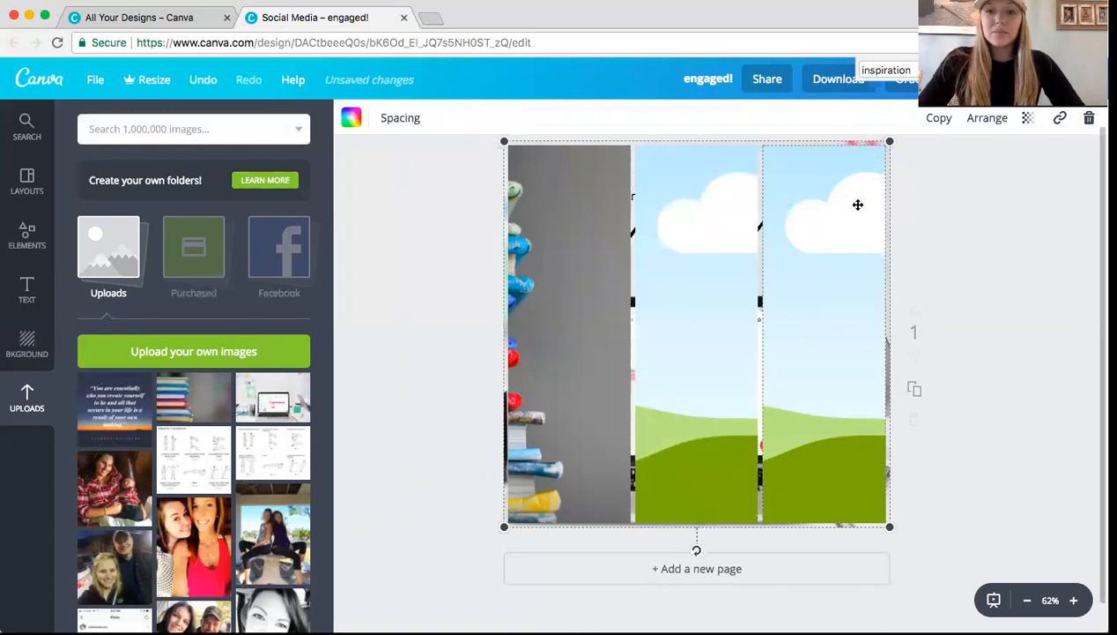
{"action": "key", "text": "Delete"}
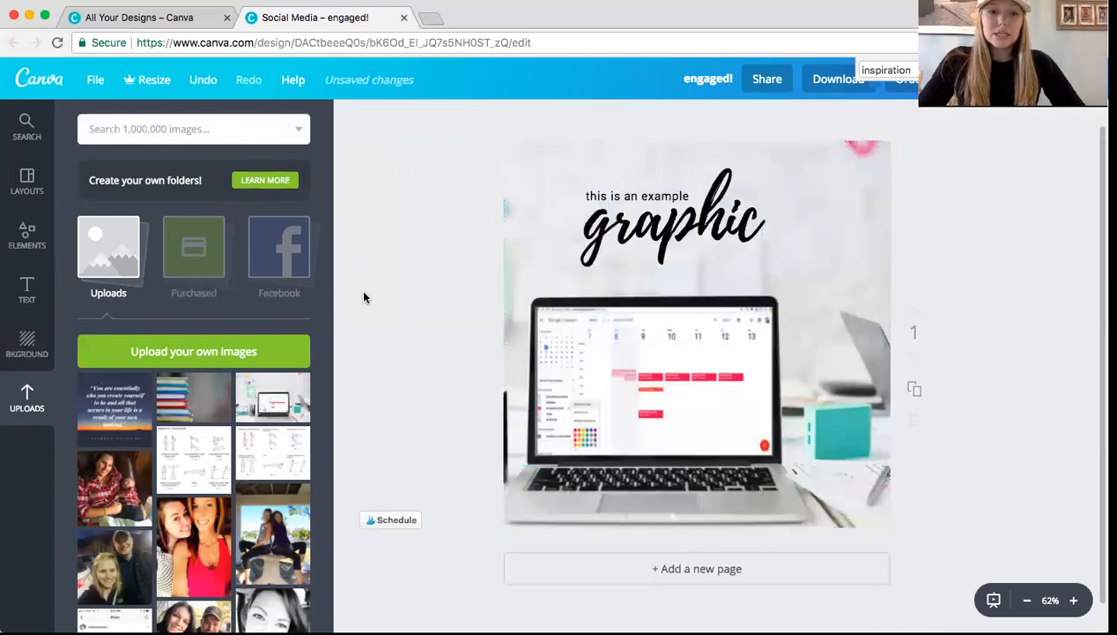
- Look through the element categories, including Grids, Frames and I ♥ Canva
{"action": "left_click", "coordinate": [27, 240]}
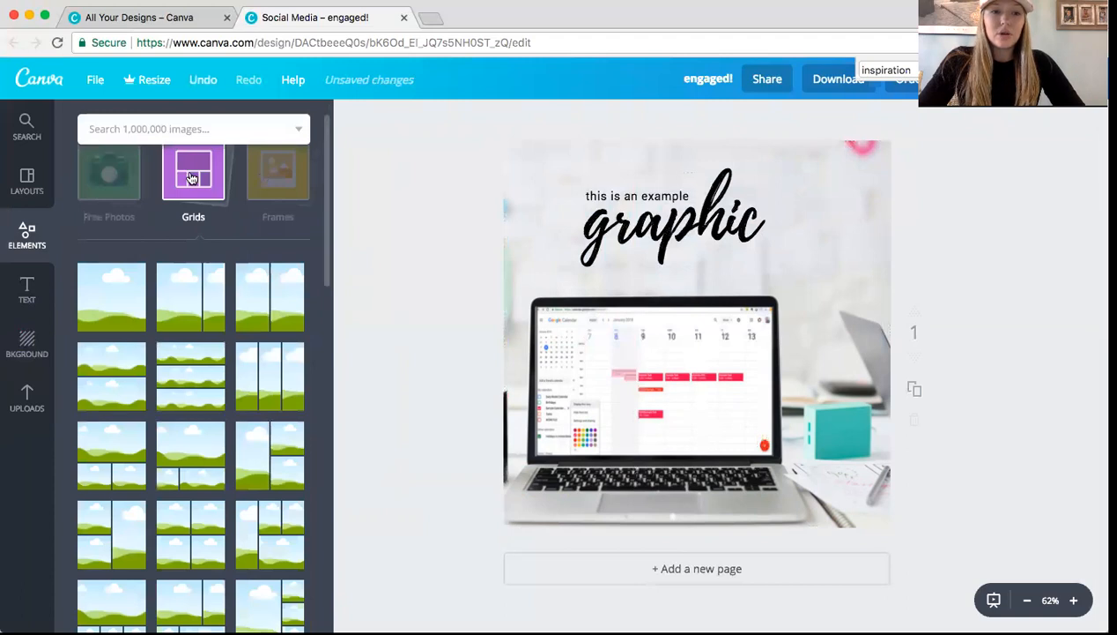
{"action": "left_click", "coordinate": [190, 178]}
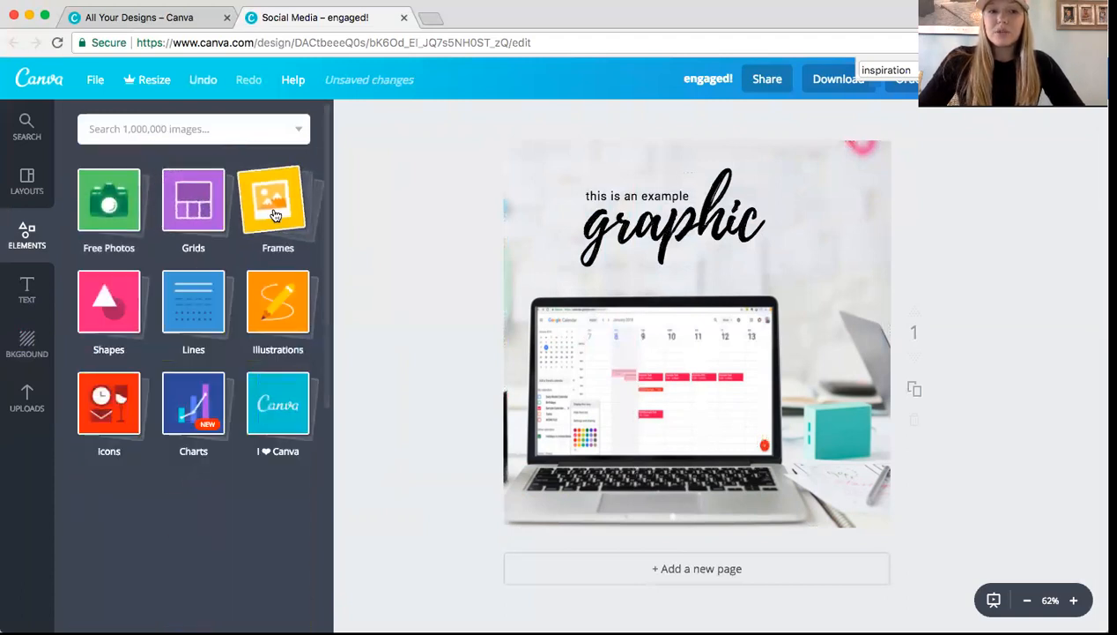
{"action": "left_click", "coordinate": [275, 215]}
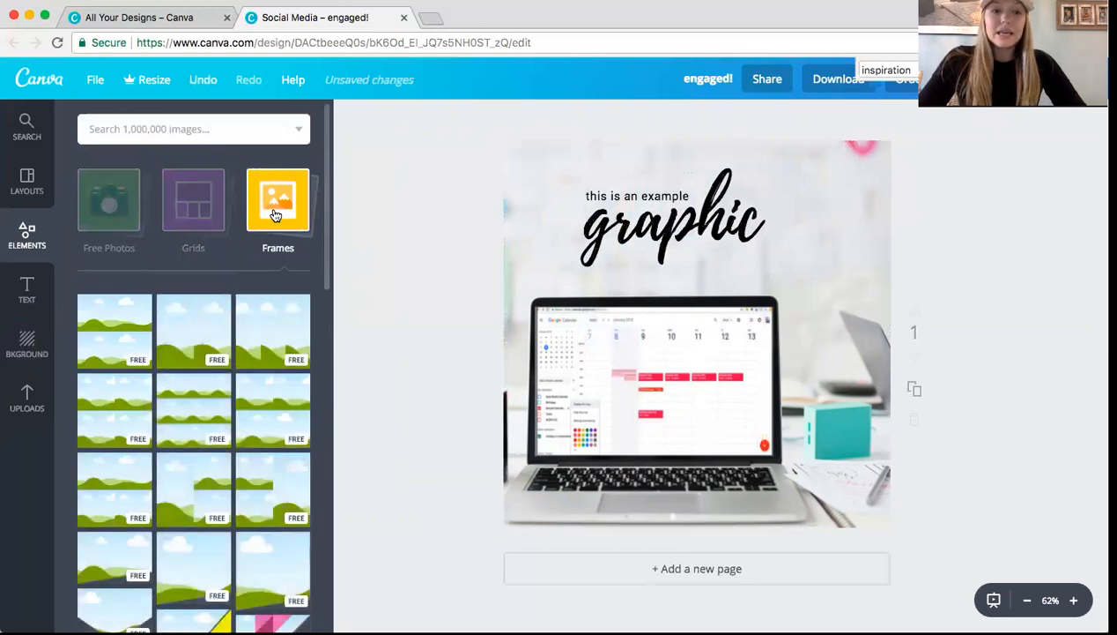
{"action": "left_click", "coordinate": [212, 208]}
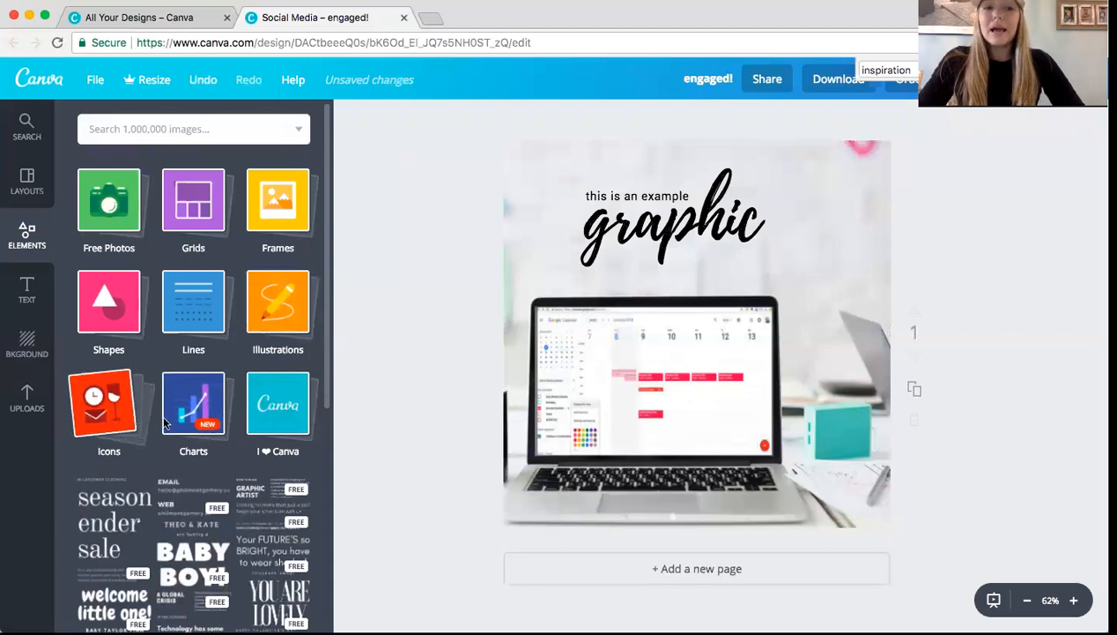
{"action": "left_click", "coordinate": [278, 405]}
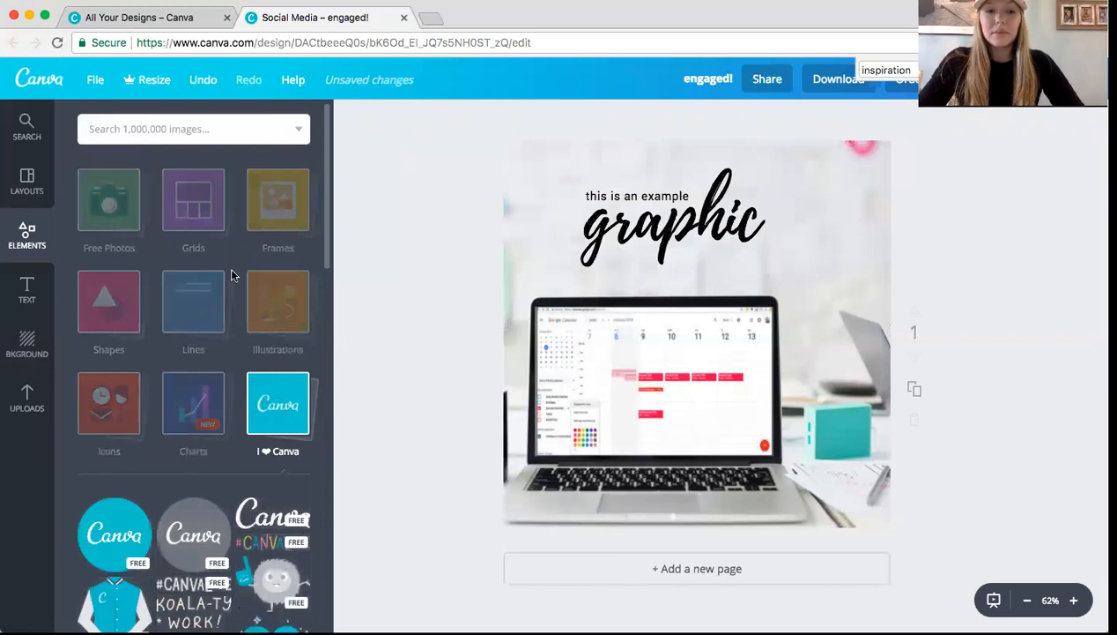
{"action": "left_click", "coordinate": [298, 399]}
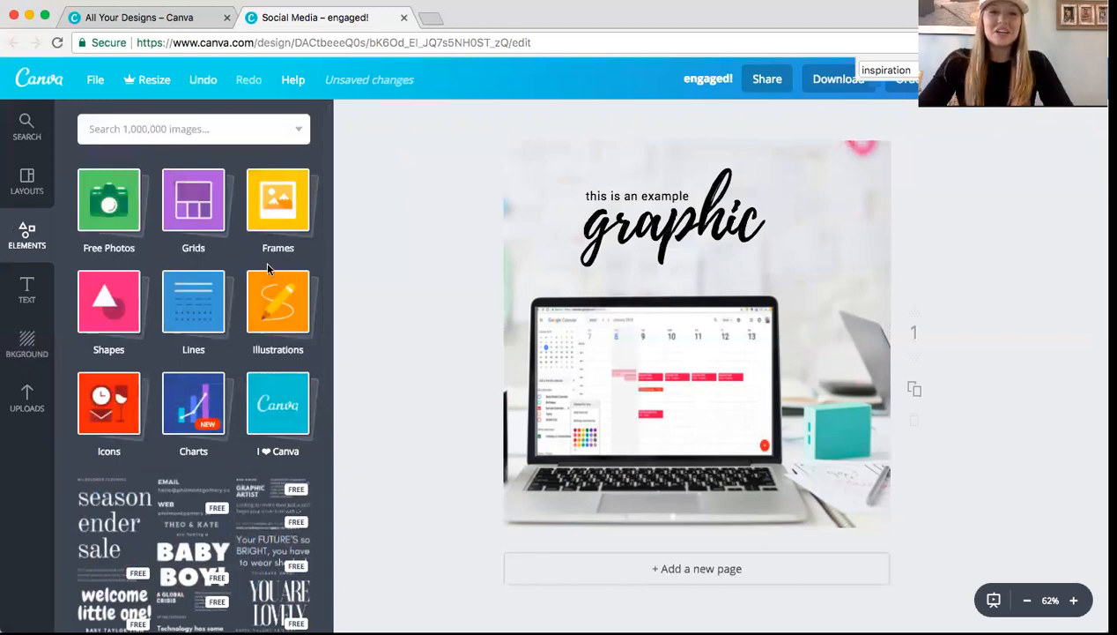
- Look through the Frames category to examine the available frame shapes and borders
{"action": "left_click", "coordinate": [282, 207]}
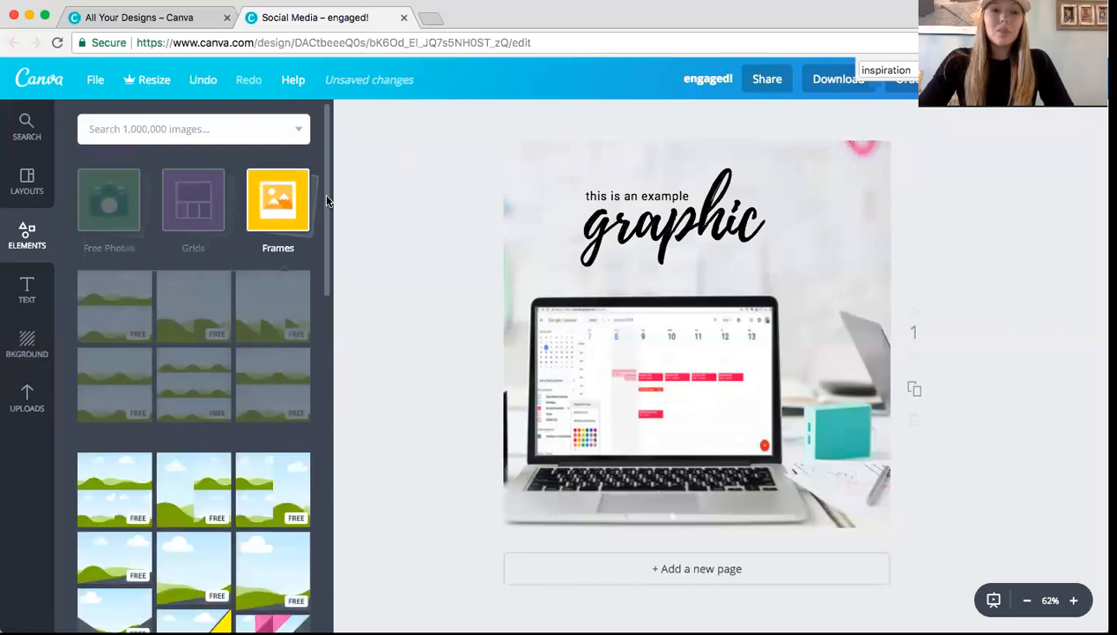
{"action": "scroll", "coordinate": [323, 193], "scroll_direction": "down", "scroll_amount": 2}
{"action": "scroll", "coordinate": [329, 269], "scroll_direction": "down", "scroll_amount": 3}
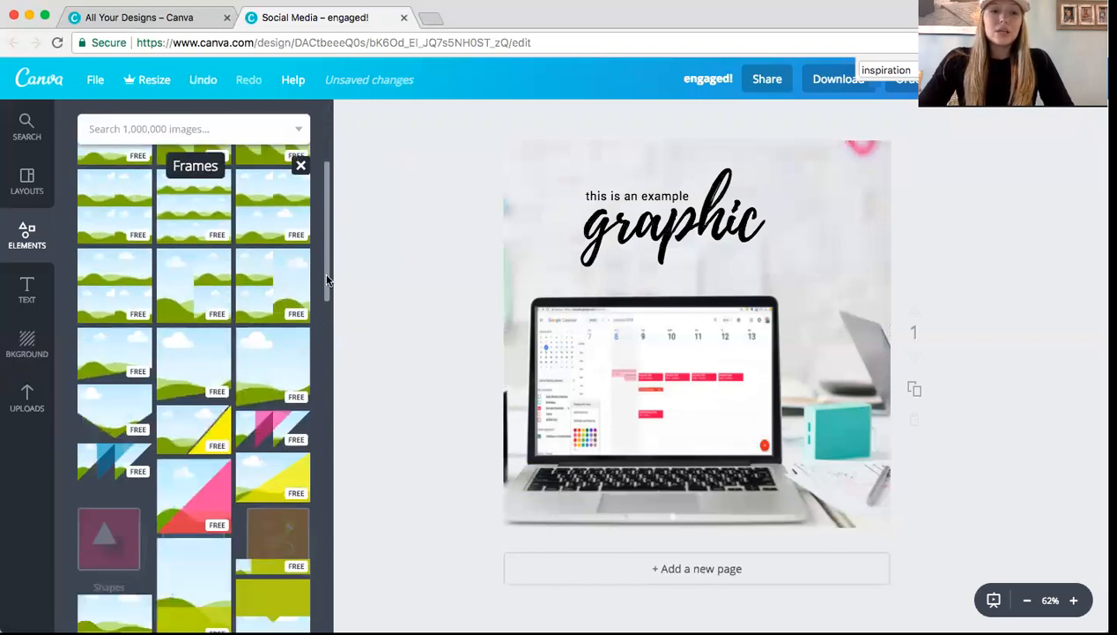
{"action": "scroll", "coordinate": [326, 287], "scroll_direction": "down", "scroll_amount": 5}
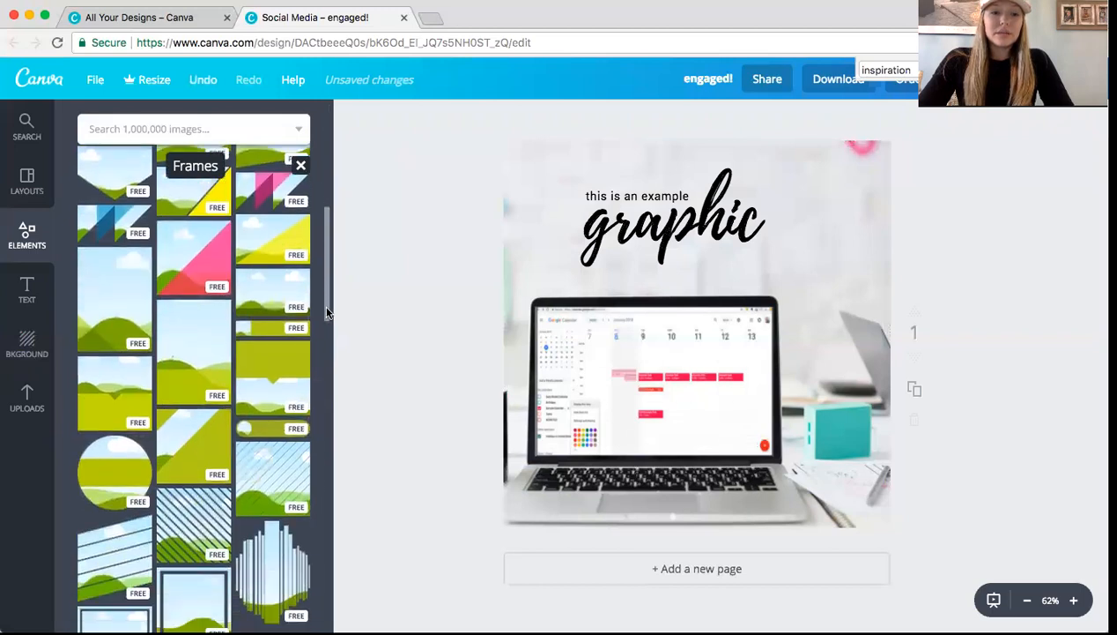
{"action": "left_click_drag", "start_coordinate": [327, 338], "coordinate": [321, 447]}
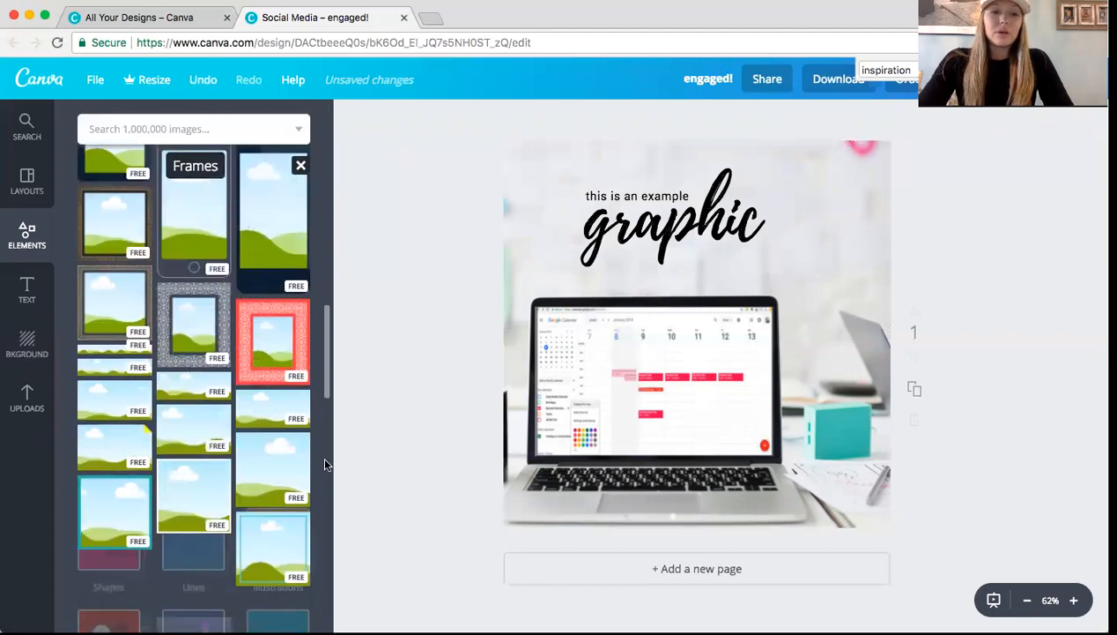
{"action": "scroll", "coordinate": [322, 452], "scroll_direction": "down", "scroll_amount": 3}
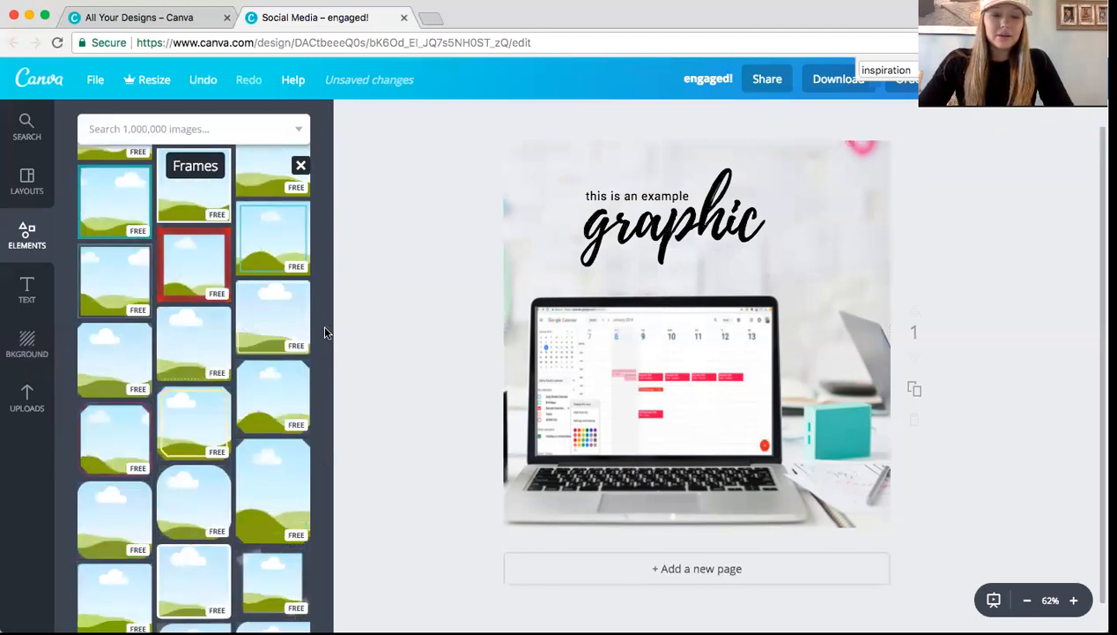
{"action": "left_click", "coordinate": [330, 362]}
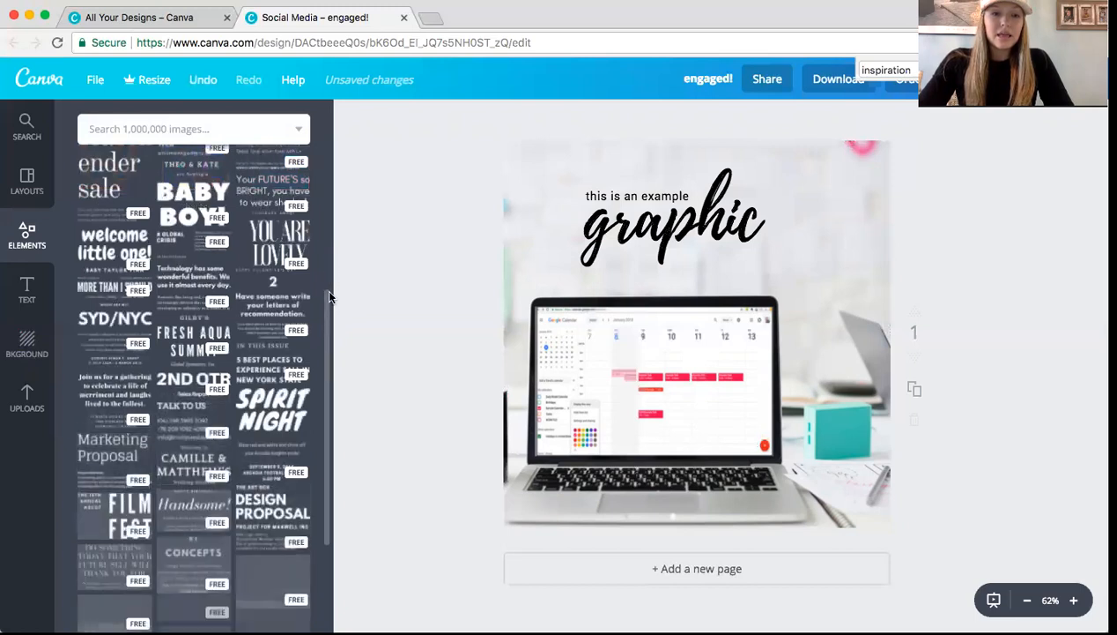
{"action": "scroll", "coordinate": [325, 260], "scroll_direction": "up", "scroll_amount": 3}
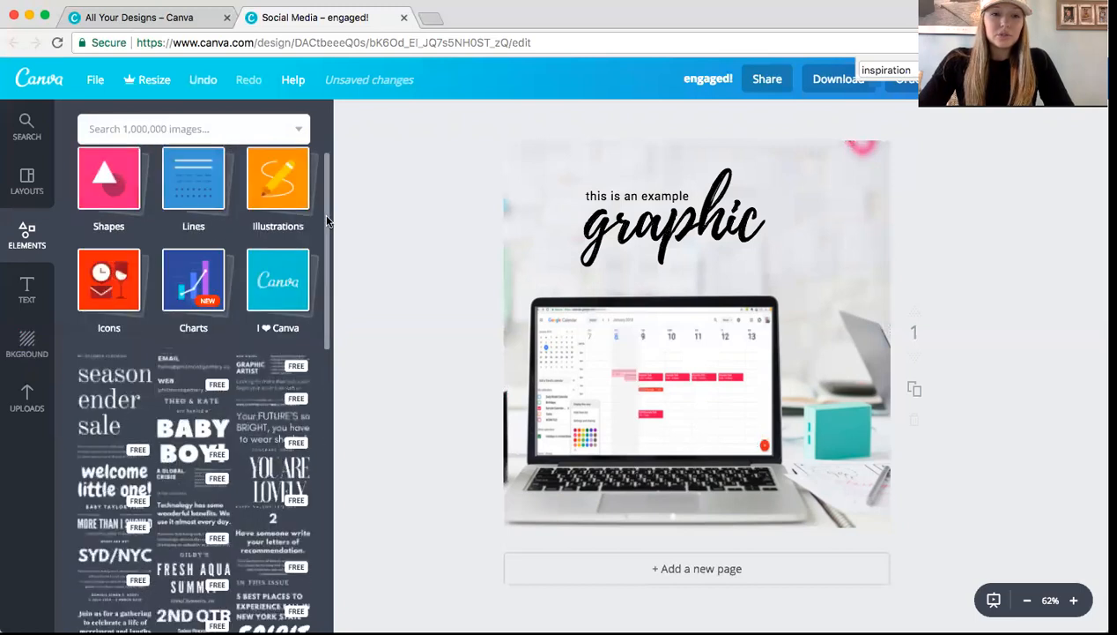
{"action": "scroll", "coordinate": [327, 220], "scroll_direction": "up", "scroll_amount": 2}
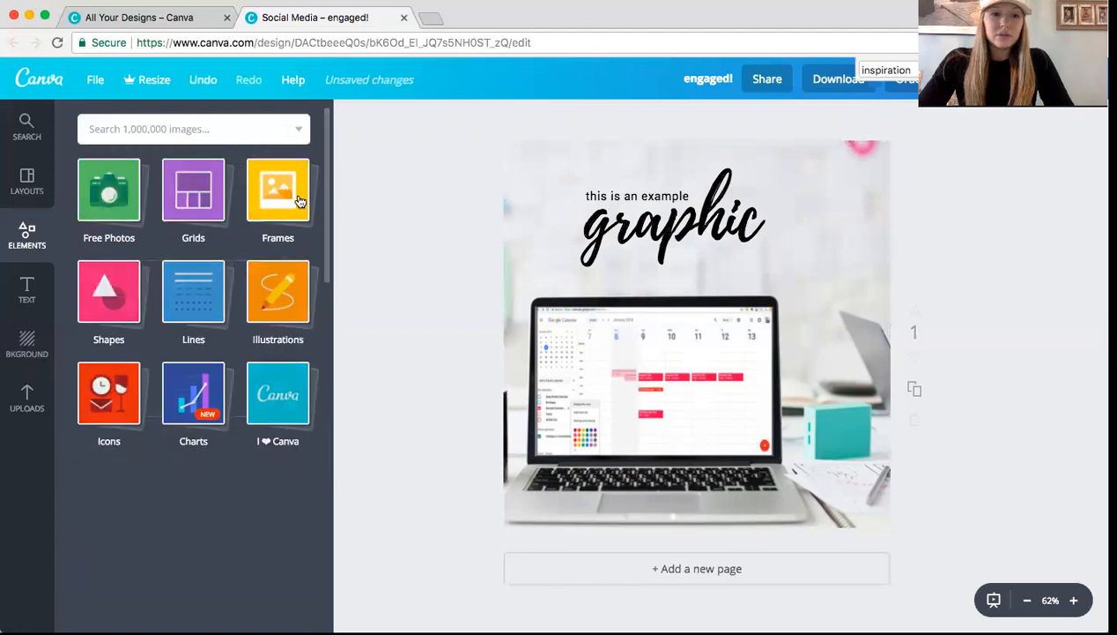
- Add a square frame with rounded corners, shrink it and place it over the laptop screen's upper-right corner
{"action": "left_click", "coordinate": [300, 201]}
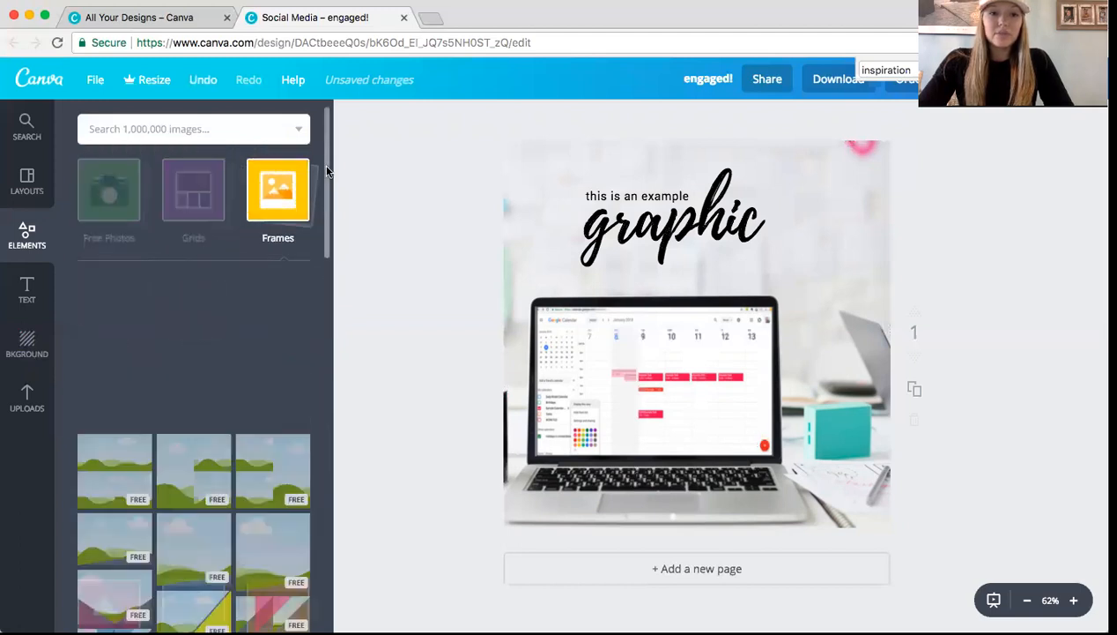
{"action": "scroll", "coordinate": [322, 208], "scroll_direction": "down", "scroll_amount": 4}
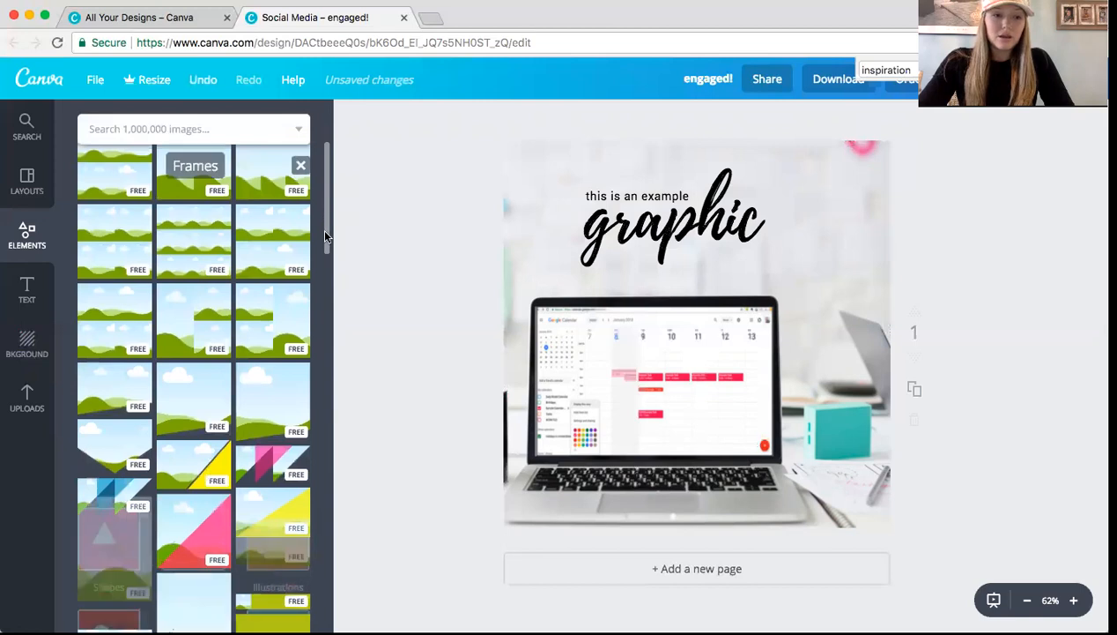
{"action": "scroll", "coordinate": [325, 238], "scroll_direction": "down", "scroll_amount": 5}
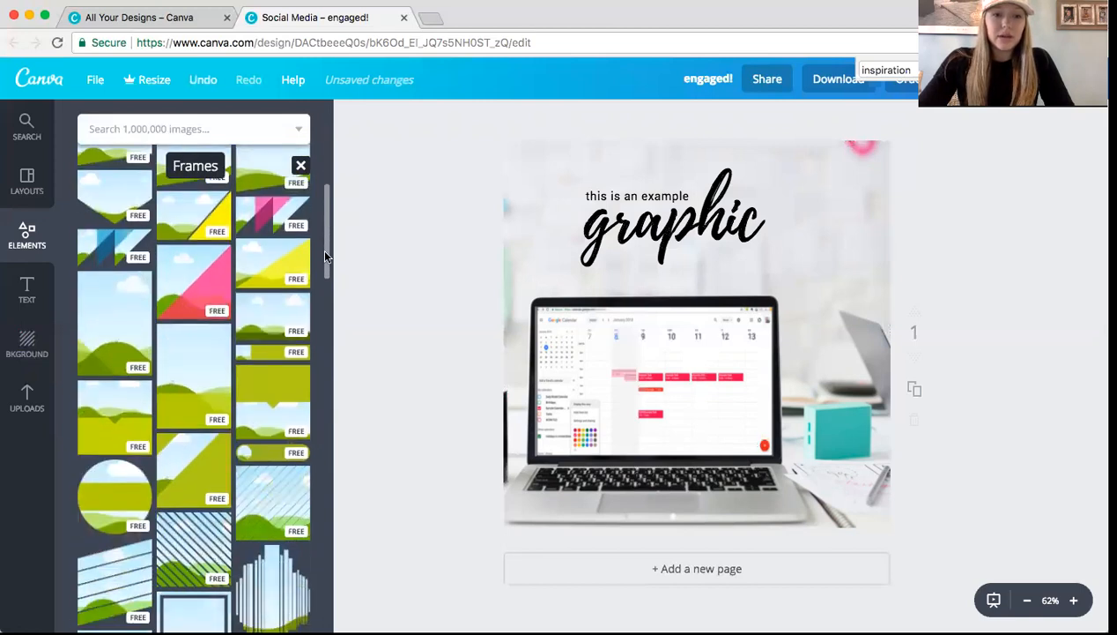
{"action": "scroll", "coordinate": [323, 257], "scroll_direction": "down", "scroll_amount": 5}
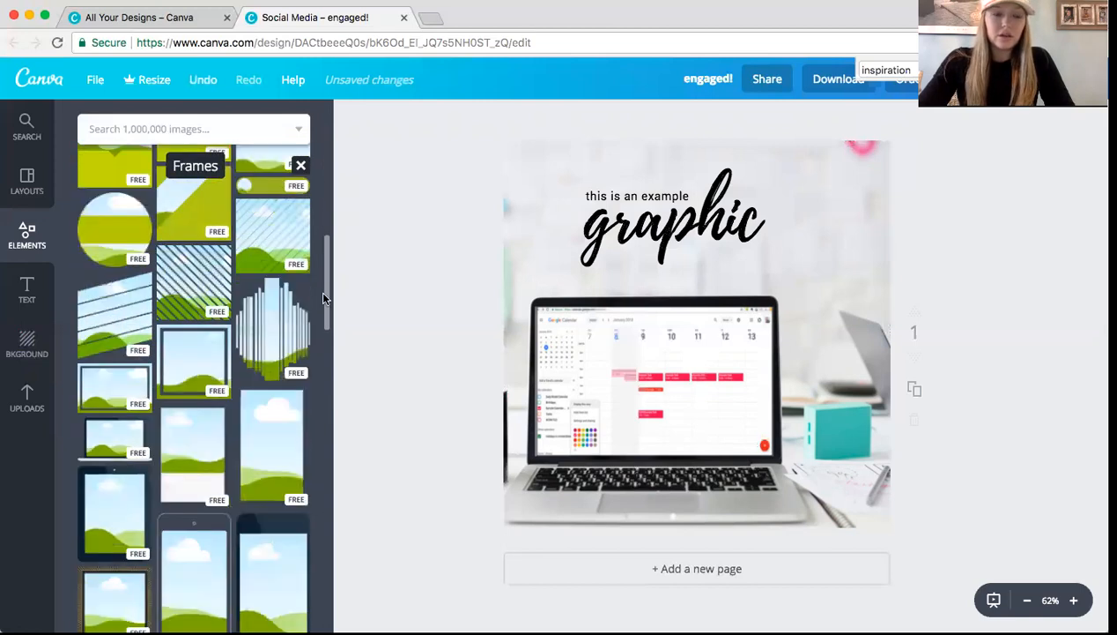
{"action": "scroll", "coordinate": [324, 298], "scroll_direction": "down", "scroll_amount": 5}
{"action": "scroll", "coordinate": [322, 335], "scroll_direction": "down", "scroll_amount": 2}
{"action": "scroll", "coordinate": [321, 356], "scroll_direction": "down", "scroll_amount": 5}
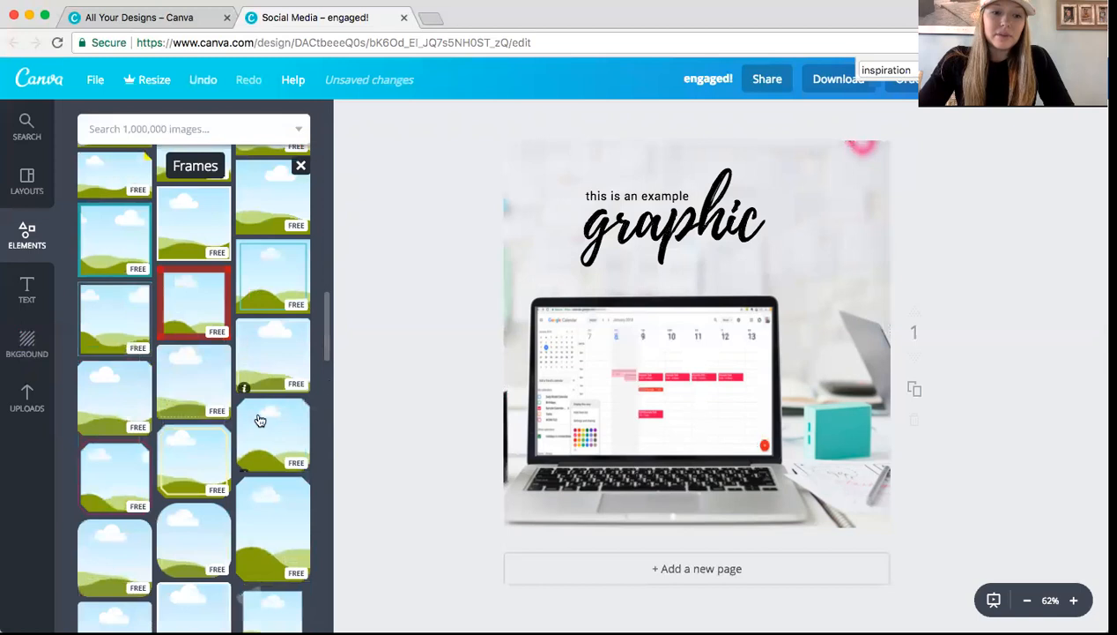
{"action": "left_click", "coordinate": [223, 534]}
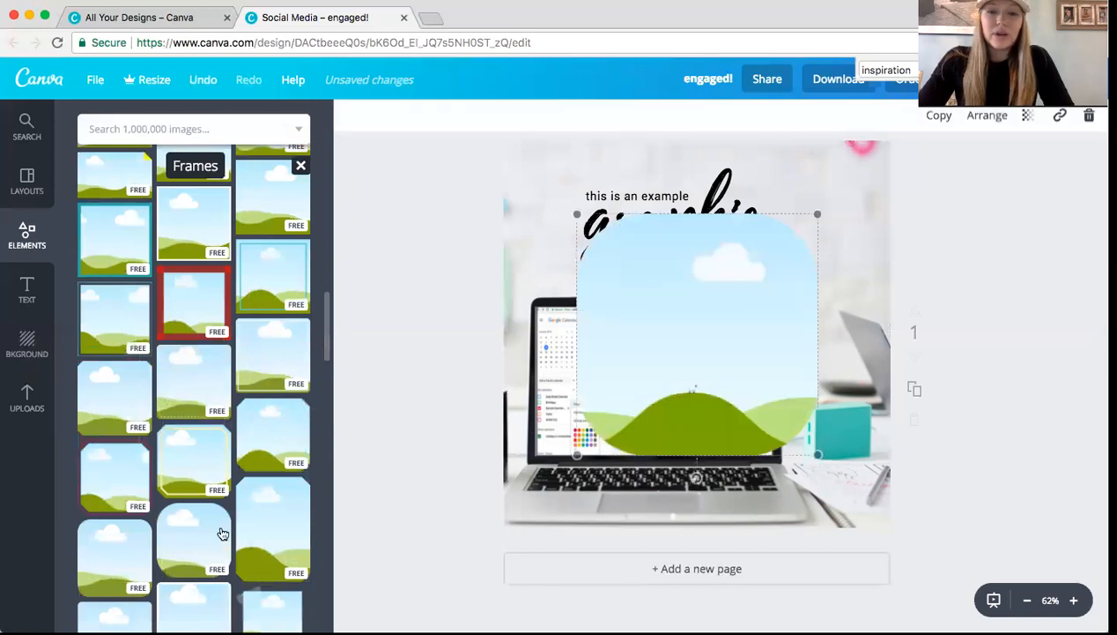
{"action": "left_click_drag", "start_coordinate": [578, 215], "coordinate": [661, 298]}
{"action": "left_click_drag", "start_coordinate": [749, 349], "coordinate": [798, 326]}
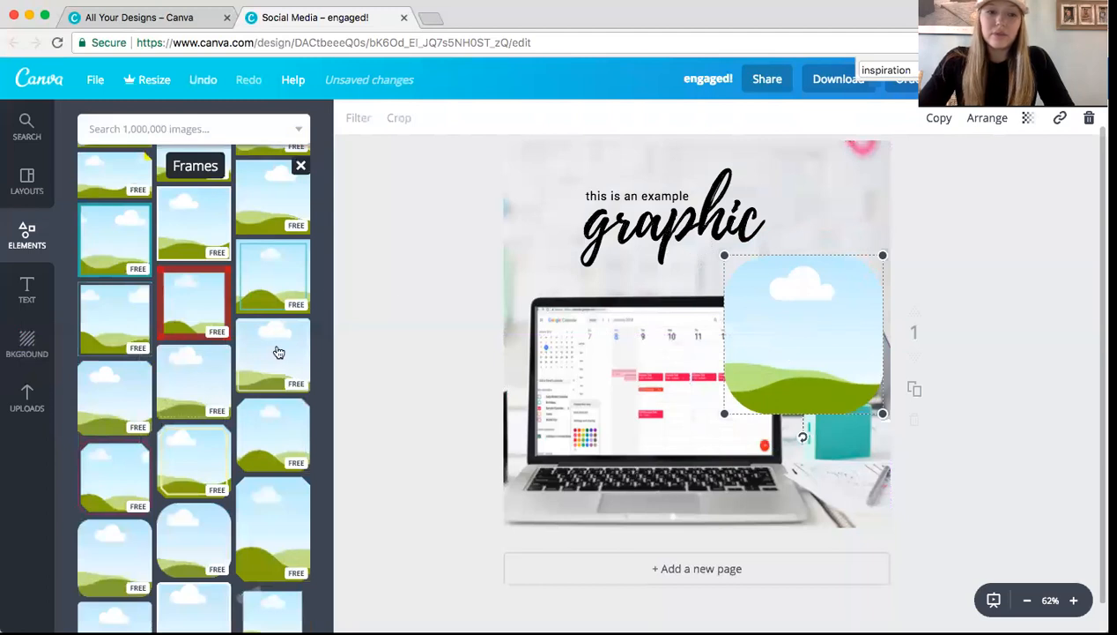
- Try to fill the rounded frame with the uploaded cutout of the woman in a red tank top, and delete the cutout
{"action": "left_click", "coordinate": [27, 398]}
{"action": "left_click_drag", "start_coordinate": [323, 161], "coordinate": [326, 499]}
{"action": "scroll", "coordinate": [111, 443], "scroll_direction": "down", "scroll_amount": 5}
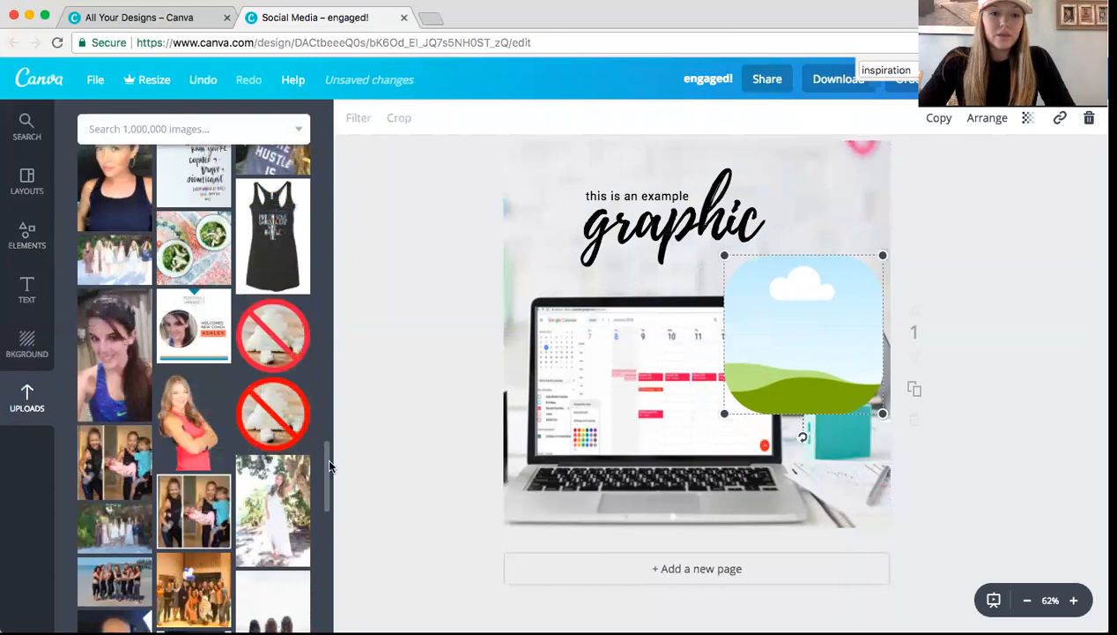
{"action": "left_click", "coordinate": [190, 437]}
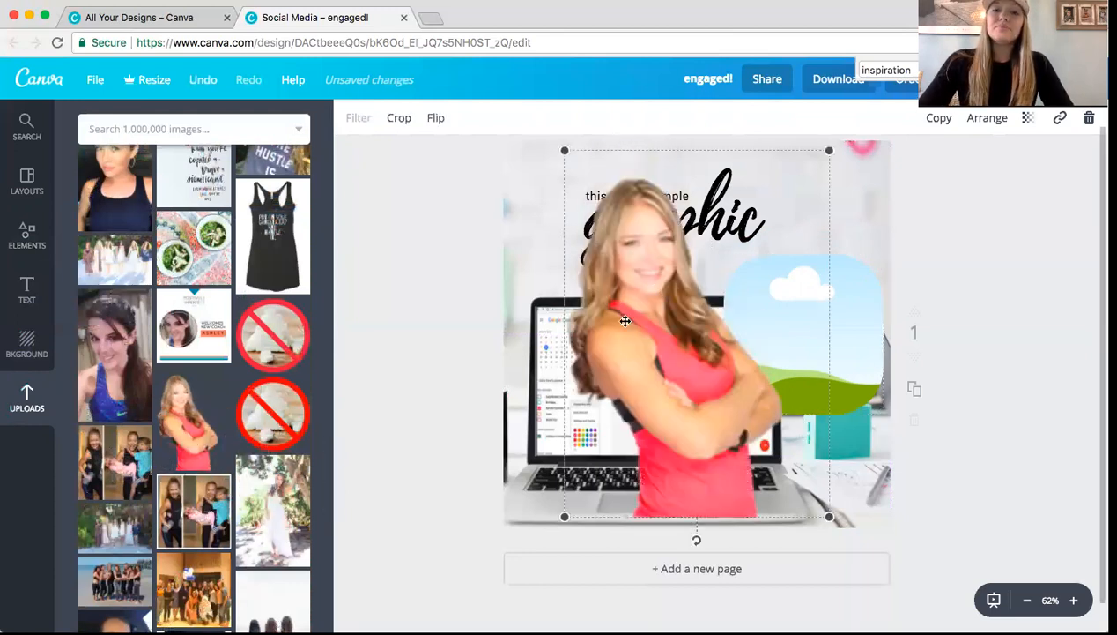
{"action": "left_click_drag", "start_coordinate": [624, 329], "coordinate": [790, 306]}
{"action": "left_click_drag", "start_coordinate": [798, 389], "coordinate": [684, 374]}
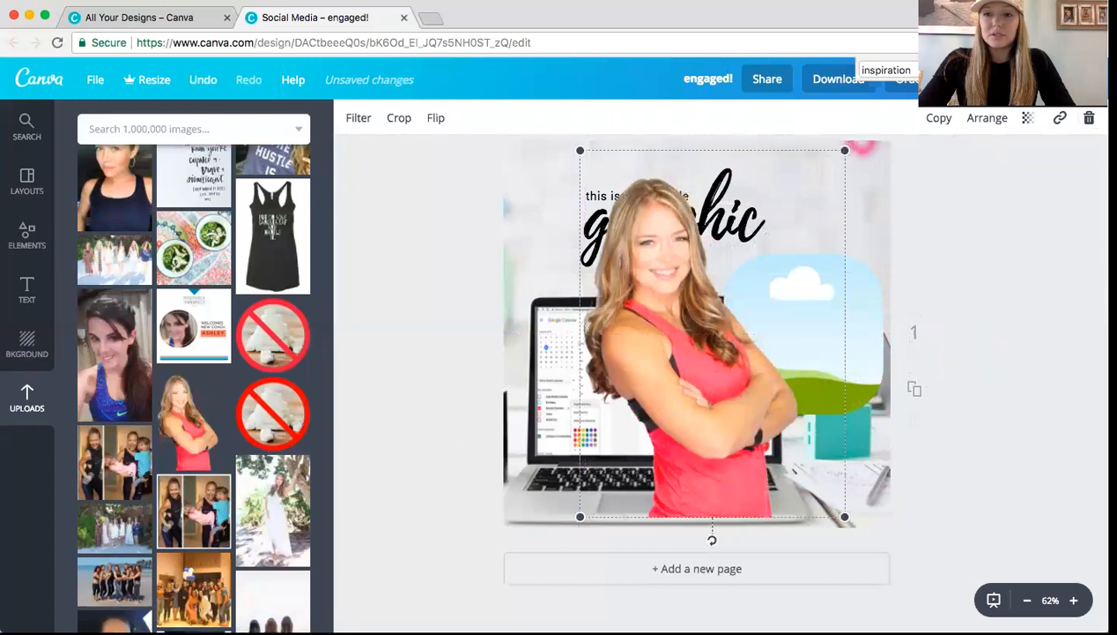
{"action": "key", "text": "Delete"}
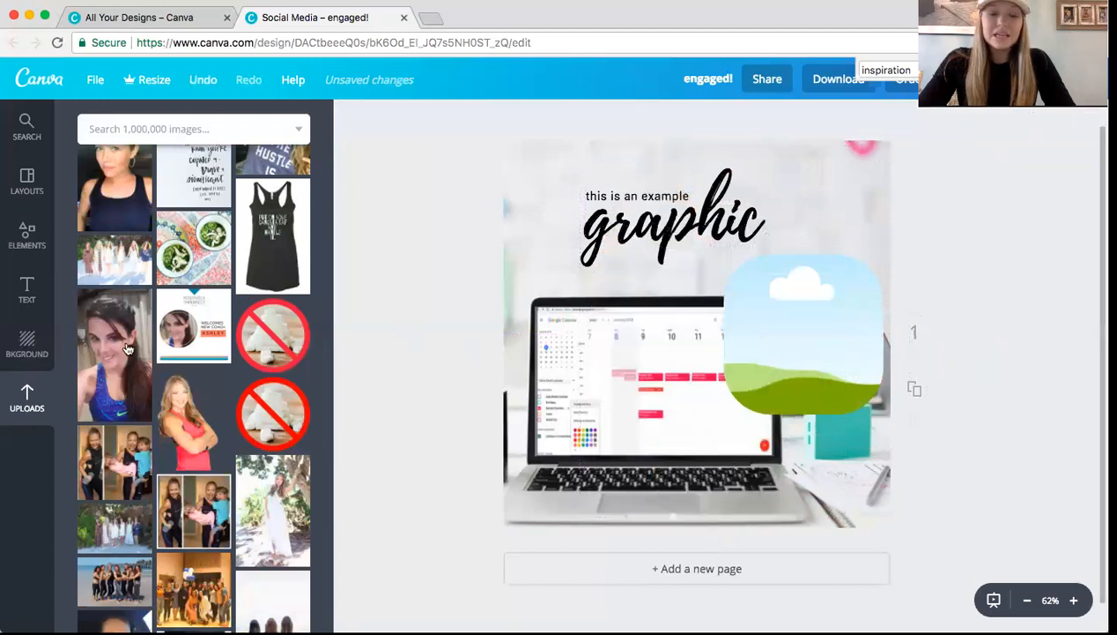
- Fill the rounded frame with the uploaded photo of the woman in a white dress under a tree
{"action": "left_click_drag", "start_coordinate": [296, 485], "coordinate": [776, 356]}
{"action": "left_click", "coordinate": [998, 448]}
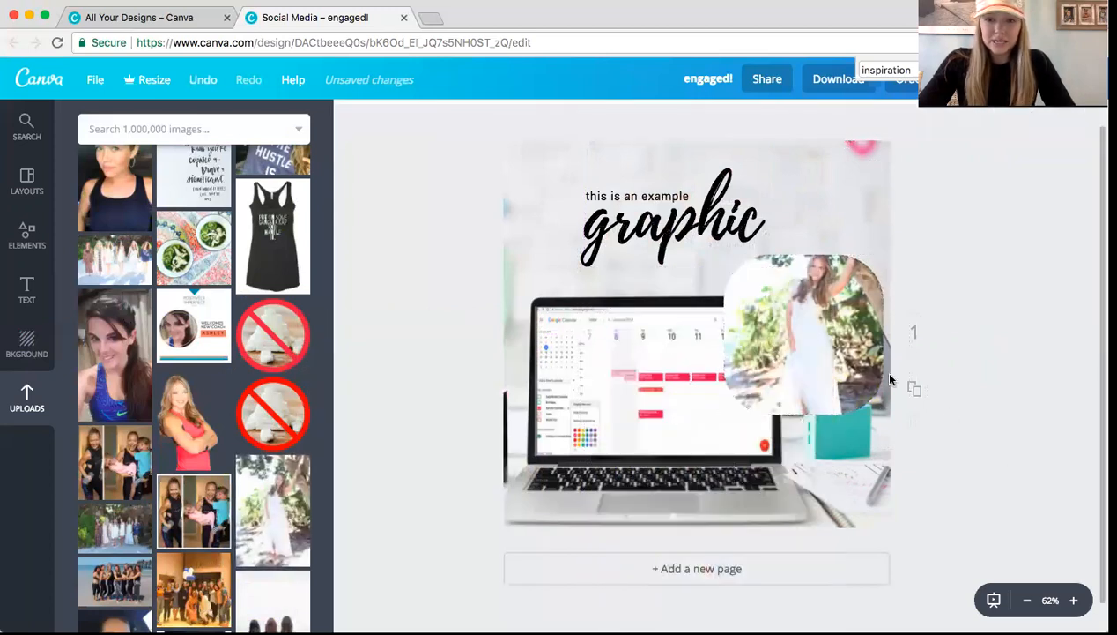
{"action": "left_click", "coordinate": [803, 316]}
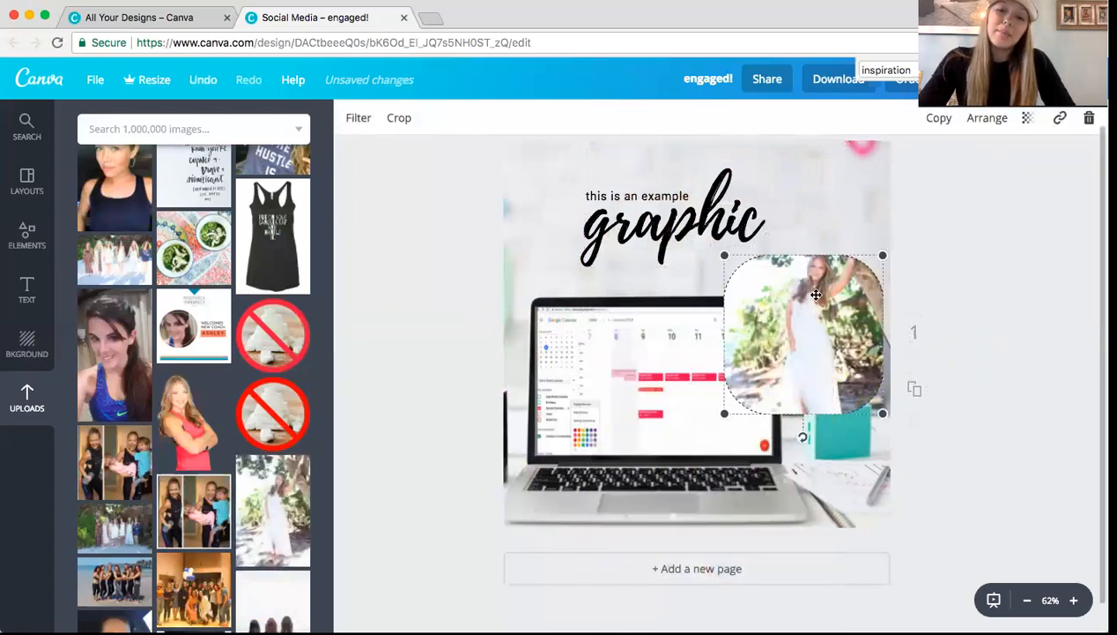
{"action": "double_click", "coordinate": [816, 295]}
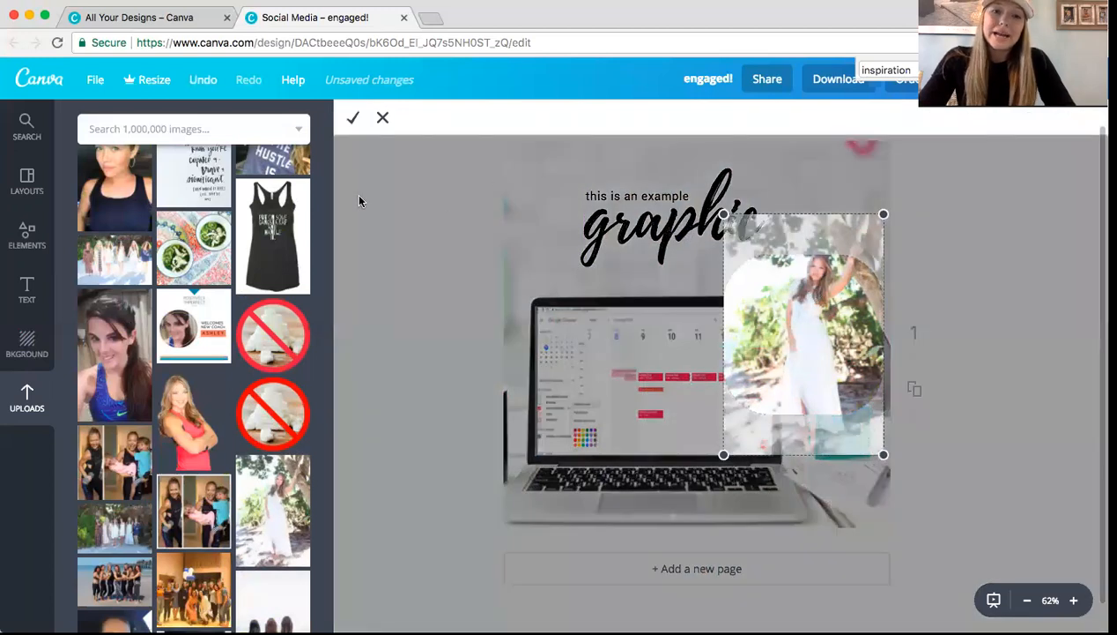
{"action": "left_click", "coordinate": [353, 117]}
{"action": "left_click", "coordinate": [386, 297]}
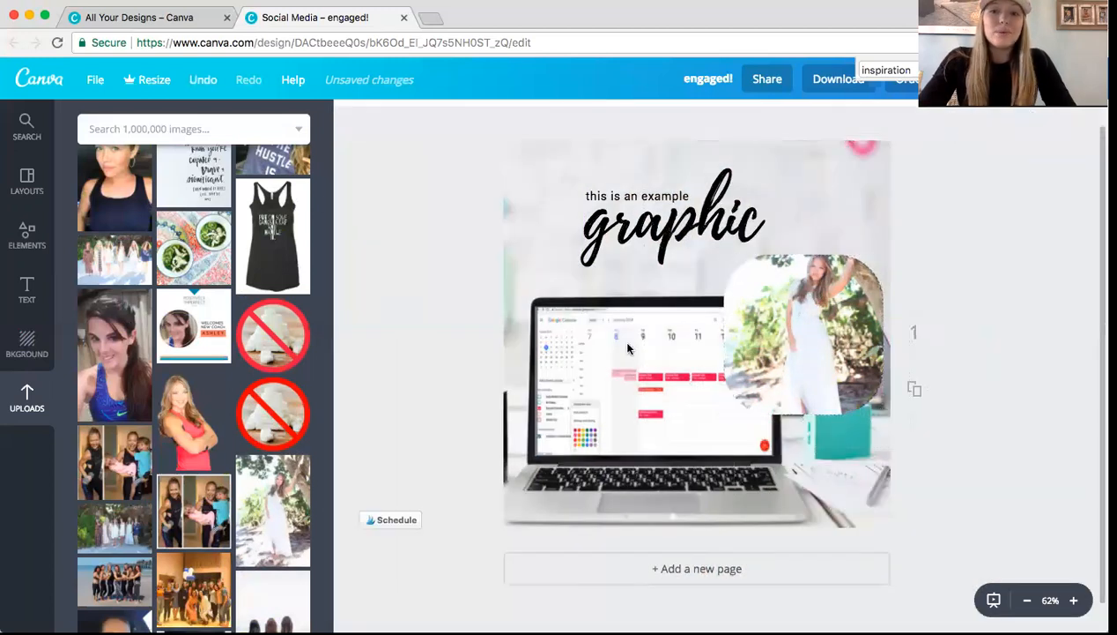
- Enlarge and reposition the photo inside the rounded frame to crop it to the woman's face and shoulders
{"action": "double_click", "coordinate": [816, 341]}
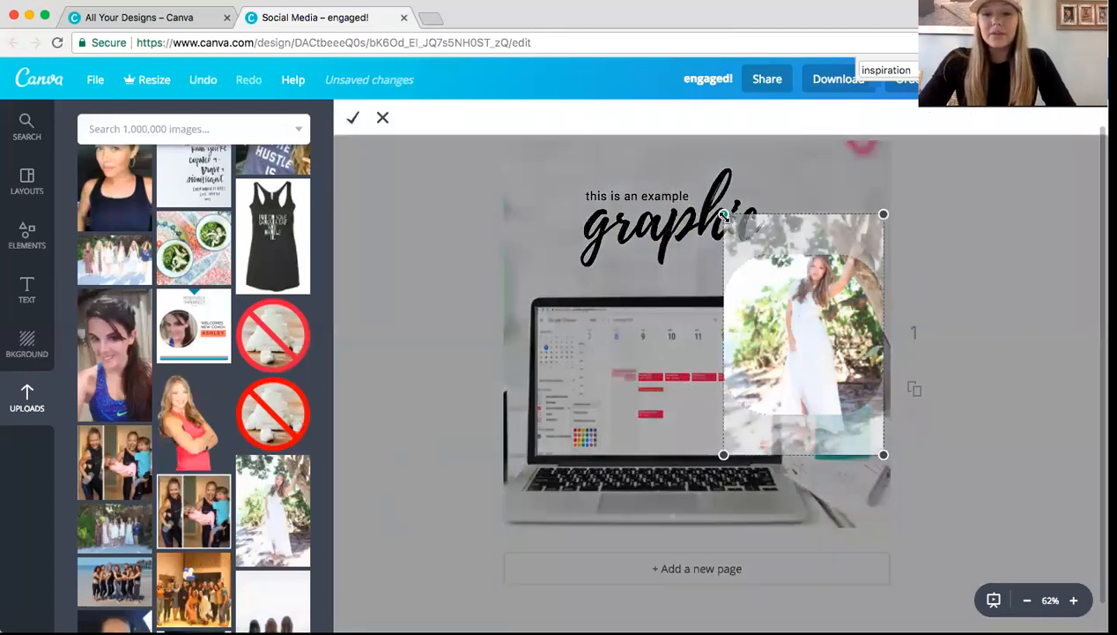
{"action": "left_click_drag", "start_coordinate": [721, 214], "coordinate": [375, 82]}
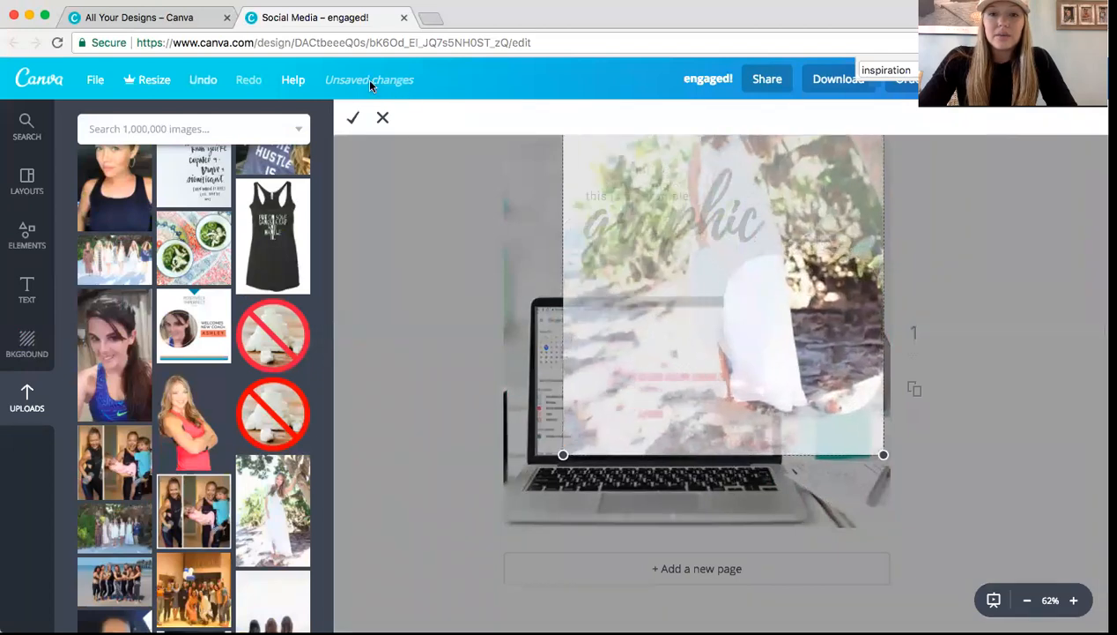
{"action": "left_click_drag", "start_coordinate": [788, 319], "coordinate": [851, 547]}
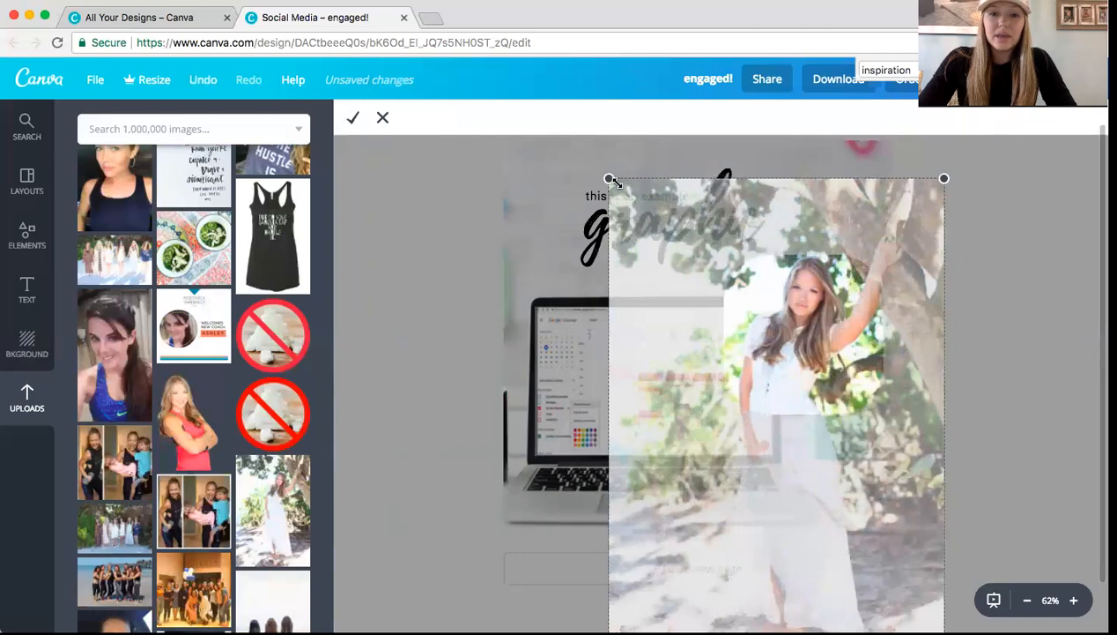
{"action": "left_click_drag", "start_coordinate": [610, 179], "coordinate": [488, 99]}
{"action": "left_click_drag", "start_coordinate": [686, 303], "coordinate": [738, 393]}
{"action": "left_click_drag", "start_coordinate": [578, 145], "coordinate": [482, 103]}
{"action": "left_click_drag", "start_coordinate": [618, 260], "coordinate": [656, 371]}
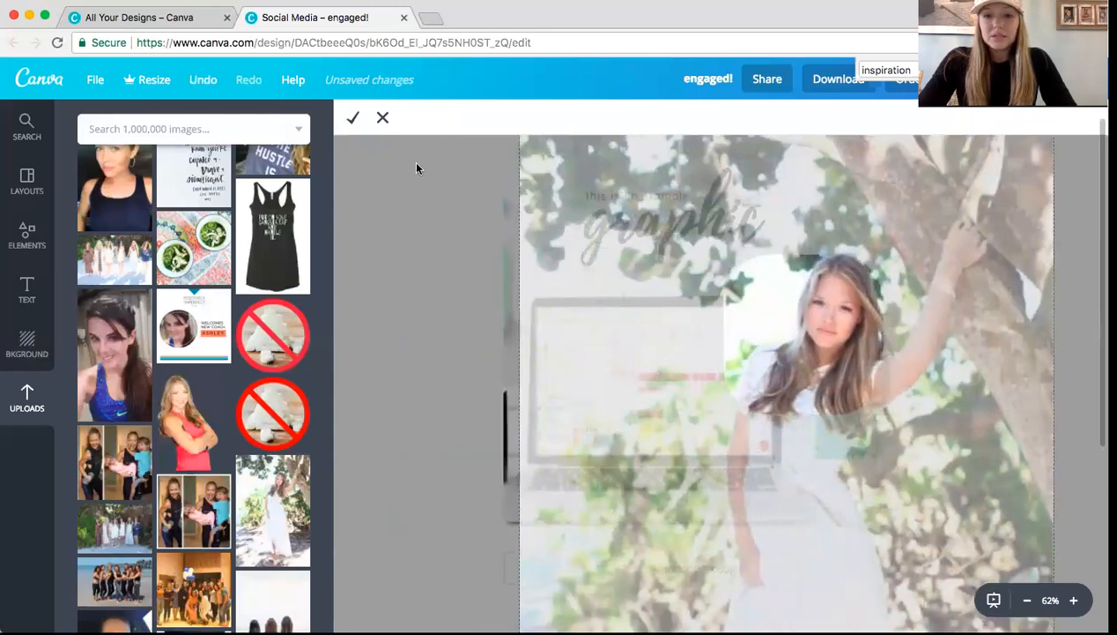
{"action": "left_click", "coordinate": [352, 120]}
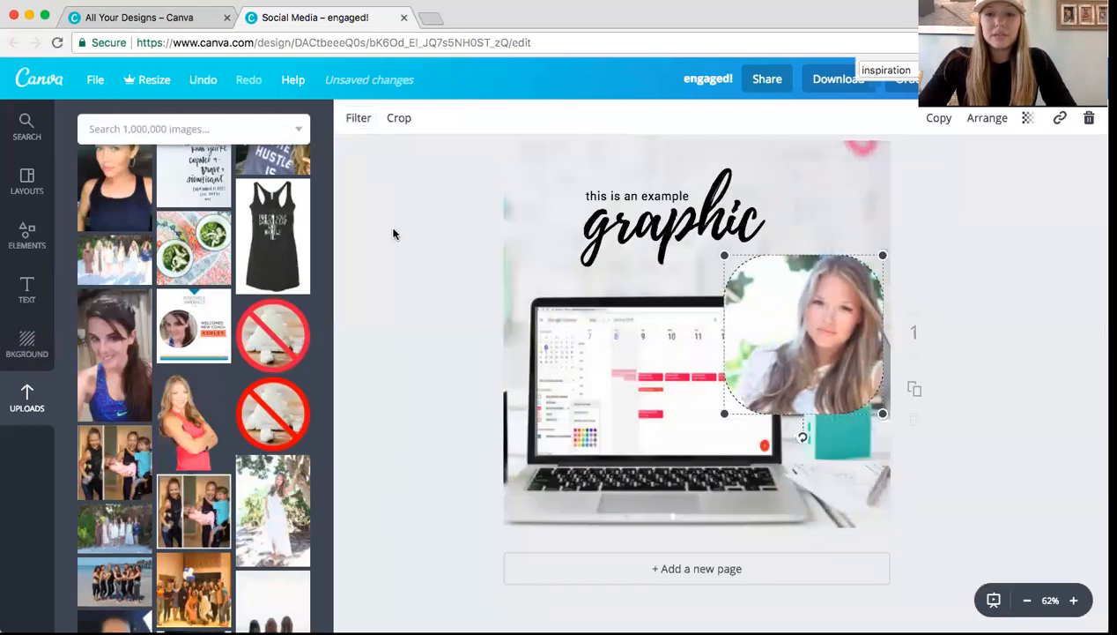
{"action": "left_click", "coordinate": [401, 253]}
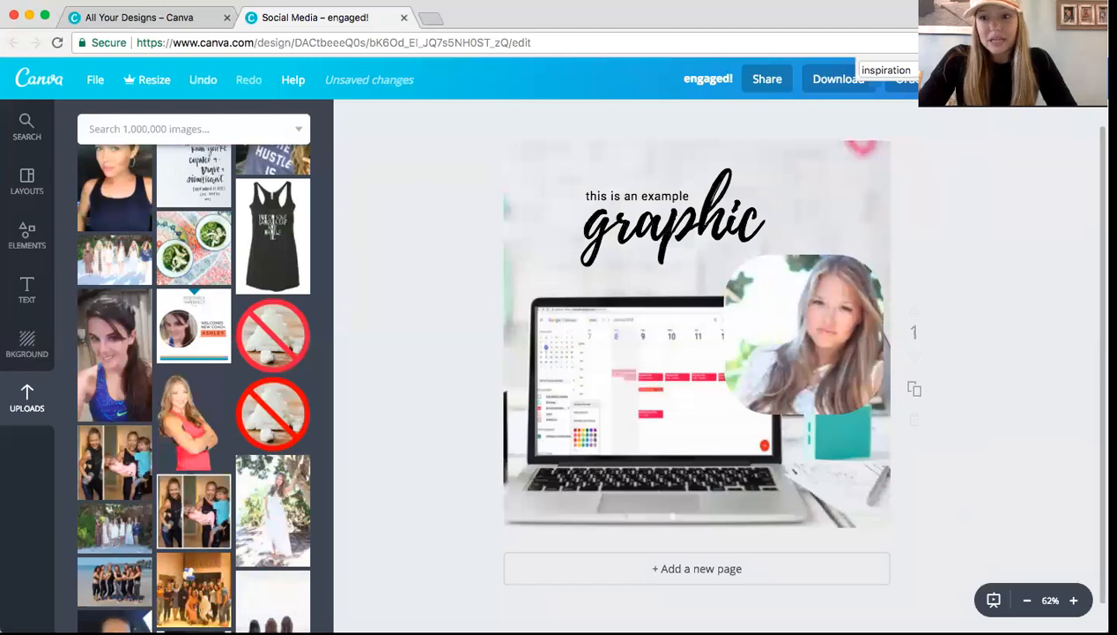
- Duplicate the finished page with the laptop photo, text and framed portrait
{"action": "scroll", "coordinate": [696, 352], "scroll_direction": "down", "scroll_amount": 1}
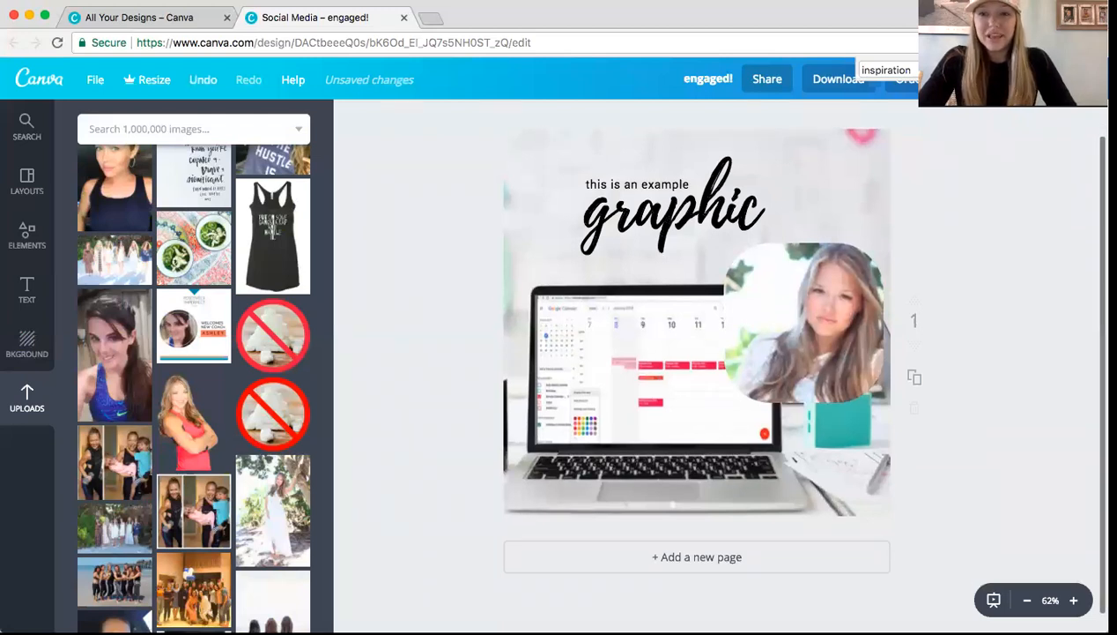
{"action": "left_click", "coordinate": [914, 378]}
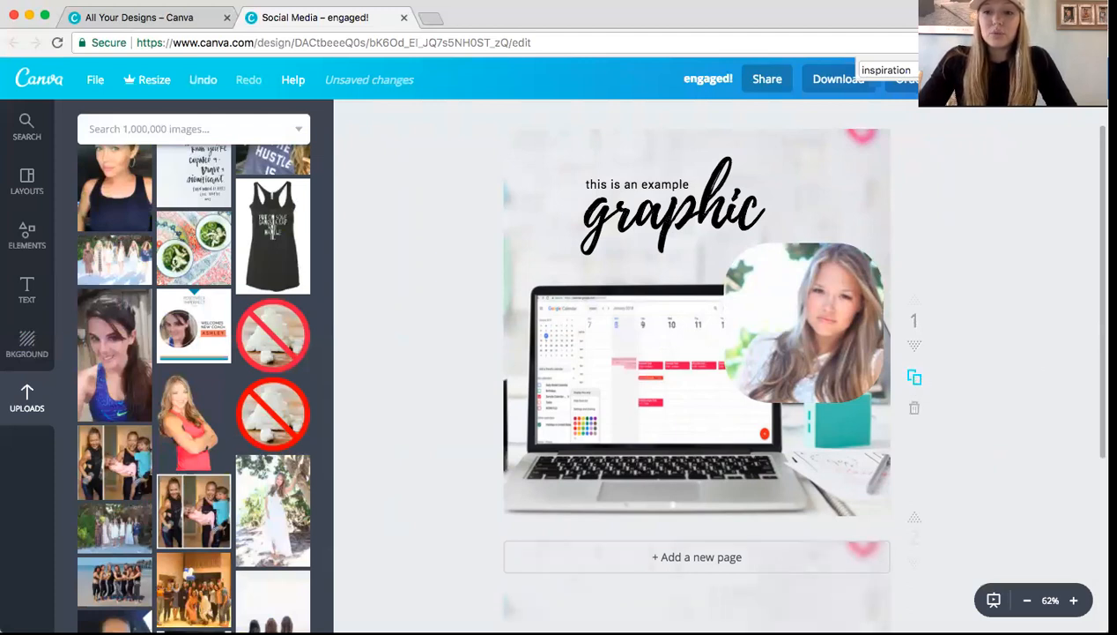
- Add "#2" on a new line after "graphic" in the script text of the duplicated second page
{"action": "scroll", "coordinate": [1094, 429], "scroll_direction": "down", "scroll_amount": 5}
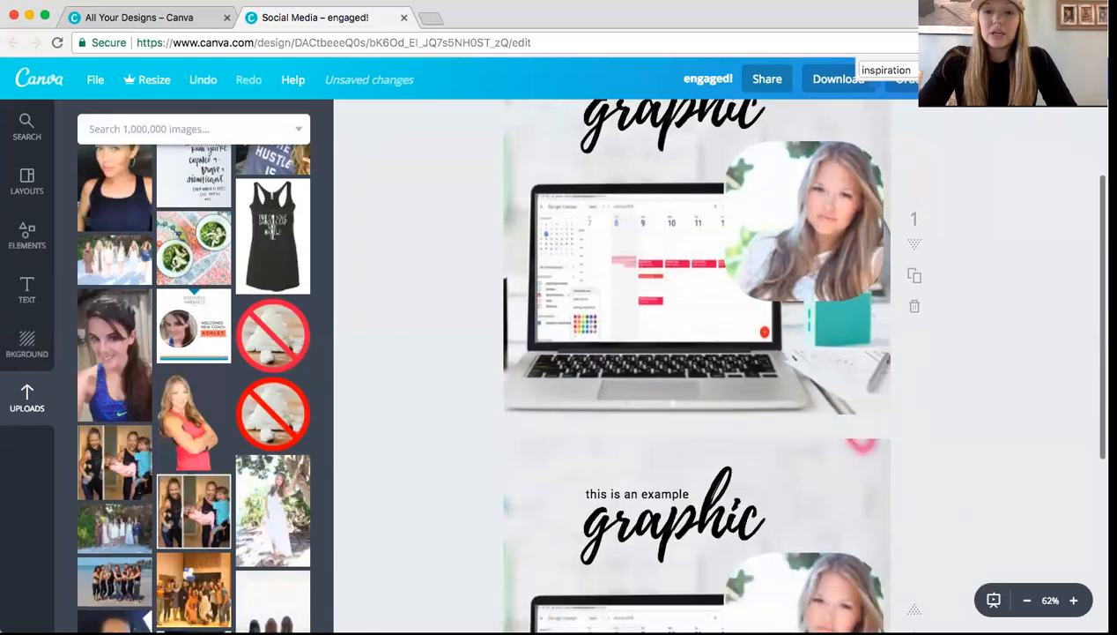
{"action": "scroll", "coordinate": [1093, 429], "scroll_direction": "down", "scroll_amount": 2}
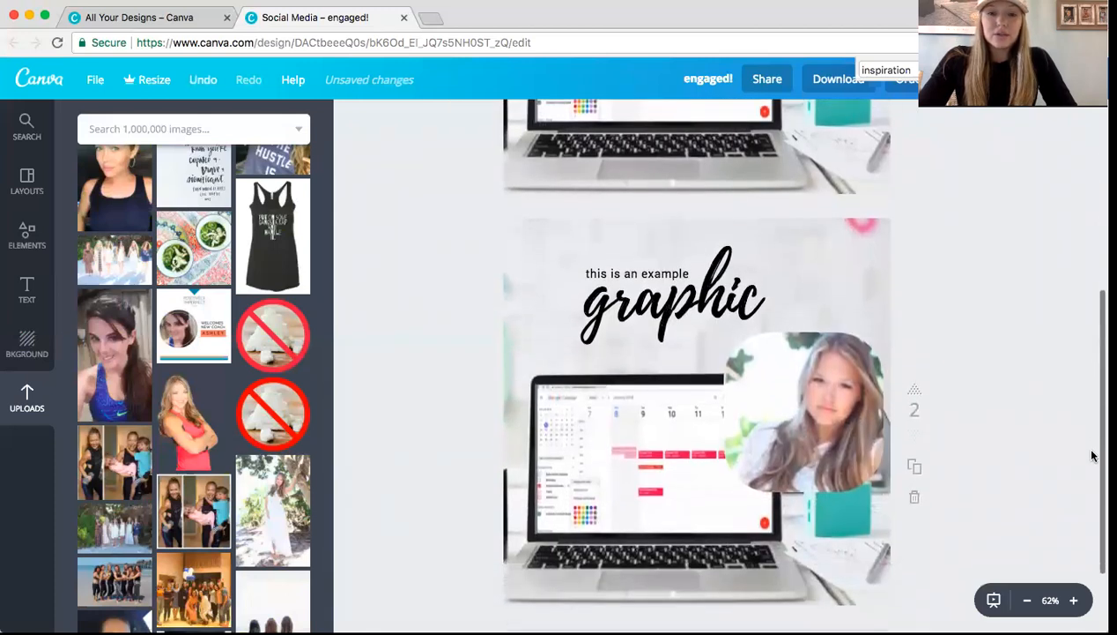
{"action": "scroll", "coordinate": [1089, 459], "scroll_direction": "down", "scroll_amount": 1}
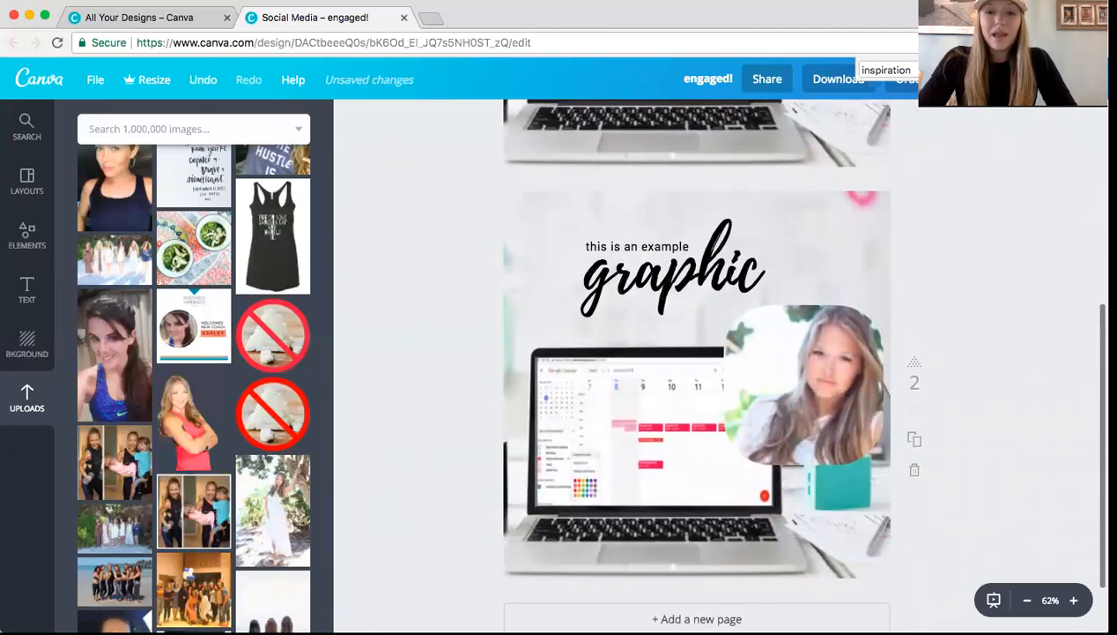
{"action": "left_click", "coordinate": [676, 279]}
{"action": "double_click", "coordinate": [736, 269]}
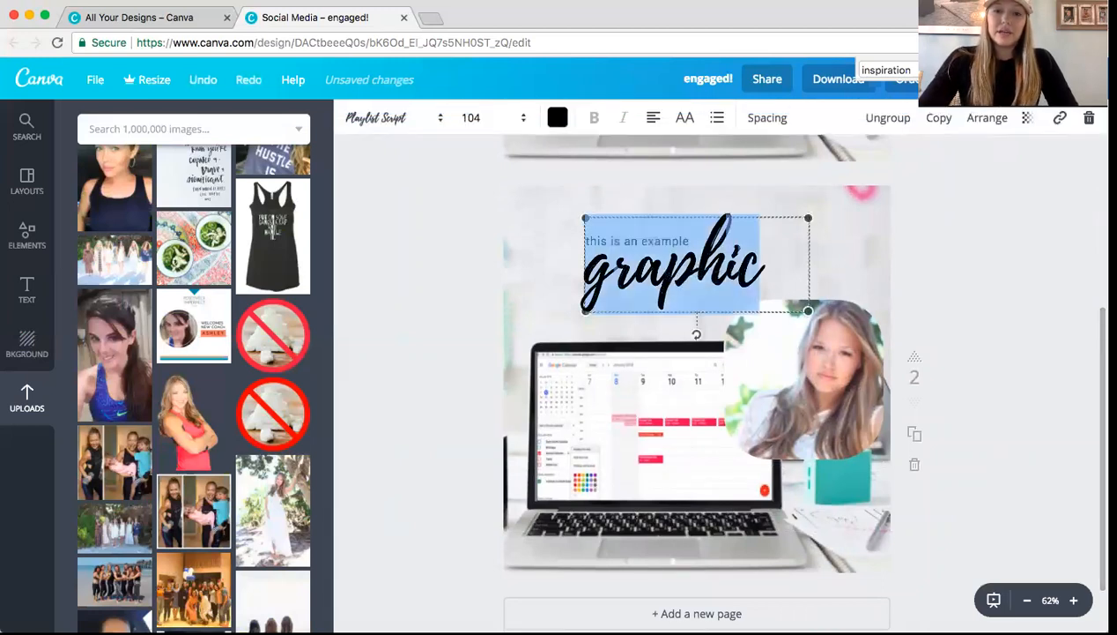
{"action": "left_click", "coordinate": [767, 283]}
{"action": "key", "text": "Return"}
{"action": "type", "text": "#2"}
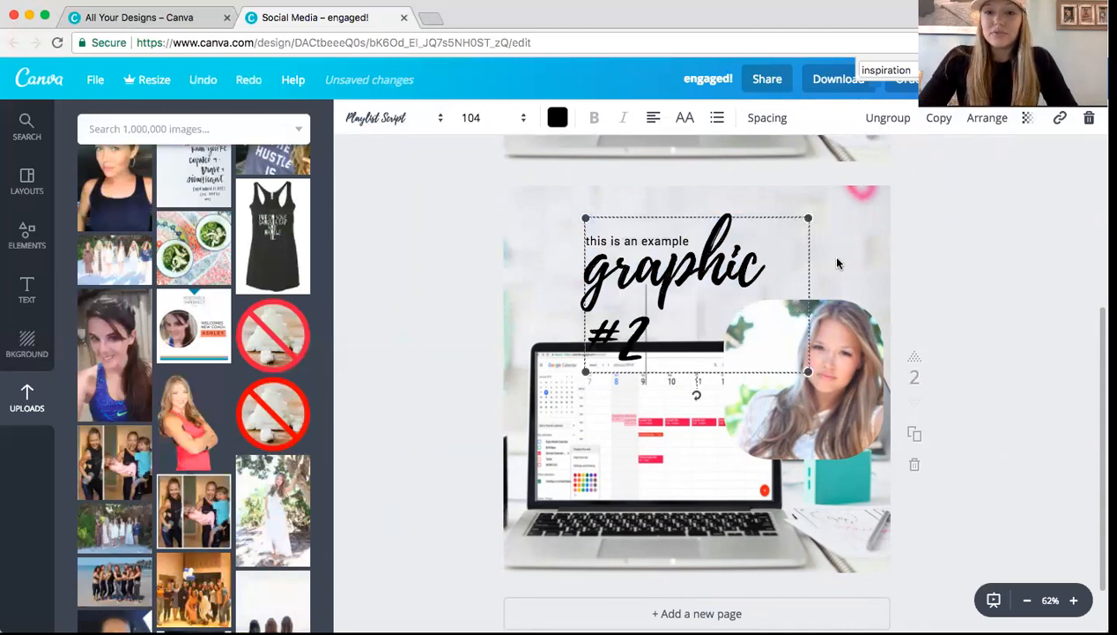
{"action": "left_click", "coordinate": [894, 287]}
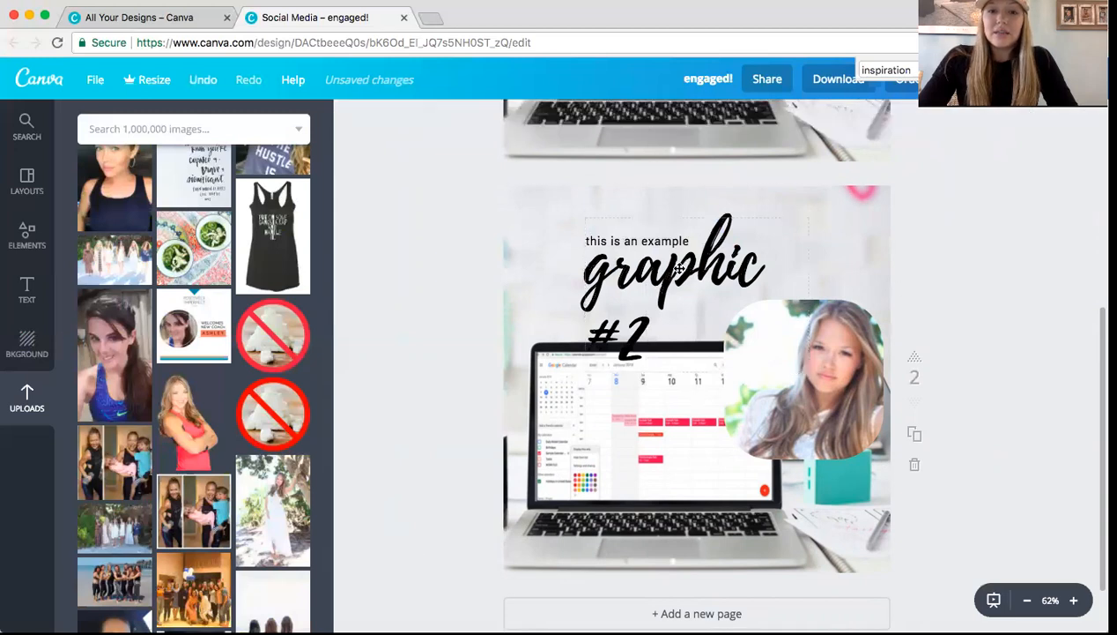
- Try to enlarge the grouped text on the second page, and undo the resizing
{"action": "left_click", "coordinate": [674, 269]}
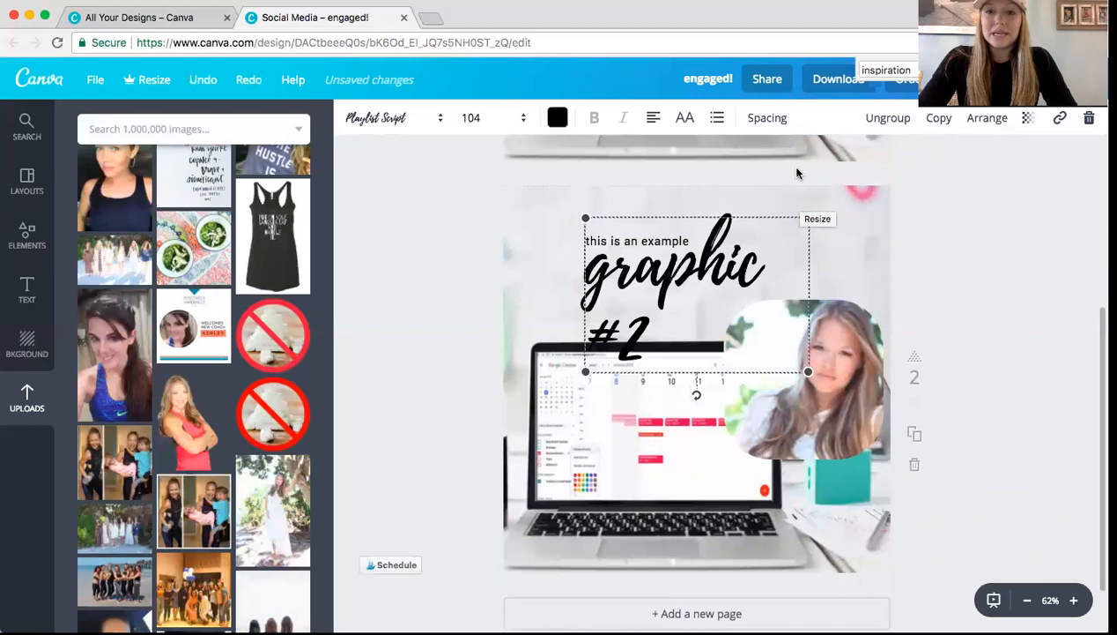
{"action": "left_click_drag", "start_coordinate": [837, 207], "coordinate": [851, 199]}
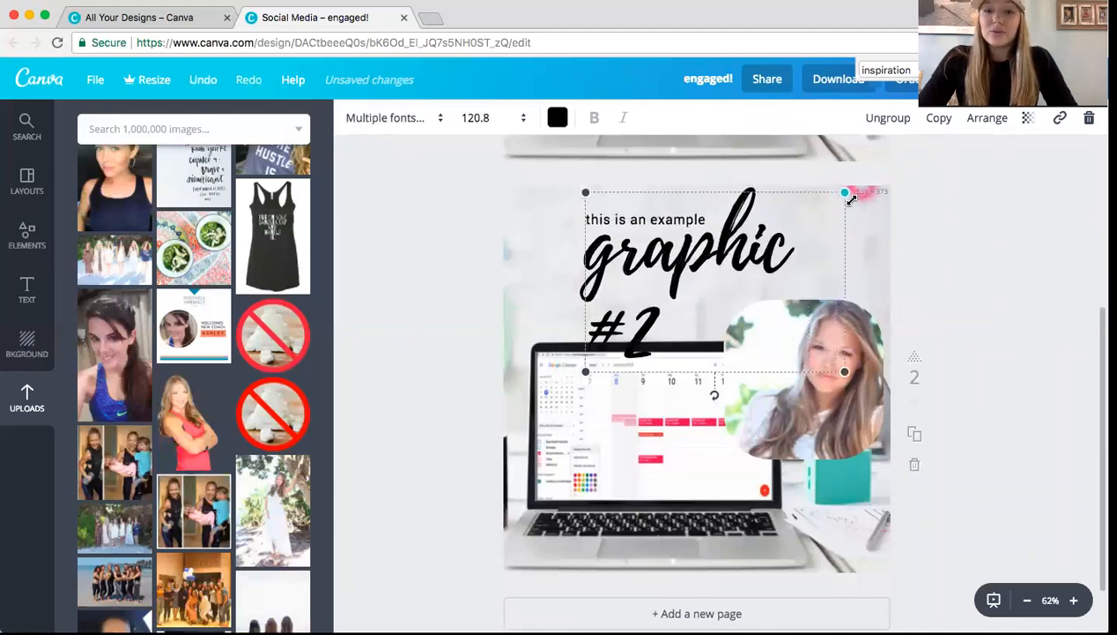
{"action": "key", "text": "super+z"}
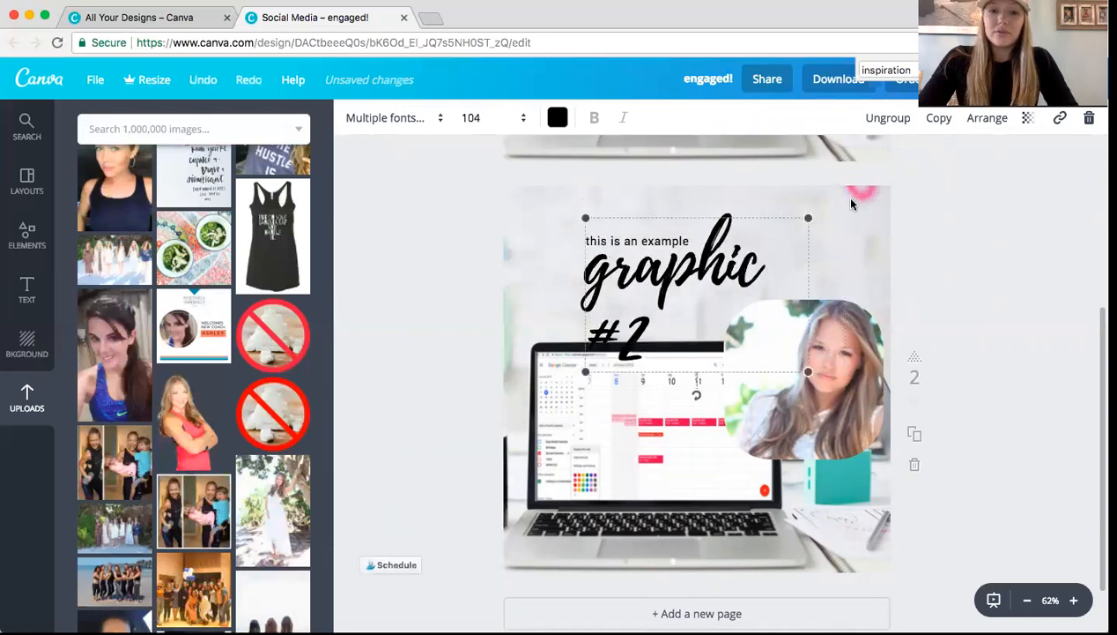
- Ungroup the second page's text and widen the script text box so "graphic #2" fits on one line
{"action": "left_click", "coordinate": [879, 119]}
{"action": "left_click", "coordinate": [942, 301]}
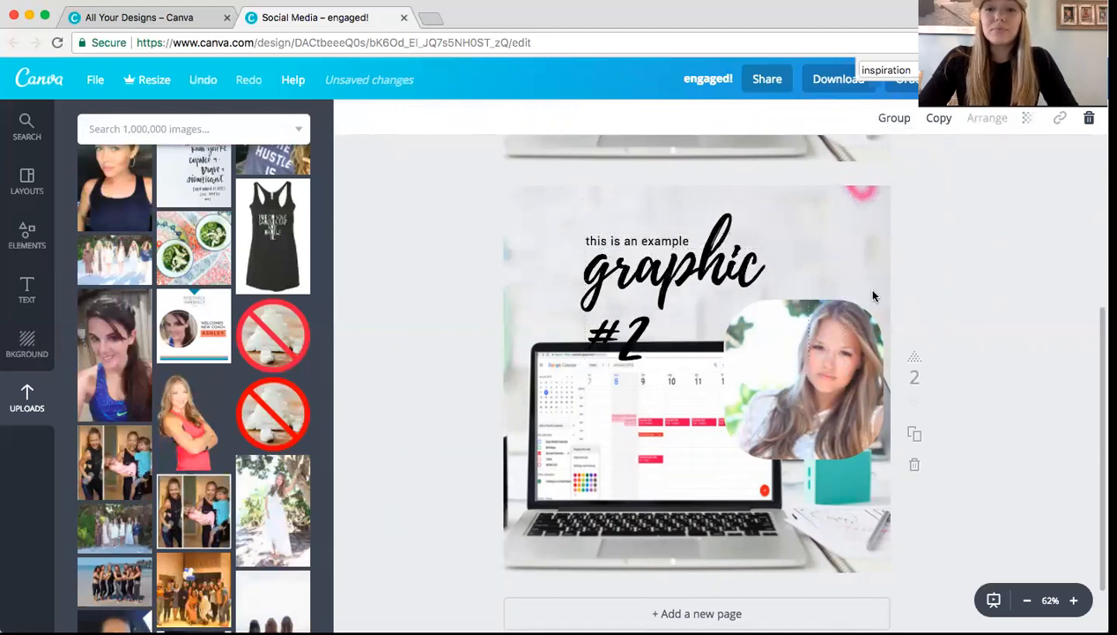
{"action": "left_click", "coordinate": [735, 274]}
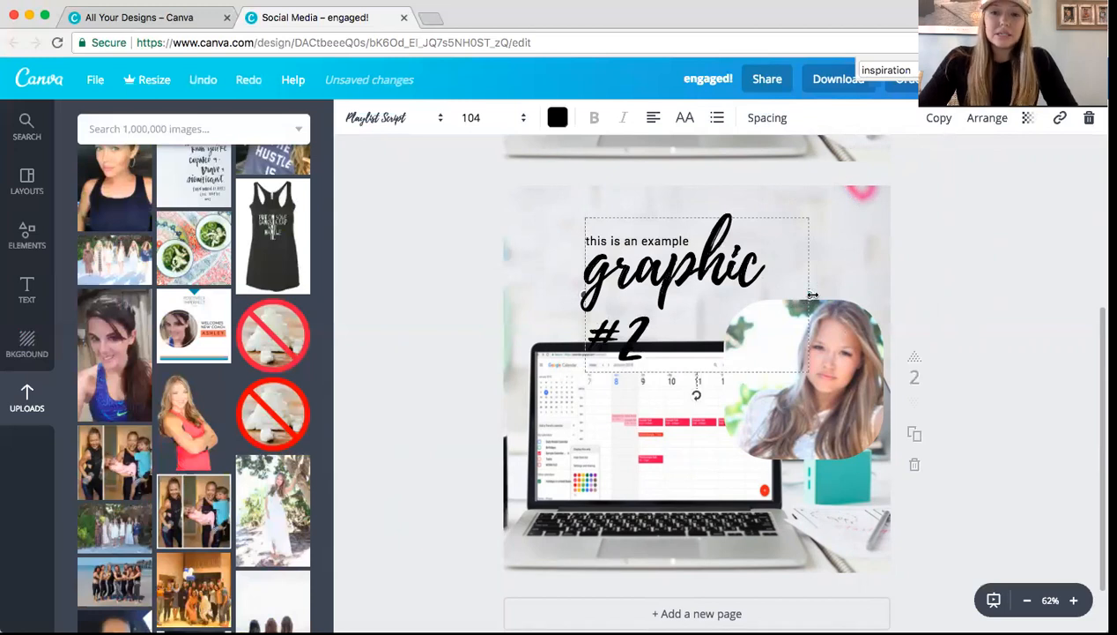
{"action": "left_click_drag", "start_coordinate": [814, 294], "coordinate": [848, 294]}
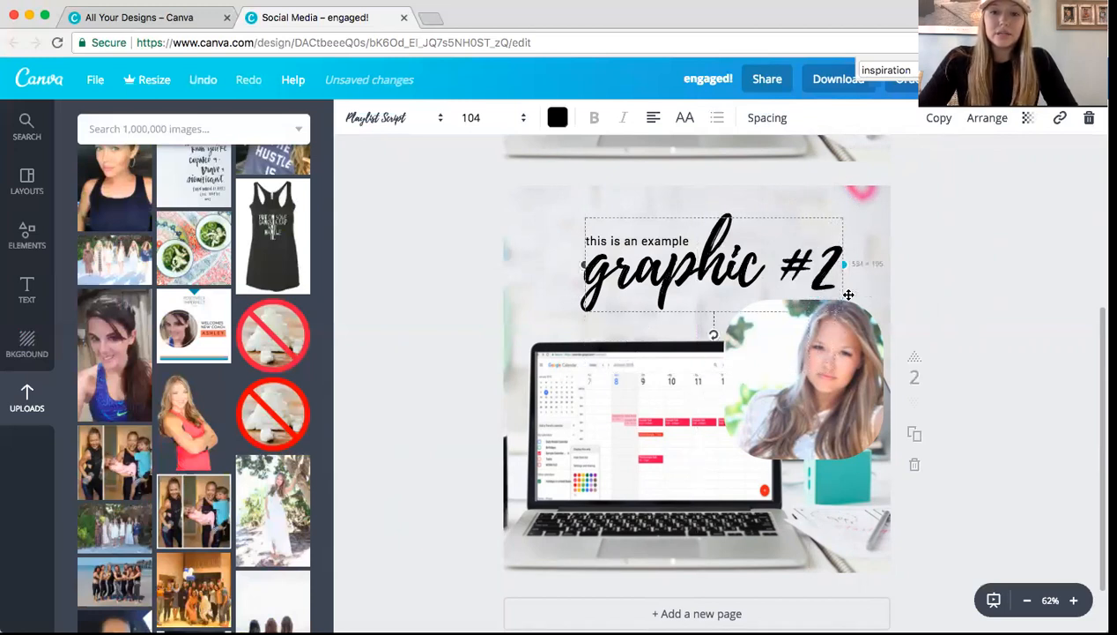
{"action": "left_click", "coordinate": [1036, 325]}
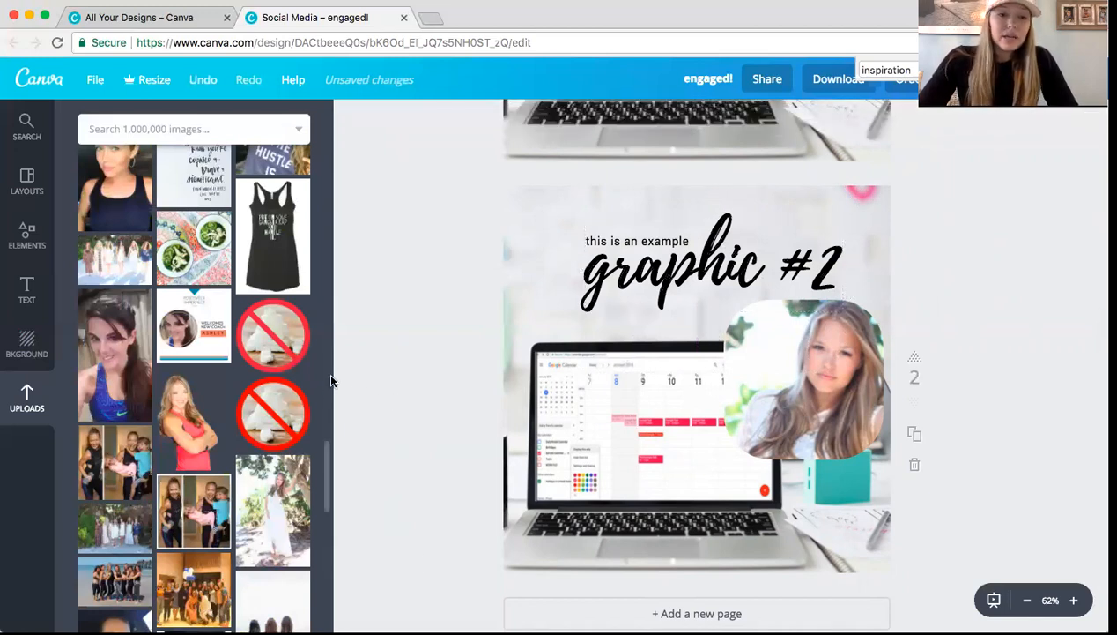
- Replace the portrait in the second page's rounded frame with the uploaded photo of the smiling dark-haired woman in a blue tank top
{"action": "left_click_drag", "start_coordinate": [324, 441], "coordinate": [319, 484]}
{"action": "scroll", "coordinate": [315, 474], "scroll_direction": "down", "scroll_amount": 2}
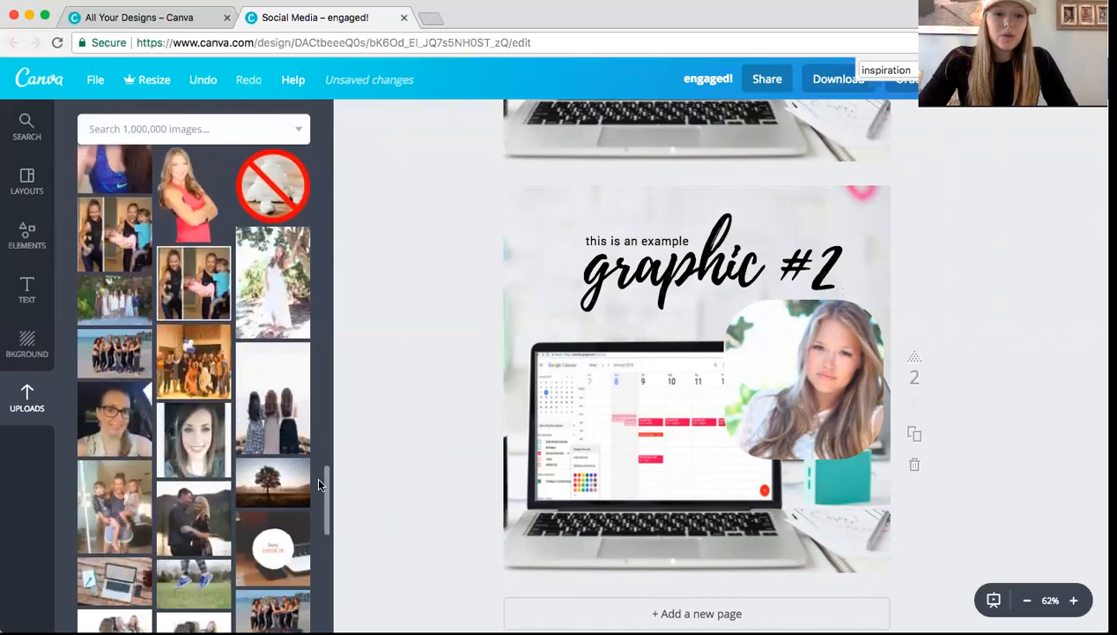
{"action": "scroll", "coordinate": [316, 478], "scroll_direction": "down", "scroll_amount": 2}
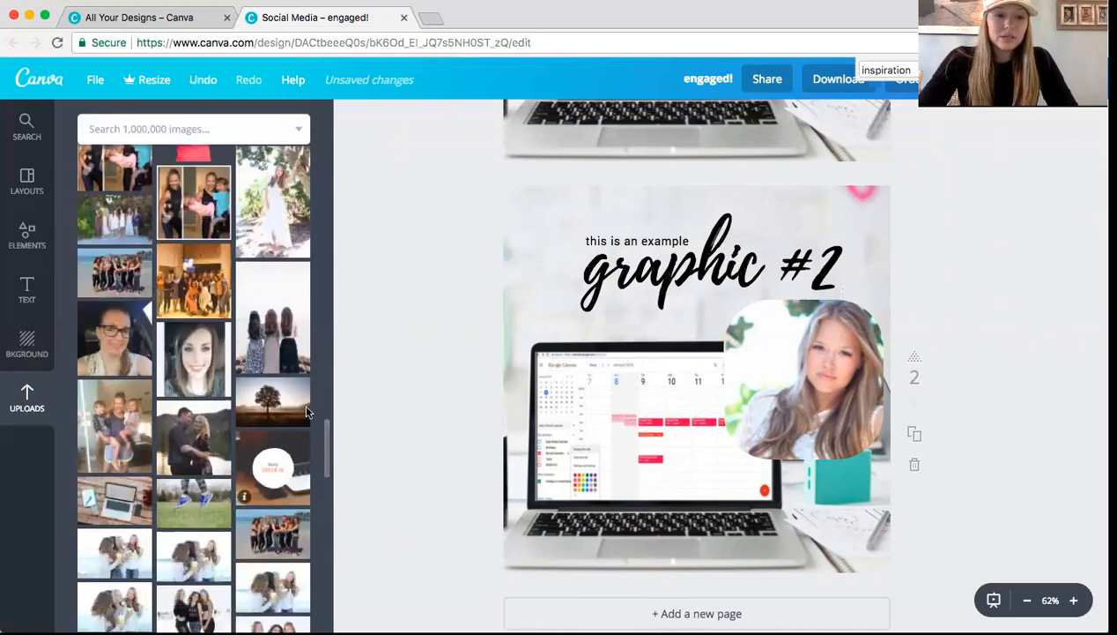
{"action": "left_click_drag", "start_coordinate": [326, 429], "coordinate": [322, 310]}
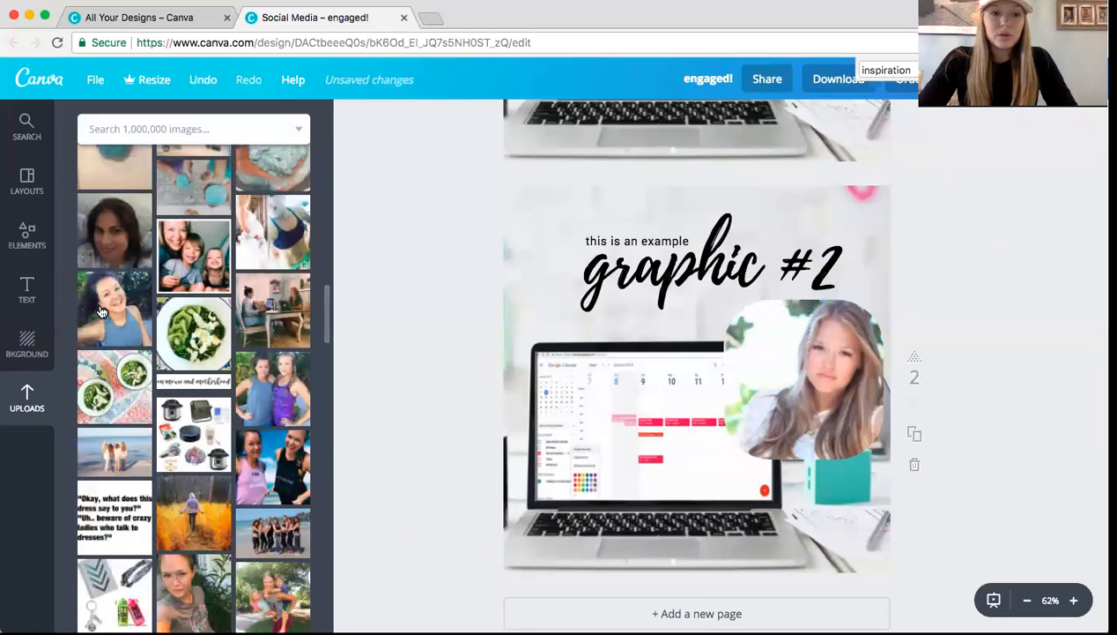
{"action": "left_click_drag", "start_coordinate": [169, 315], "coordinate": [777, 359]}
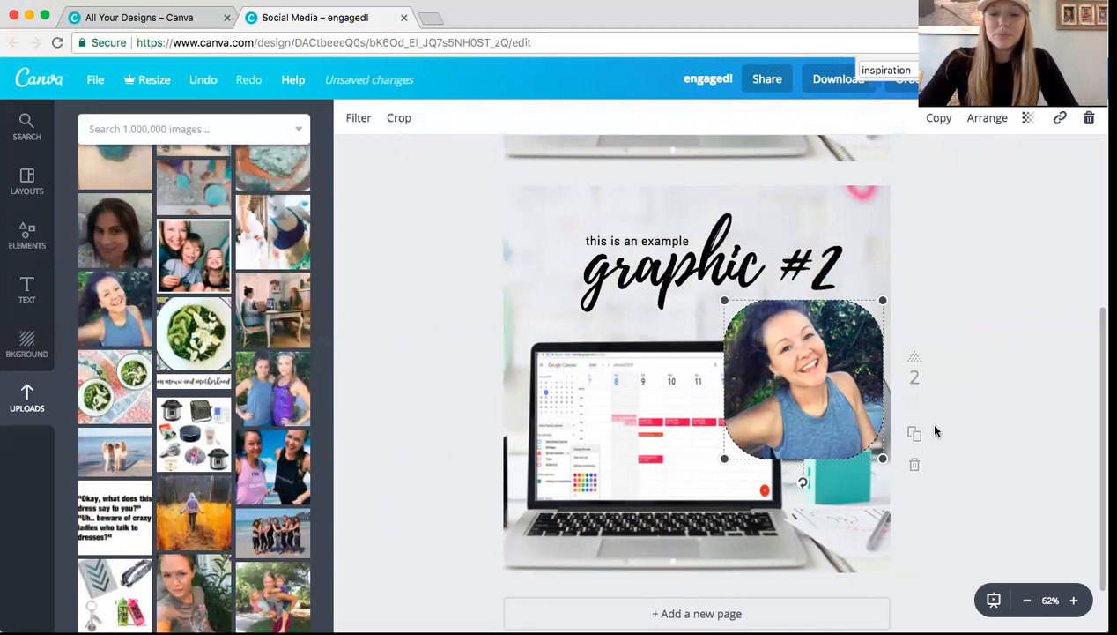
{"action": "left_click", "coordinate": [934, 362]}
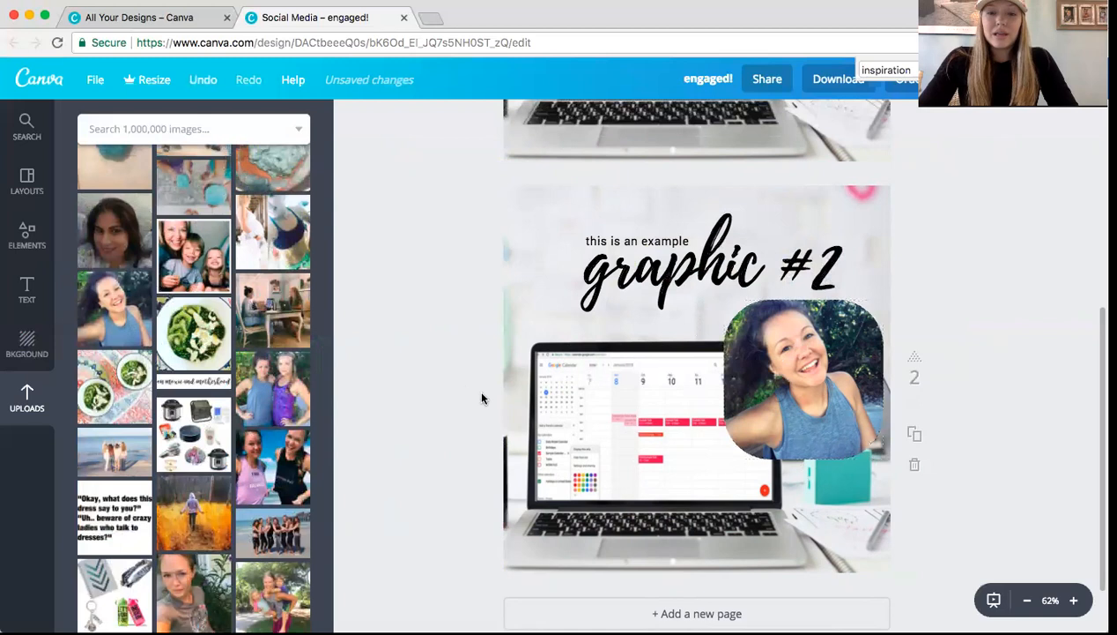
- Duplicate the second page with the "graphic #2" text to make a third page
{"action": "left_click", "coordinate": [915, 433]}
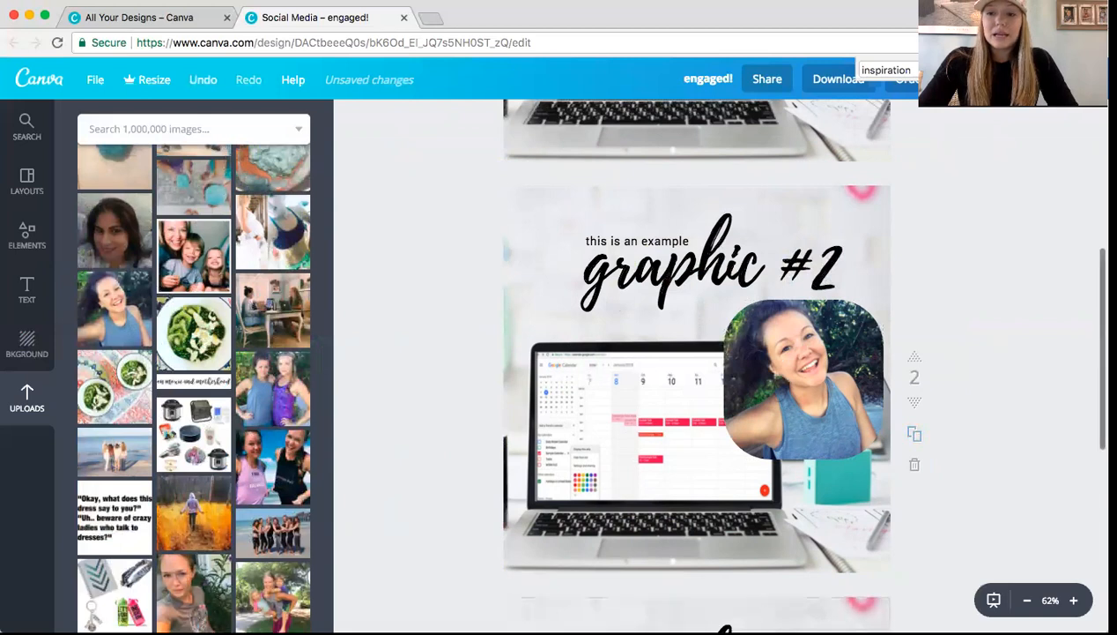
{"action": "scroll", "coordinate": [697, 366], "scroll_direction": "down", "scroll_amount": 3}
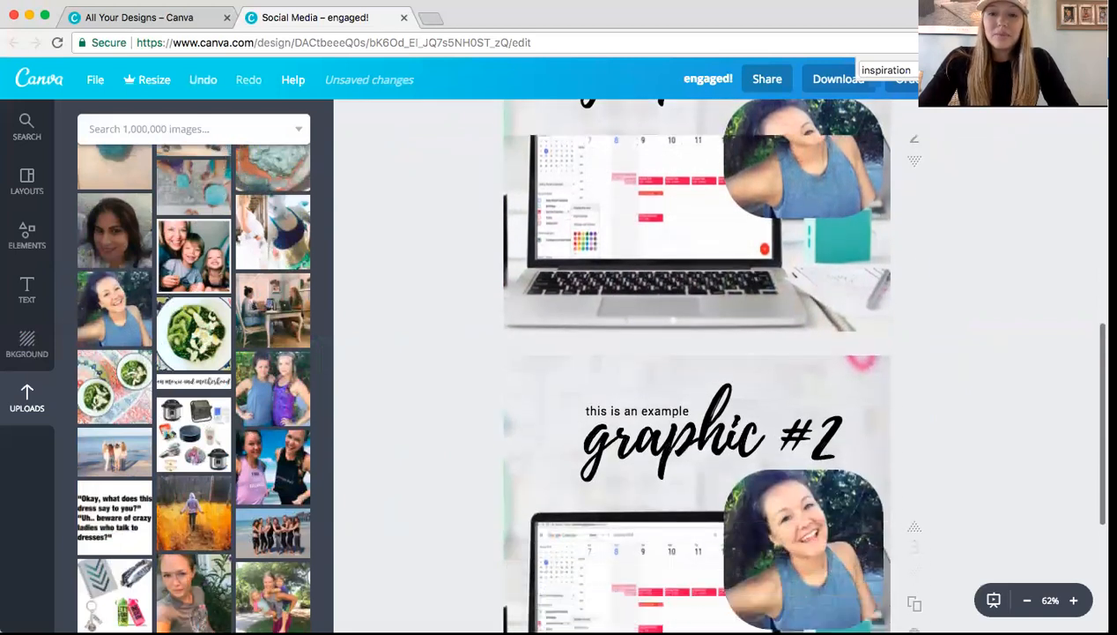
{"action": "scroll", "coordinate": [697, 366], "scroll_direction": "down", "scroll_amount": 2}
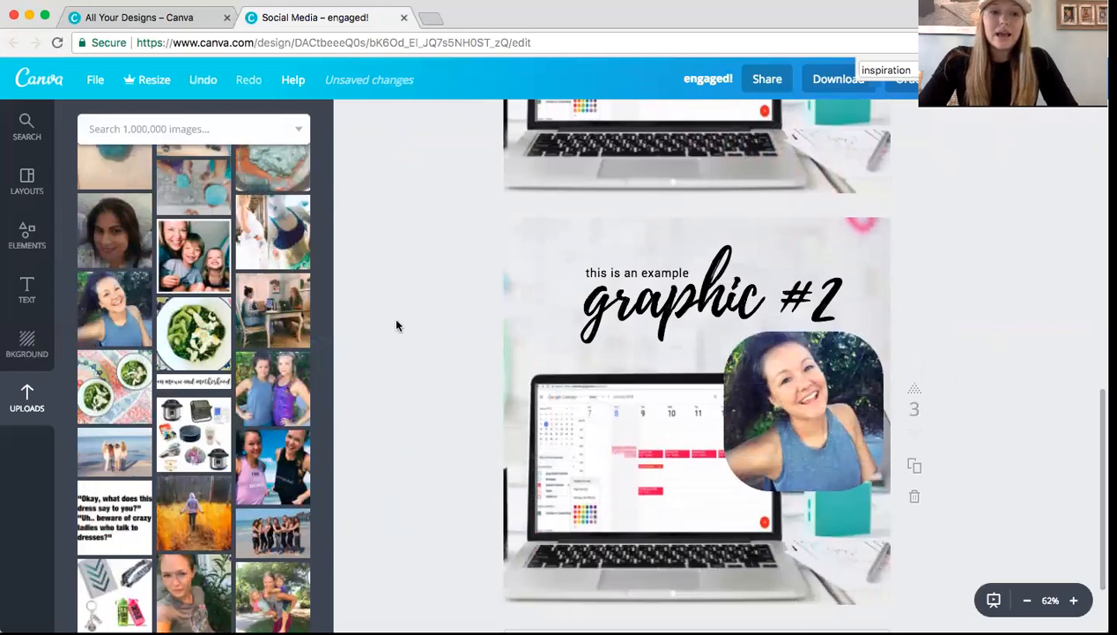
- Delete the laptop photo from the third page, keeping its text and framed portrait
{"action": "left_click_drag", "start_coordinate": [324, 316], "coordinate": [326, 376]}
{"action": "left_click", "coordinate": [564, 431]}
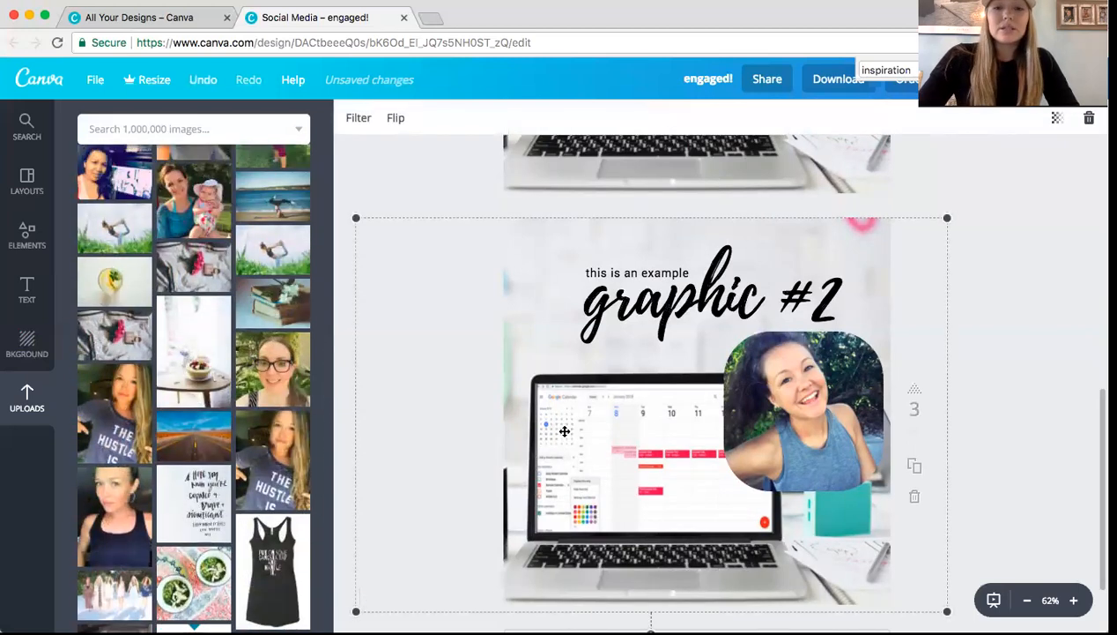
{"action": "key", "text": "Delete"}
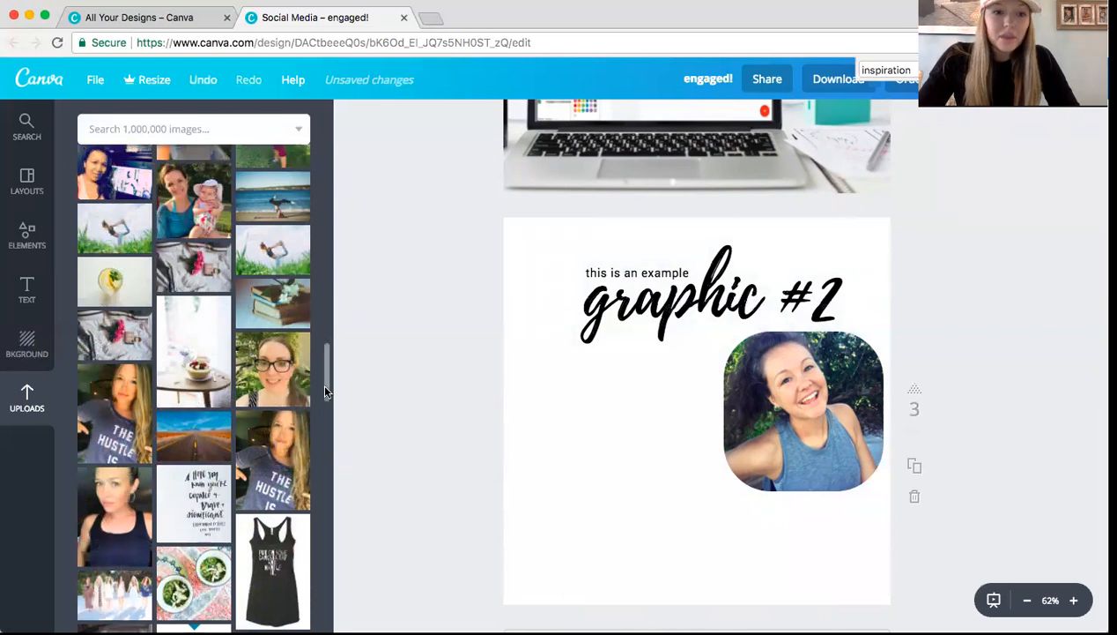
- Add the uploaded yoga photo to the third page, enlarge it to cover the page and place it behind the text and portrait
{"action": "scroll", "coordinate": [322, 381], "scroll_direction": "up", "scroll_amount": 1}
{"action": "left_click", "coordinate": [285, 306]}
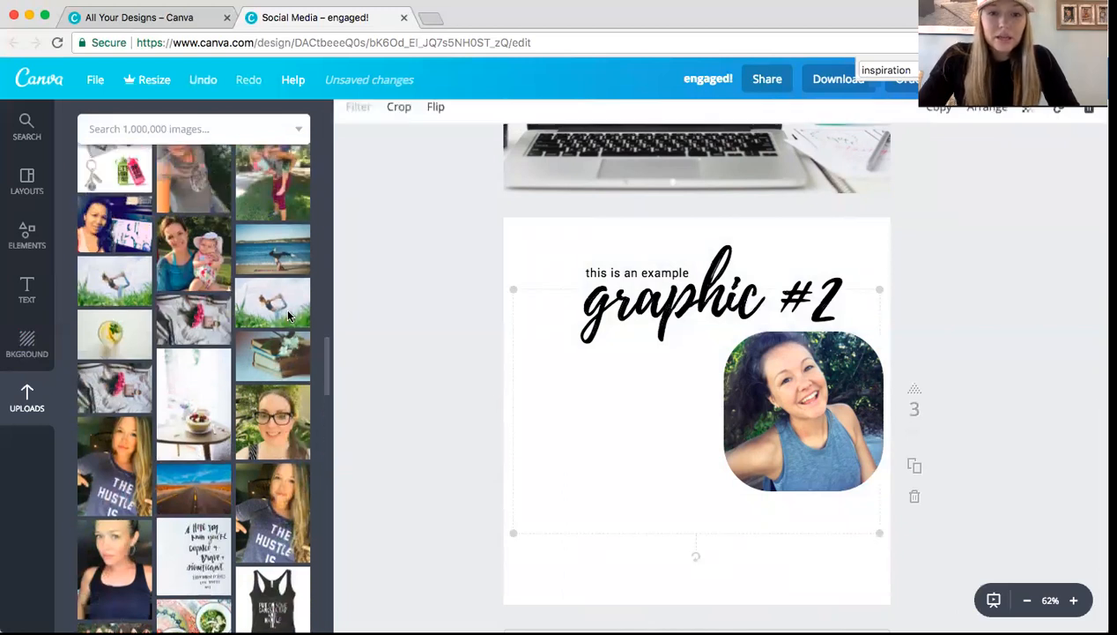
{"action": "left_click_drag", "start_coordinate": [514, 289], "coordinate": [394, 212]}
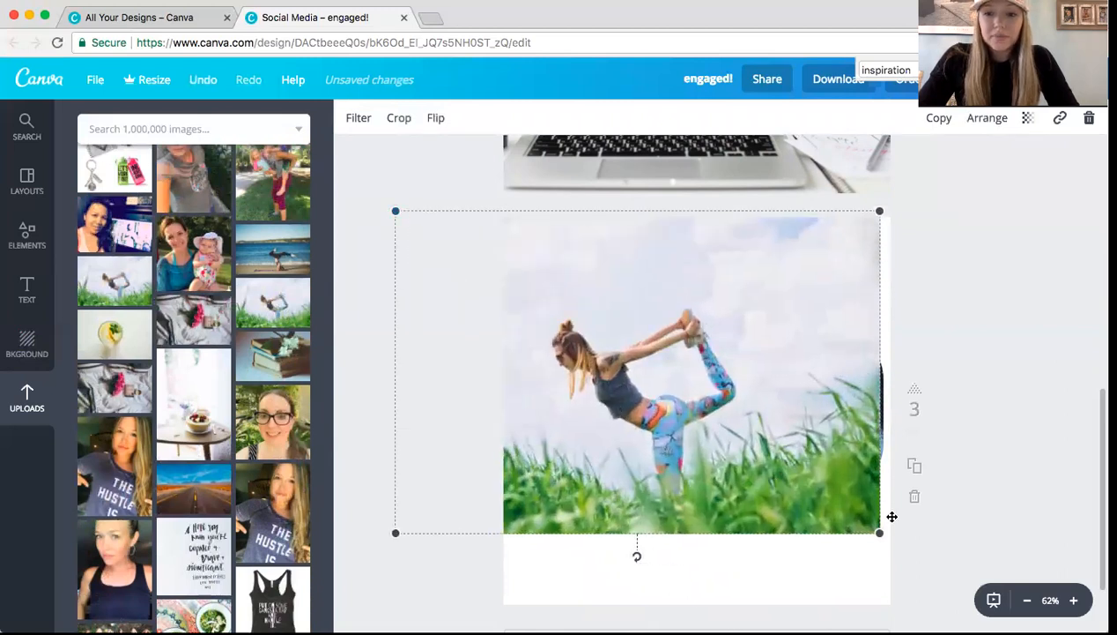
{"action": "left_click_drag", "start_coordinate": [881, 531], "coordinate": [990, 605]}
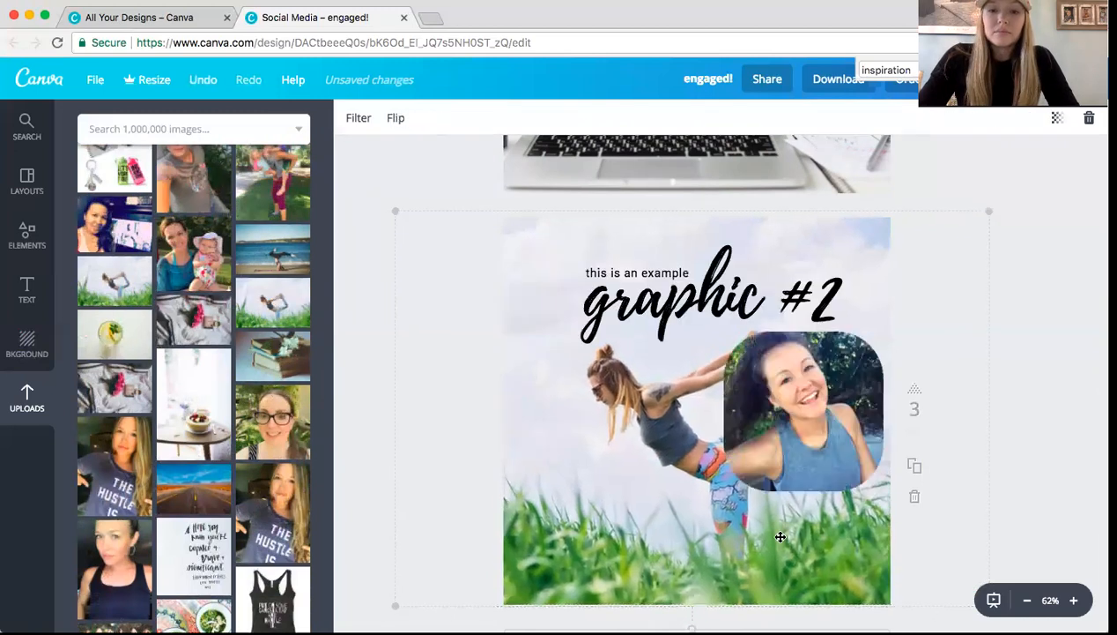
{"action": "left_click_drag", "start_coordinate": [761, 545], "coordinate": [761, 534]}
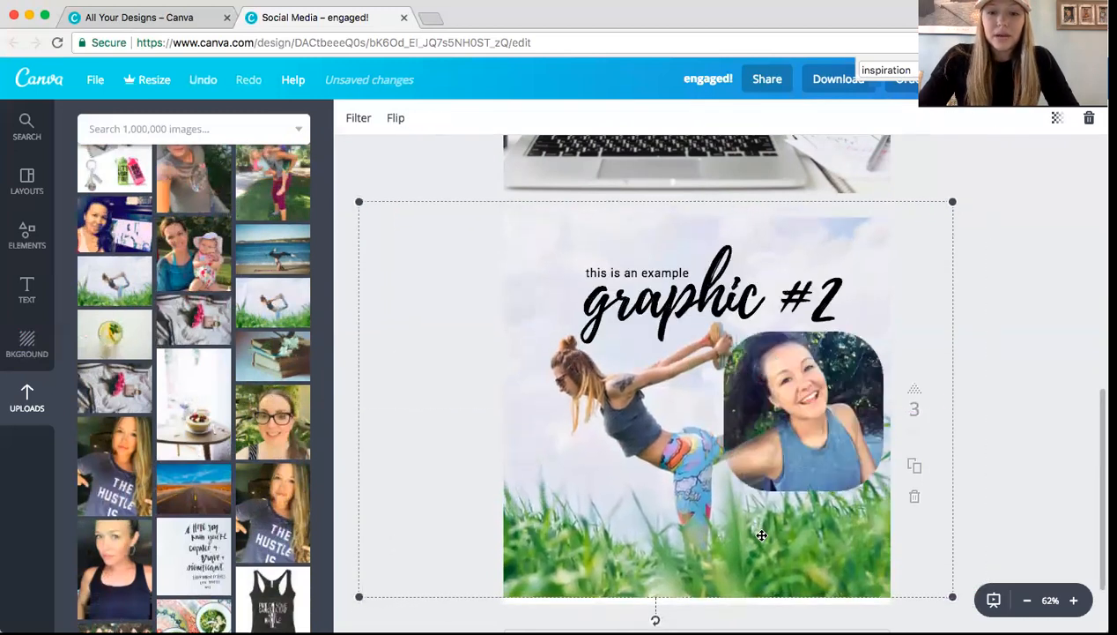
{"action": "left_click", "coordinate": [1006, 346]}
- Bring the yoga photo forward in front of all the text and the portrait, and send it back behind them
{"action": "left_click", "coordinate": [634, 493]}
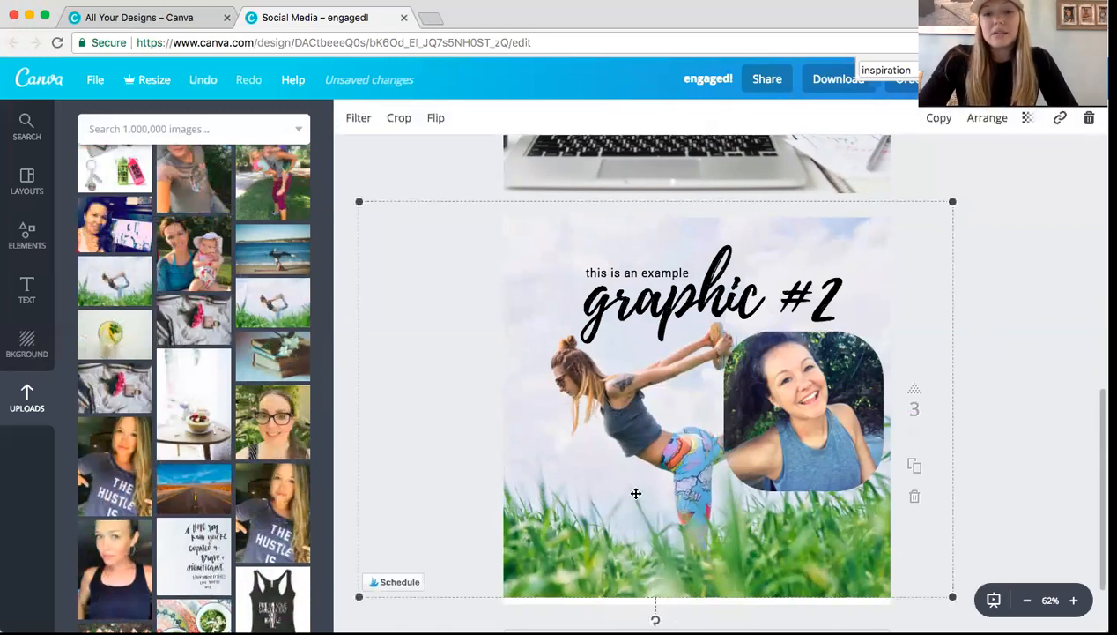
{"action": "left_click", "coordinate": [987, 120]}
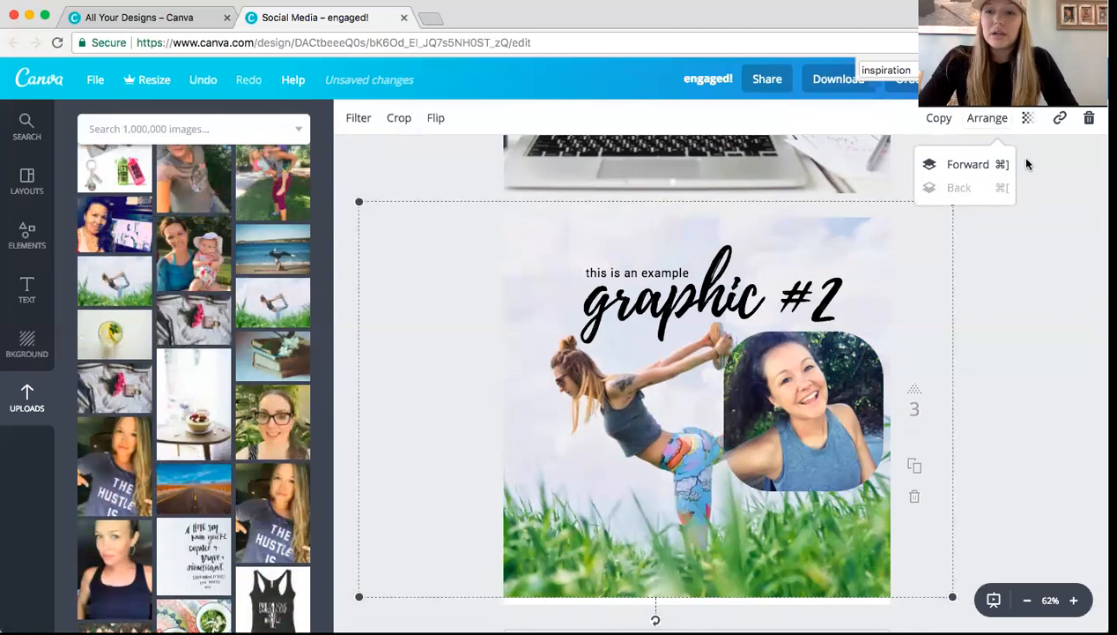
{"action": "left_click", "coordinate": [970, 174]}
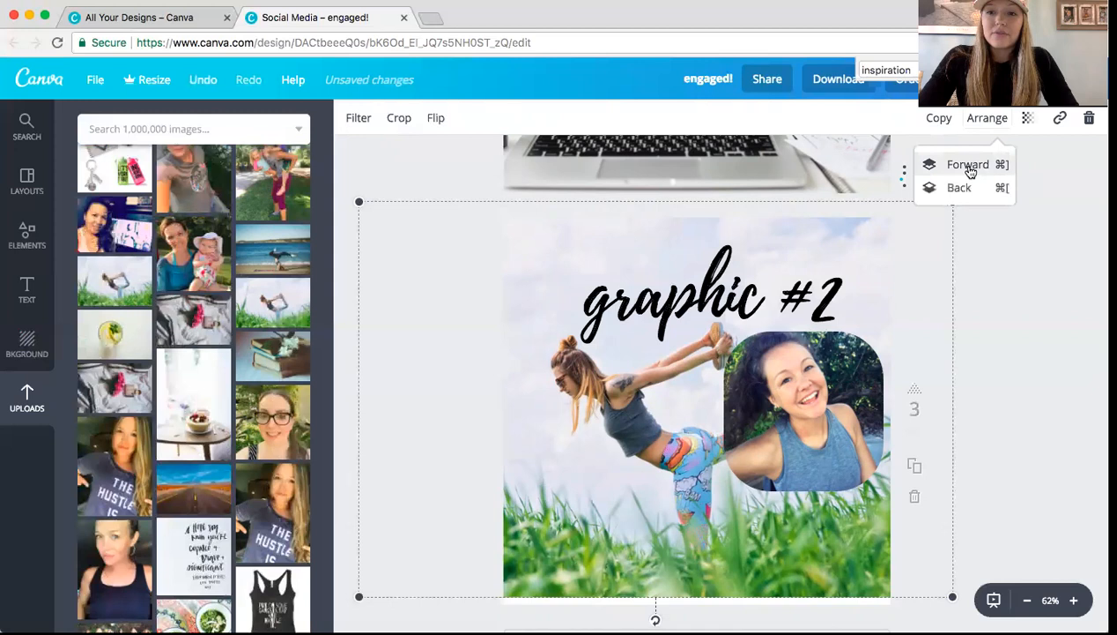
{"action": "left_click", "coordinate": [970, 174]}
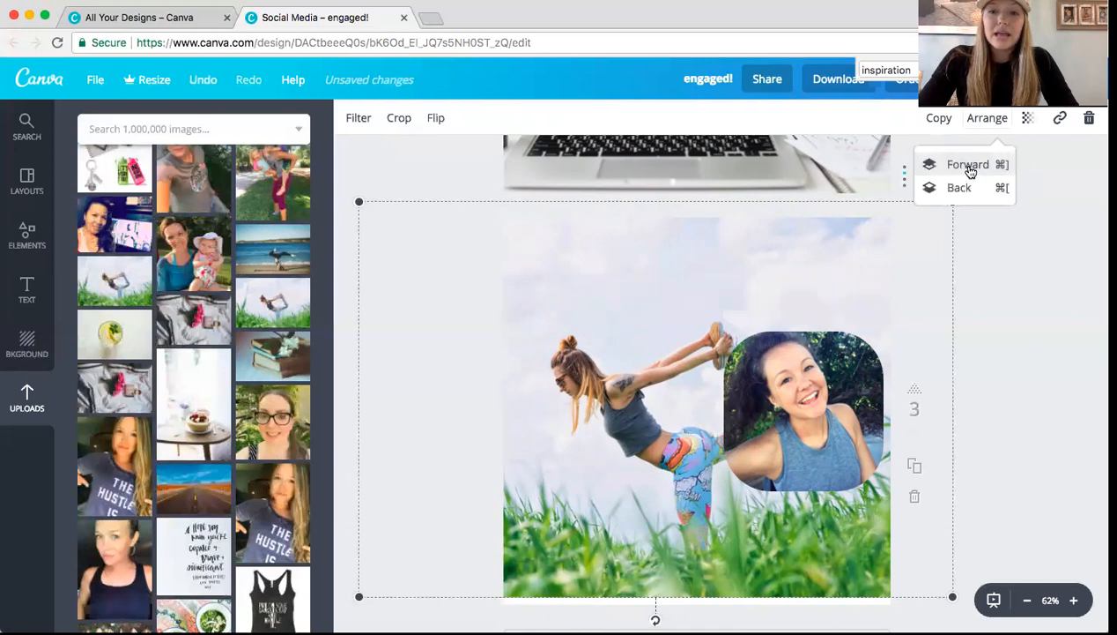
{"action": "left_click", "coordinate": [971, 171]}
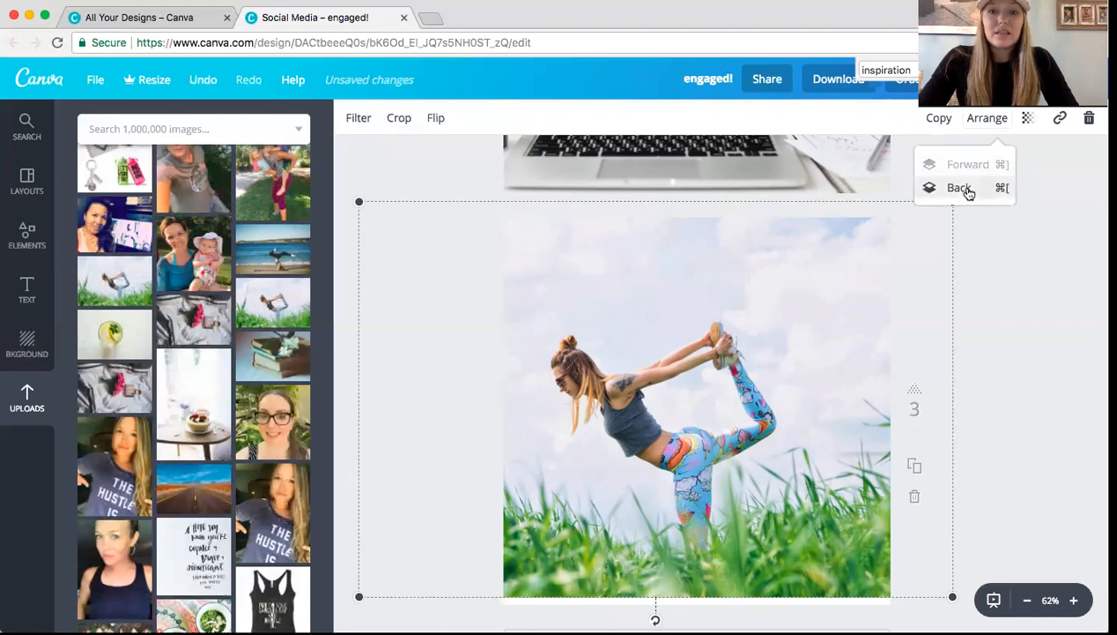
{"action": "left_click", "coordinate": [968, 189]}
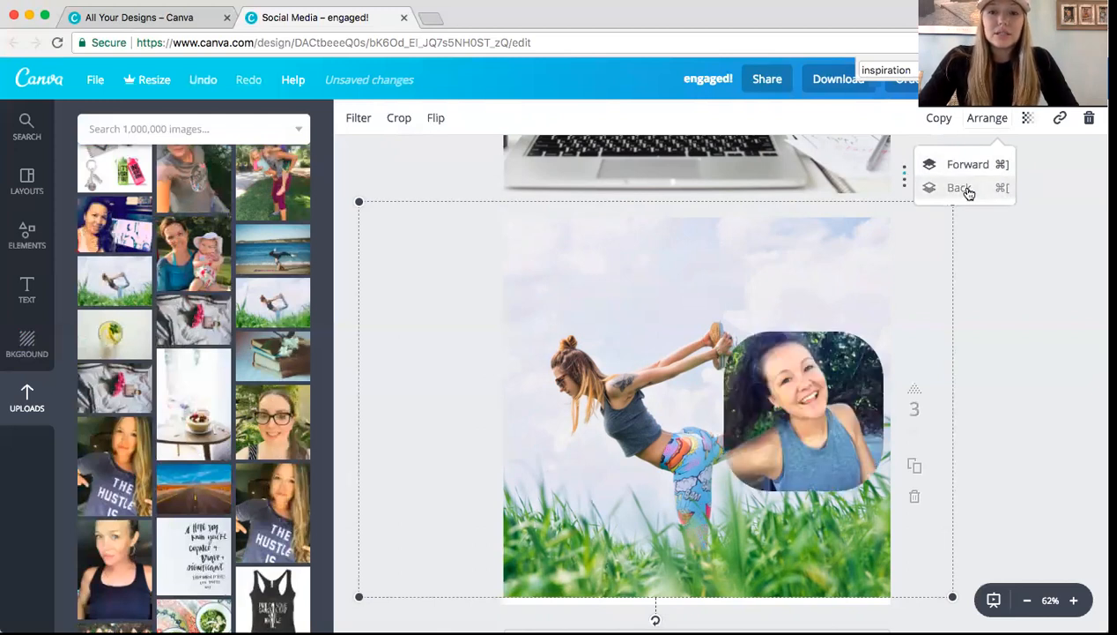
{"action": "left_click", "coordinate": [969, 189]}
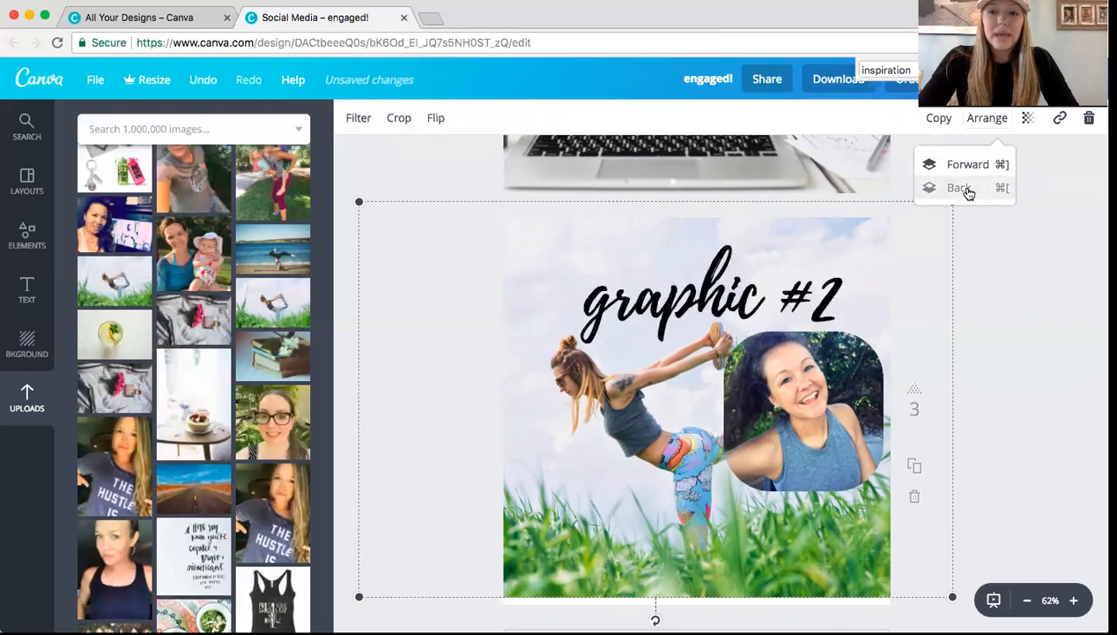
{"action": "left_click", "coordinate": [968, 189]}
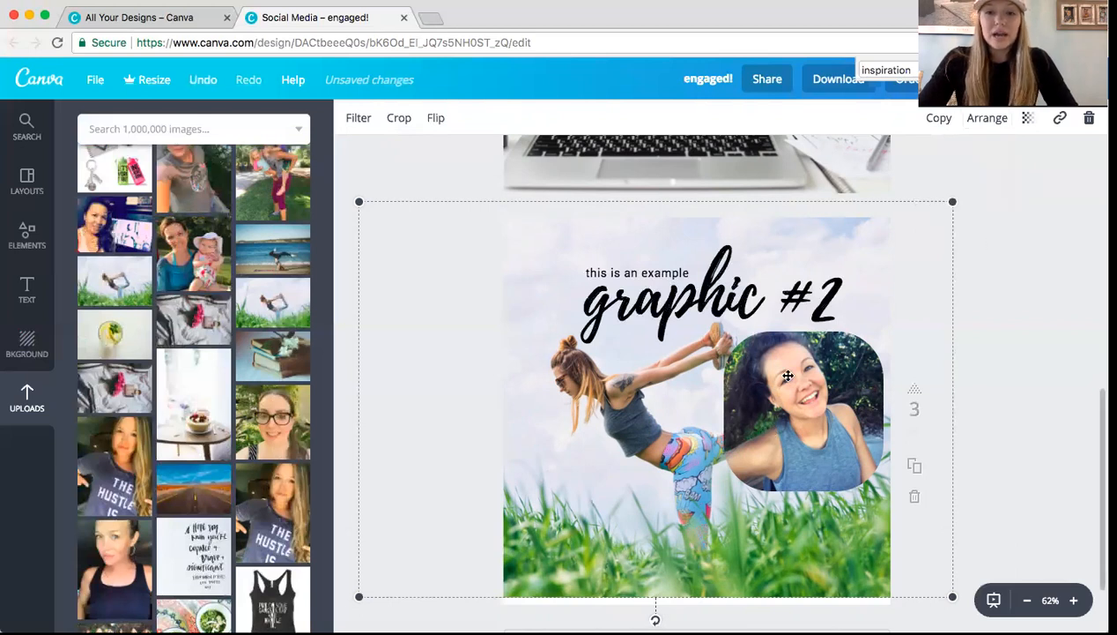
- Move the third page's framed portrait up to overlap the "graphic #2" heading and send it back behind the text
{"action": "left_click", "coordinate": [756, 415]}
{"action": "left_click_drag", "start_coordinate": [802, 380], "coordinate": [801, 349]}
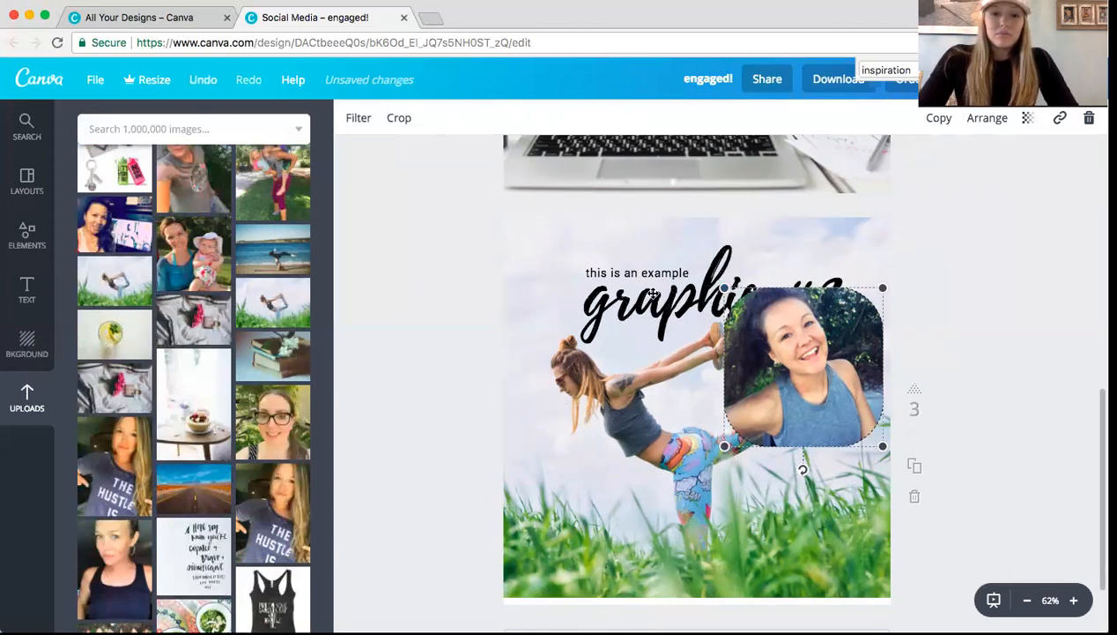
{"action": "left_click", "coordinate": [983, 120]}
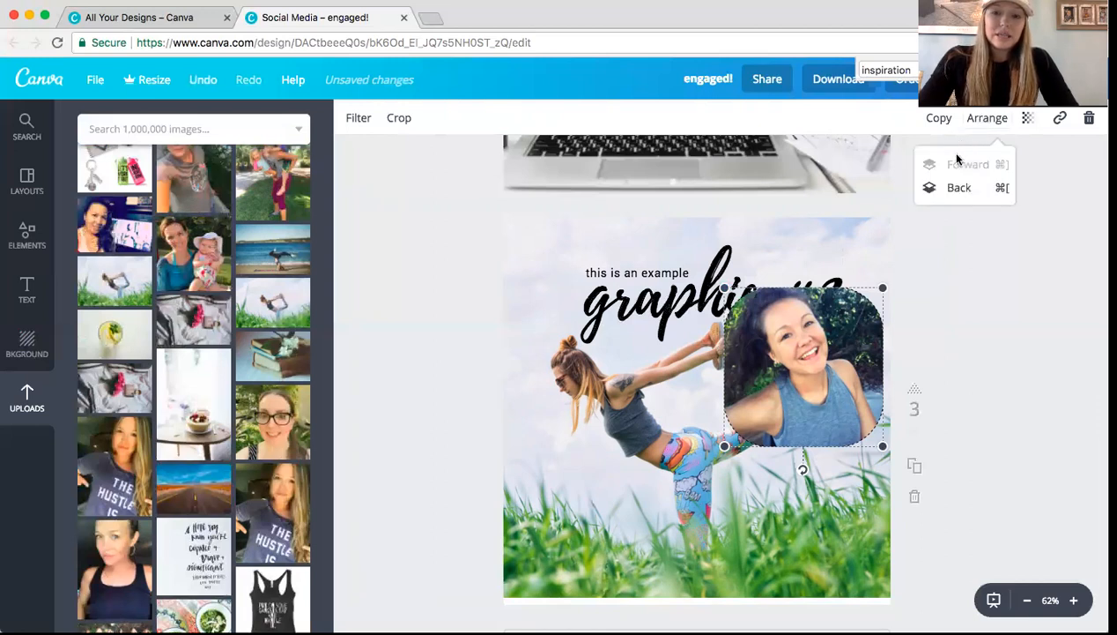
{"action": "left_click", "coordinate": [951, 193]}
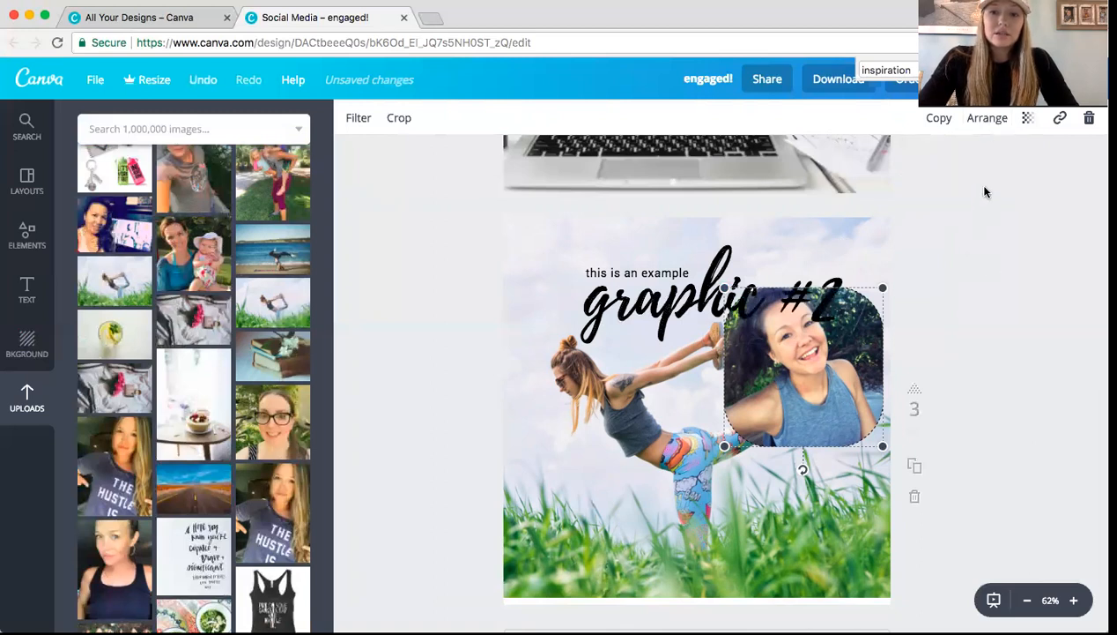
{"action": "left_click", "coordinate": [1006, 422]}
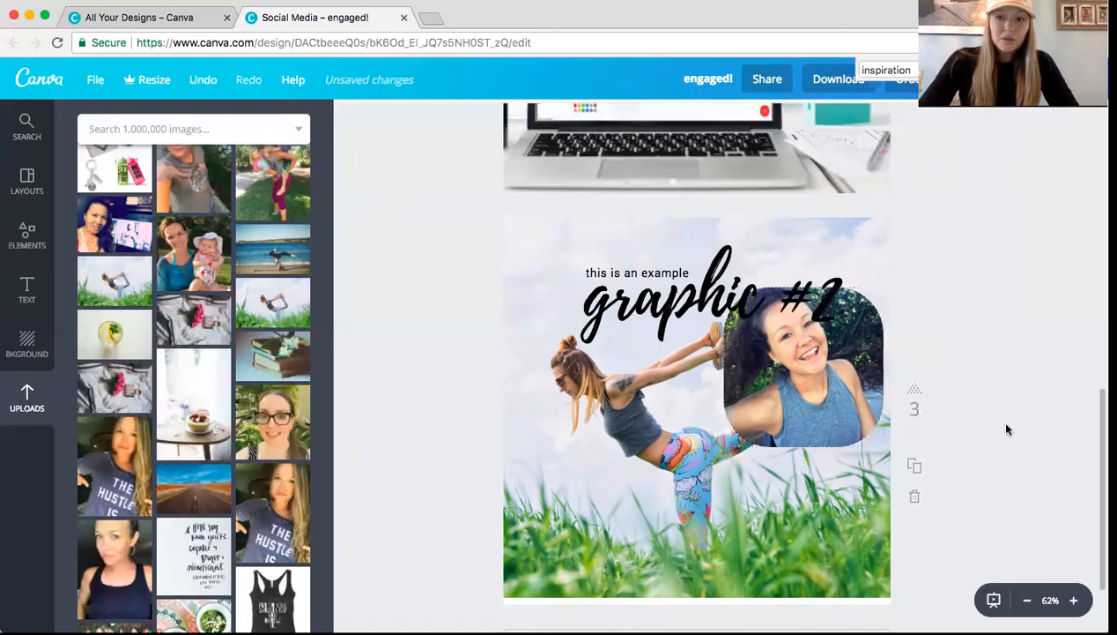
- Duplicate the third page with the yoga photo to make a fourth page
{"action": "left_click", "coordinate": [914, 464]}
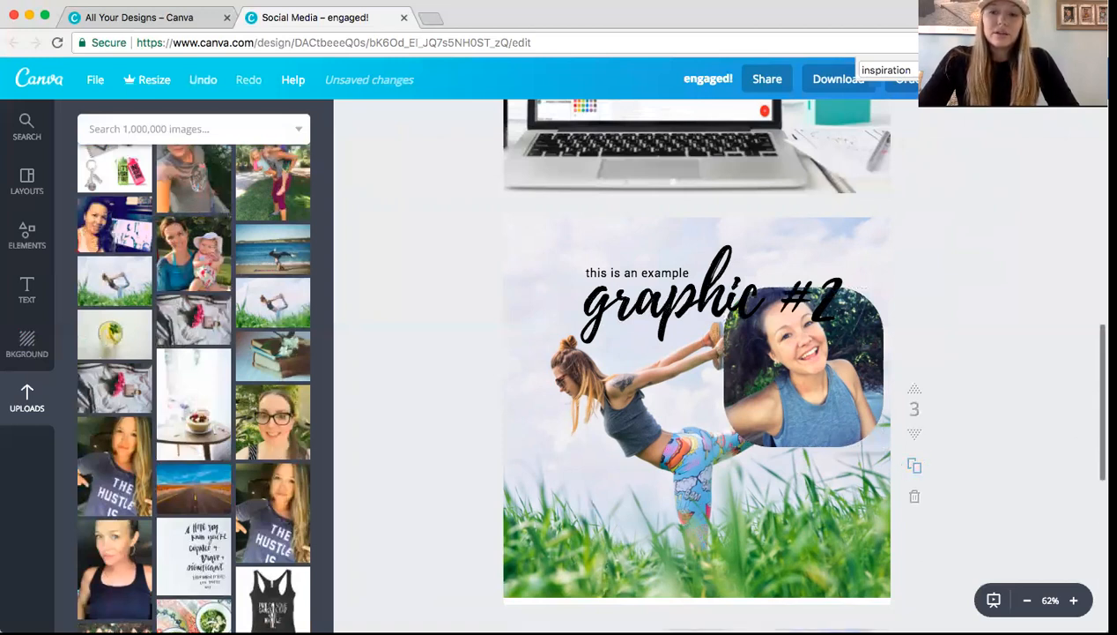
{"action": "scroll", "coordinate": [696, 366], "scroll_direction": "down", "scroll_amount": 2}
{"action": "scroll", "coordinate": [1079, 428], "scroll_direction": "down", "scroll_amount": 5}
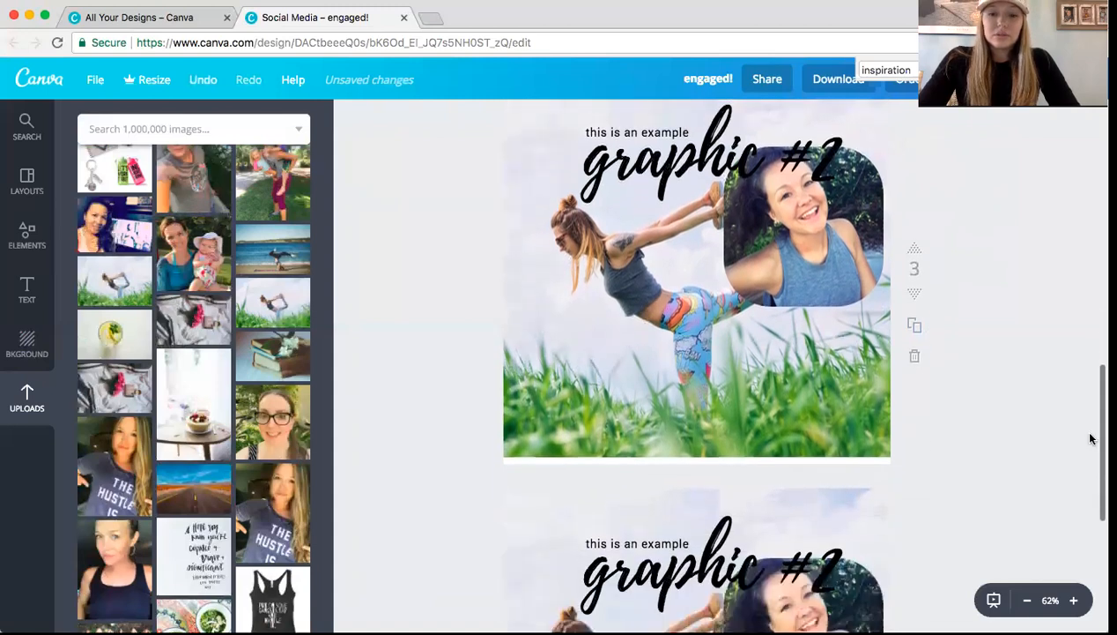
{"action": "scroll", "coordinate": [1078, 440], "scroll_direction": "up", "scroll_amount": 3}
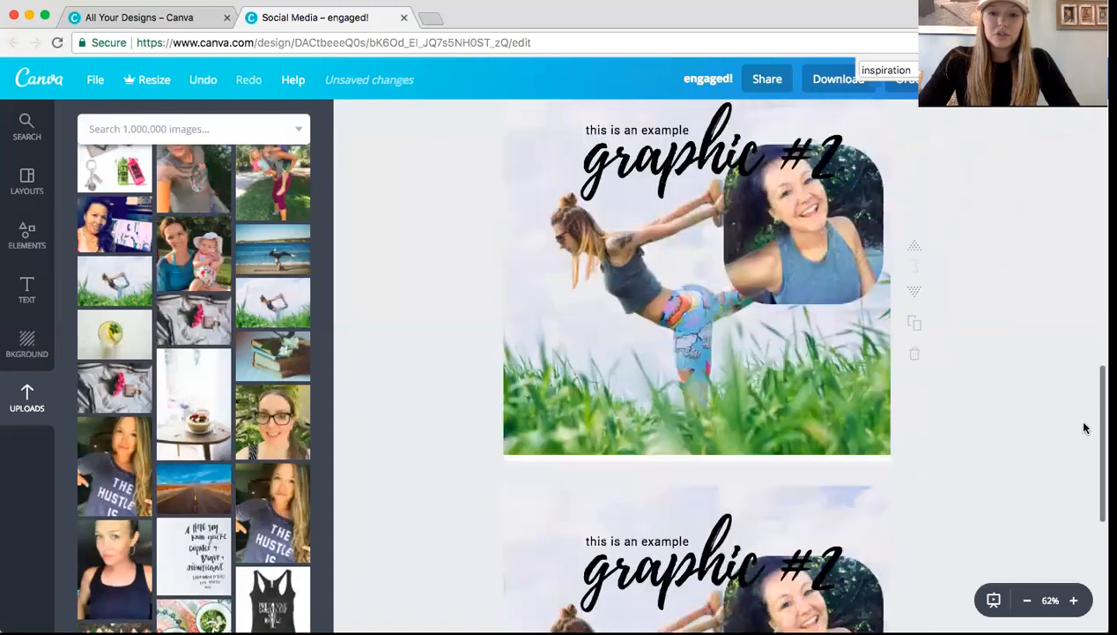
{"action": "scroll", "coordinate": [1084, 450], "scroll_direction": "down", "scroll_amount": 6}
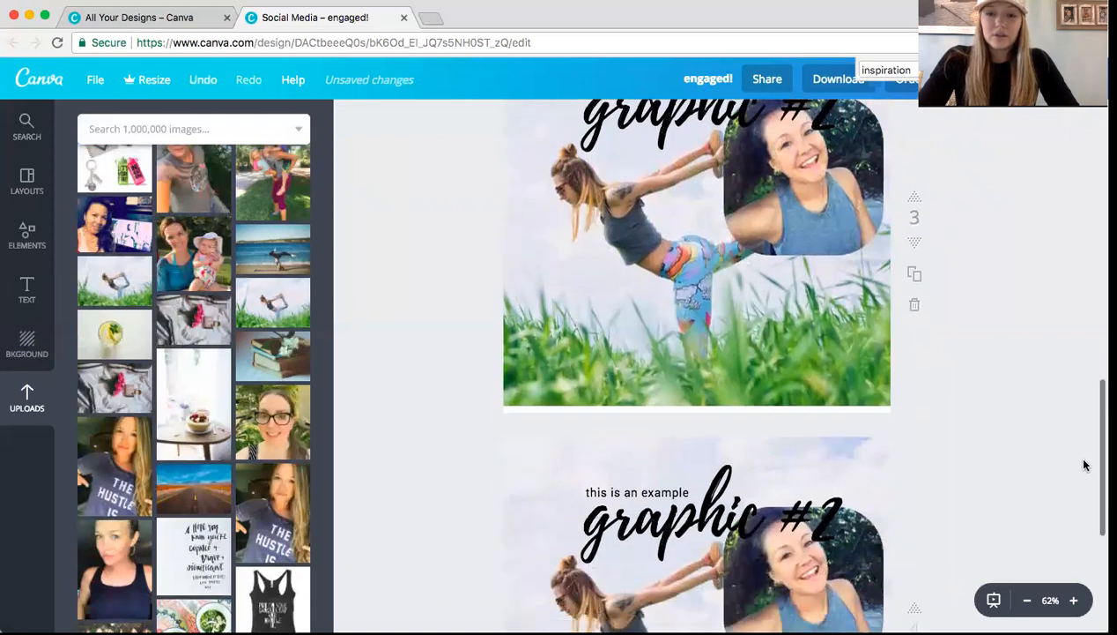
{"action": "scroll", "coordinate": [1082, 510], "scroll_direction": "down", "scroll_amount": 2}
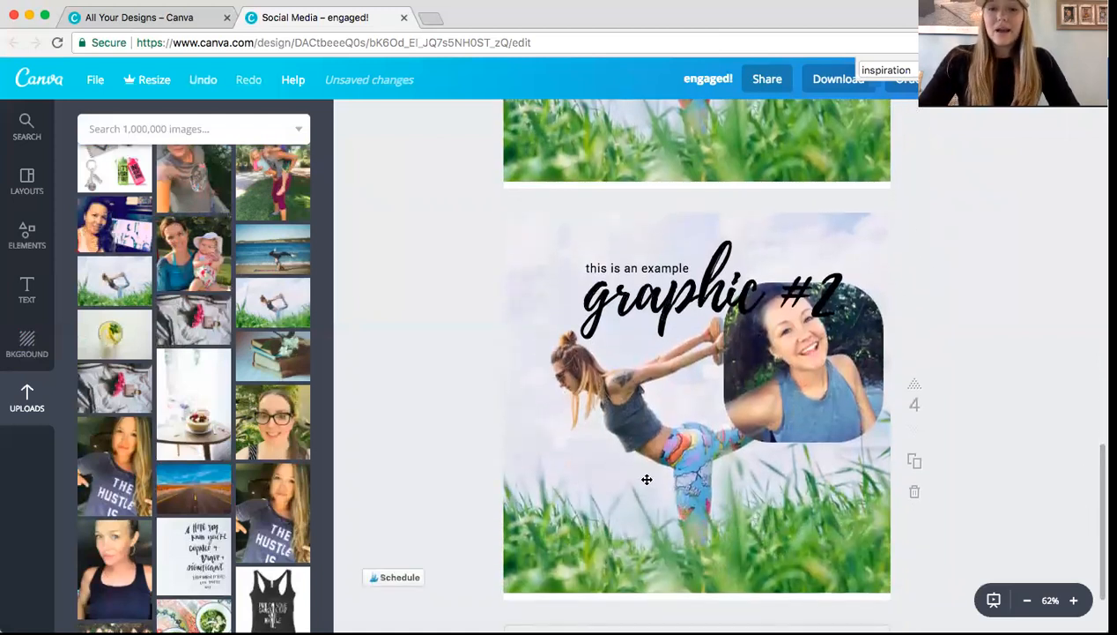
- Set the fourth page's yoga photo transparency to 30 and move the framed portrait to the page's centre below the heading
{"action": "left_click", "coordinate": [526, 380]}
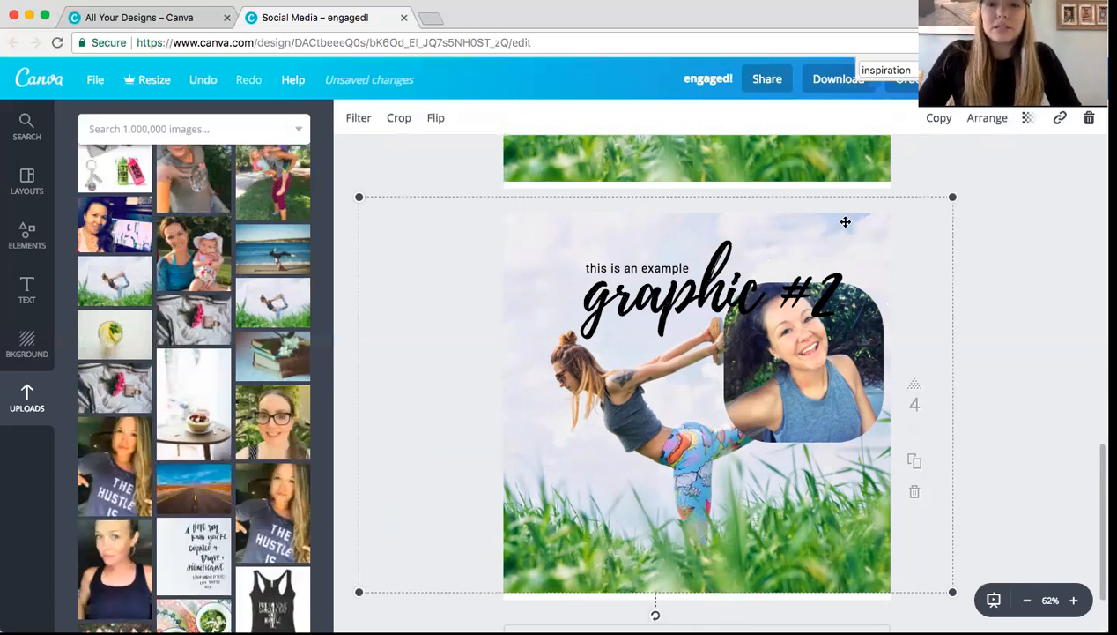
{"action": "left_click", "coordinate": [1028, 118]}
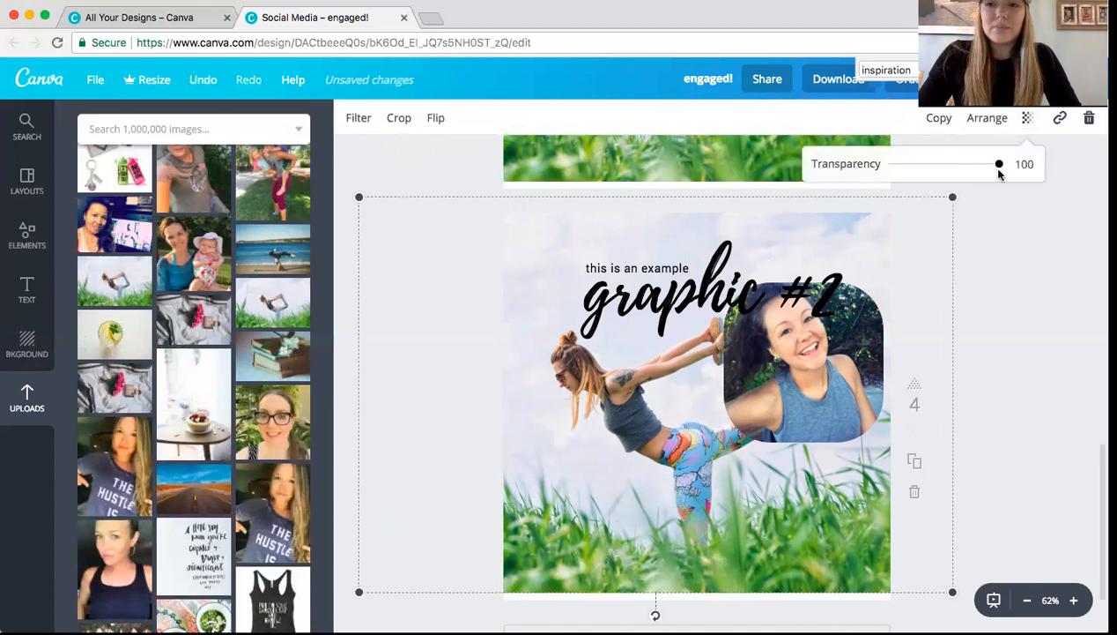
{"action": "left_click_drag", "start_coordinate": [997, 168], "coordinate": [924, 169]}
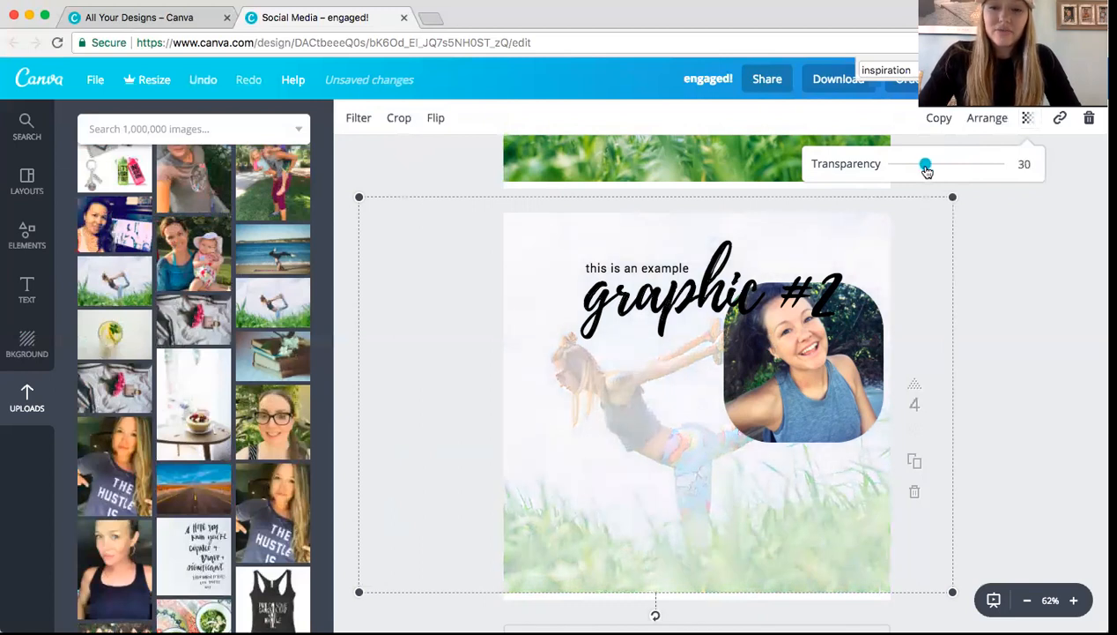
{"action": "left_click", "coordinate": [818, 402]}
{"action": "left_click_drag", "start_coordinate": [783, 406], "coordinate": [723, 466]}
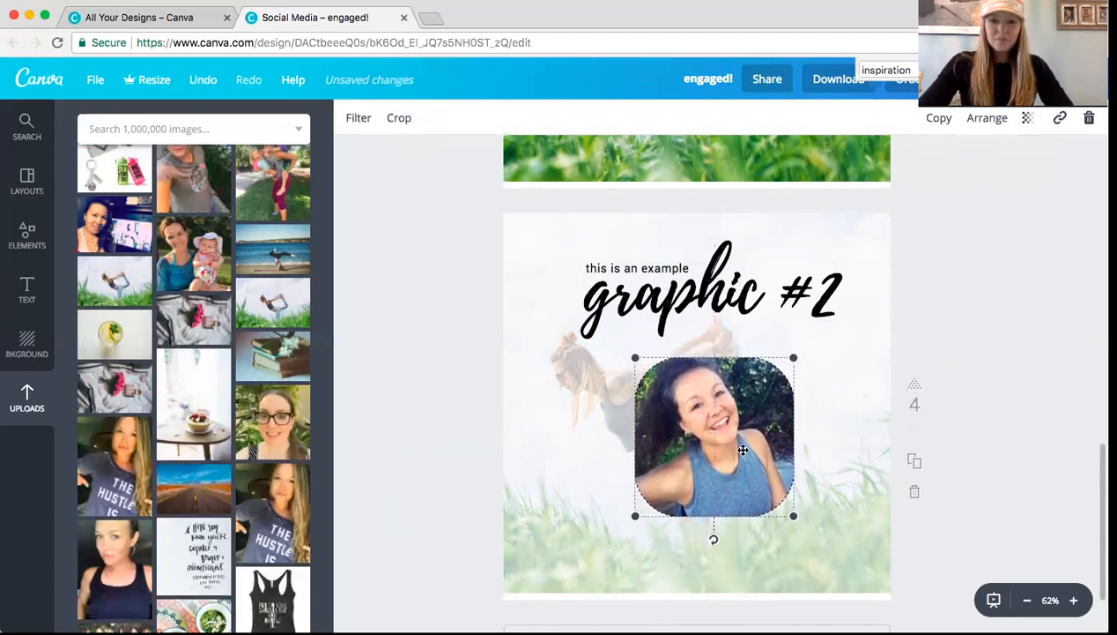
- Change the fourth page's heading to "graphic #3"
{"action": "left_click", "coordinate": [773, 305]}
{"action": "double_click", "coordinate": [758, 305]}
{"action": "left_click", "coordinate": [828, 304]}
{"action": "key", "text": "shift+Left"}
{"action": "type", "text": "3"}
{"action": "left_click", "coordinate": [1035, 463]}
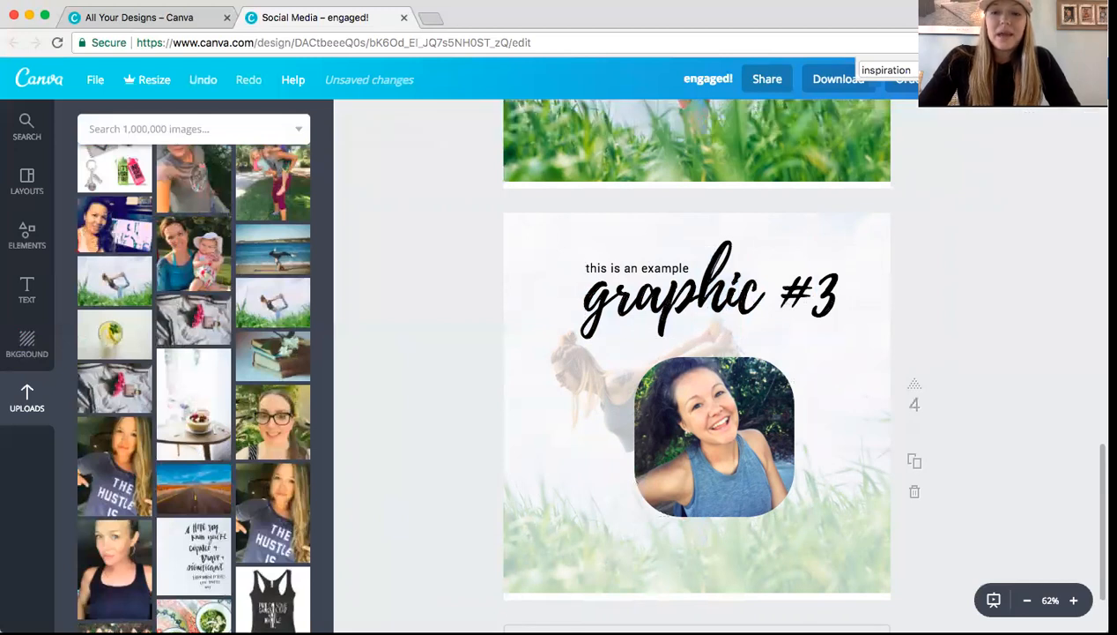
- Save the design and check when it was last saved
{"action": "scroll", "coordinate": [696, 362], "scroll_direction": "down", "scroll_amount": 2}
{"action": "scroll", "coordinate": [696, 361], "scroll_direction": "down", "scroll_amount": 2}
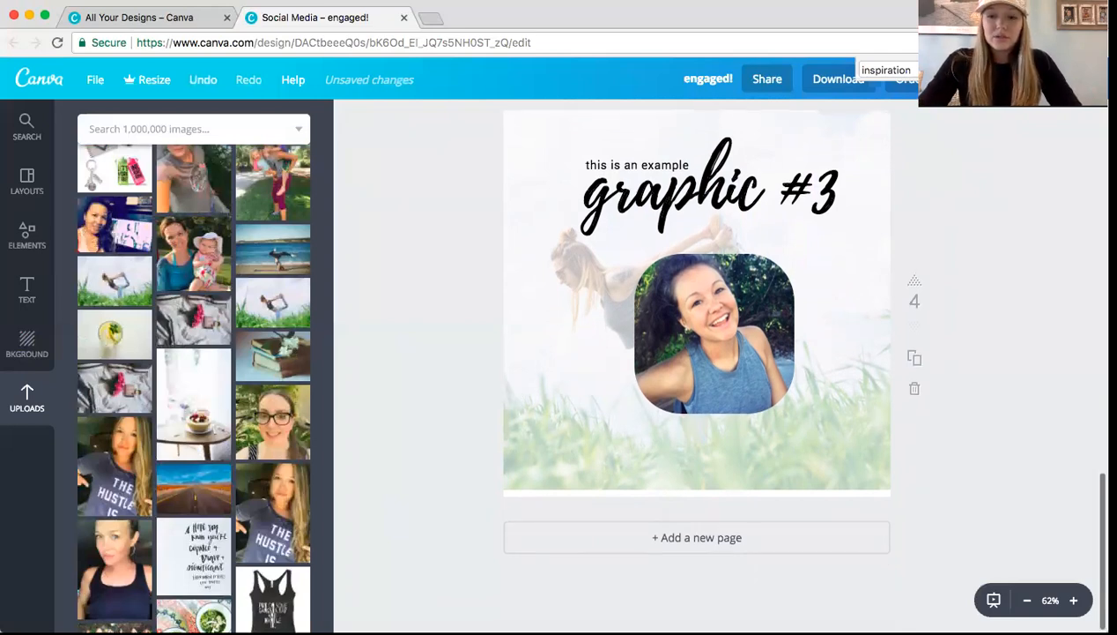
{"action": "scroll", "coordinate": [696, 370], "scroll_direction": "up", "scroll_amount": 3}
{"action": "scroll", "coordinate": [1090, 312], "scroll_direction": "up", "scroll_amount": 10}
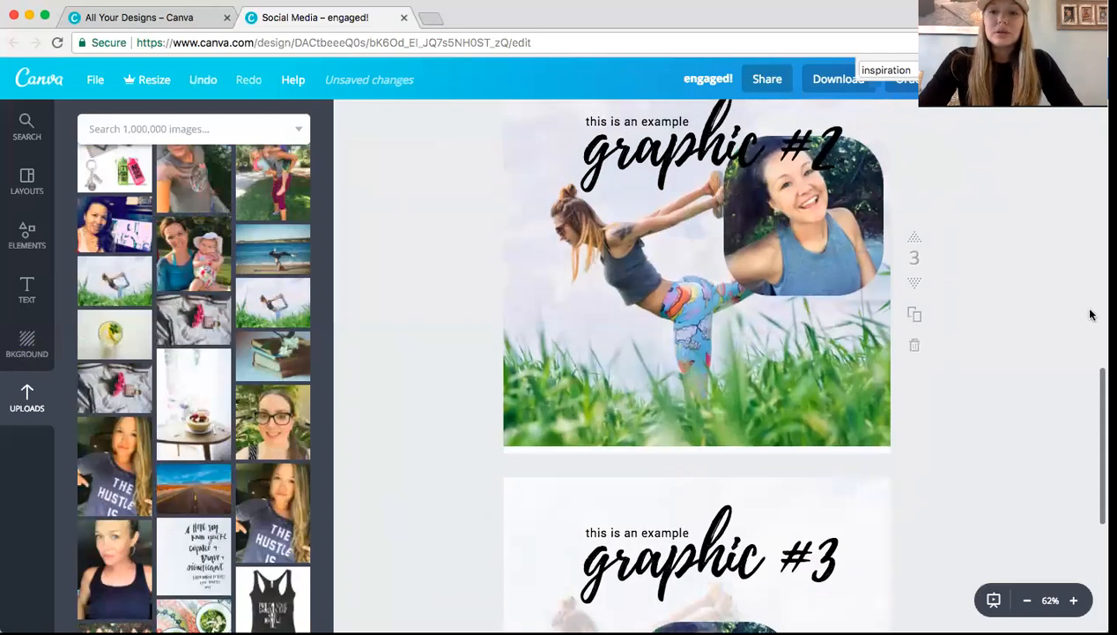
{"action": "scroll", "coordinate": [1090, 145], "scroll_direction": "up", "scroll_amount": 5}
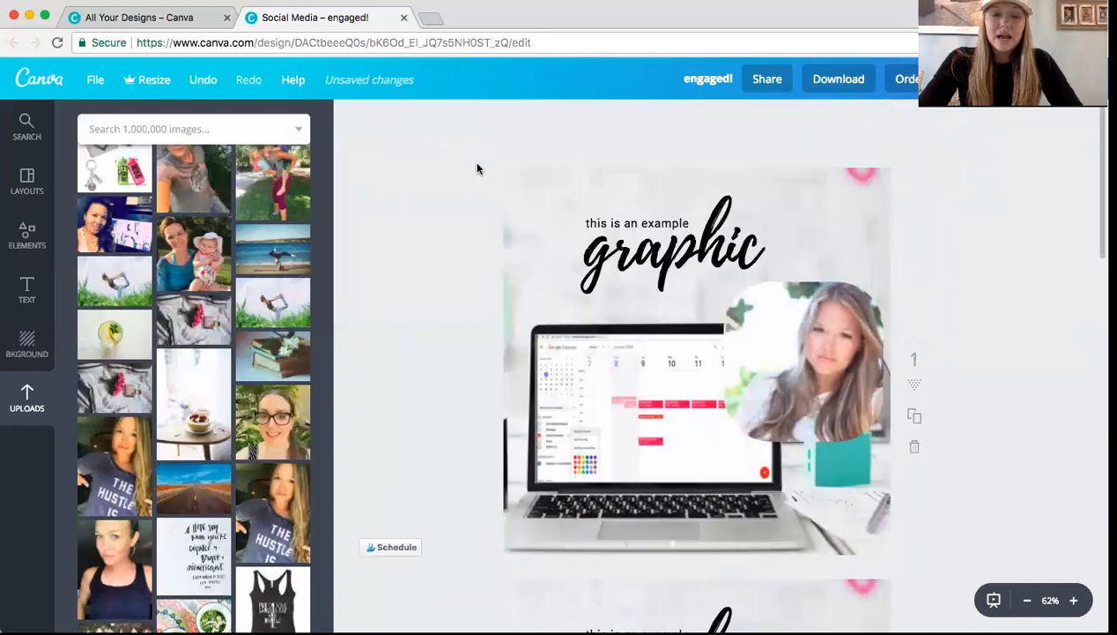
{"action": "left_click", "coordinate": [95, 80]}
{"action": "left_click", "coordinate": [88, 215]}
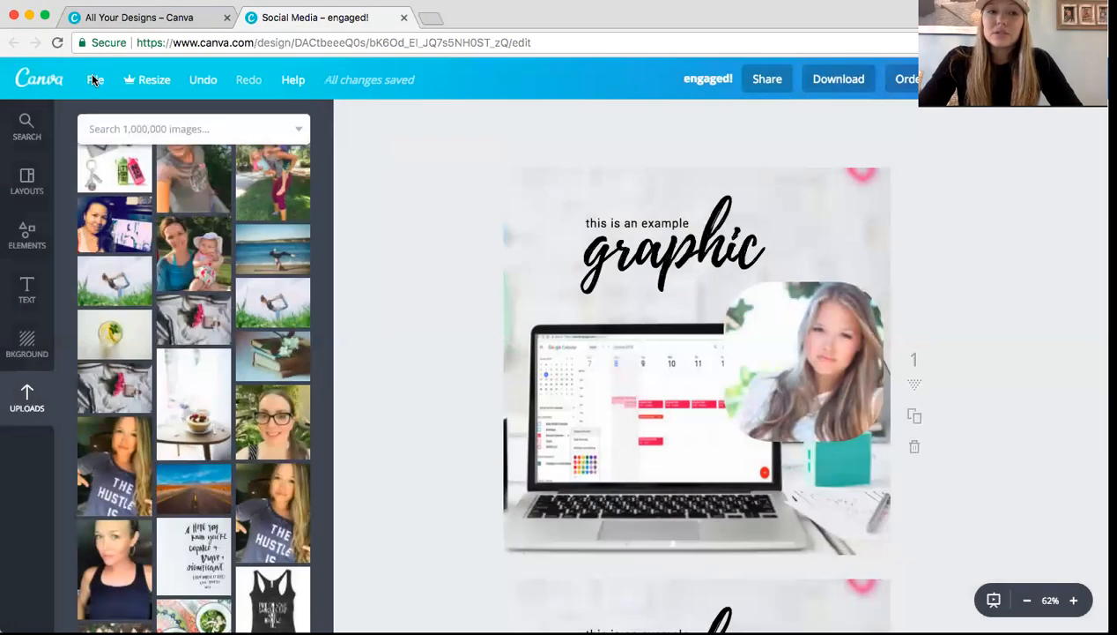
{"action": "left_click", "coordinate": [94, 80]}
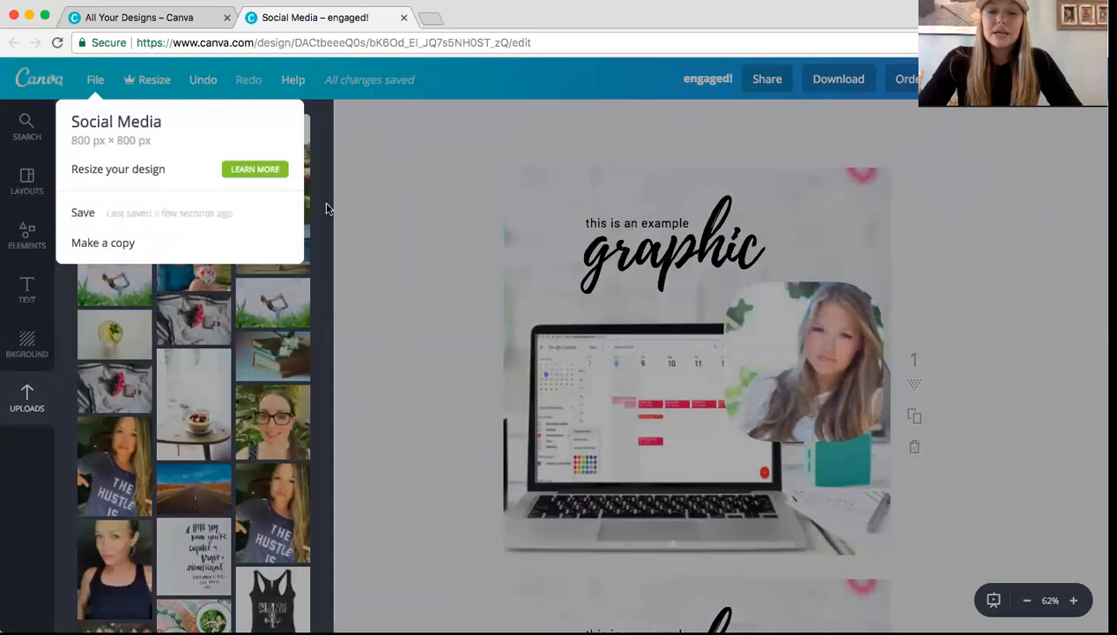
{"action": "left_click", "coordinate": [406, 222]}
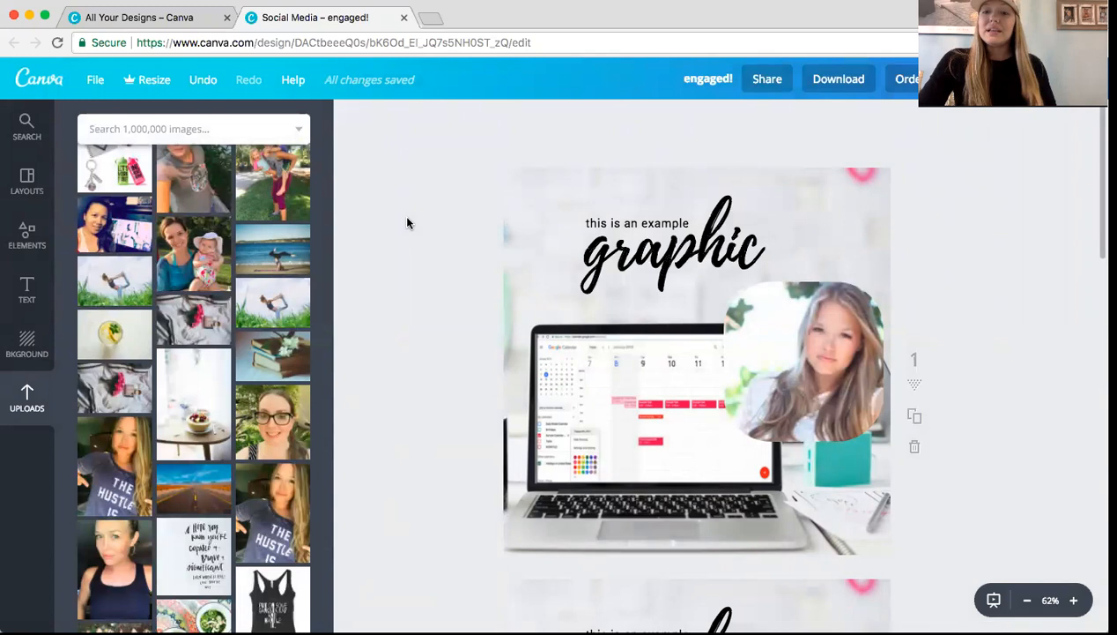
- Rename the design as "Random Graphic for Tutorial Purposes"
{"action": "left_click", "coordinate": [715, 82]}
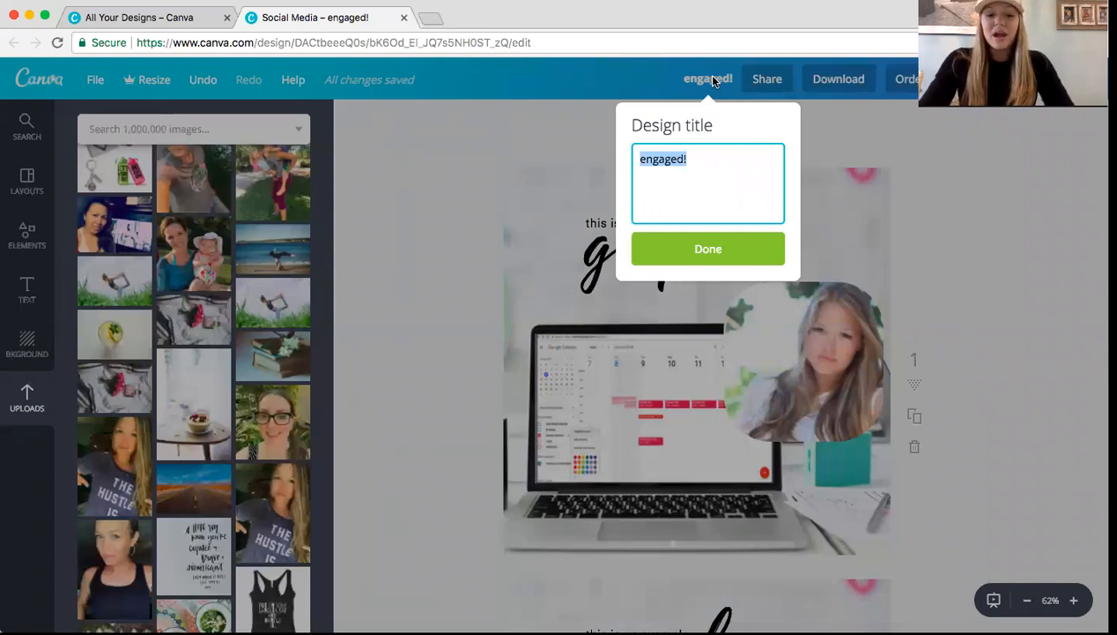
{"action": "type", "text": "Random Graphic"}
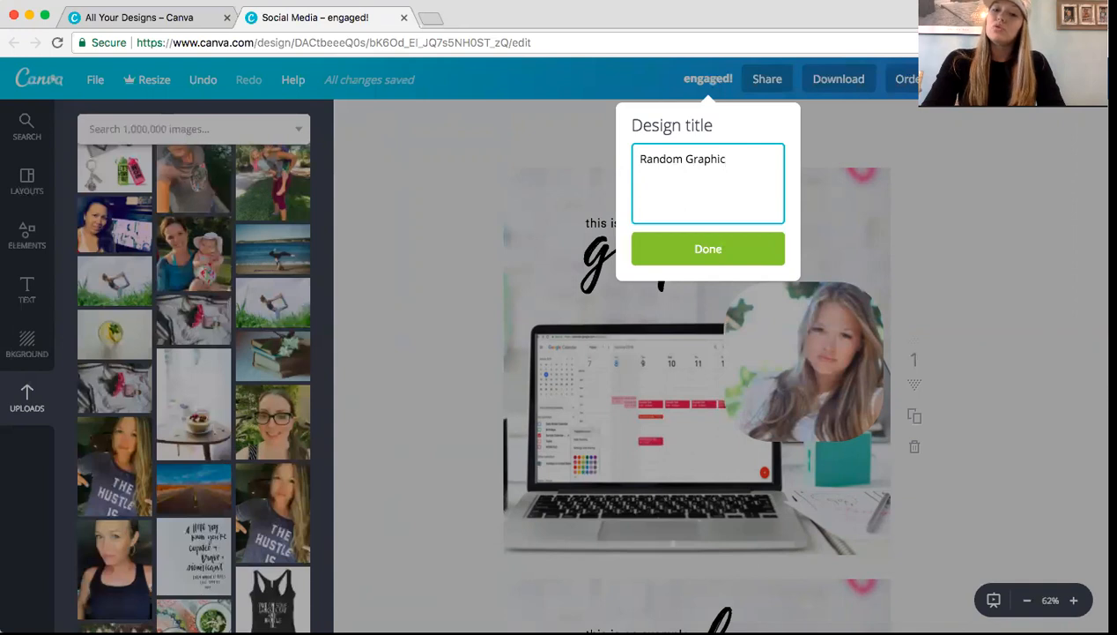
{"action": "type", "text": "T"}
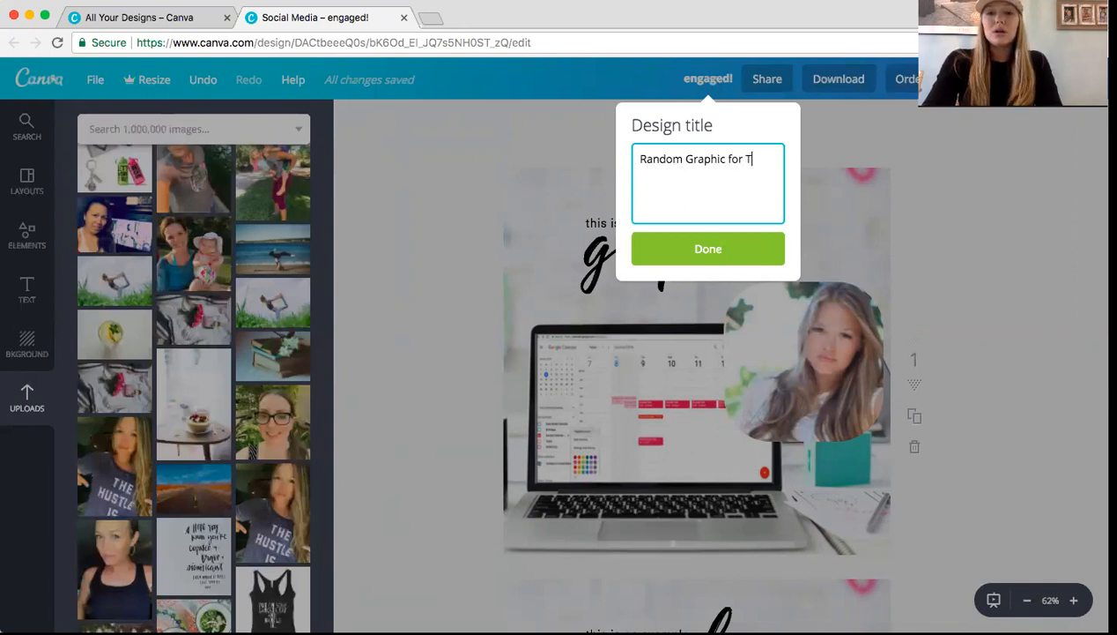
{"action": "type", "text": "utorial Purposes"}
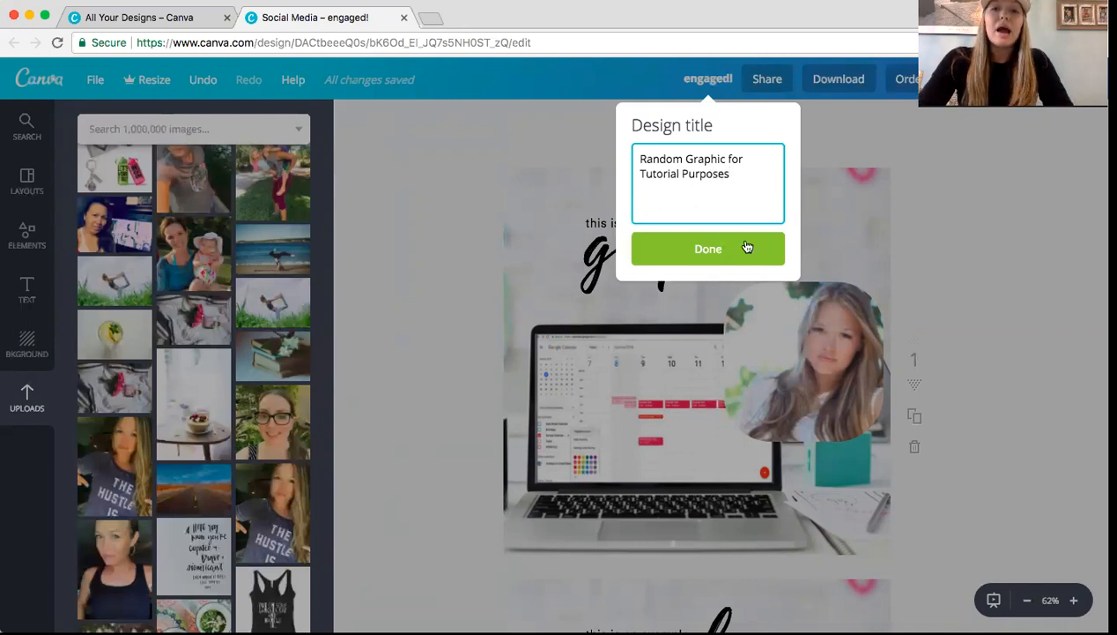
{"action": "left_click", "coordinate": [724, 257]}
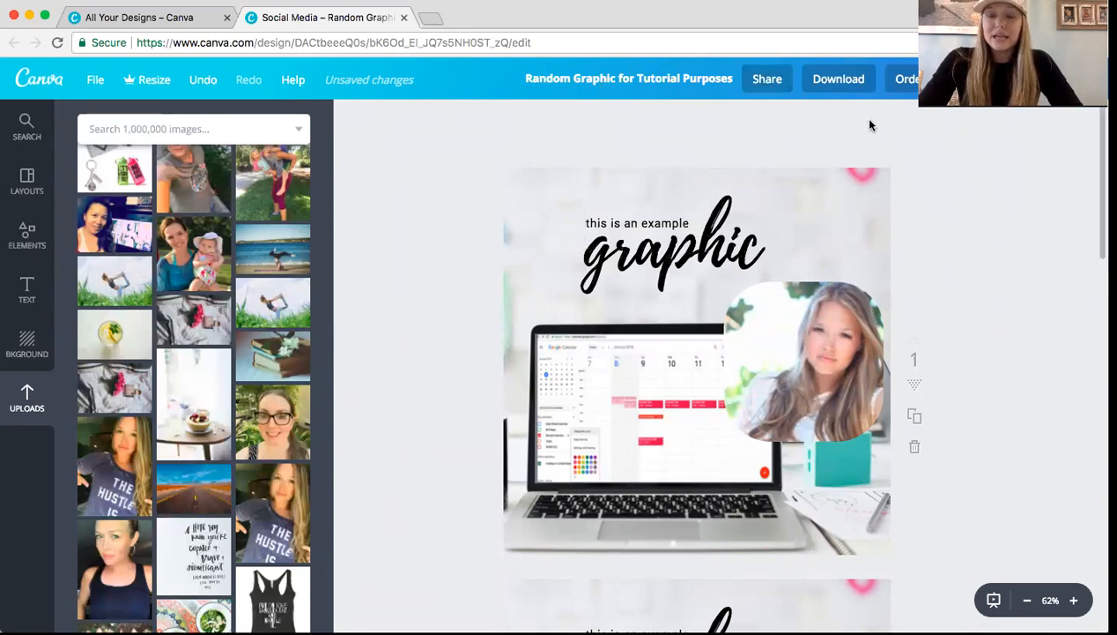
- Prepare a share invitation for the design with a contact's e-mail and the "Can edit" permission, and close it without sending
{"action": "left_click", "coordinate": [767, 79]}
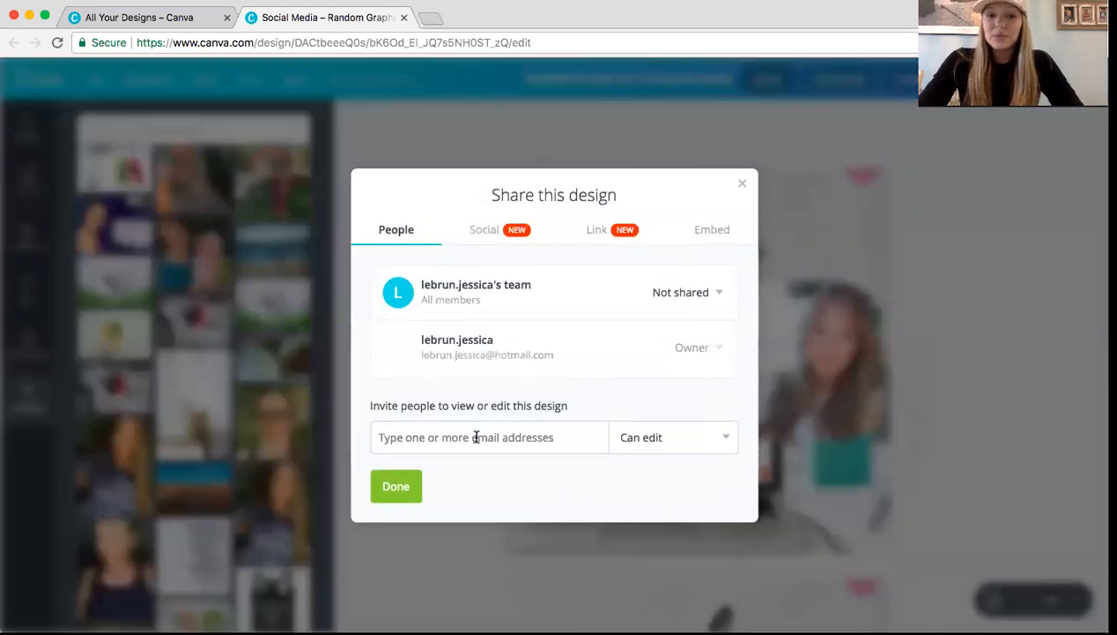
{"action": "left_click", "coordinate": [476, 437]}
{"action": "type", "text": "heath"}
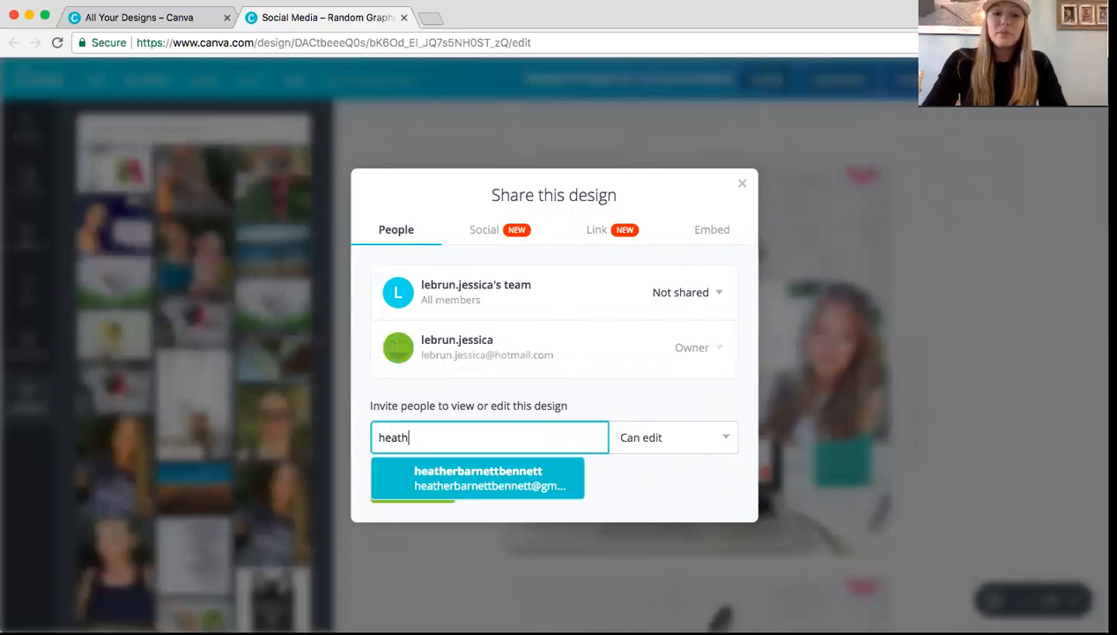
{"action": "type", "text": "er"}
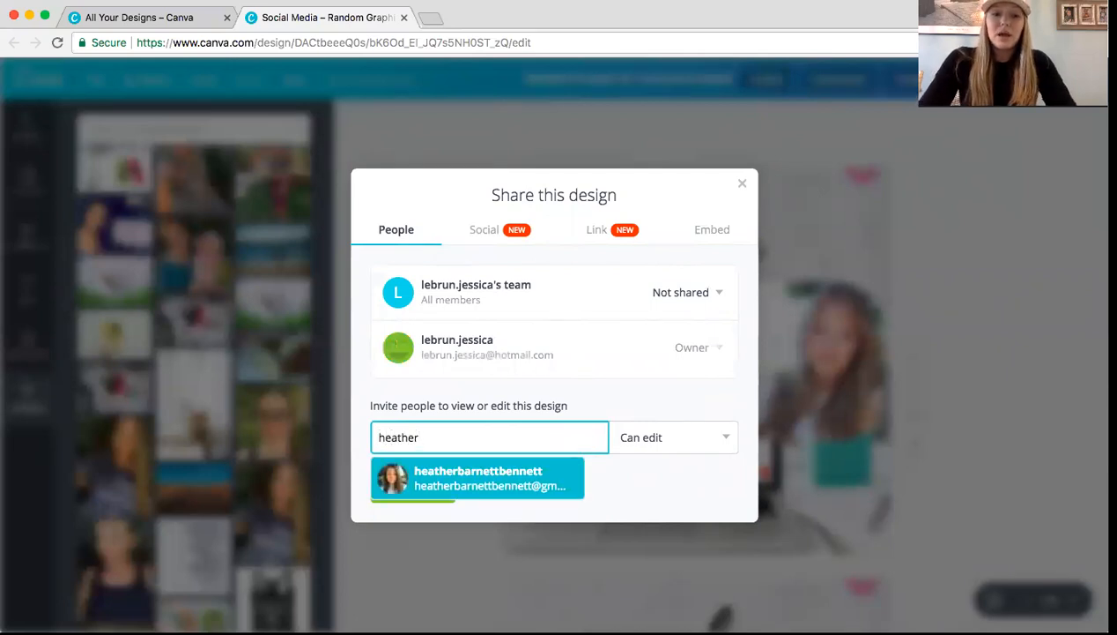
{"action": "left_click", "coordinate": [487, 490]}
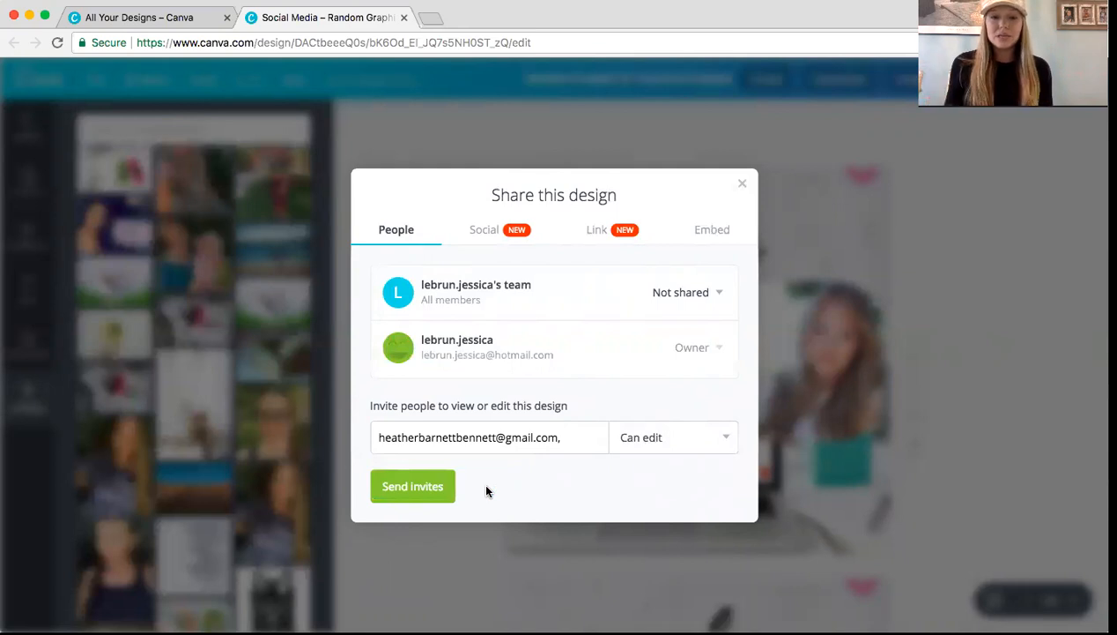
{"action": "left_click", "coordinate": [651, 438]}
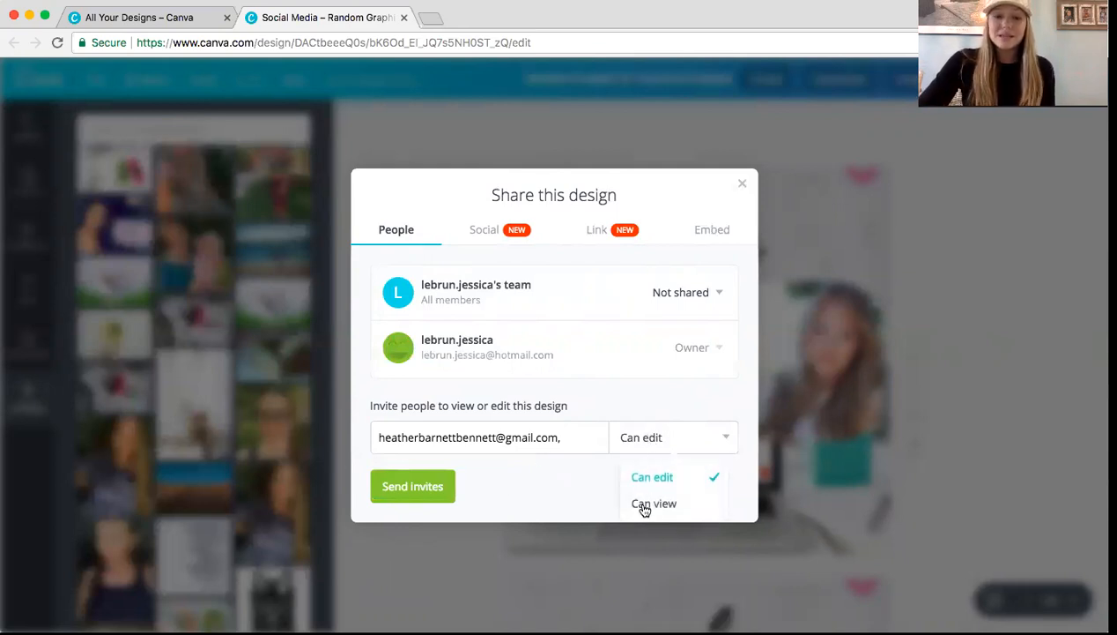
{"action": "left_click", "coordinate": [644, 479]}
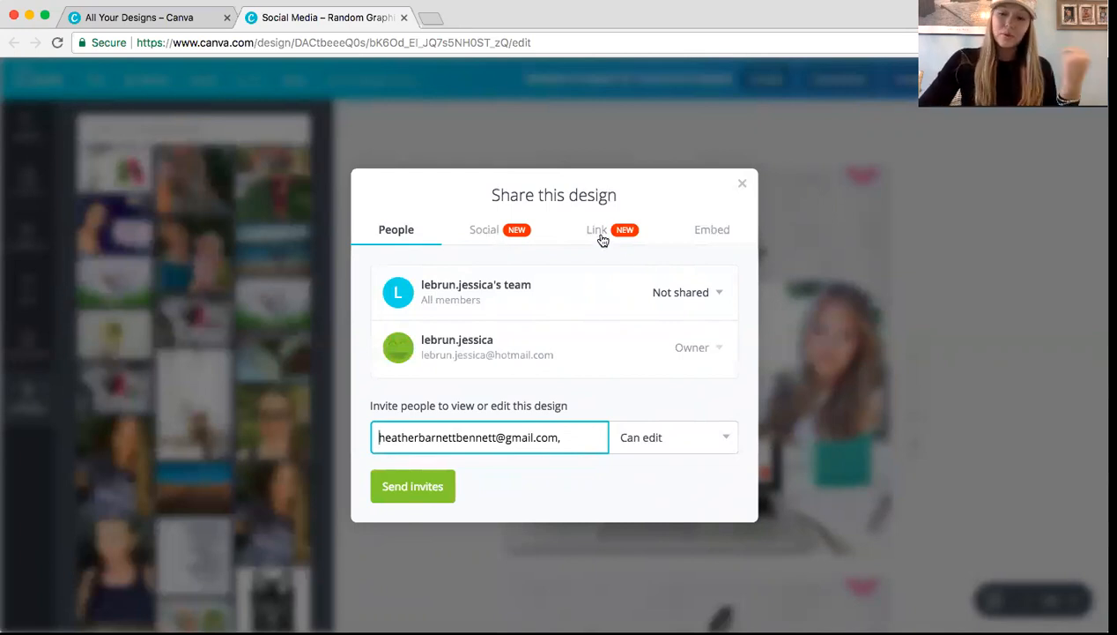
{"action": "left_click", "coordinate": [741, 188]}
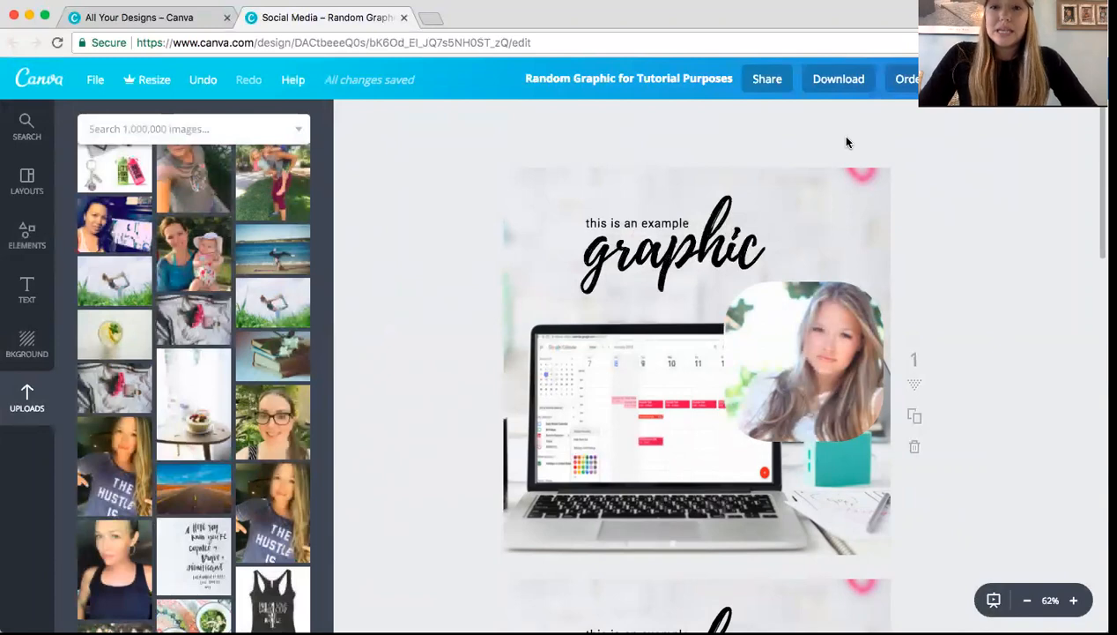
- Open the design's download options, view the available file types and choose PNG (Recommended)
{"action": "left_click", "coordinate": [836, 78]}
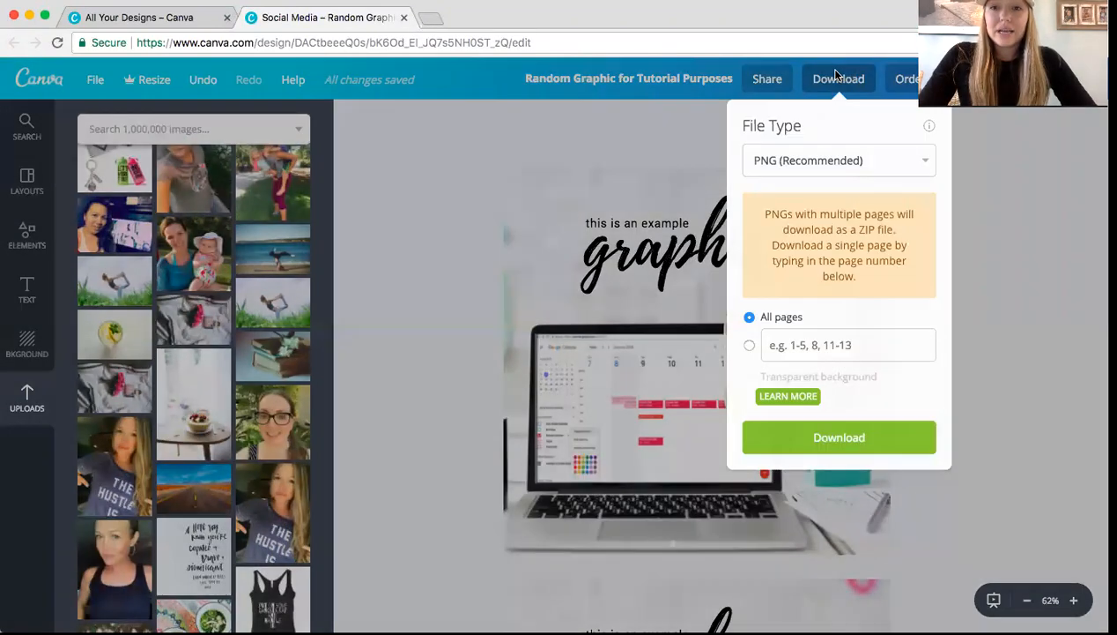
{"action": "left_click", "coordinate": [820, 159]}
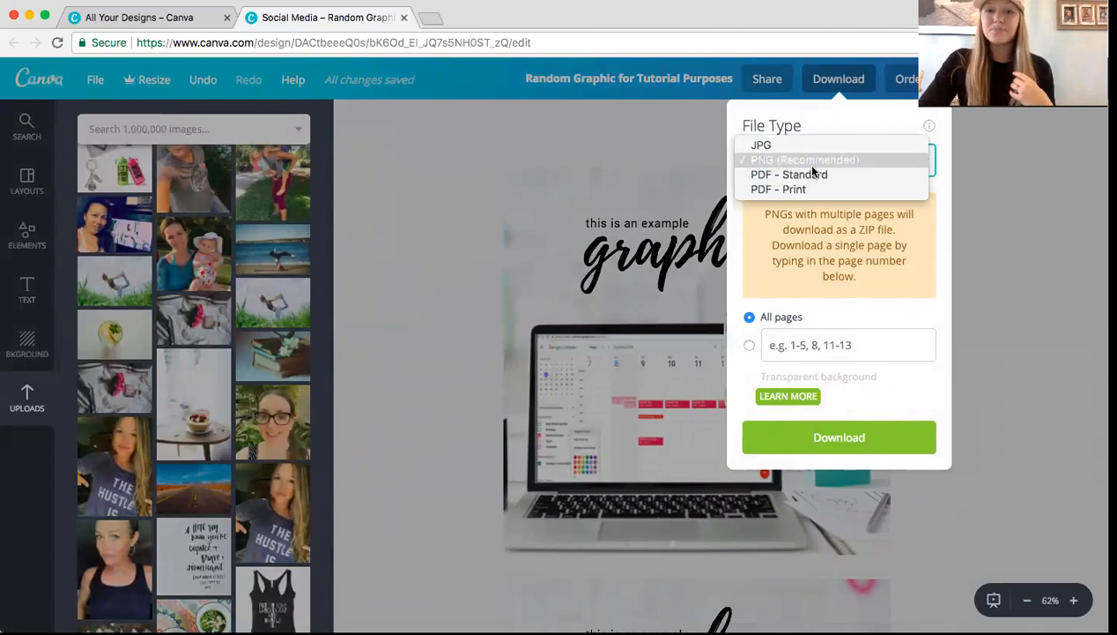
{"action": "left_click", "coordinate": [804, 161]}
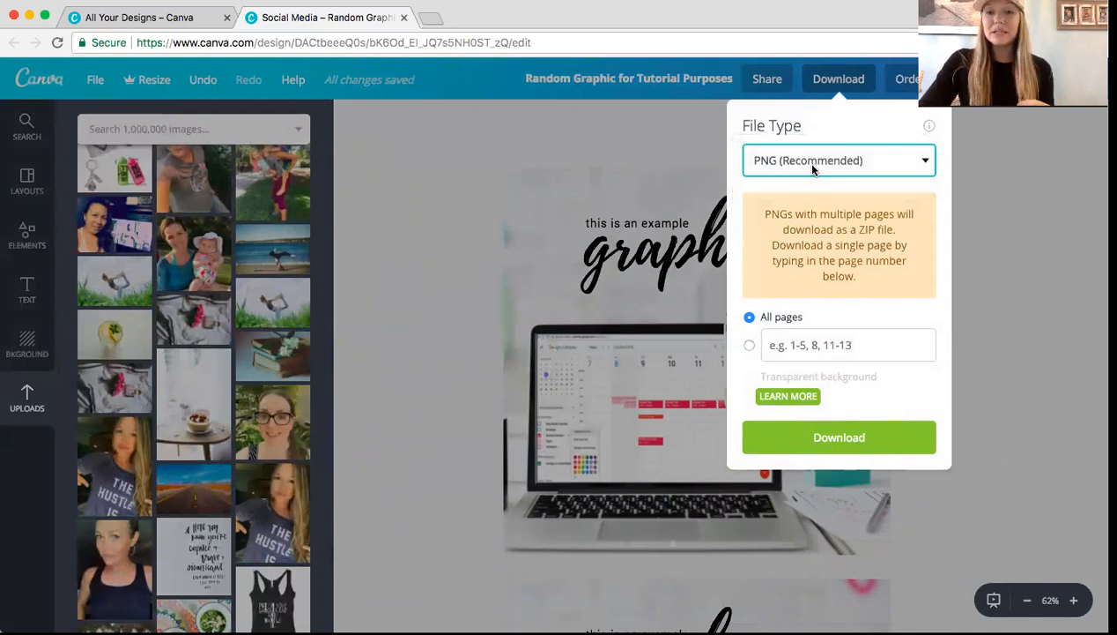
- Download only page 1 of the design as PNG and dismiss the download confirmation
{"action": "left_click", "coordinate": [748, 347]}
{"action": "left_click", "coordinate": [748, 318]}
{"action": "left_click", "coordinate": [748, 346]}
{"action": "type", "text": "1"}
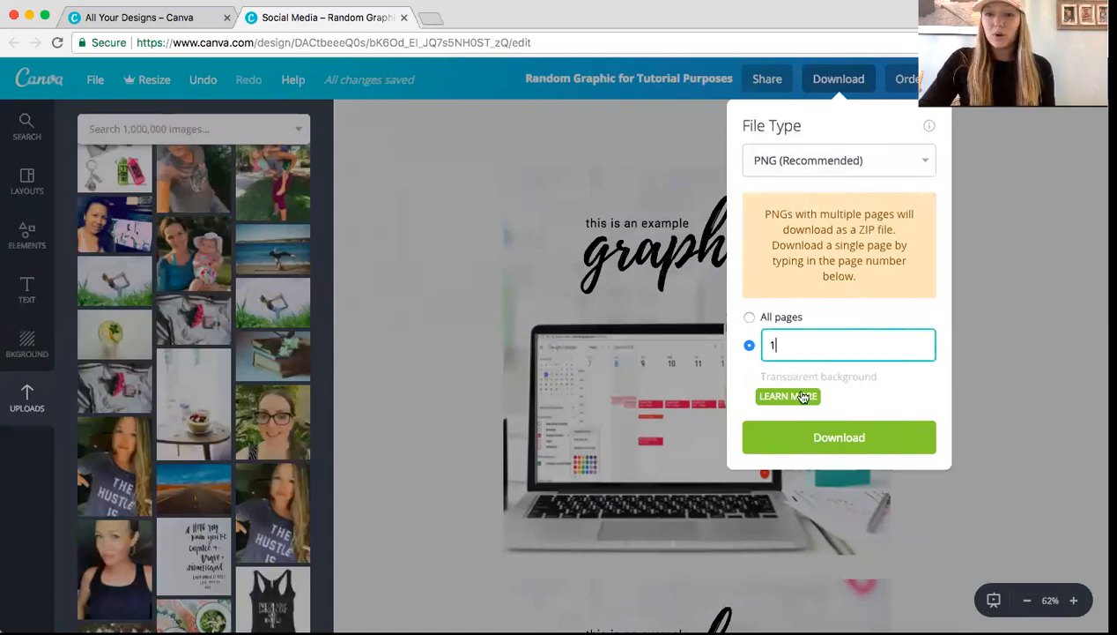
{"action": "left_click", "coordinate": [817, 435]}
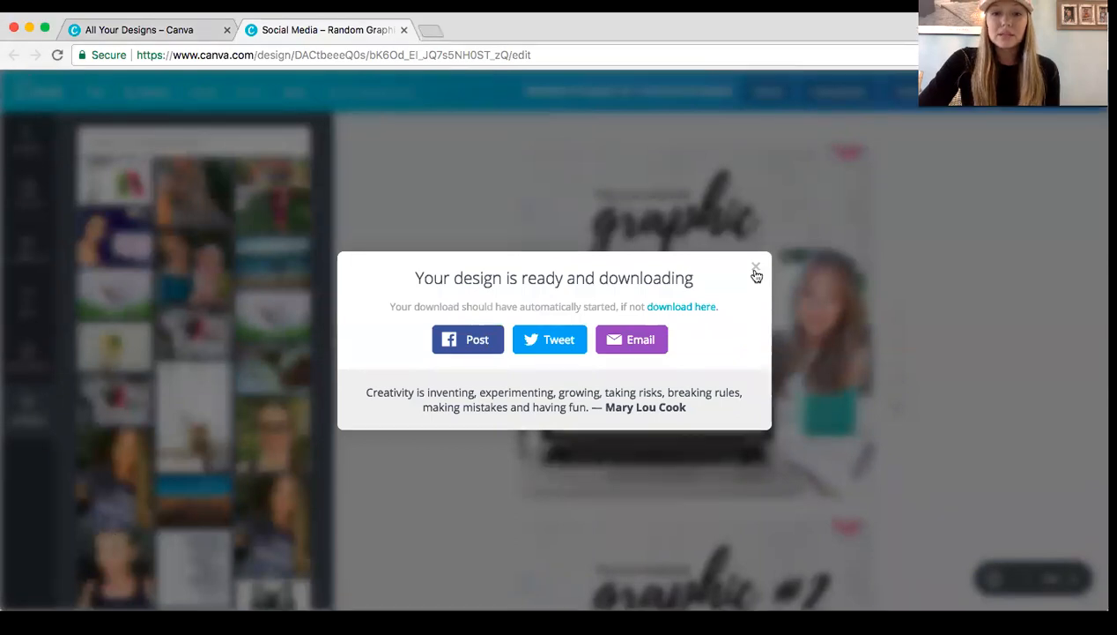
{"action": "left_click", "coordinate": [755, 256]}
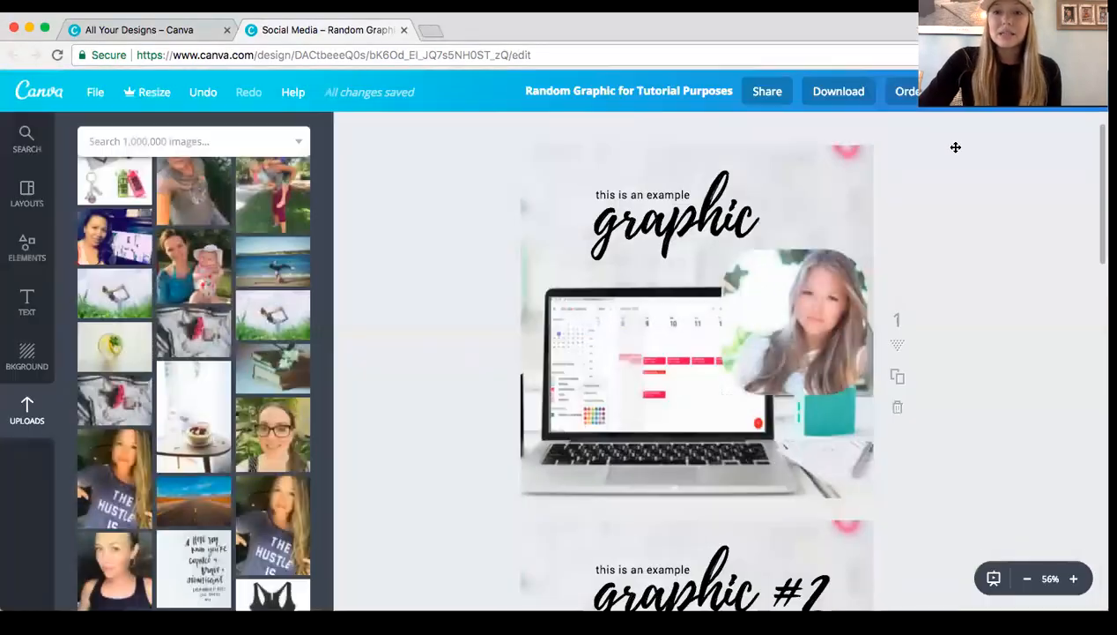
- Download all pages of the design as PNG and dismiss the download confirmation
{"action": "left_click", "coordinate": [830, 100]}
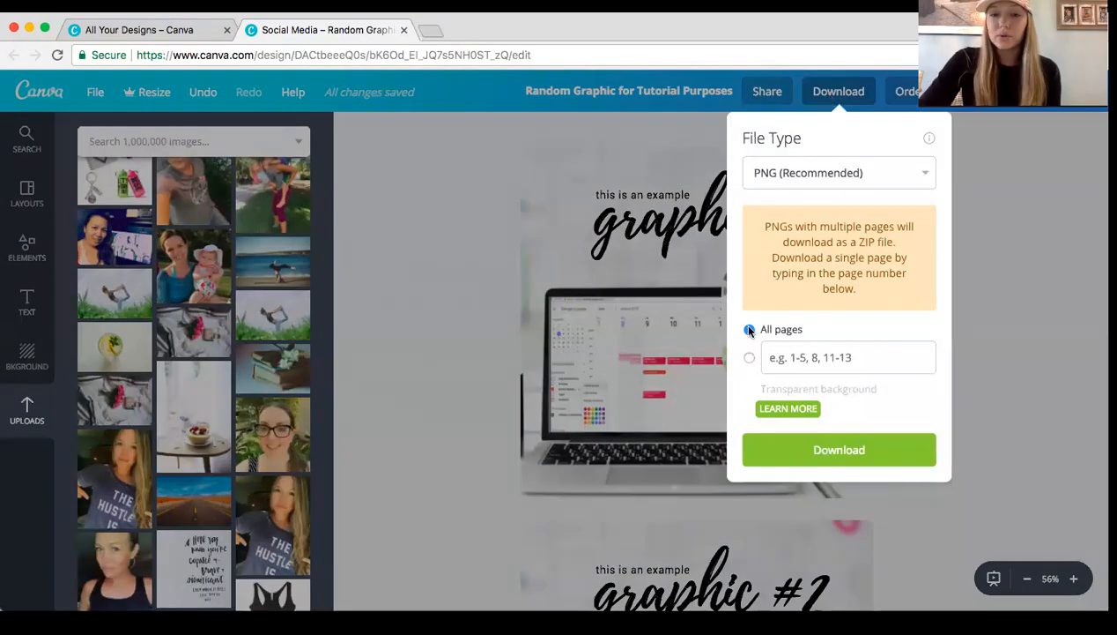
{"action": "left_click", "coordinate": [785, 449]}
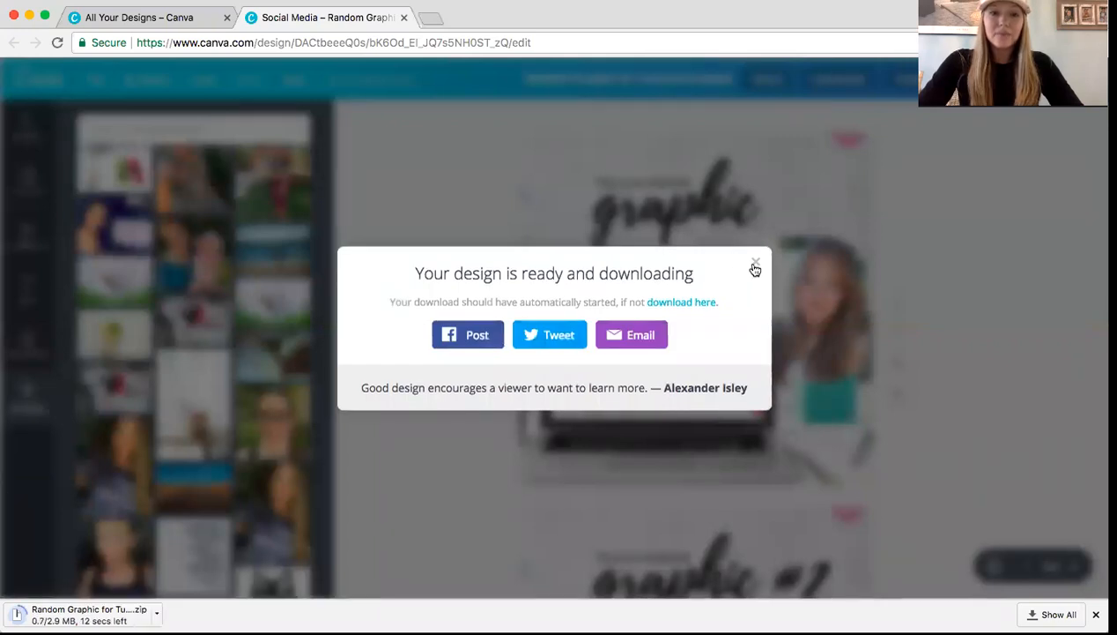
{"action": "left_click", "coordinate": [755, 265]}
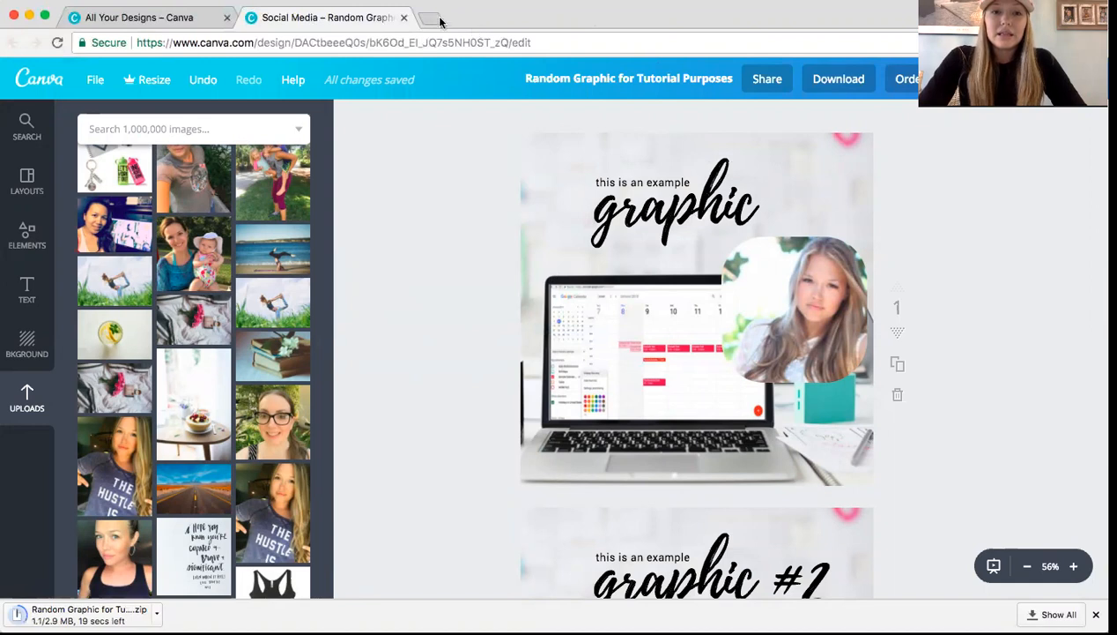
- Close the tutorial design and open the "Top 10 Personal Development Books for Momprenuers" design from the list of all designs
{"action": "left_click", "coordinate": [403, 18]}
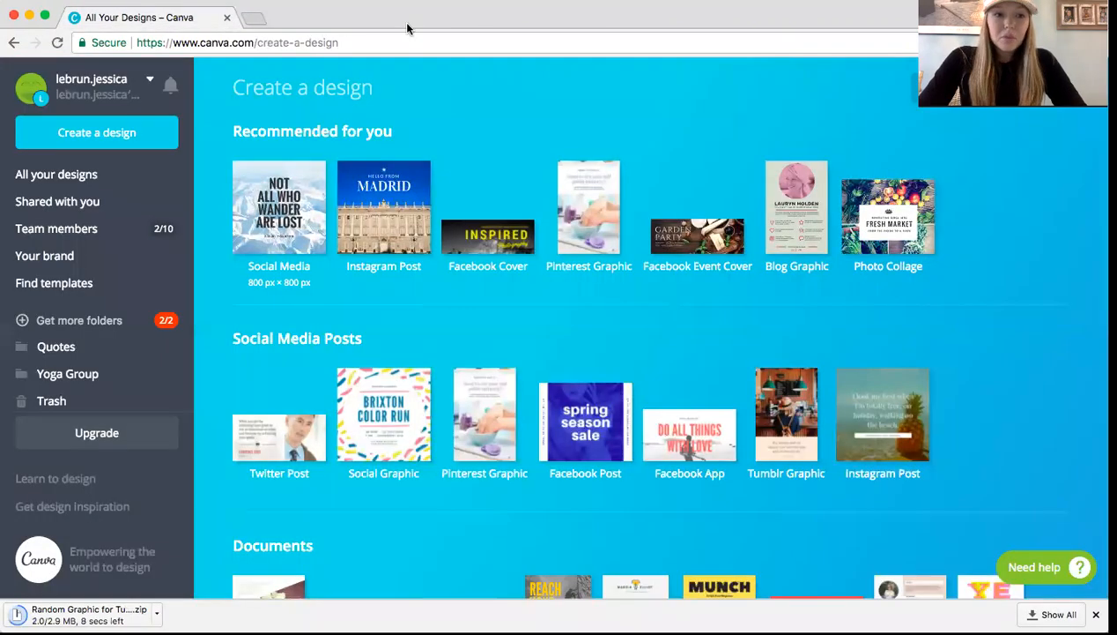
{"action": "left_click", "coordinate": [84, 179]}
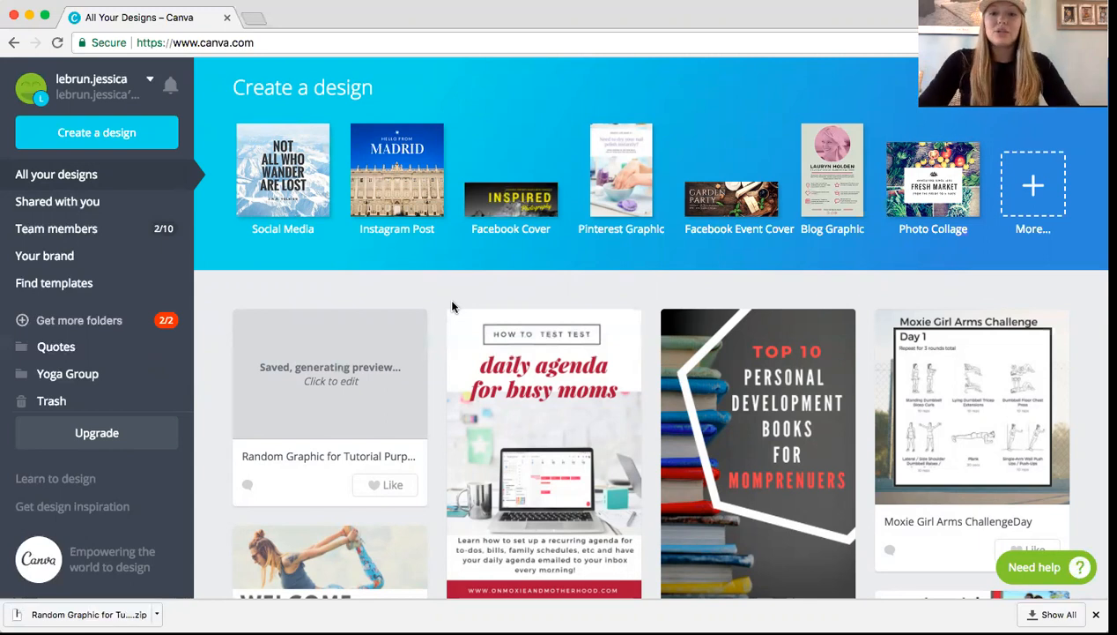
{"action": "left_click", "coordinate": [747, 379]}
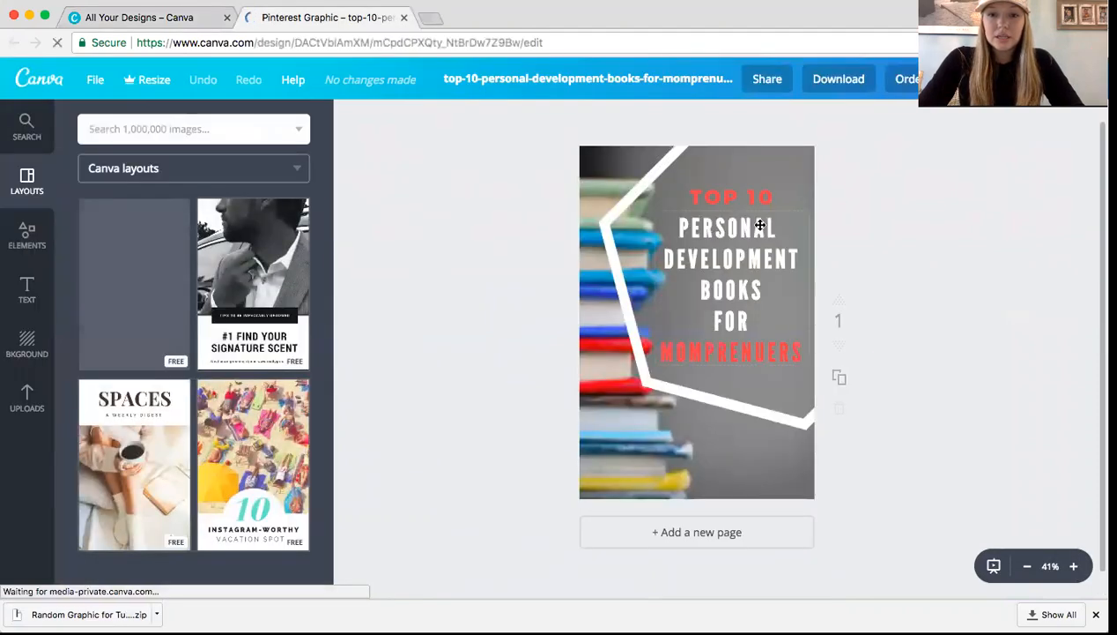
- Add an asterisk after "BOOKS" in the title text, then save and close the design
{"action": "left_click", "coordinate": [766, 287]}
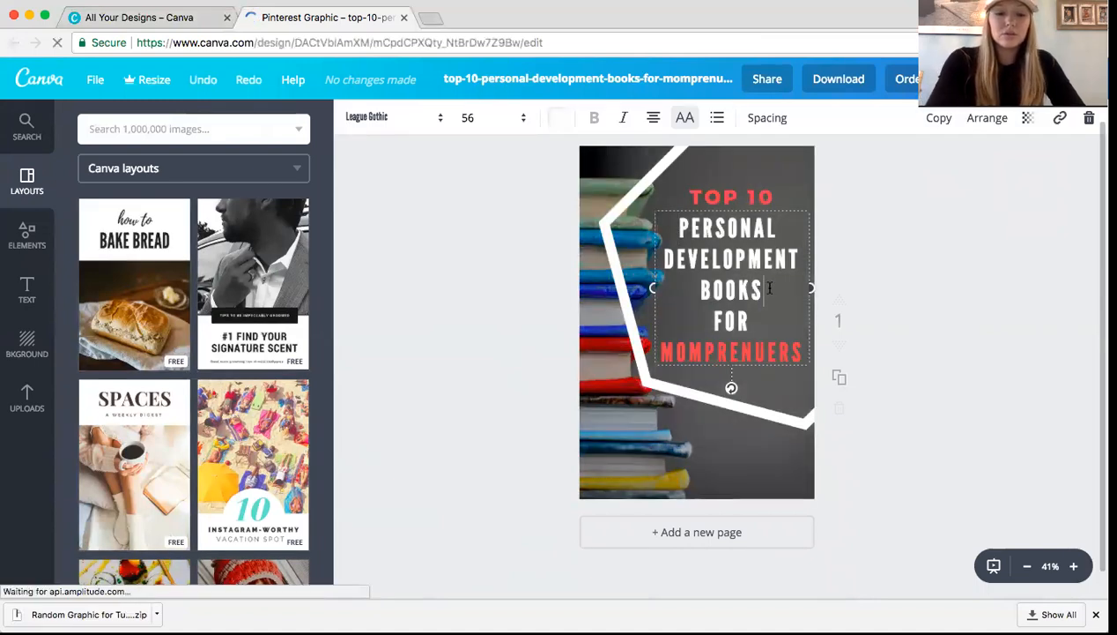
{"action": "type", "text": "*"}
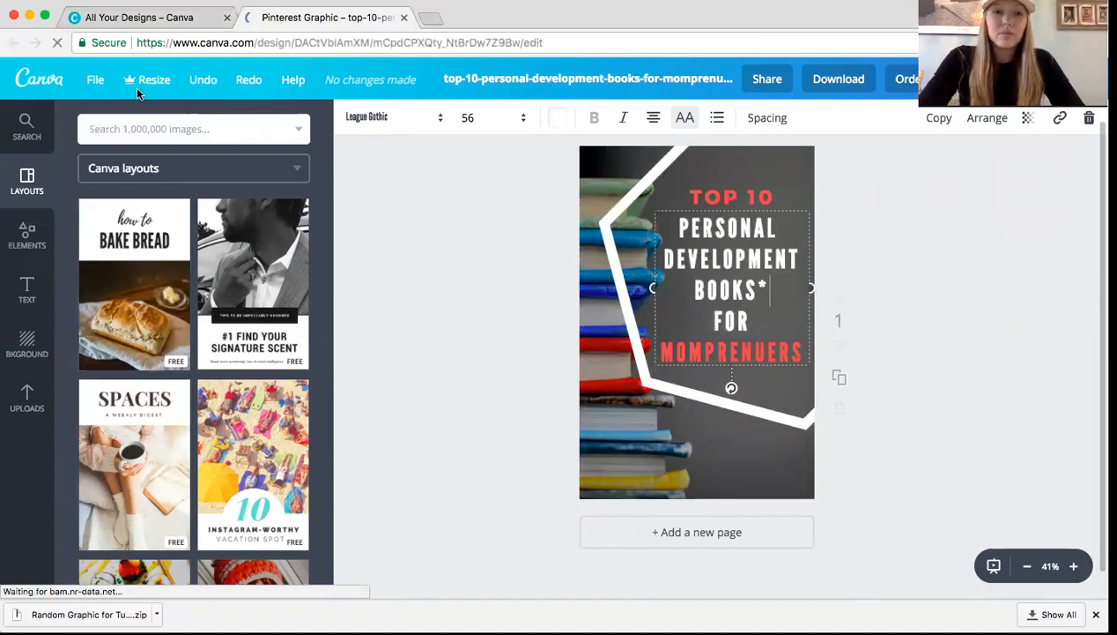
{"action": "left_click", "coordinate": [95, 81]}
{"action": "left_click", "coordinate": [101, 221]}
{"action": "left_click", "coordinate": [404, 18]}
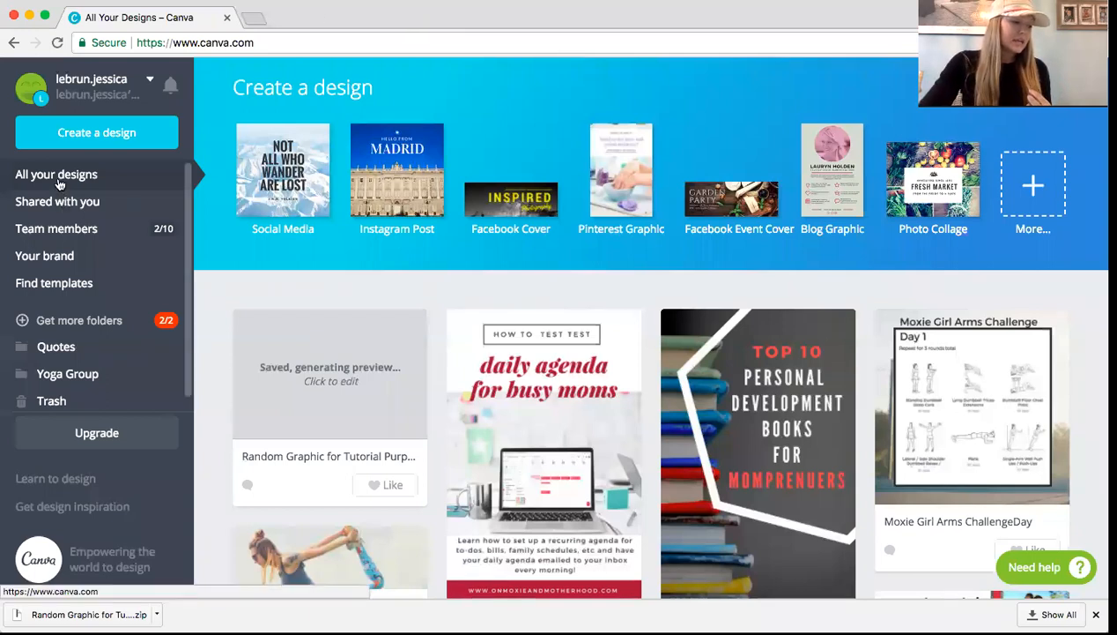
- Reload the page of all designs and look through the order of the saved designs
{"action": "left_click", "coordinate": [227, 44]}
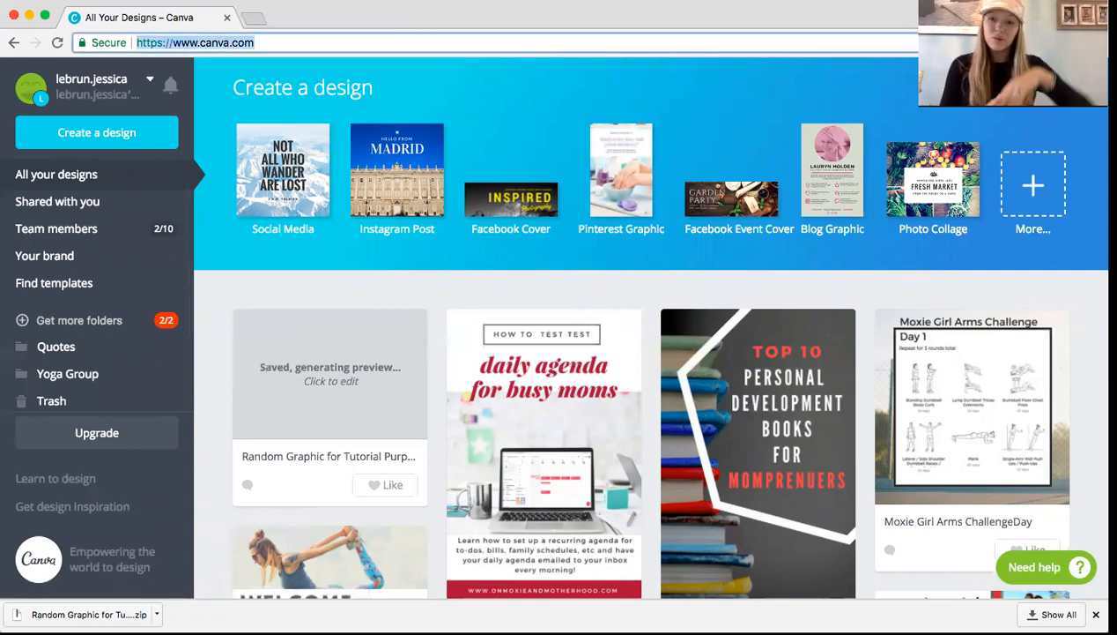
{"action": "key", "text": "Return"}
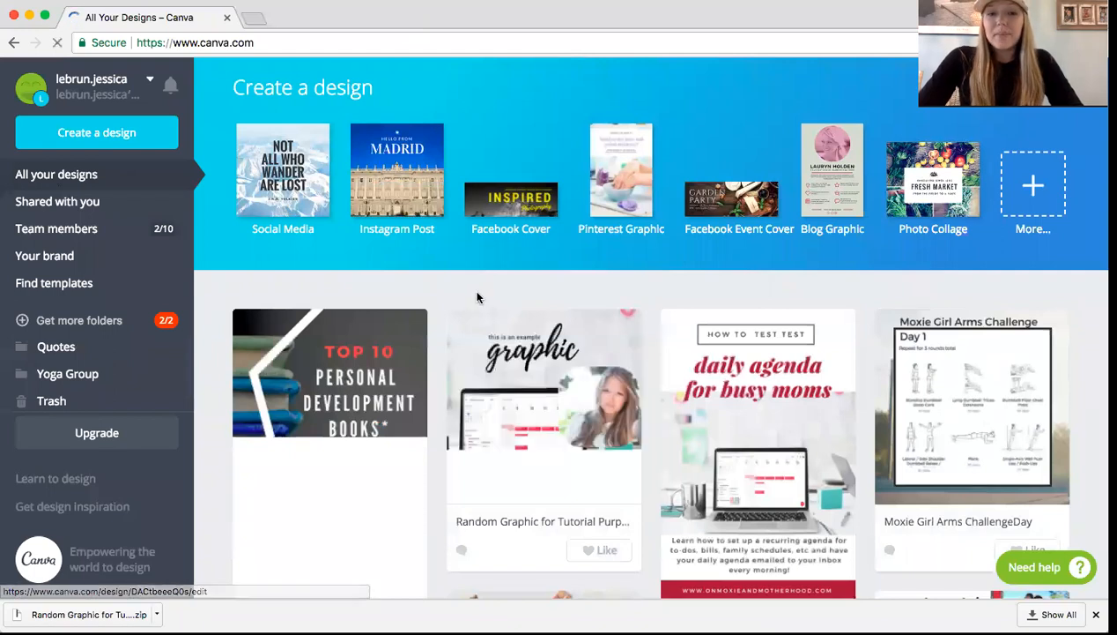
{"action": "scroll", "coordinate": [477, 297], "scroll_direction": "down", "scroll_amount": 1}
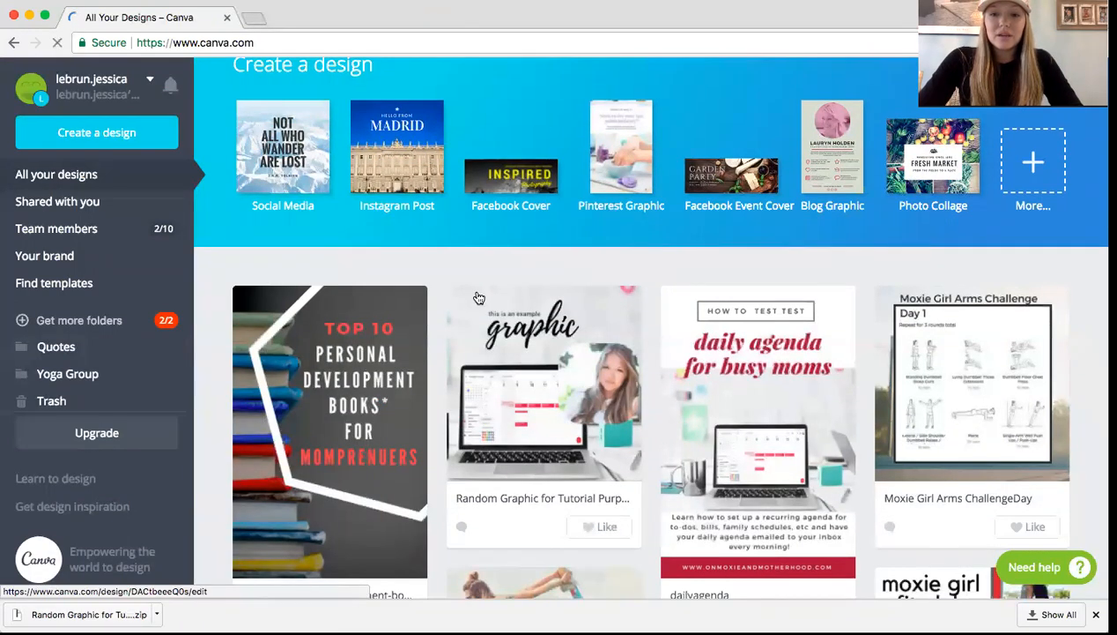
{"action": "scroll", "coordinate": [476, 297], "scroll_direction": "down", "scroll_amount": 1}
{"action": "scroll", "coordinate": [478, 297], "scroll_direction": "down", "scroll_amount": 1}
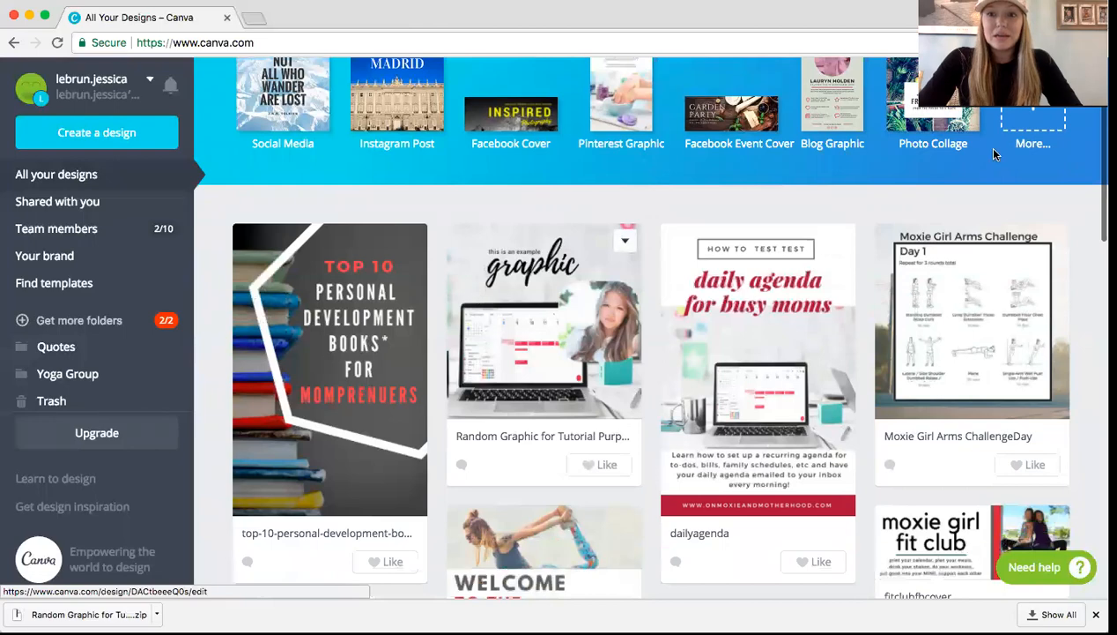
{"action": "scroll", "coordinate": [646, 353], "scroll_direction": "down", "scroll_amount": 1}
{"action": "scroll", "coordinate": [1090, 250], "scroll_direction": "down", "scroll_amount": 10}
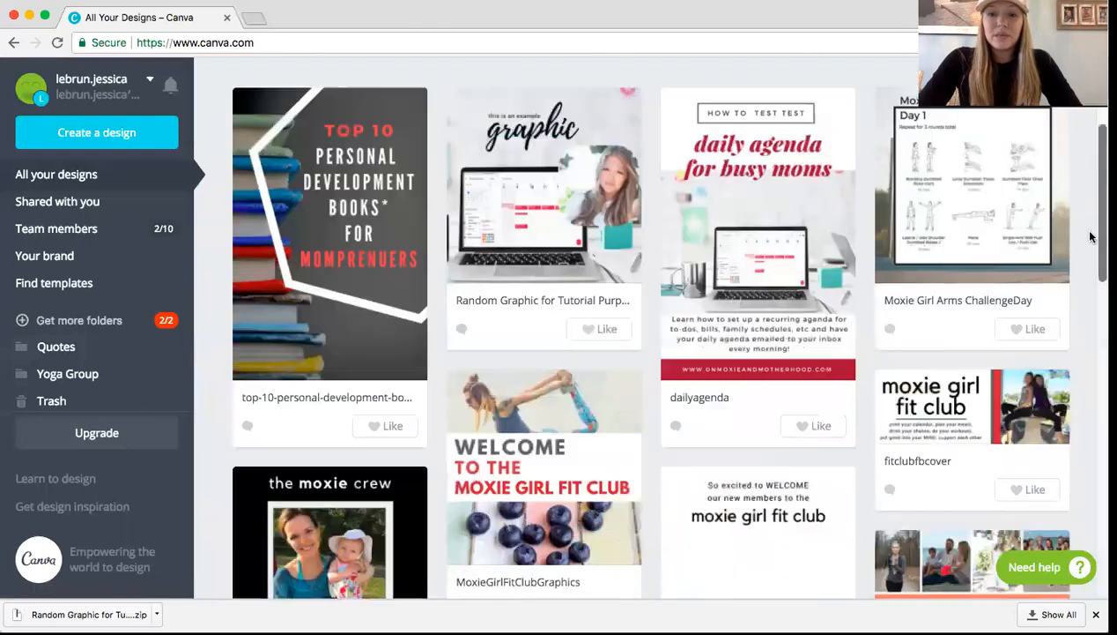
{"action": "scroll", "coordinate": [1088, 351], "scroll_direction": "up", "scroll_amount": 12}
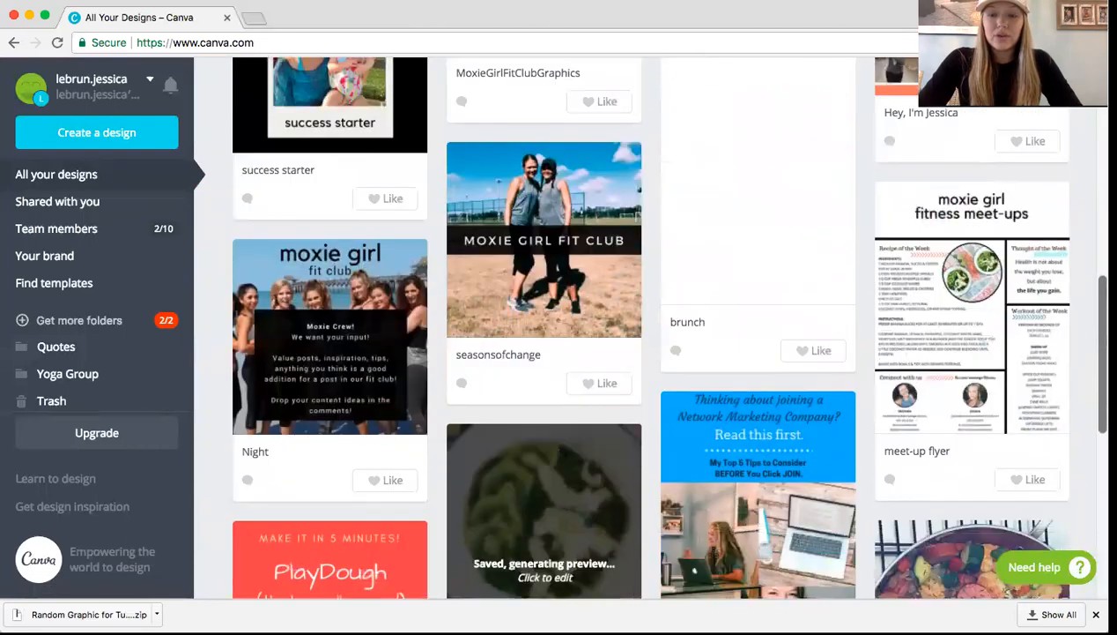
- Search the designs page for "random graphic for tut" to locate the tutorial design, and close the search
{"action": "key", "text": "super+f"}
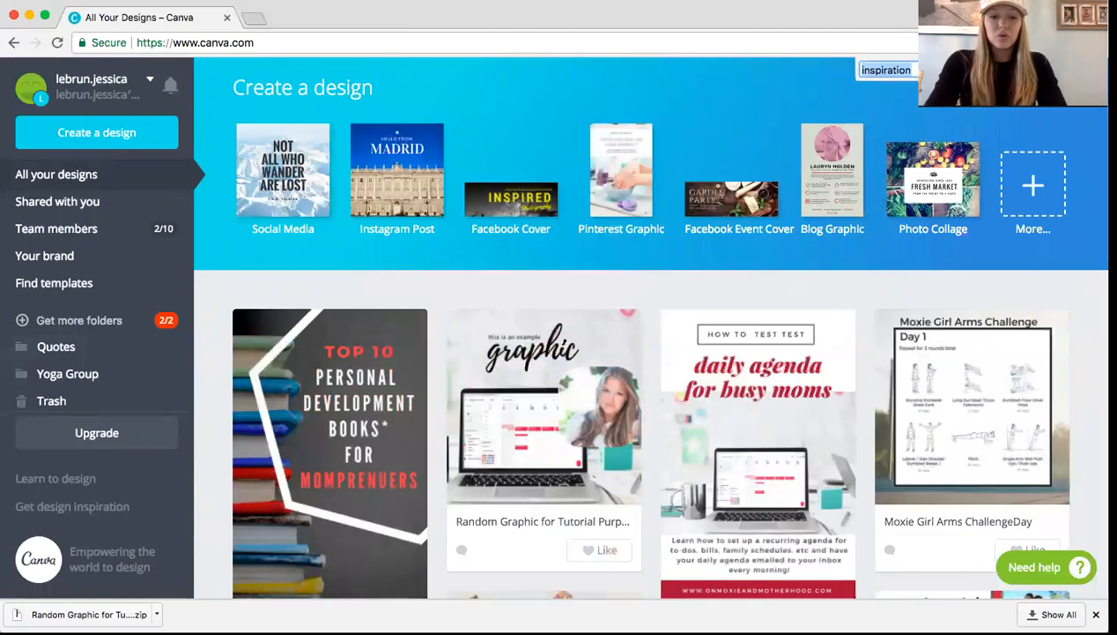
{"action": "type", "text": "random grap"}
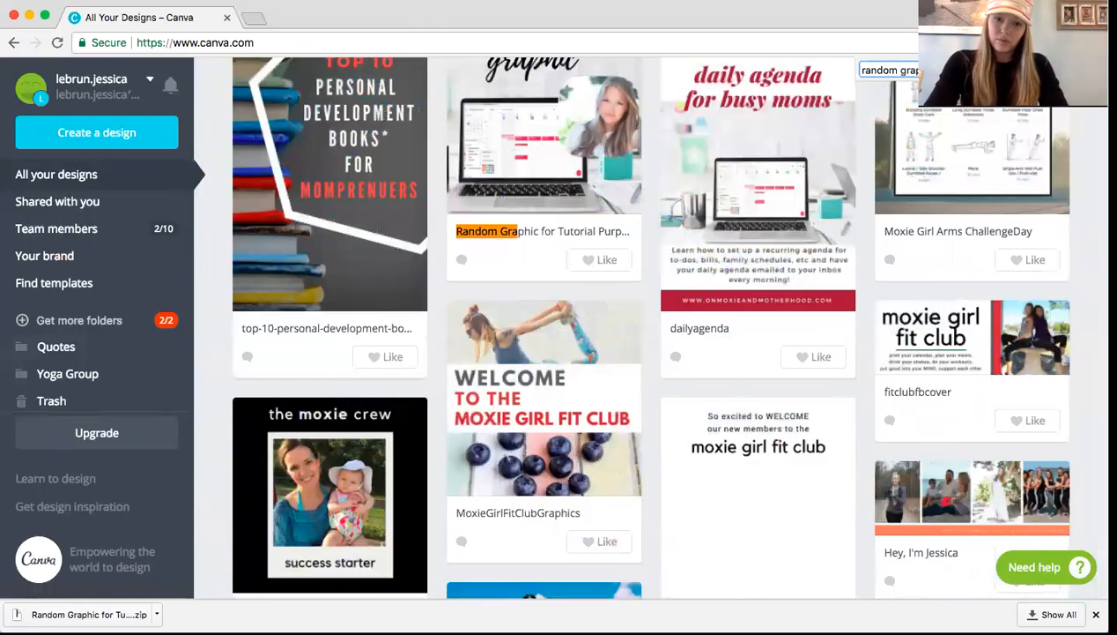
{"action": "type", "text": "hic for tut"}
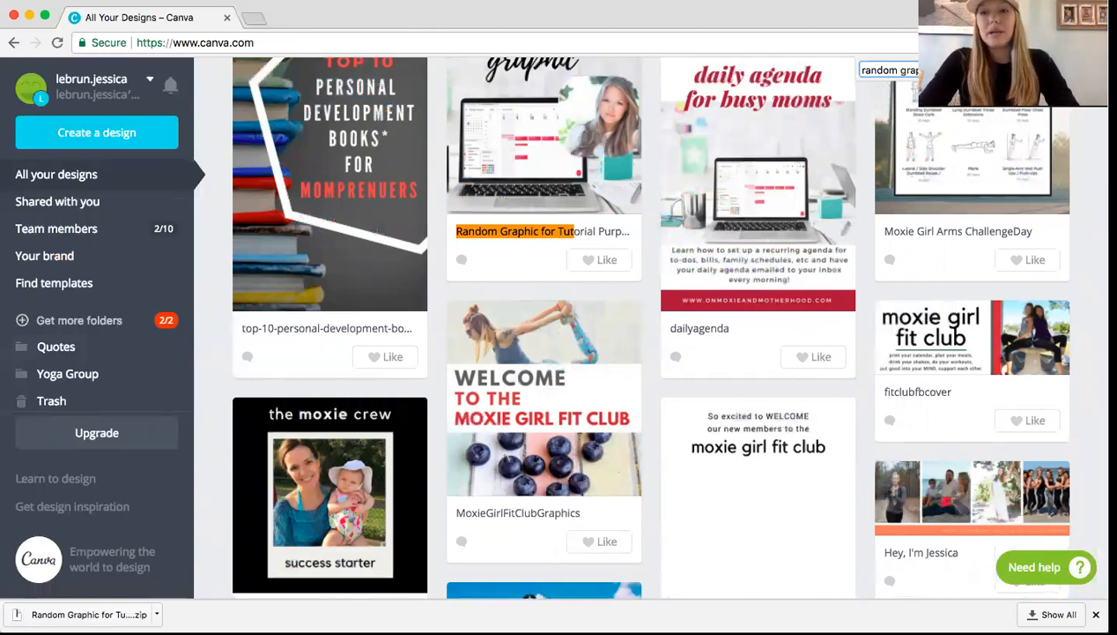
{"action": "key", "text": "Escape"}
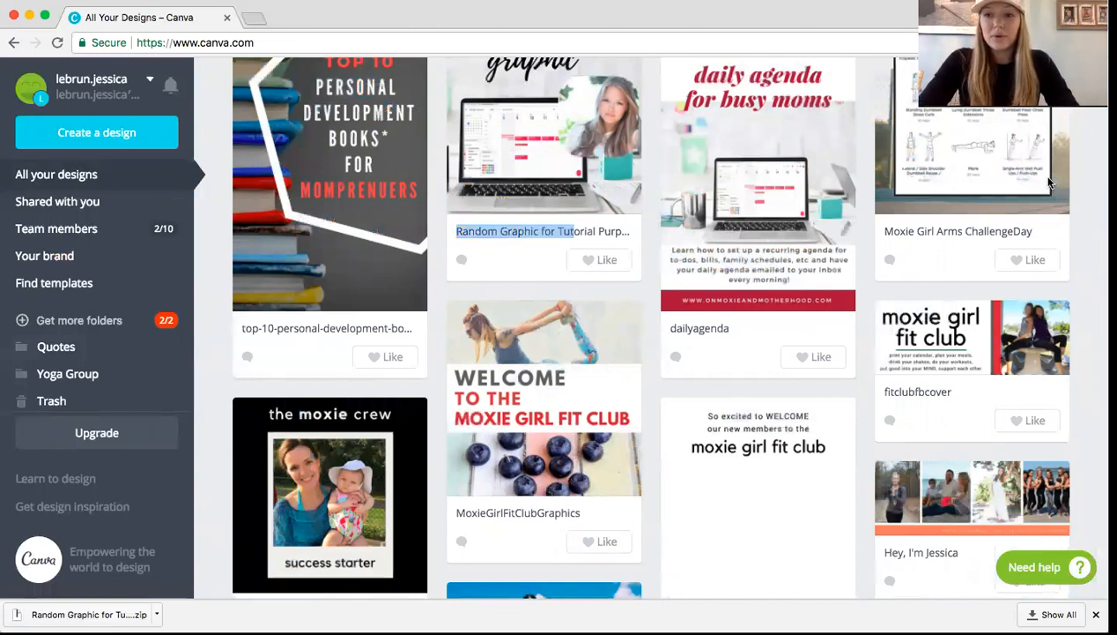
{"action": "left_click", "coordinate": [1088, 113]}
{"action": "scroll", "coordinate": [1088, 112], "scroll_direction": "up", "scroll_amount": 2}
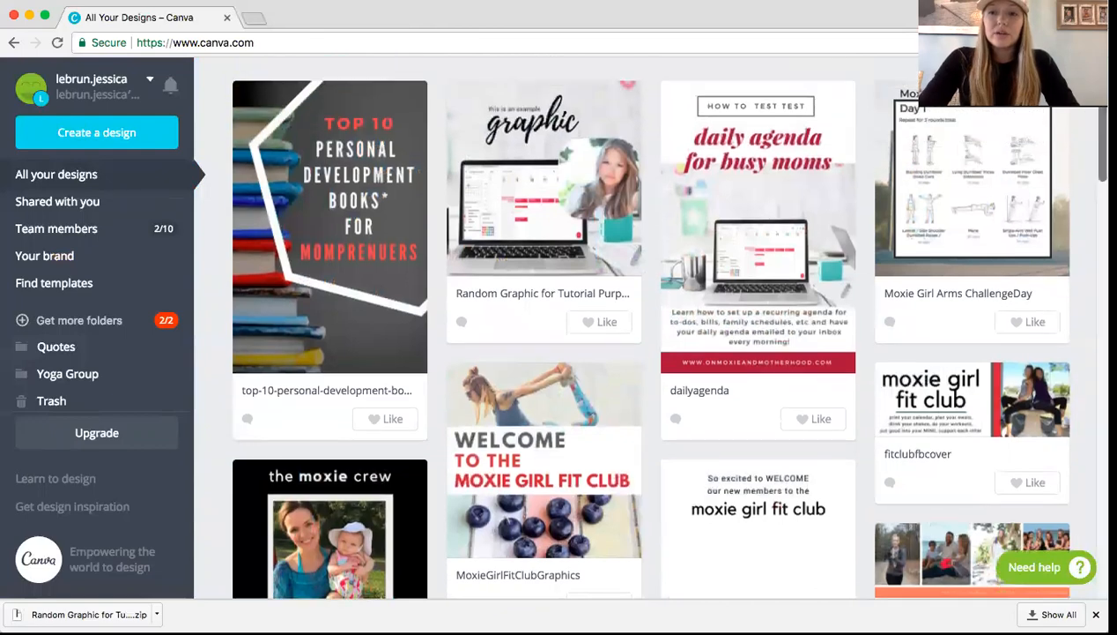
- Create a new blank design from the recommended Pinterest Graphic format, 735 px × 1102 px
{"action": "scroll", "coordinate": [652, 326], "scroll_direction": "up", "scroll_amount": 5}
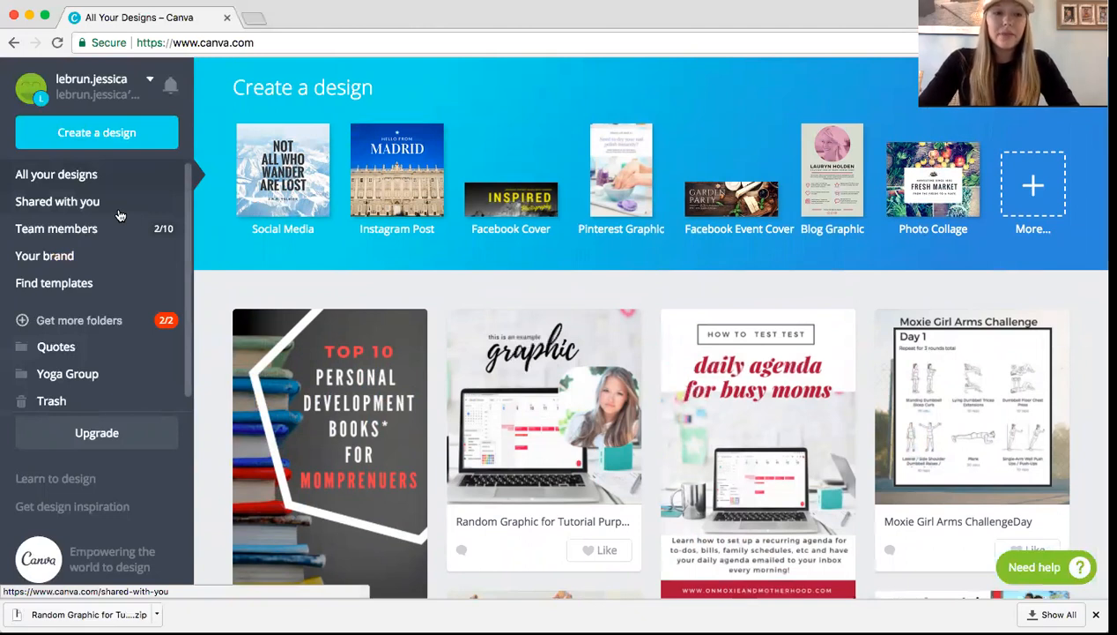
{"action": "left_click", "coordinate": [152, 142]}
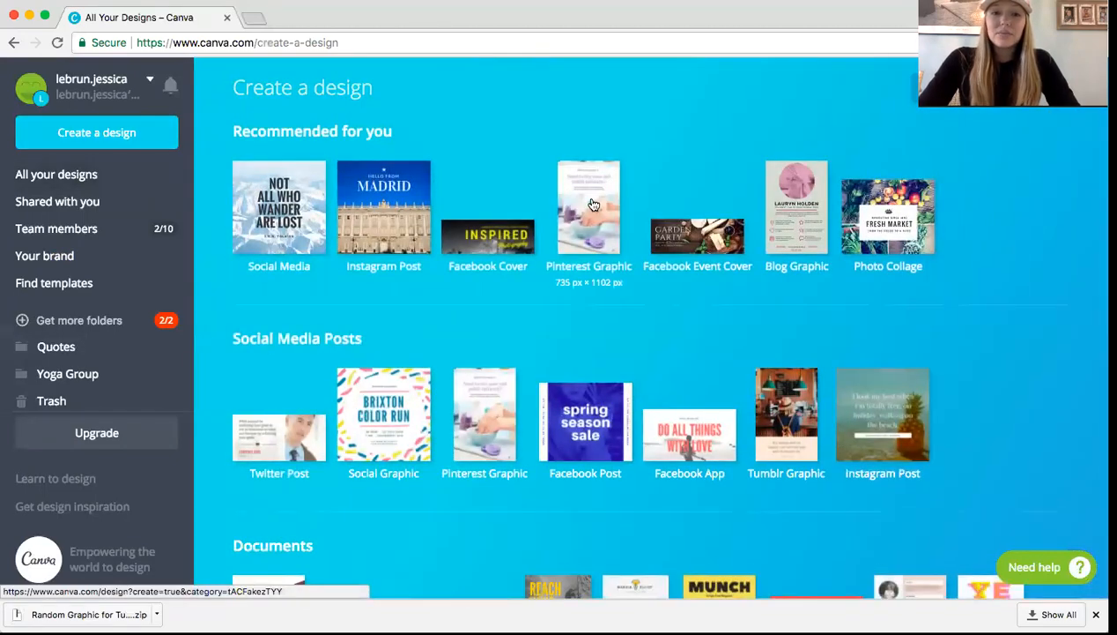
{"action": "left_click", "coordinate": [593, 204]}
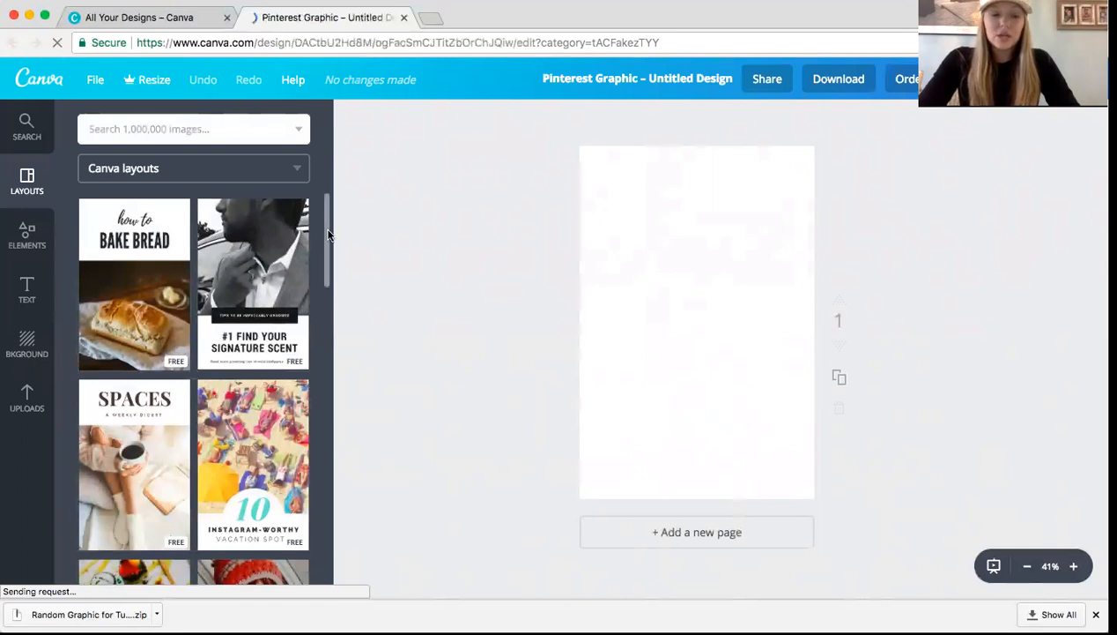
- Browse the Canva layouts offered for the Pinterest graphic to examine the available free templates
{"action": "scroll", "coordinate": [328, 233], "scroll_direction": "down", "scroll_amount": 5}
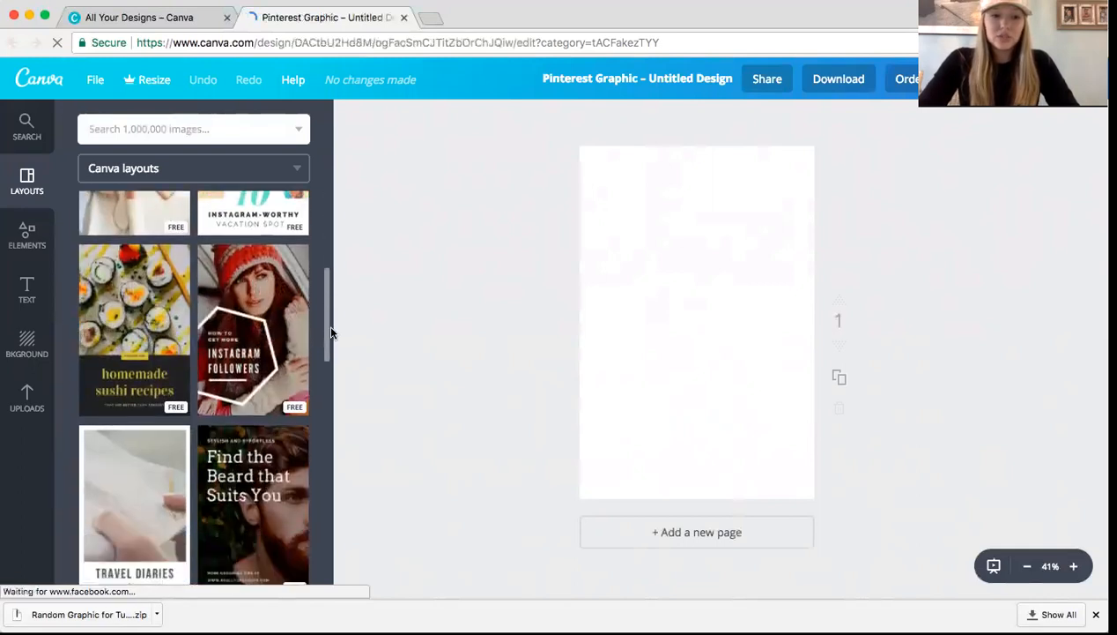
{"action": "scroll", "coordinate": [331, 332], "scroll_direction": "down", "scroll_amount": 4}
{"action": "scroll", "coordinate": [325, 370], "scroll_direction": "down", "scroll_amount": 3}
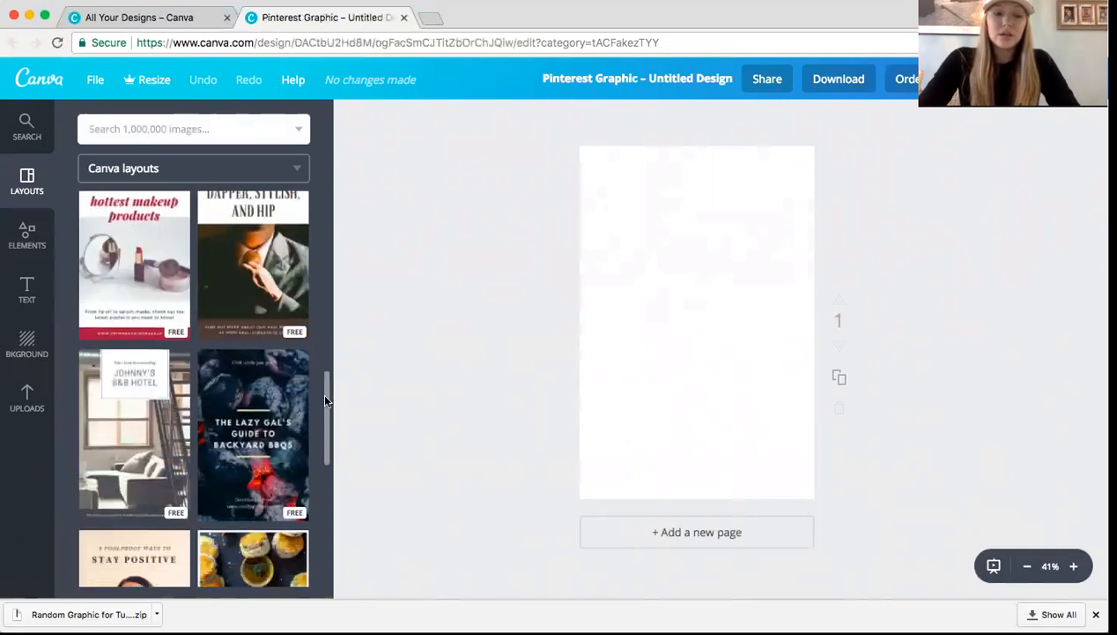
{"action": "scroll", "coordinate": [324, 401], "scroll_direction": "down", "scroll_amount": 3}
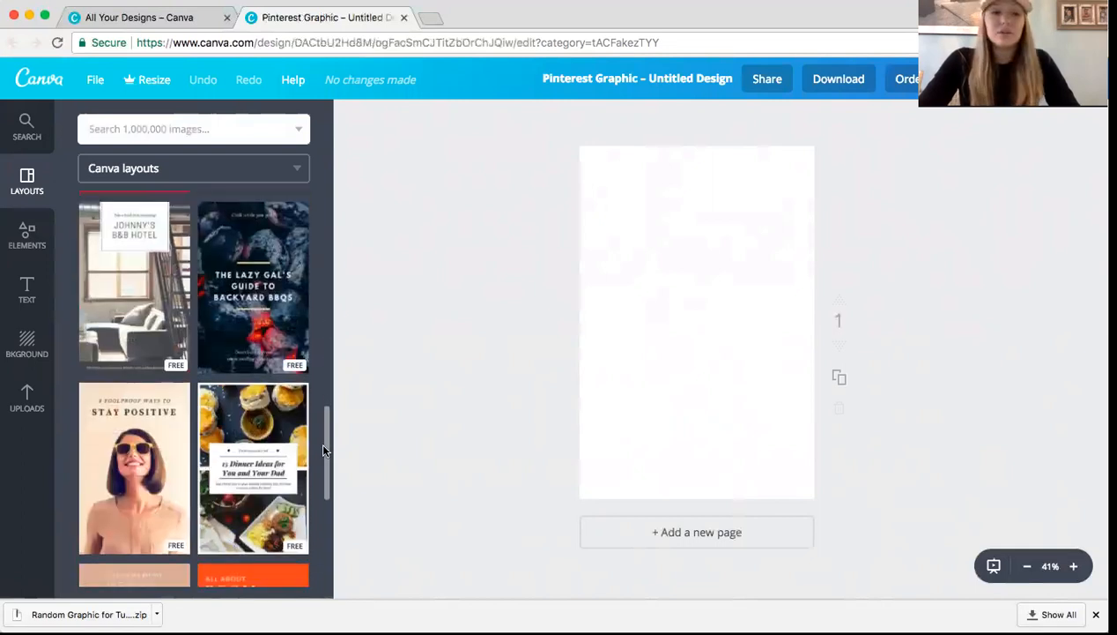
{"action": "scroll", "coordinate": [323, 450], "scroll_direction": "down", "scroll_amount": 3}
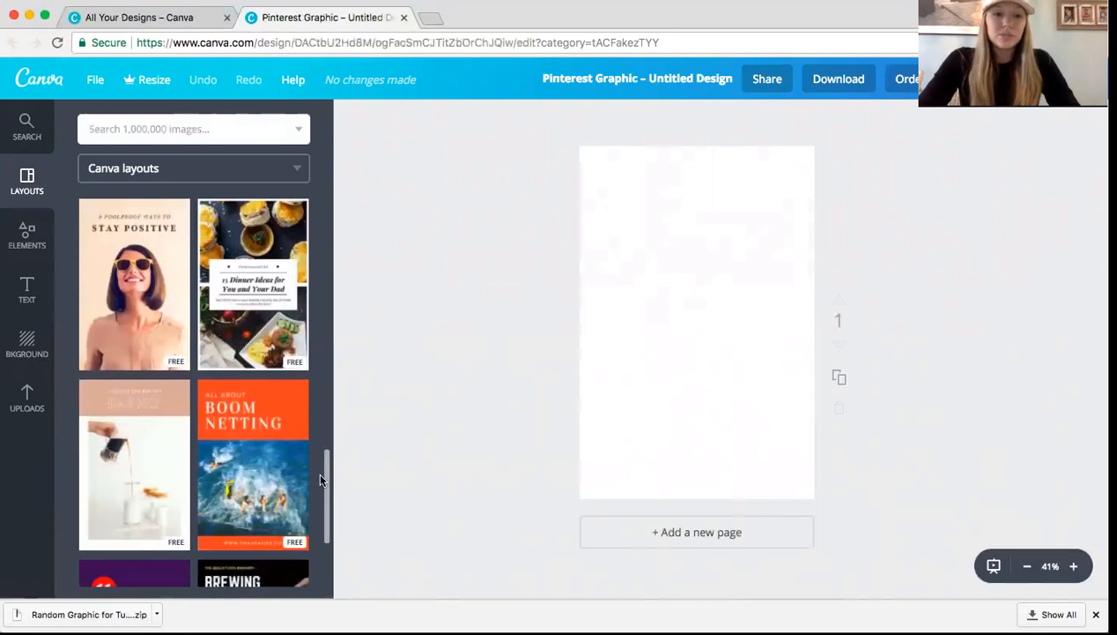
{"action": "scroll", "coordinate": [319, 475], "scroll_direction": "down", "scroll_amount": 5}
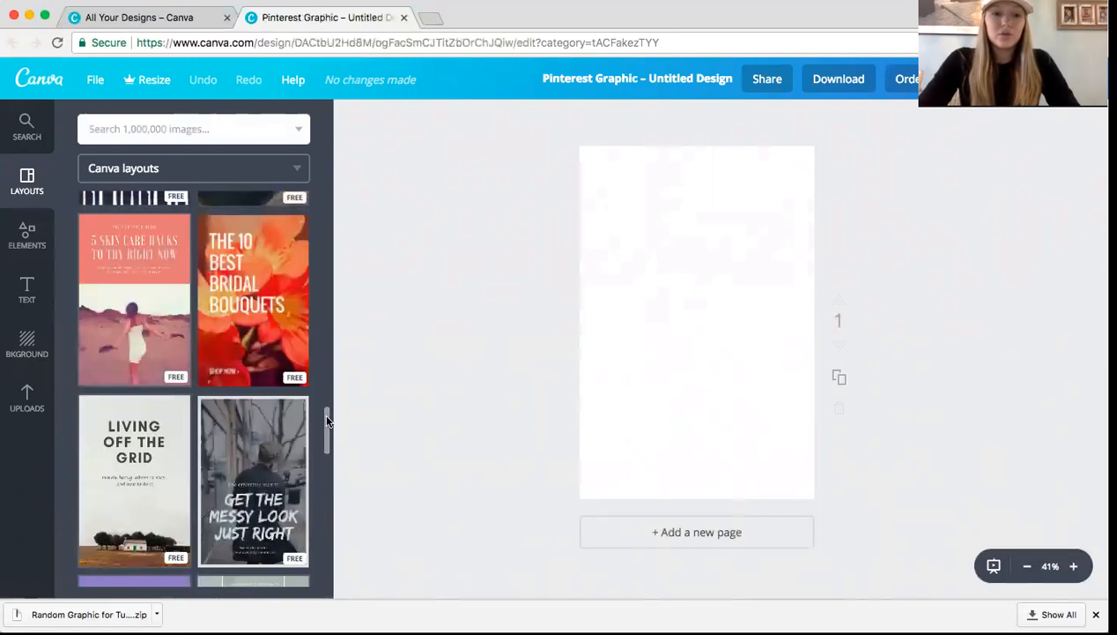
{"action": "scroll", "coordinate": [325, 423], "scroll_direction": "down", "scroll_amount": 4}
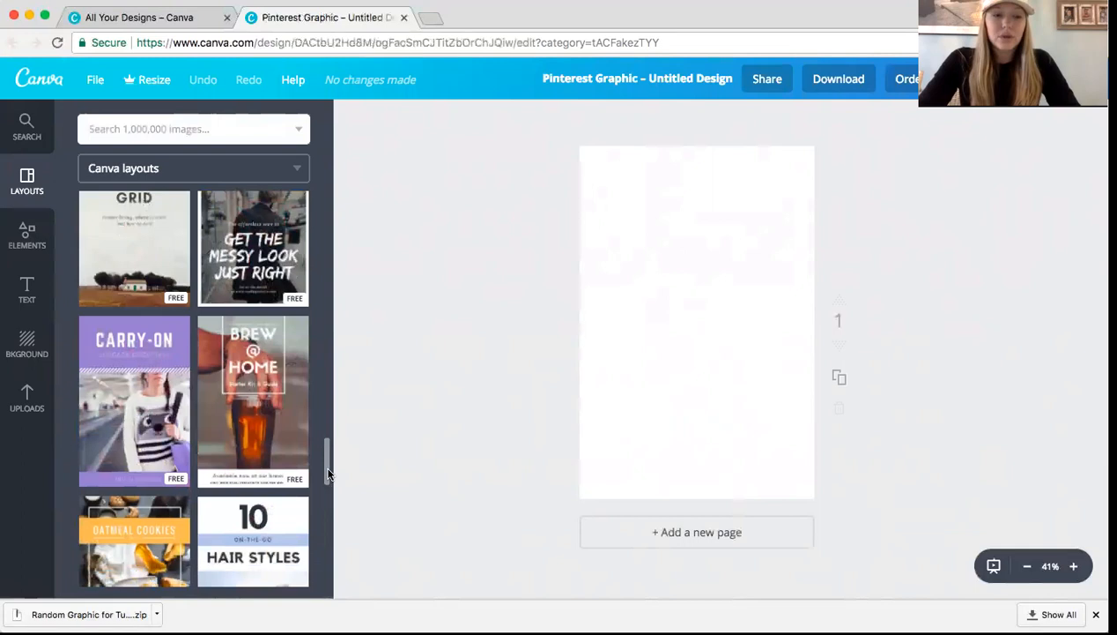
{"action": "scroll", "coordinate": [327, 474], "scroll_direction": "down", "scroll_amount": 5}
{"action": "scroll", "coordinate": [327, 511], "scroll_direction": "down", "scroll_amount": 5}
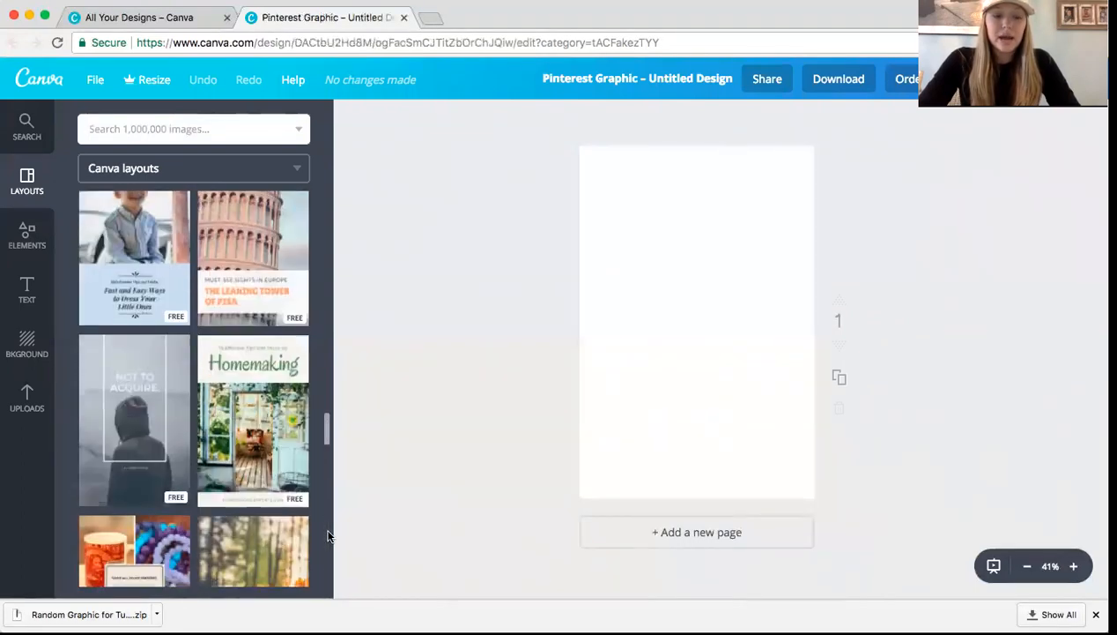
{"action": "scroll", "coordinate": [327, 535], "scroll_direction": "down", "scroll_amount": 5}
{"action": "scroll", "coordinate": [324, 476], "scroll_direction": "down", "scroll_amount": 5}
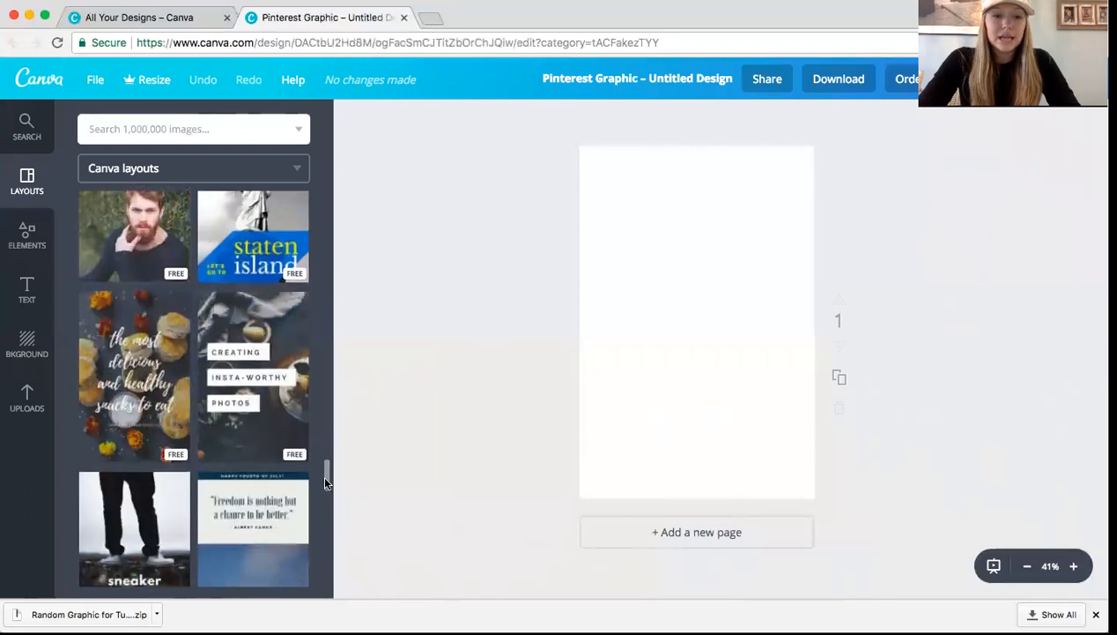
{"action": "scroll", "coordinate": [324, 472], "scroll_direction": "up", "scroll_amount": 2}
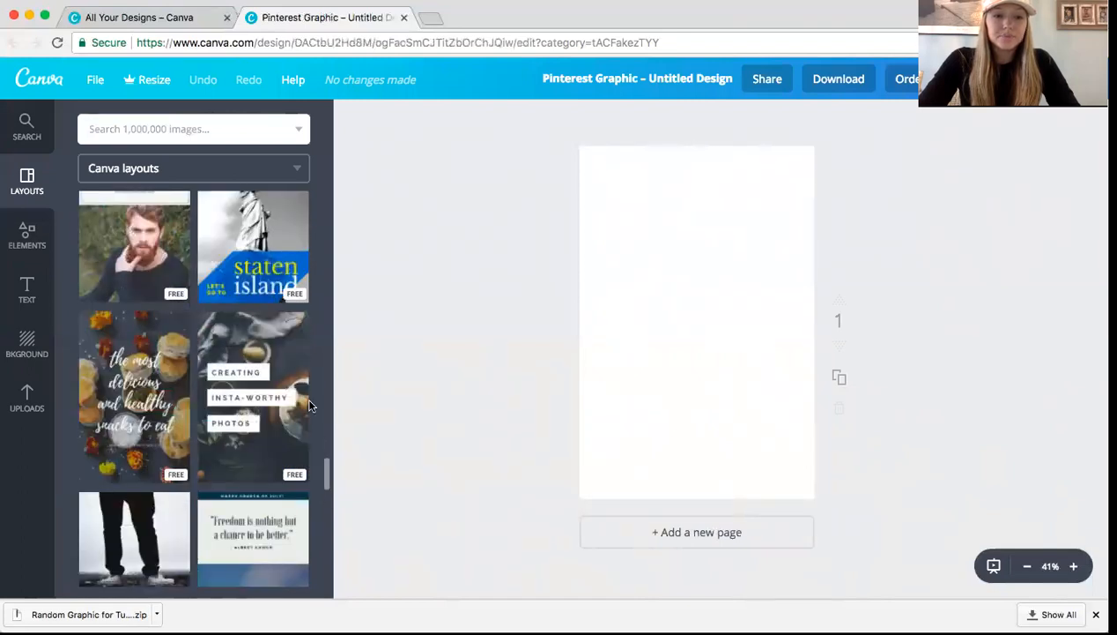
- Apply the free "Ways to Wash your Face" layout from the Canva layouts to the Pinterest graphic
{"action": "left_click_drag", "start_coordinate": [321, 467], "coordinate": [324, 512]}
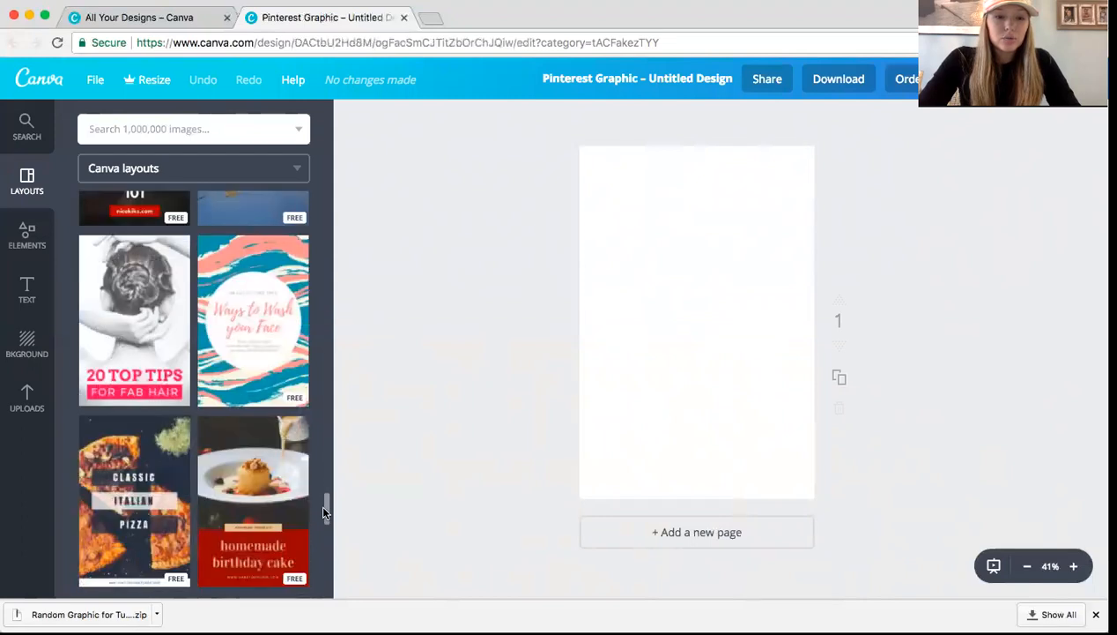
{"action": "left_click", "coordinate": [257, 398]}
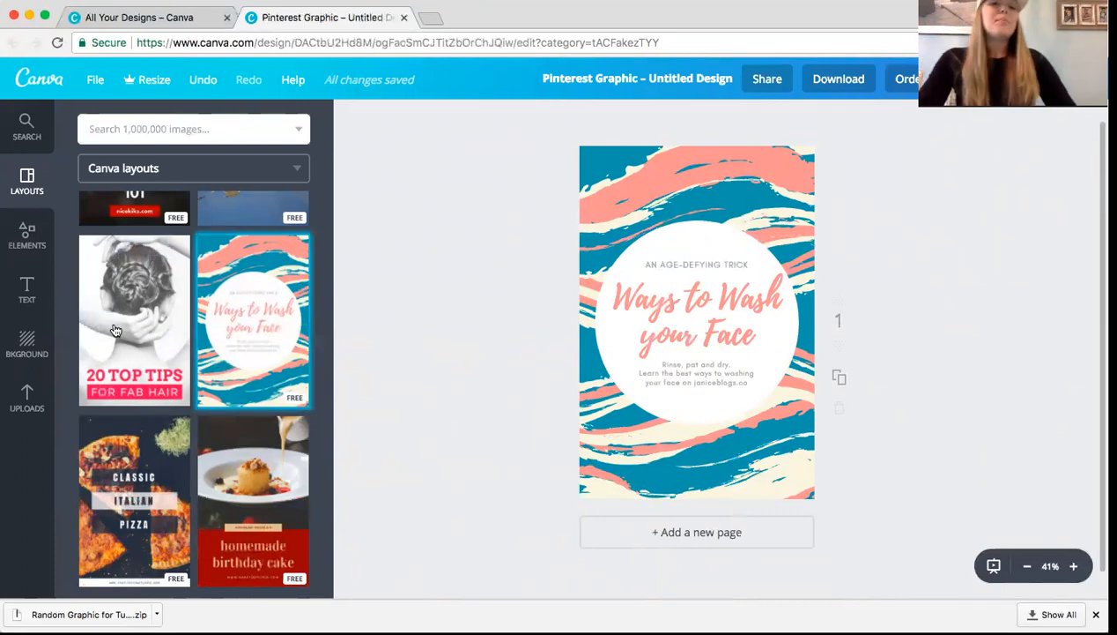
- Bring up the uploaded images and delete the layout's wavy pattern and solid blue background, keeping the white circle and text
{"action": "left_click", "coordinate": [27, 346]}
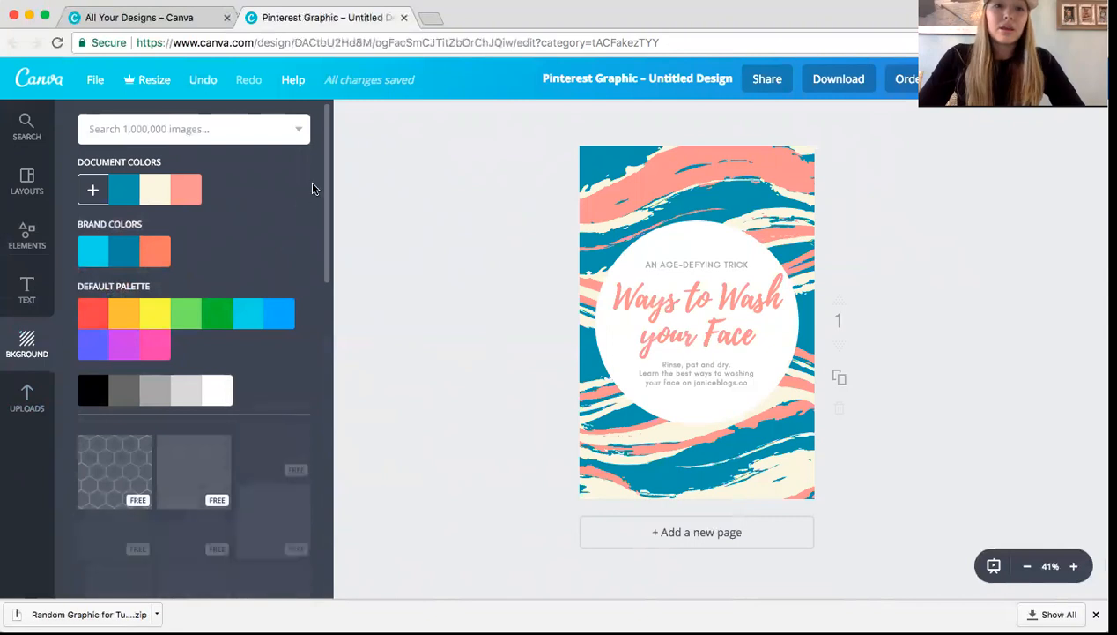
{"action": "left_click", "coordinate": [27, 398]}
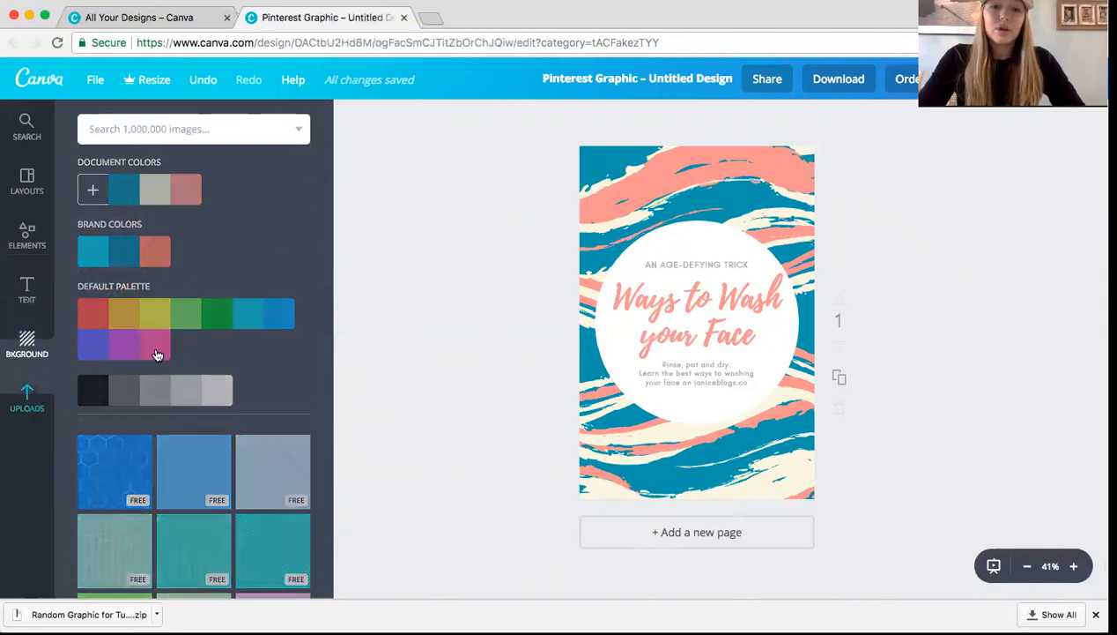
{"action": "left_click_drag", "start_coordinate": [324, 176], "coordinate": [324, 441]}
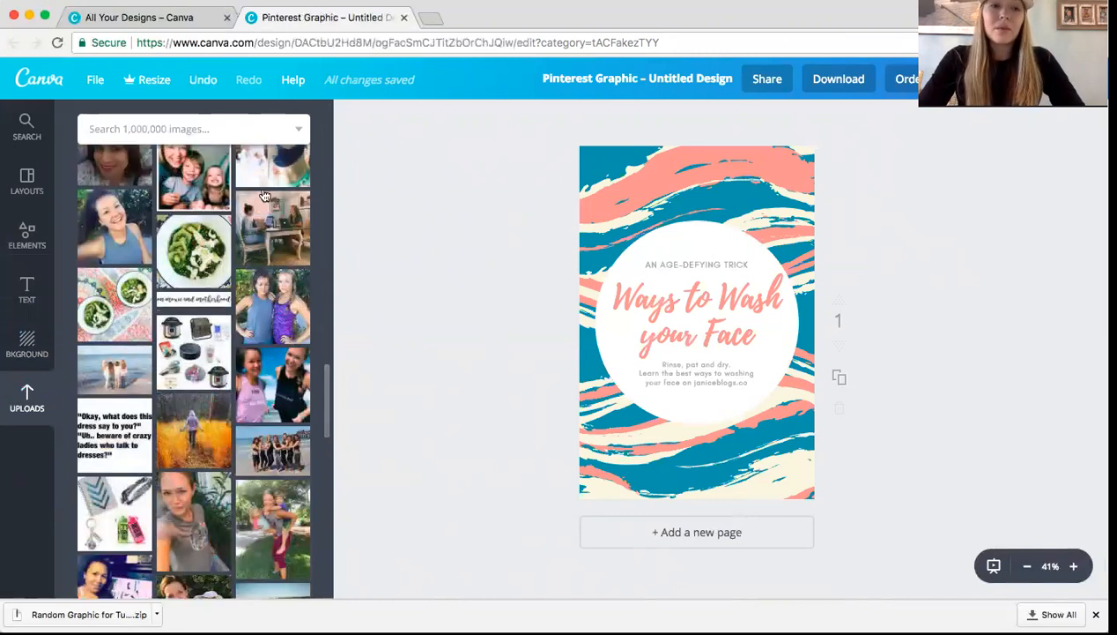
{"action": "left_click", "coordinate": [631, 184]}
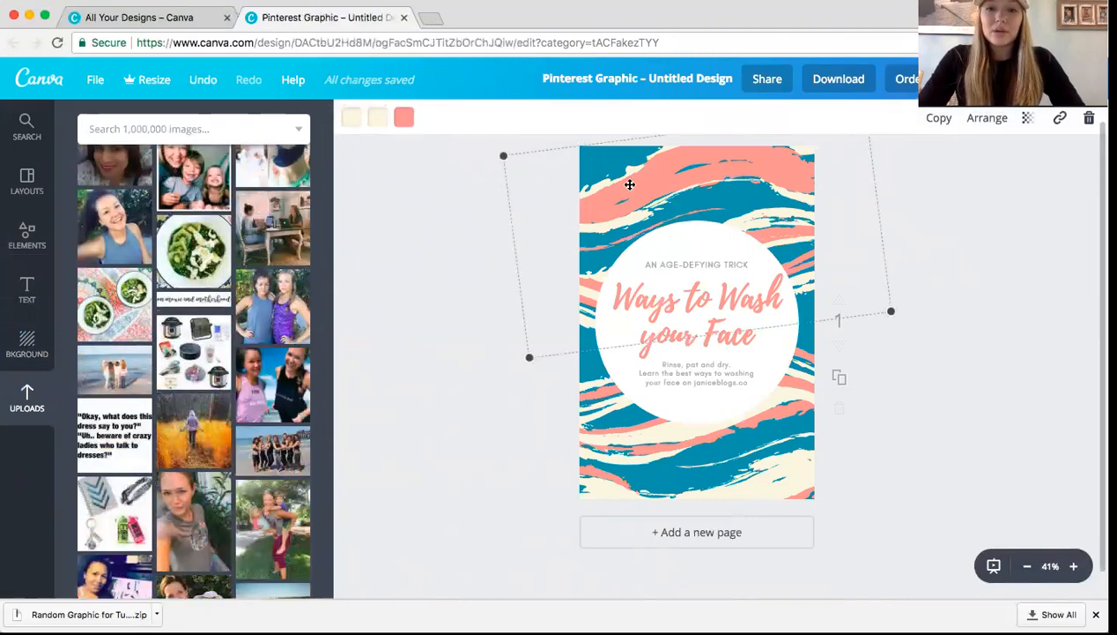
{"action": "left_click_drag", "start_coordinate": [630, 184], "coordinate": [590, 429]}
{"action": "key", "text": "Delete"}
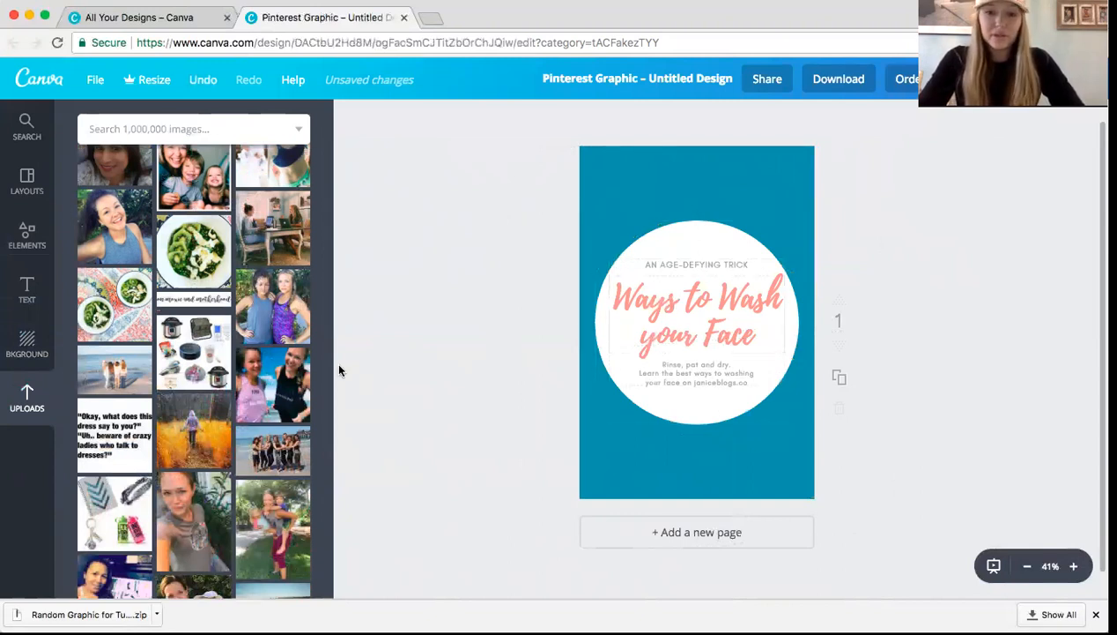
{"action": "left_click", "coordinate": [614, 161]}
{"action": "key", "text": "Delete"}
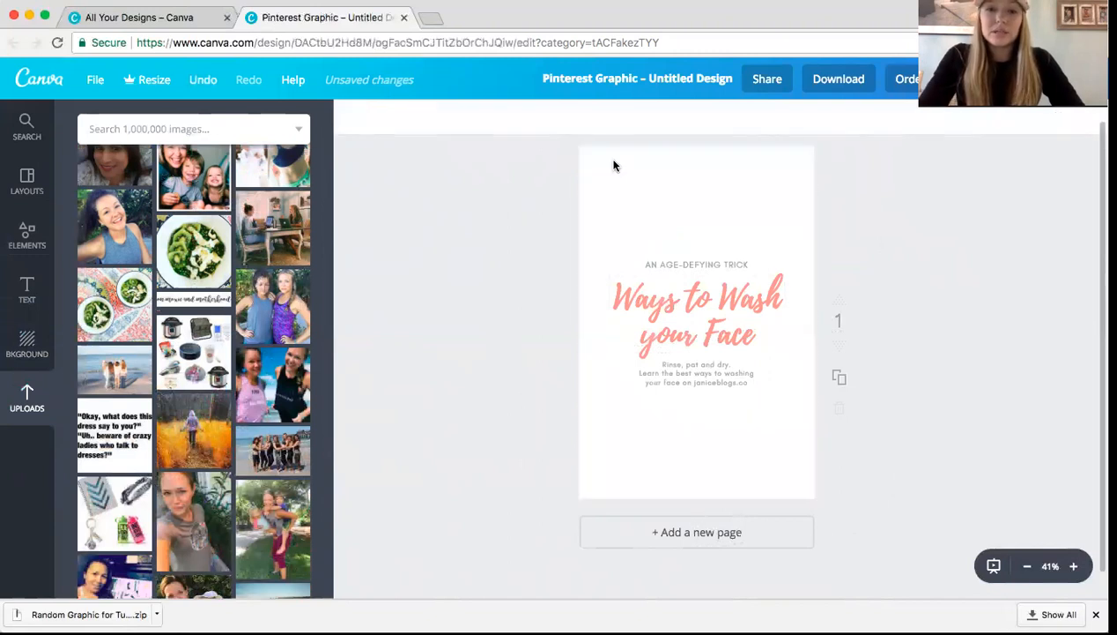
- Add the uploaded photo of two green smoothie bowls on a patterned cloth and enlarge it to fill the page behind the circle
{"action": "left_click", "coordinate": [114, 322]}
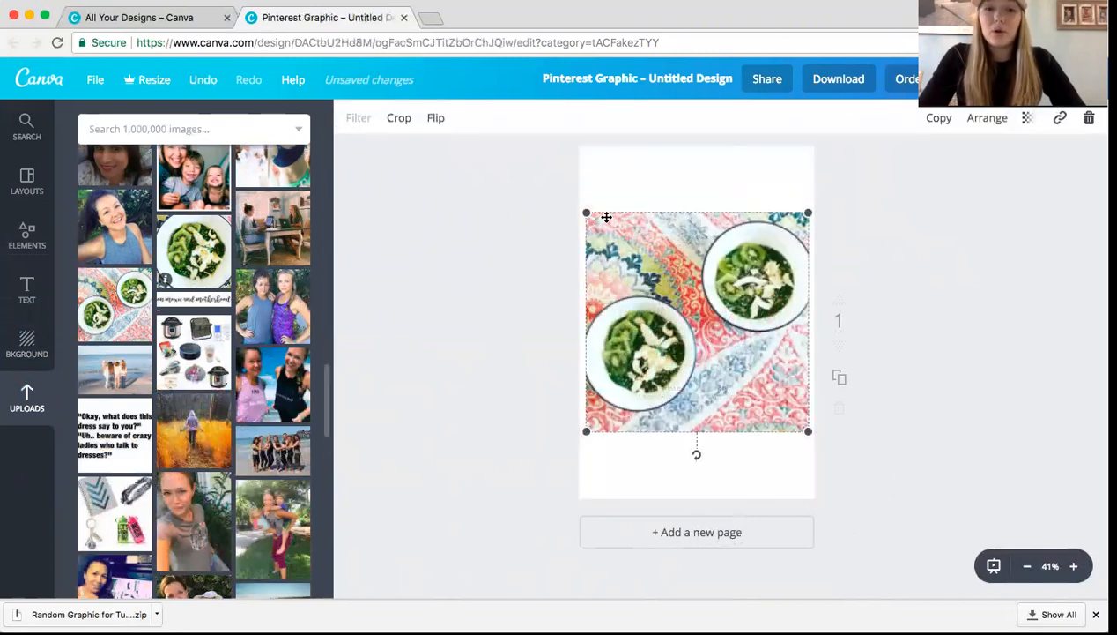
{"action": "left_click_drag", "start_coordinate": [581, 211], "coordinate": [502, 130]}
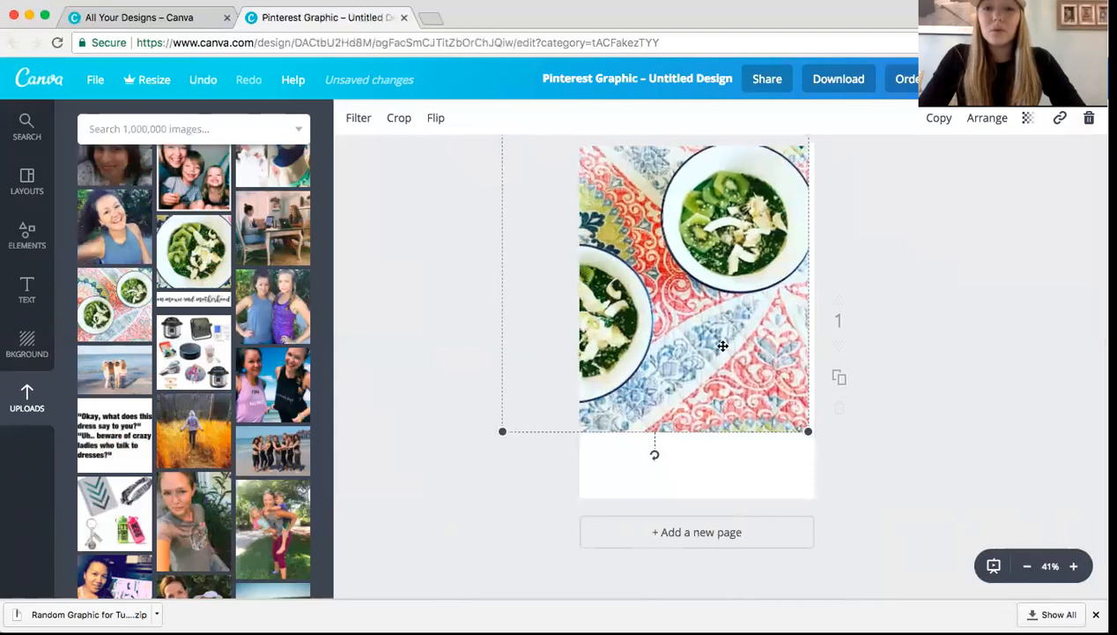
{"action": "left_click_drag", "start_coordinate": [806, 431], "coordinate": [856, 540]}
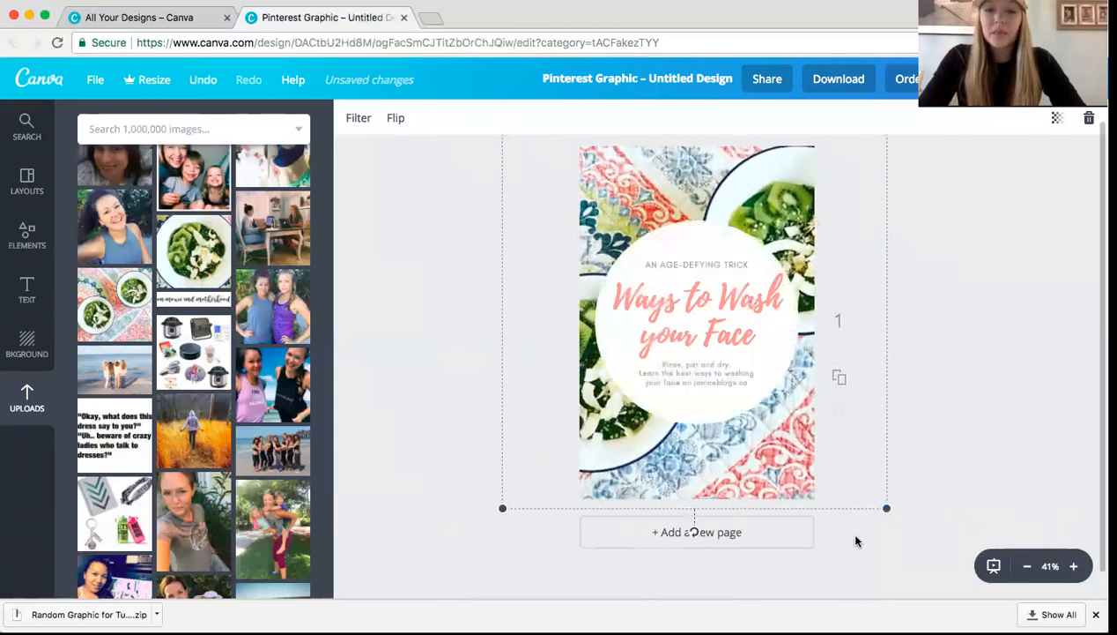
{"action": "left_click", "coordinate": [410, 263]}
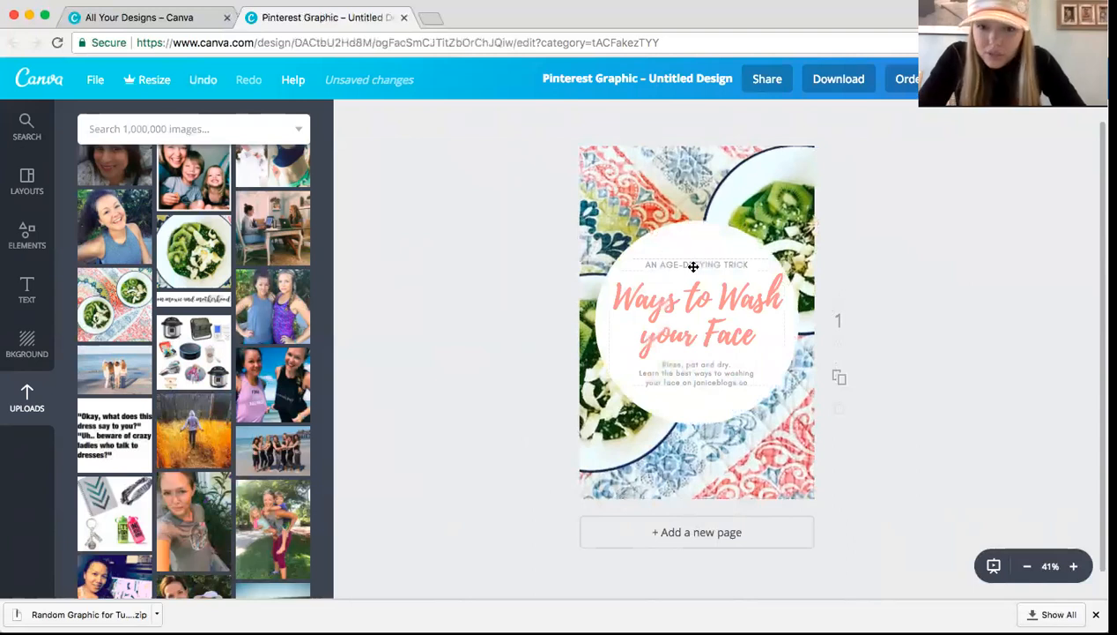
- Replace the small top line with "RECIPE" and the script heading with "World's Best Smoothie Bowl"
{"action": "left_click", "coordinate": [697, 264]}
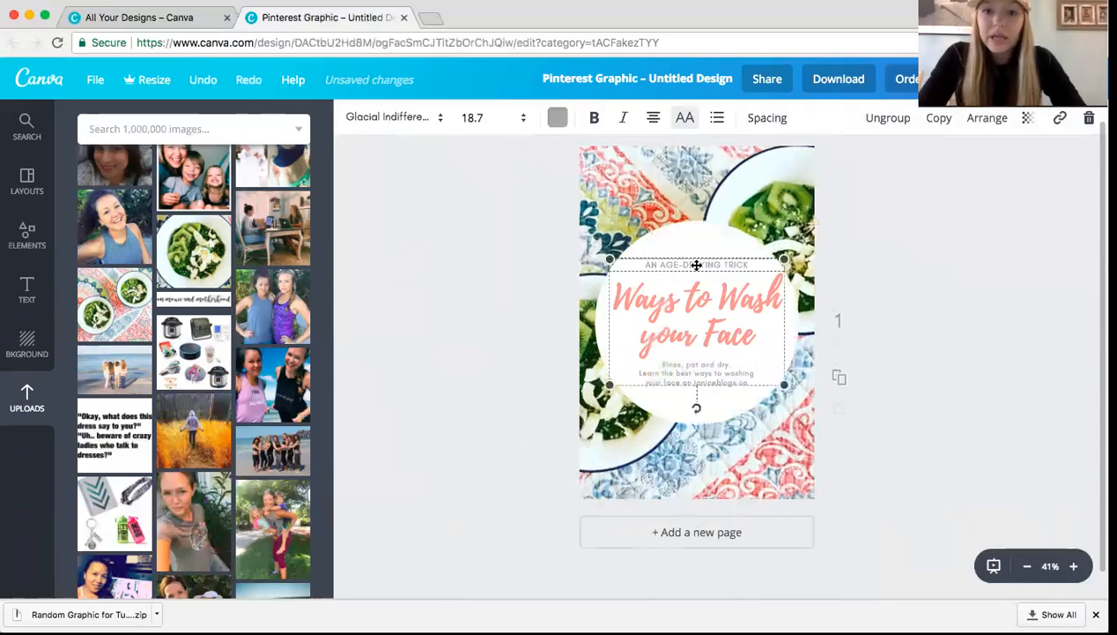
{"action": "triple_click", "coordinate": [703, 264]}
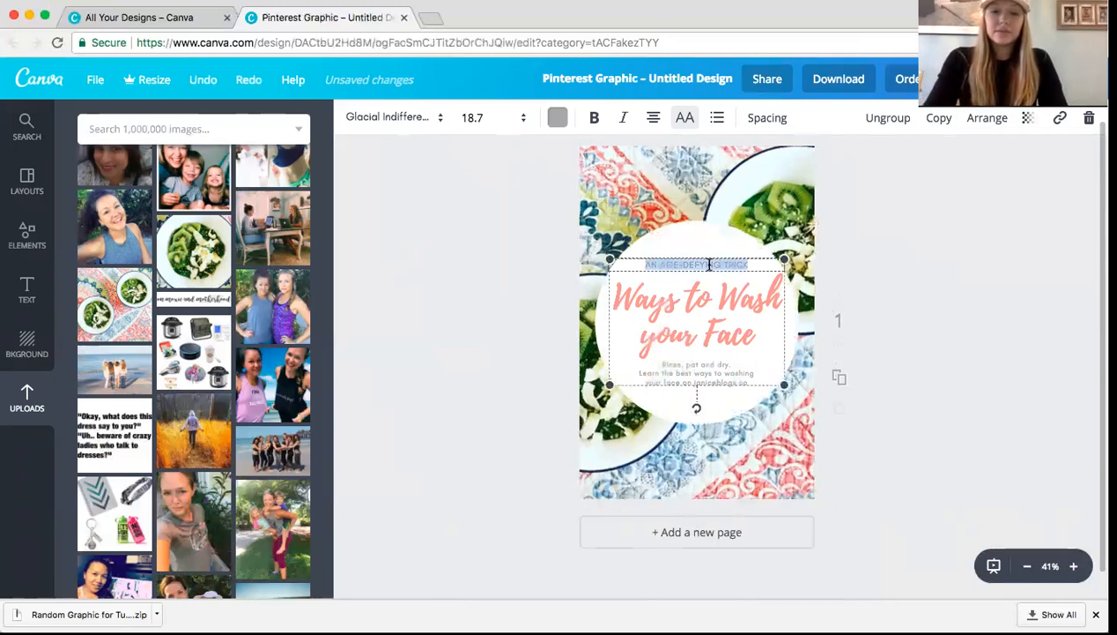
{"action": "type", "text": "RECIPE"}
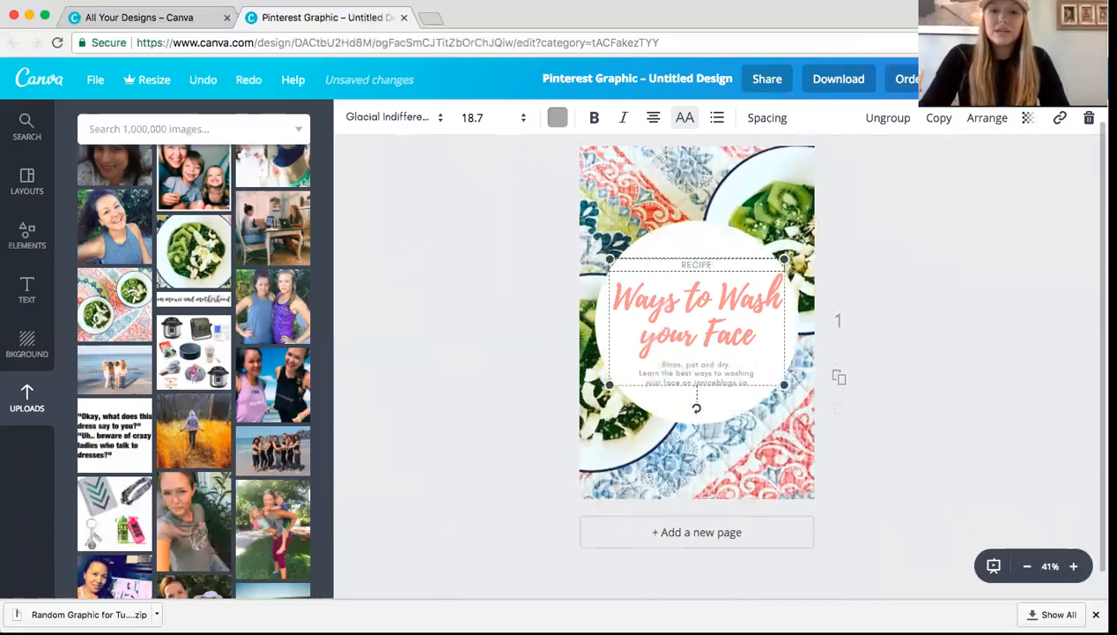
{"action": "left_click", "coordinate": [659, 298]}
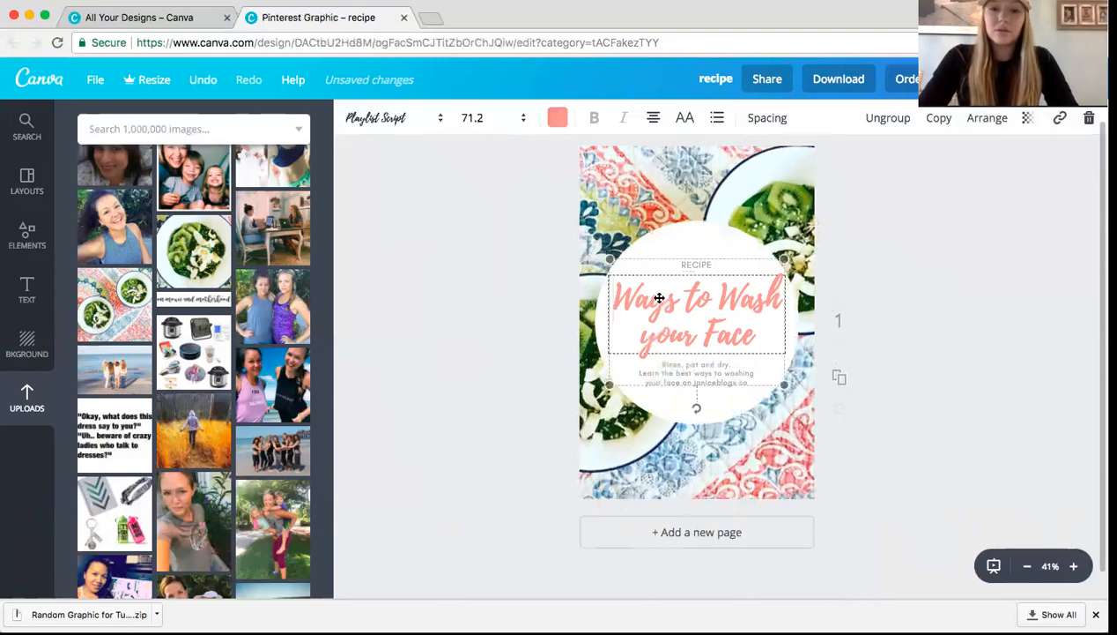
{"action": "double_click", "coordinate": [659, 298]}
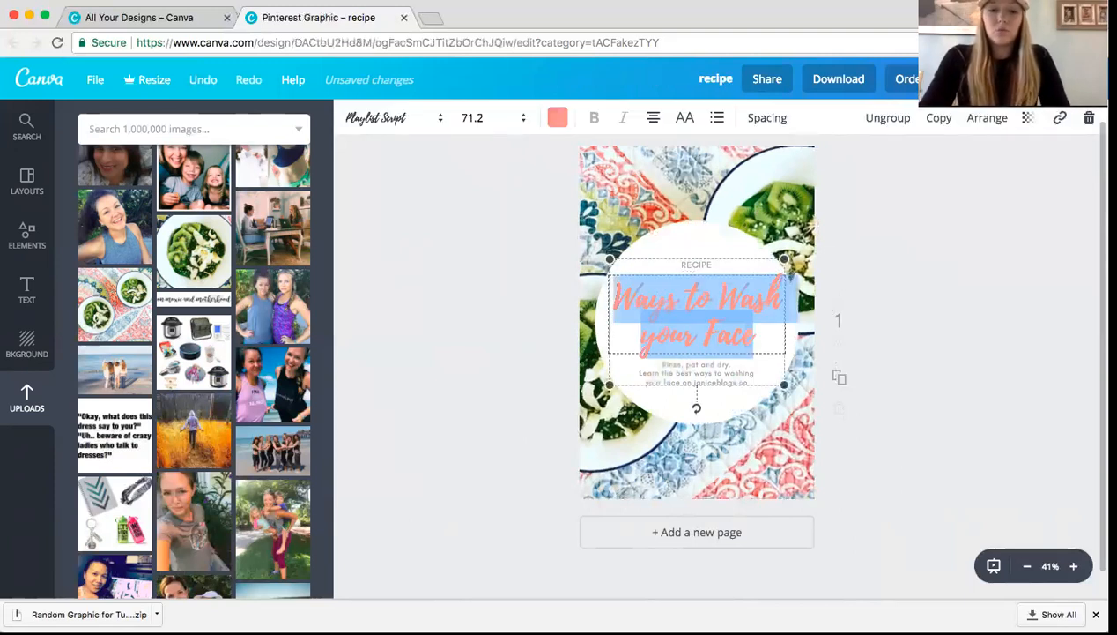
{"action": "type", "text": "World's Best Smoothie Bowl"}
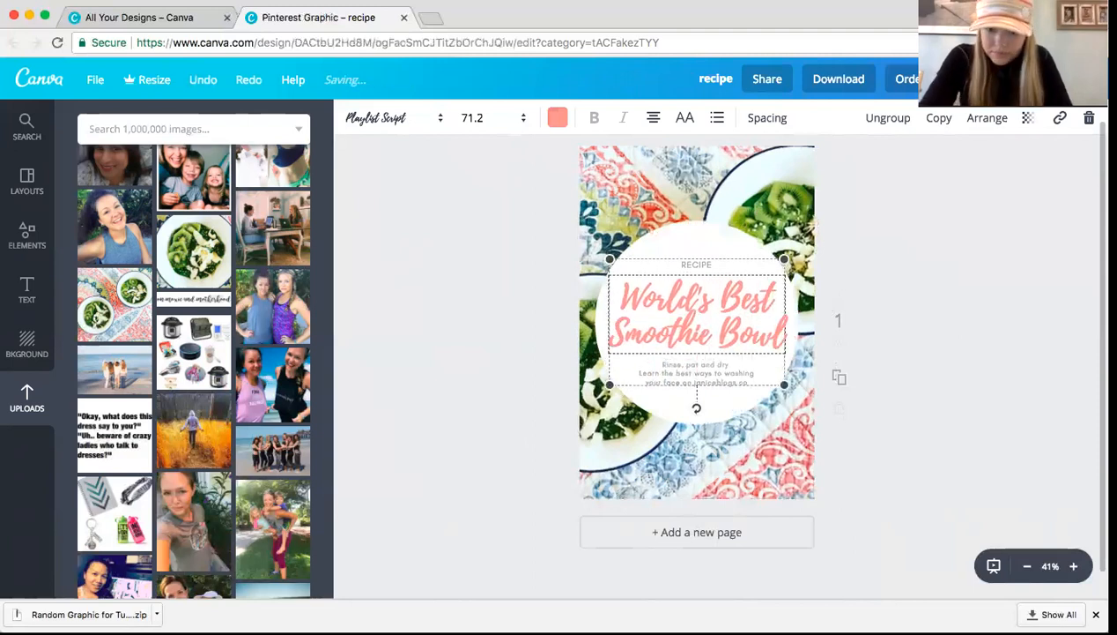
{"action": "triple_click", "coordinate": [689, 371]}
{"action": "key", "text": "ctrl+a"}
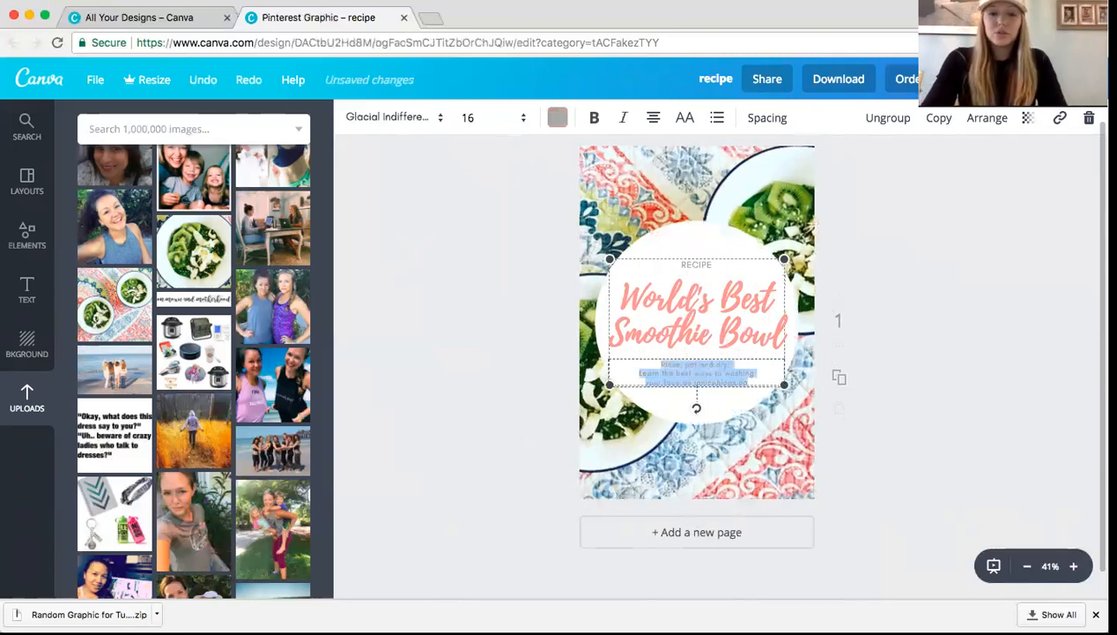
{"action": "key", "text": "BackSpace"}
{"action": "type", "text": "www.anmoxie"}
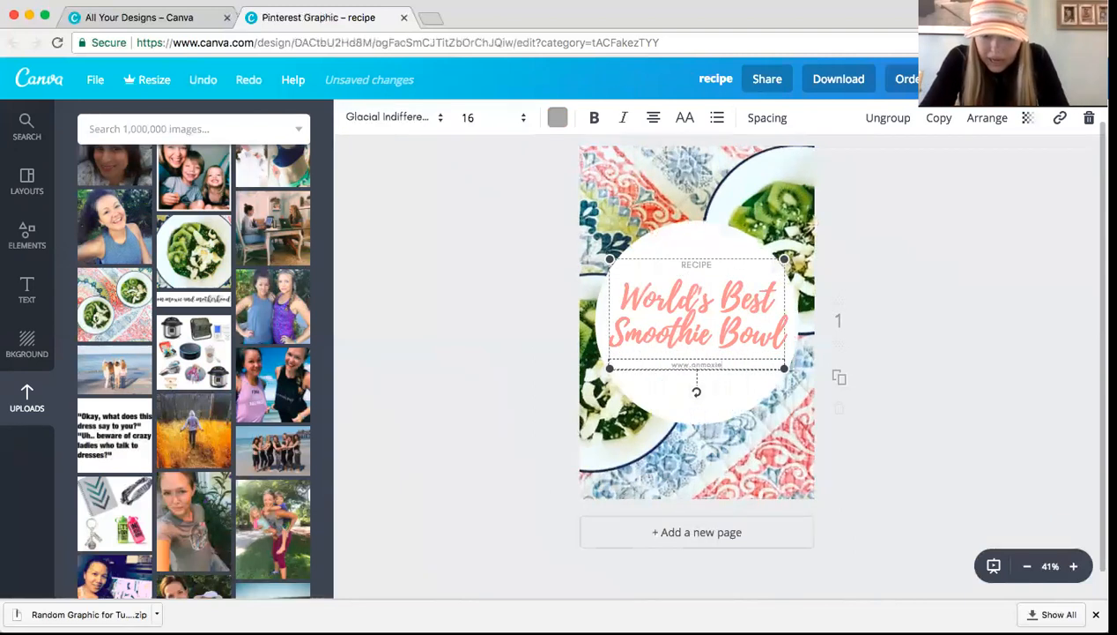
{"action": "type", "text": "andmotherhood.com"}
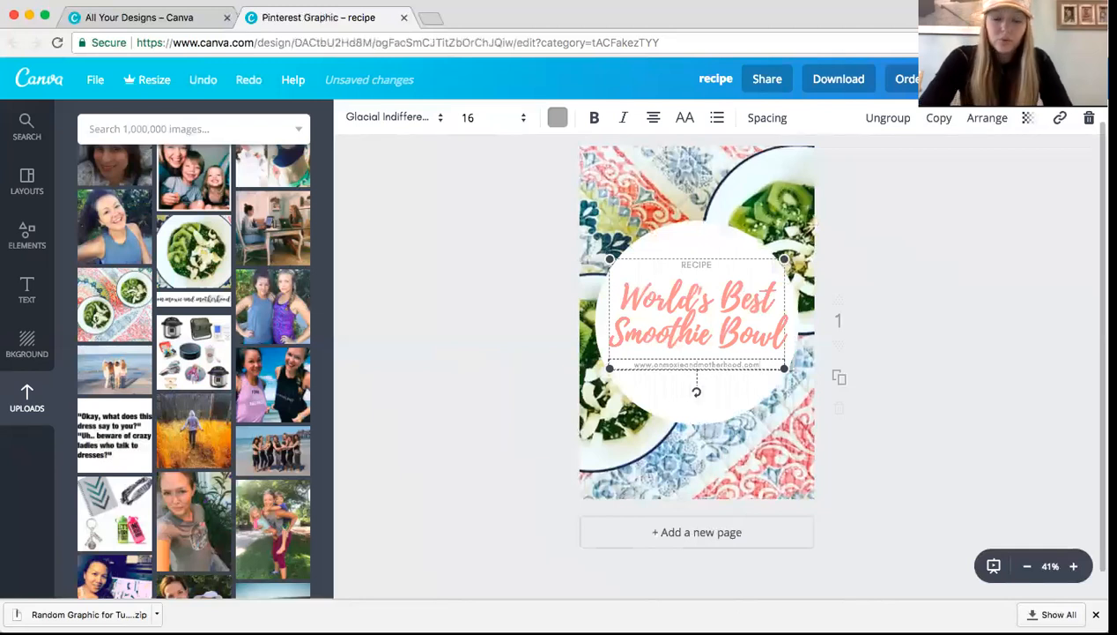
{"action": "left_click", "coordinate": [949, 390]}
- Move the grouped text down slightly so that it is centred inside the white circle
{"action": "left_click", "coordinate": [689, 266]}
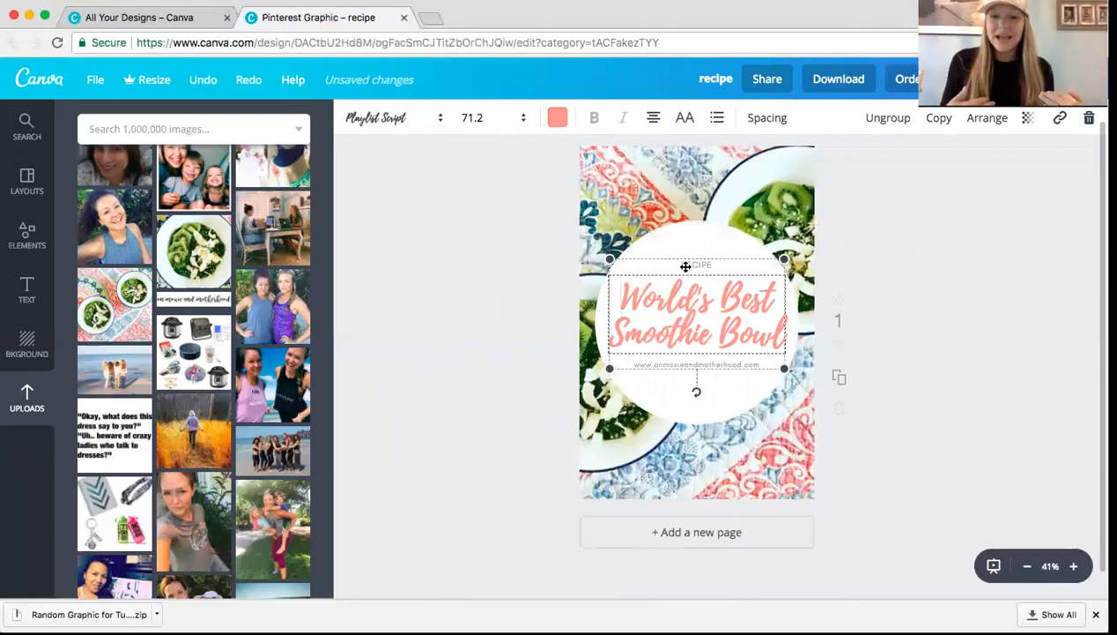
{"action": "left_click", "coordinate": [685, 266]}
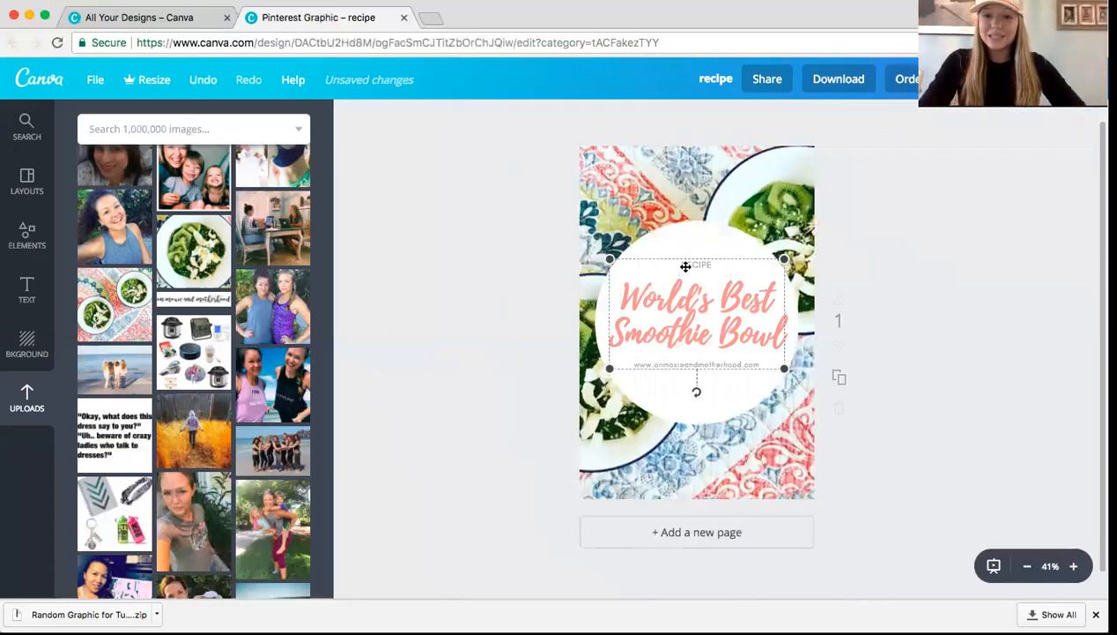
{"action": "left_click", "coordinate": [494, 297]}
{"action": "left_click", "coordinate": [694, 264]}
{"action": "left_click_drag", "start_coordinate": [693, 264], "coordinate": [693, 273]}
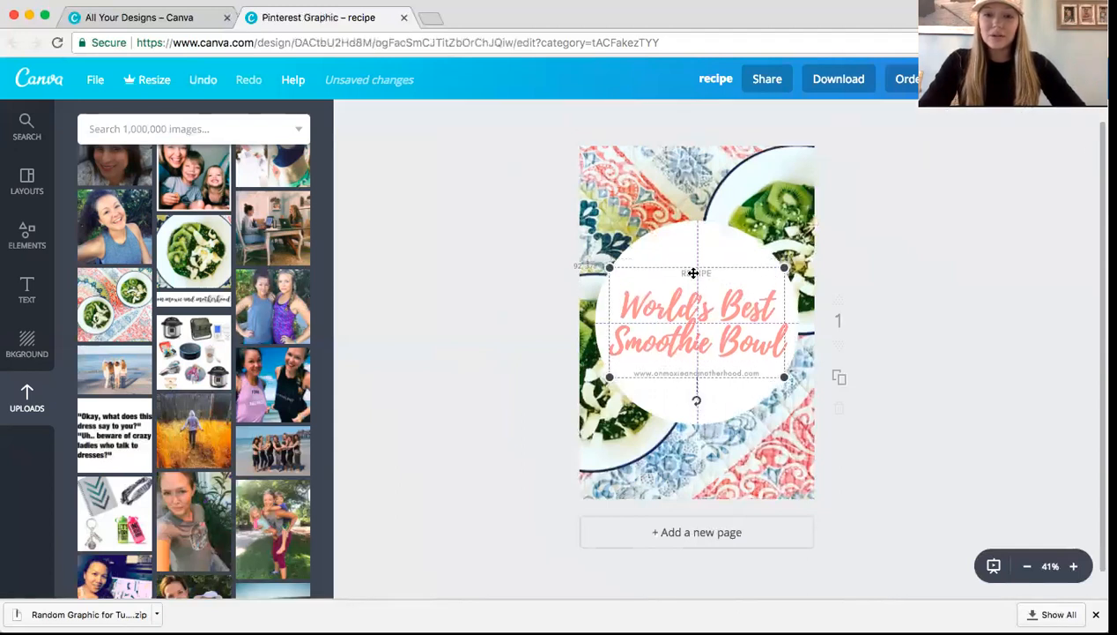
{"action": "left_click", "coordinate": [386, 353]}
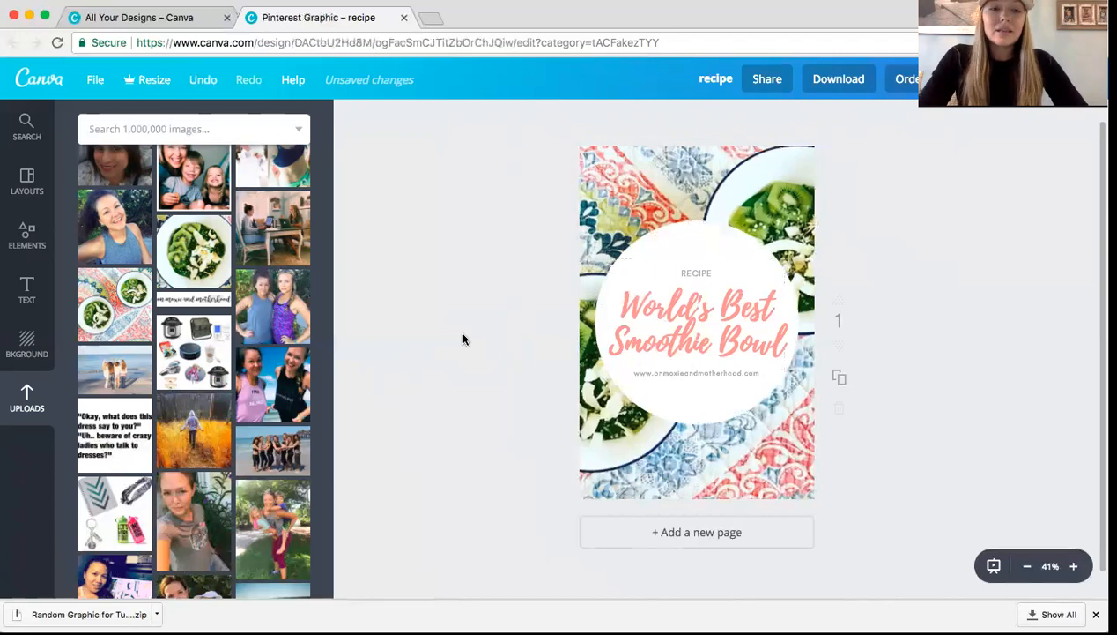
- Add a solid square shape and place it as a band across the full width of the page's lower edge
{"action": "scroll", "coordinate": [319, 229], "scroll_direction": "up", "scroll_amount": 15}
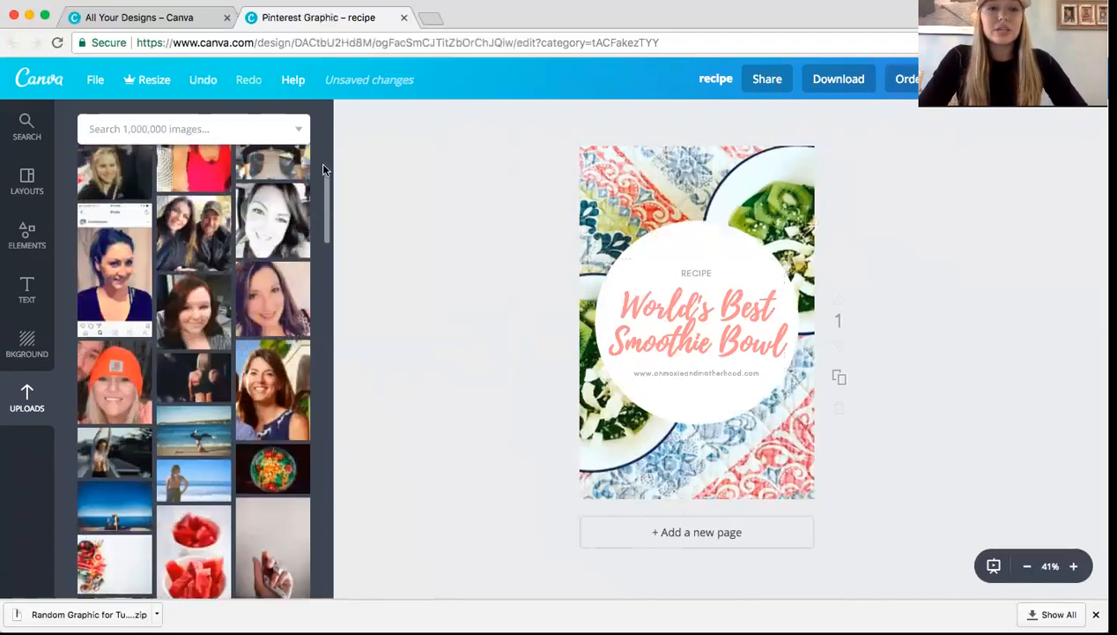
{"action": "left_click", "coordinate": [27, 349]}
{"action": "left_click", "coordinate": [28, 238]}
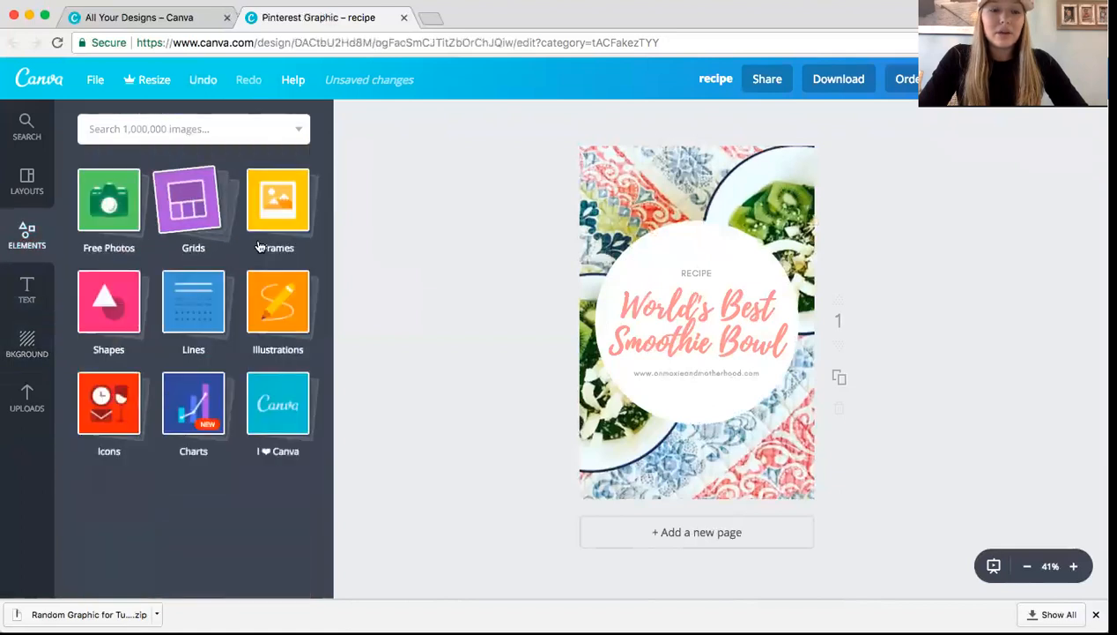
{"action": "left_click", "coordinate": [131, 302]}
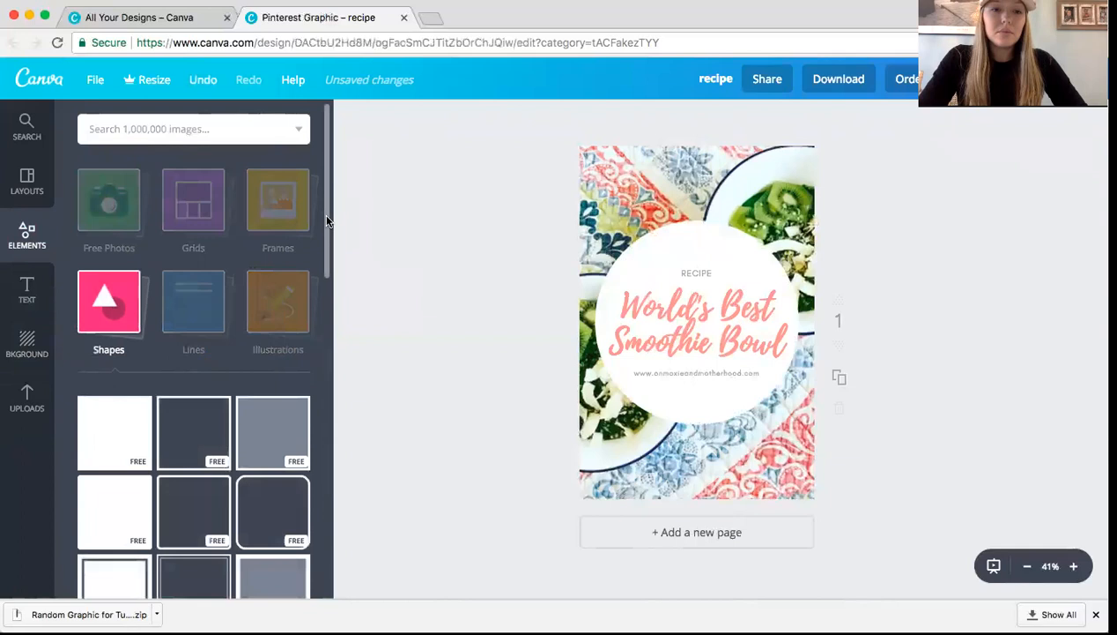
{"action": "scroll", "coordinate": [323, 214], "scroll_direction": "down", "scroll_amount": 3}
{"action": "left_click", "coordinate": [102, 301]}
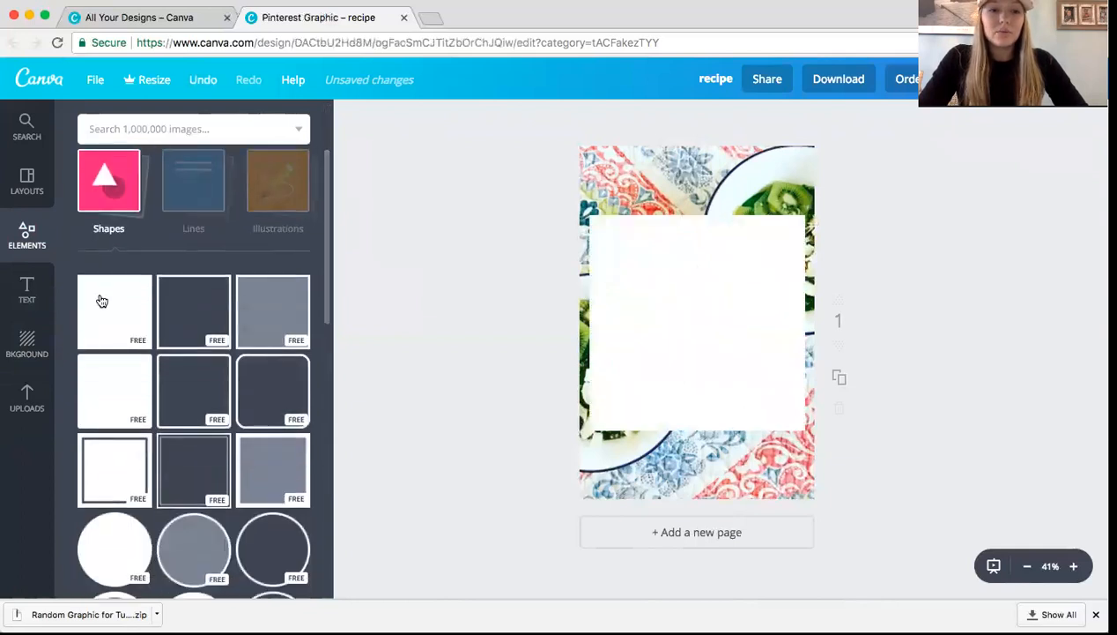
{"action": "left_click_drag", "start_coordinate": [653, 274], "coordinate": [624, 503]}
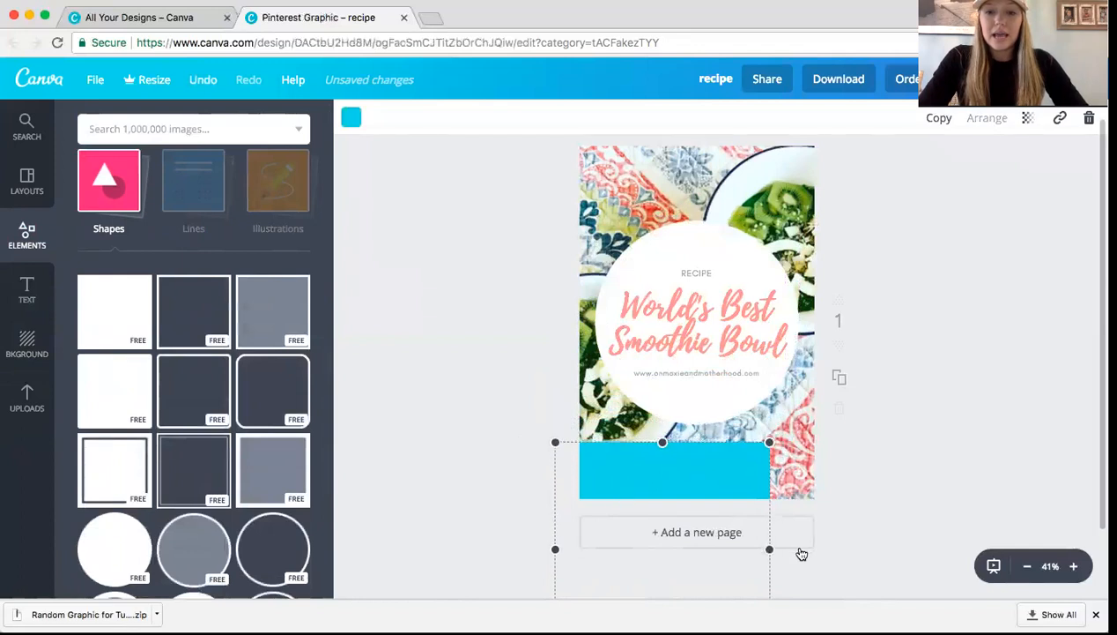
{"action": "left_click_drag", "start_coordinate": [769, 549], "coordinate": [836, 549]}
{"action": "left_click", "coordinate": [875, 438]}
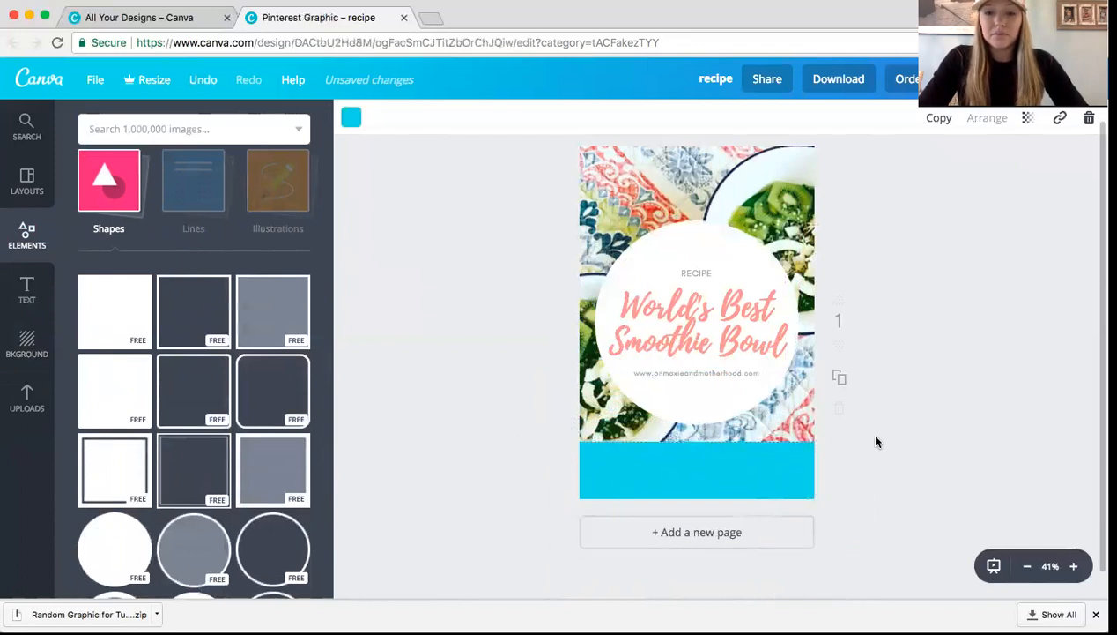
- Recolour the band with the salmon pink document colour used for the heading, and deselect it
{"action": "left_click", "coordinate": [733, 461]}
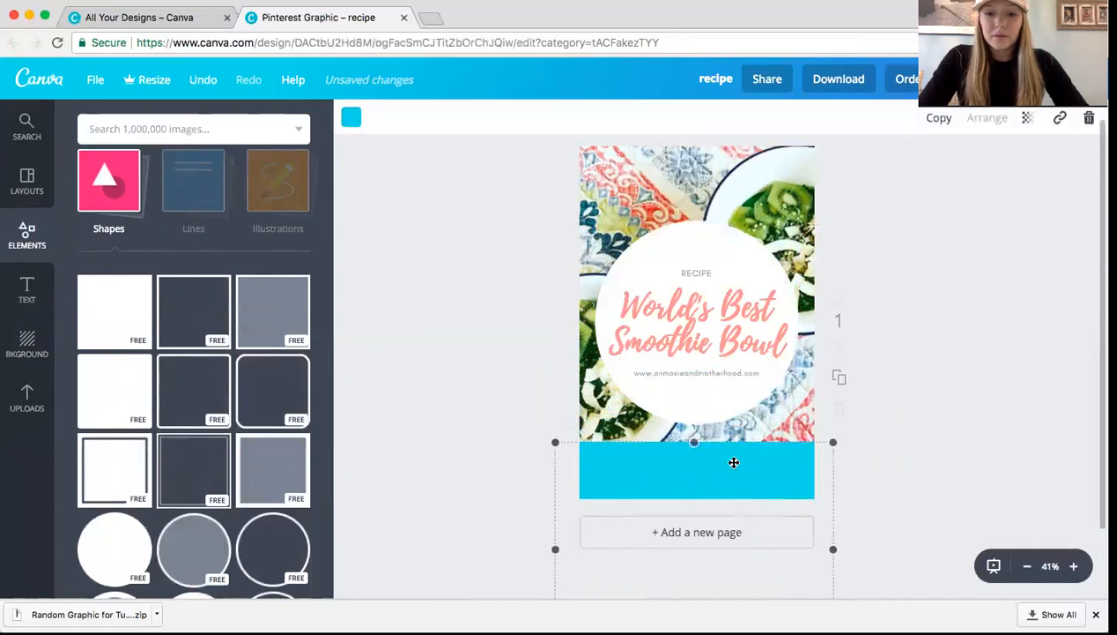
{"action": "left_click", "coordinate": [350, 118]}
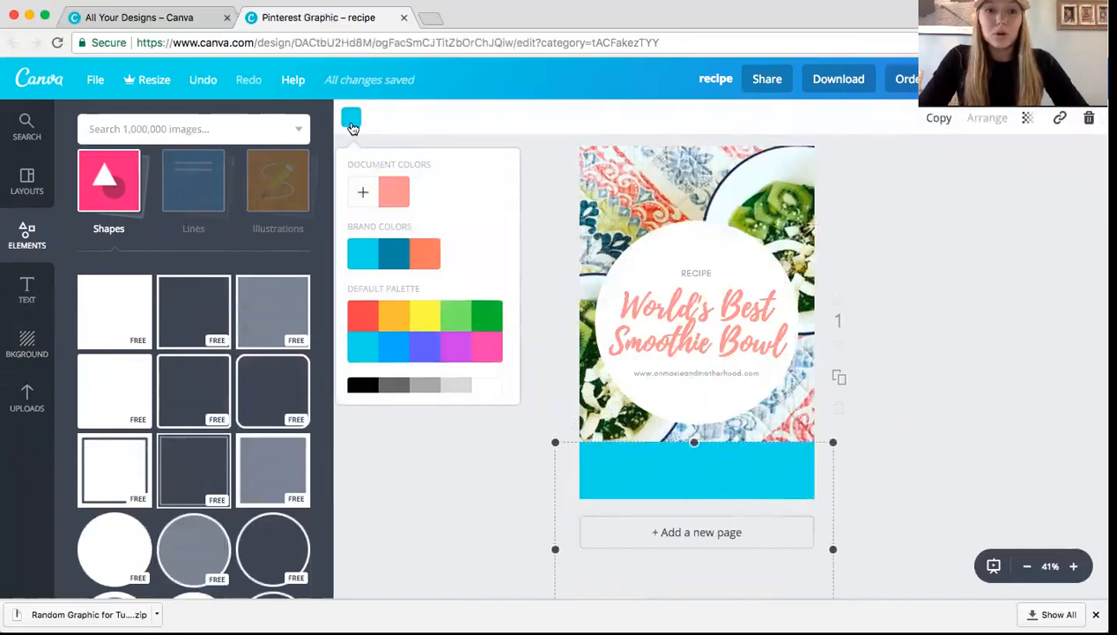
{"action": "left_click", "coordinate": [397, 207]}
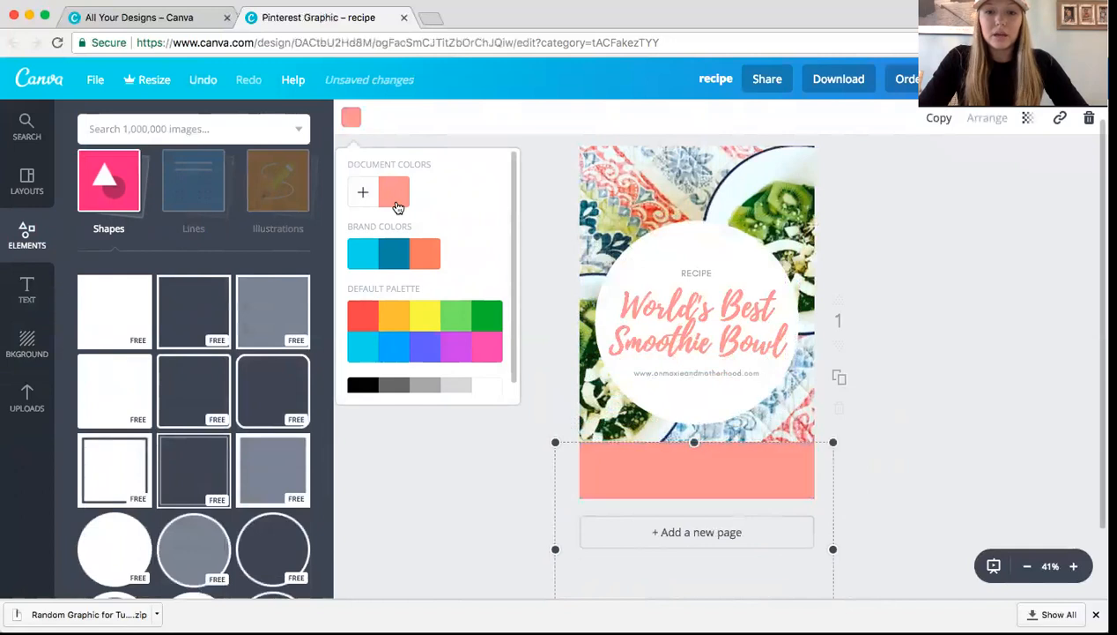
{"action": "left_click", "coordinate": [455, 481]}
{"action": "left_click", "coordinate": [454, 482]}
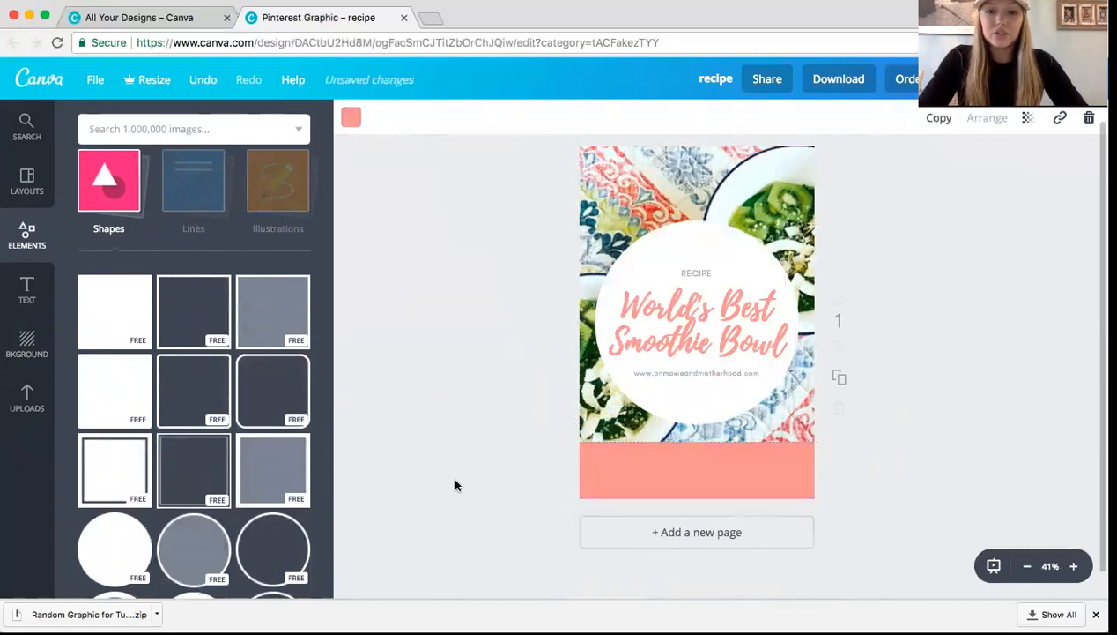
- Add a heading text box and place it centred on the salmon pink band at the page's lower edge
{"action": "left_click", "coordinate": [33, 289]}
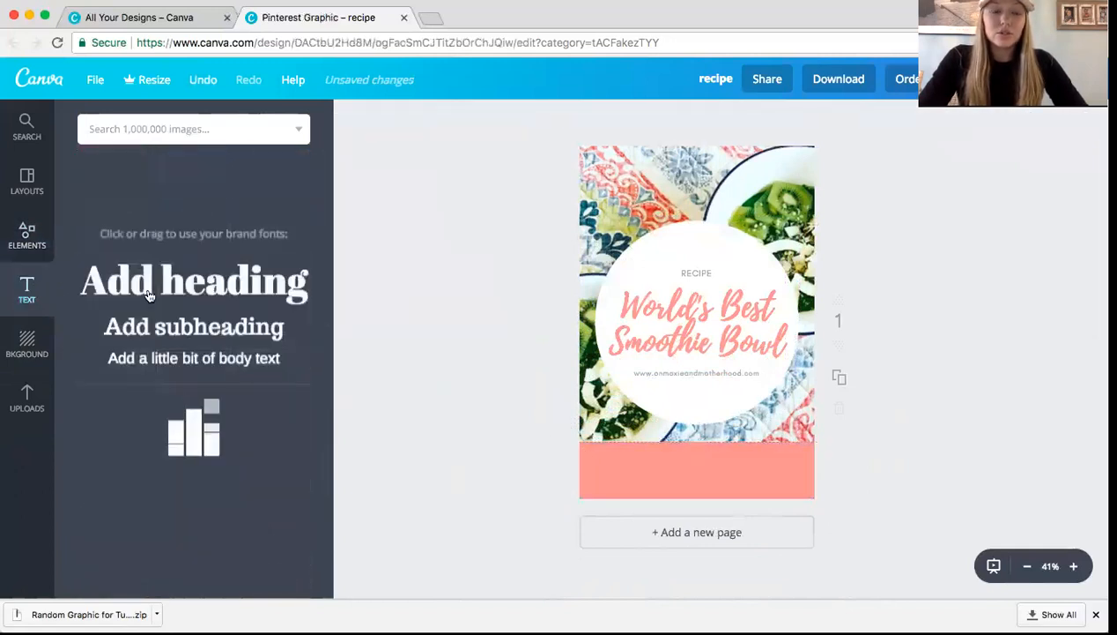
{"action": "left_click", "coordinate": [206, 223]}
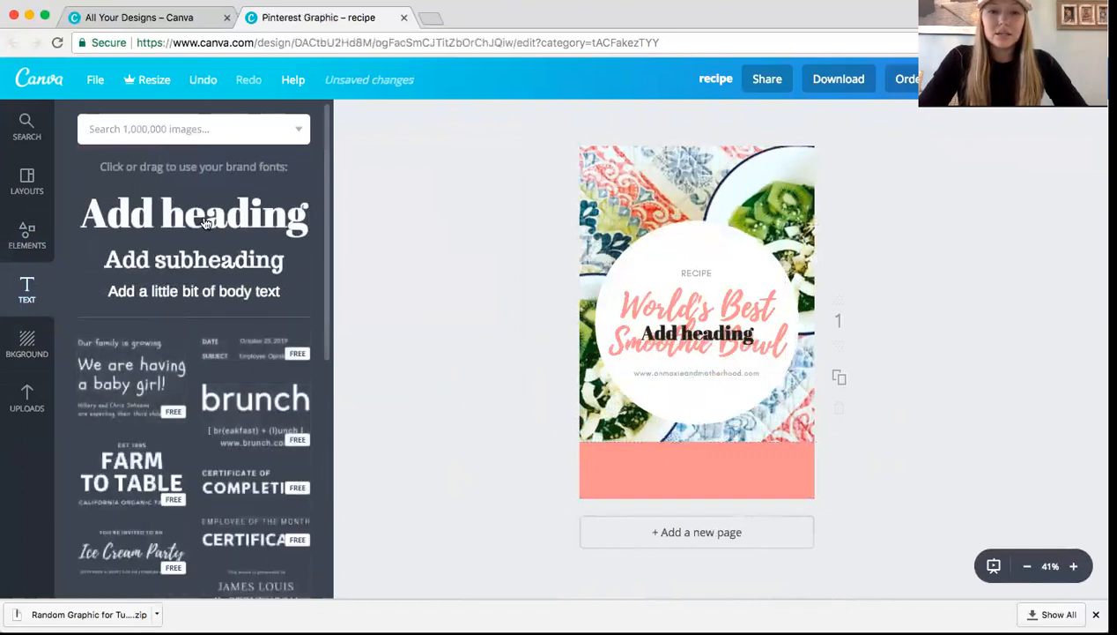
{"action": "left_click", "coordinate": [692, 320]}
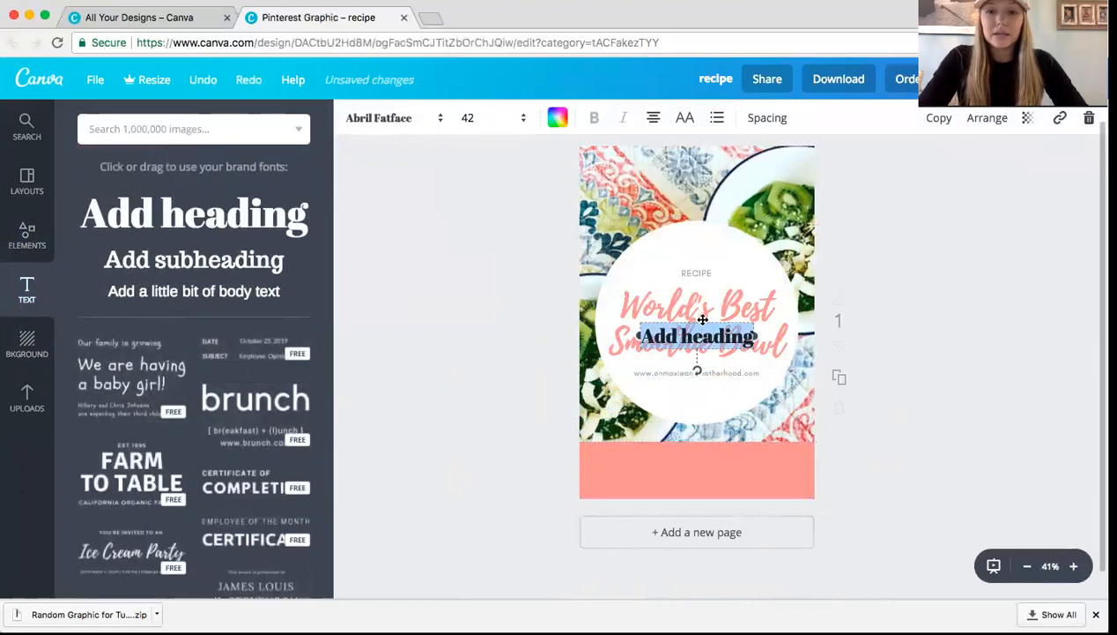
{"action": "left_click_drag", "start_coordinate": [702, 319], "coordinate": [696, 456]}
{"action": "left_click", "coordinate": [555, 374]}
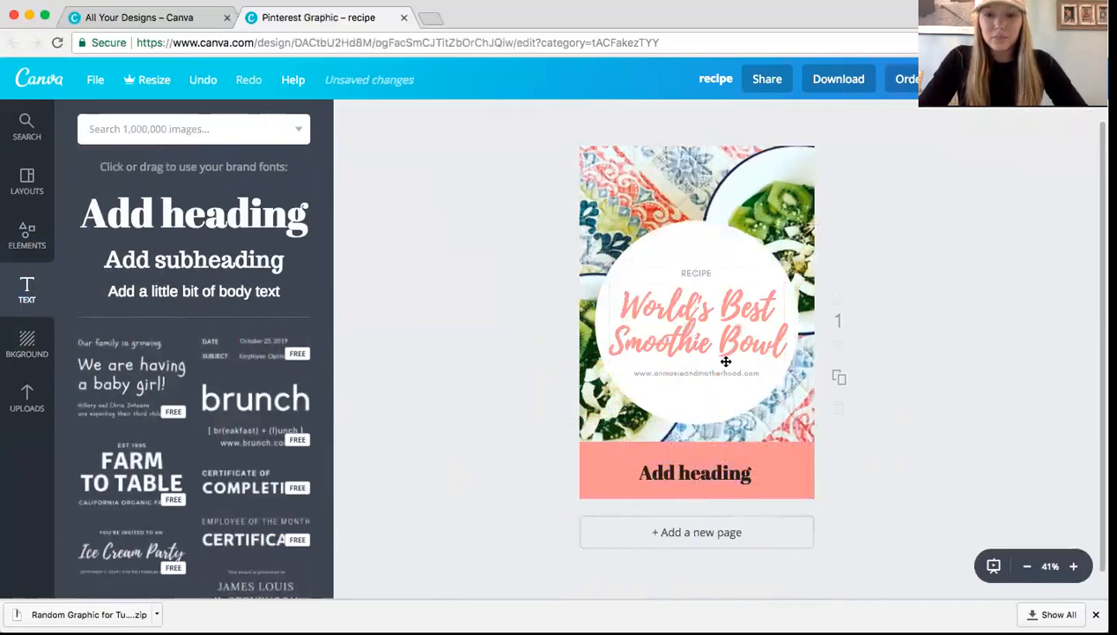
- Check the font of the website address line and set the band's heading to the matching Glacial Indifference font
{"action": "left_click", "coordinate": [676, 373]}
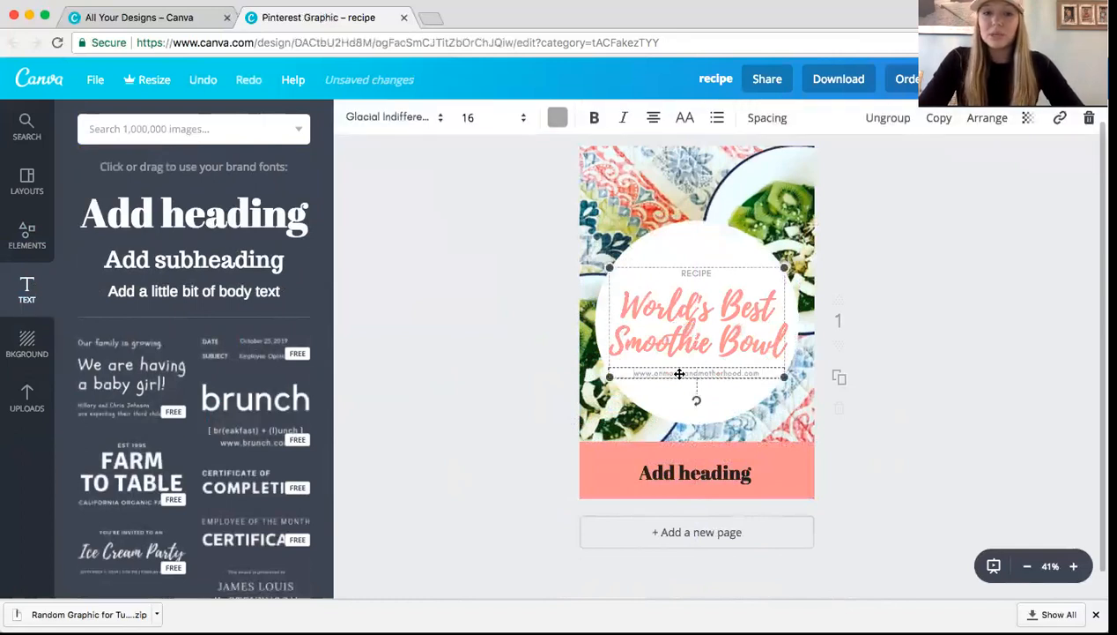
{"action": "left_click", "coordinate": [679, 374]}
{"action": "left_click", "coordinate": [684, 373]}
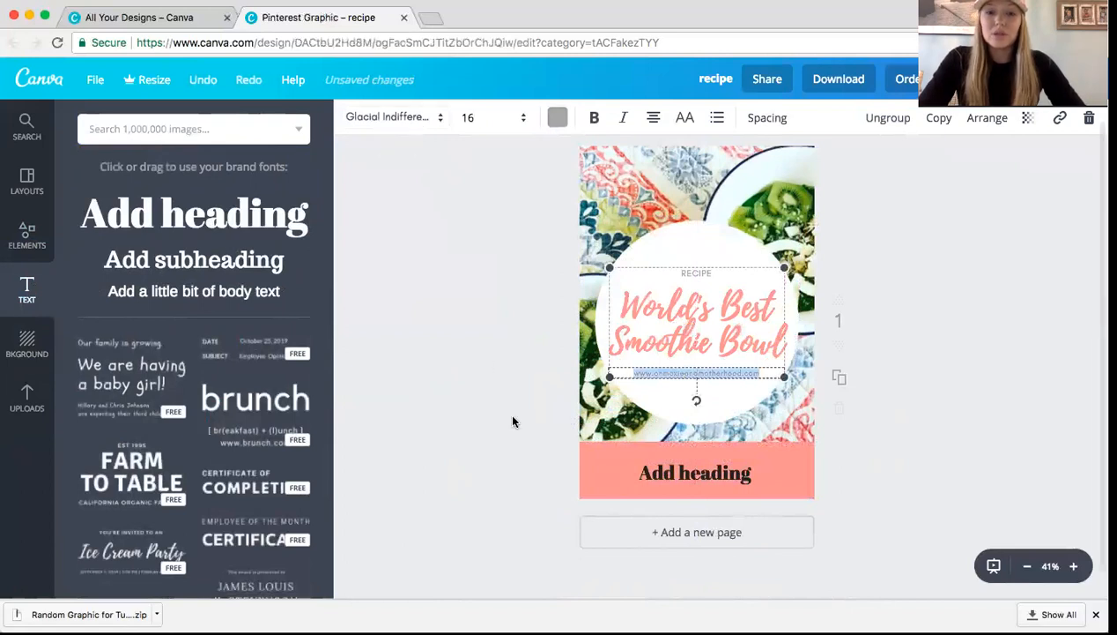
{"action": "left_click", "coordinate": [671, 471]}
{"action": "left_click", "coordinate": [672, 472]}
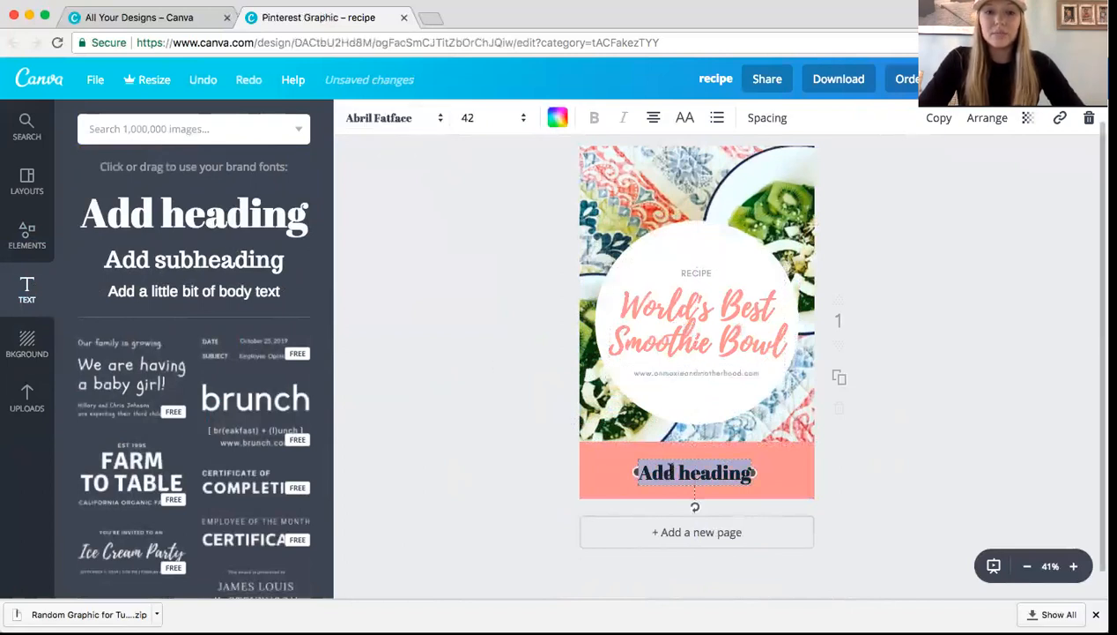
{"action": "left_click", "coordinate": [437, 130]}
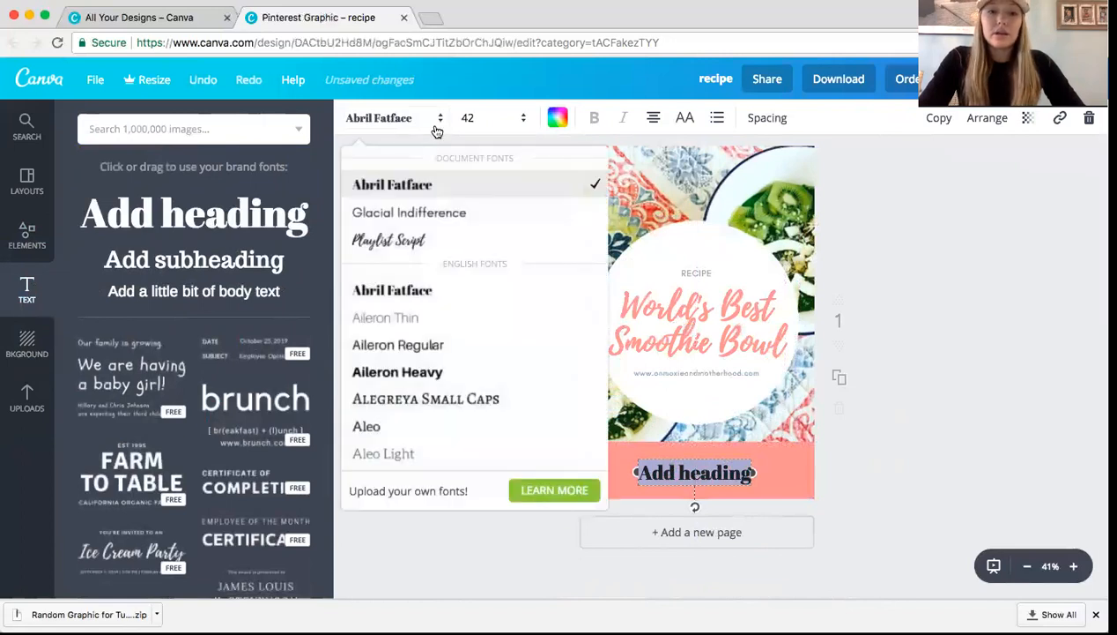
{"action": "left_click", "coordinate": [410, 213]}
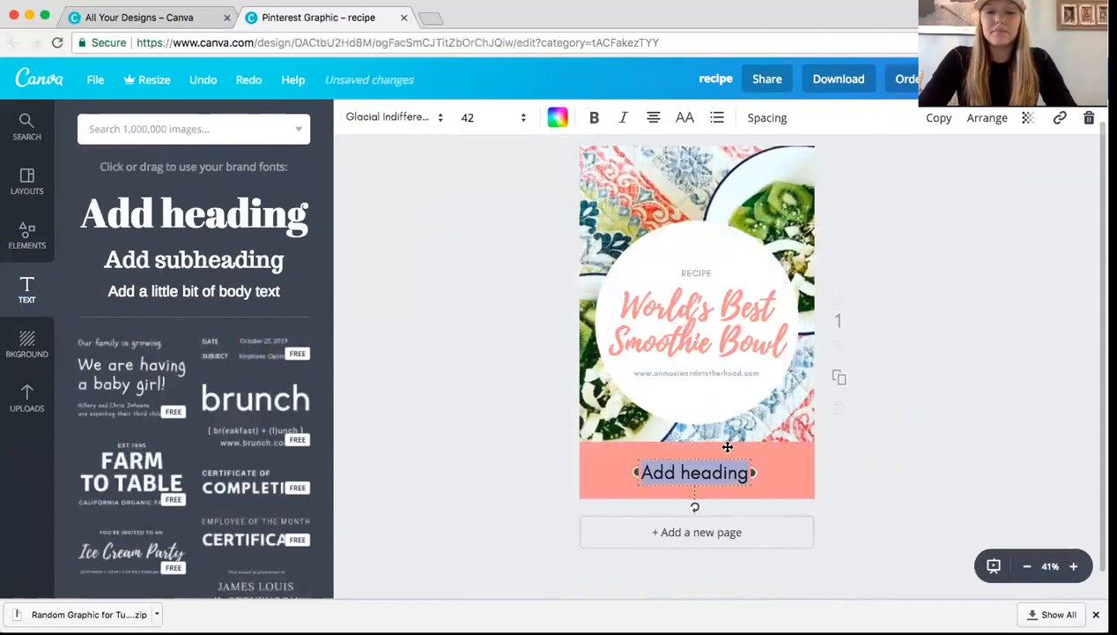
- Replace the placeholder heading on the band with "Fast, easy & healthy!" and deselect it
{"action": "type", "text": "Fas"}
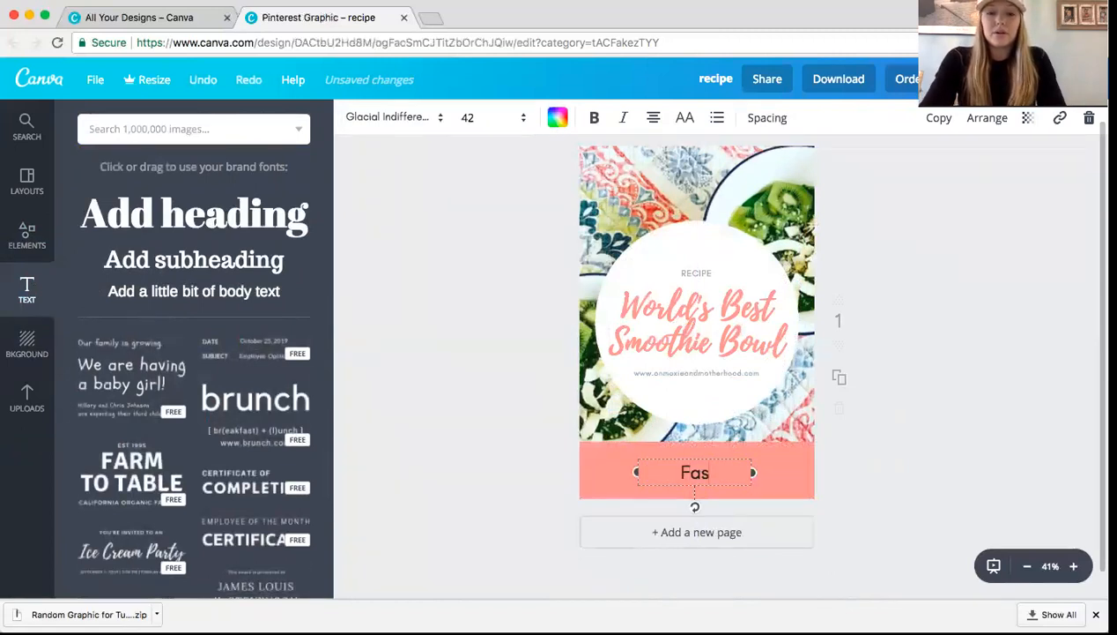
{"action": "type", "text": "t, easy &"}
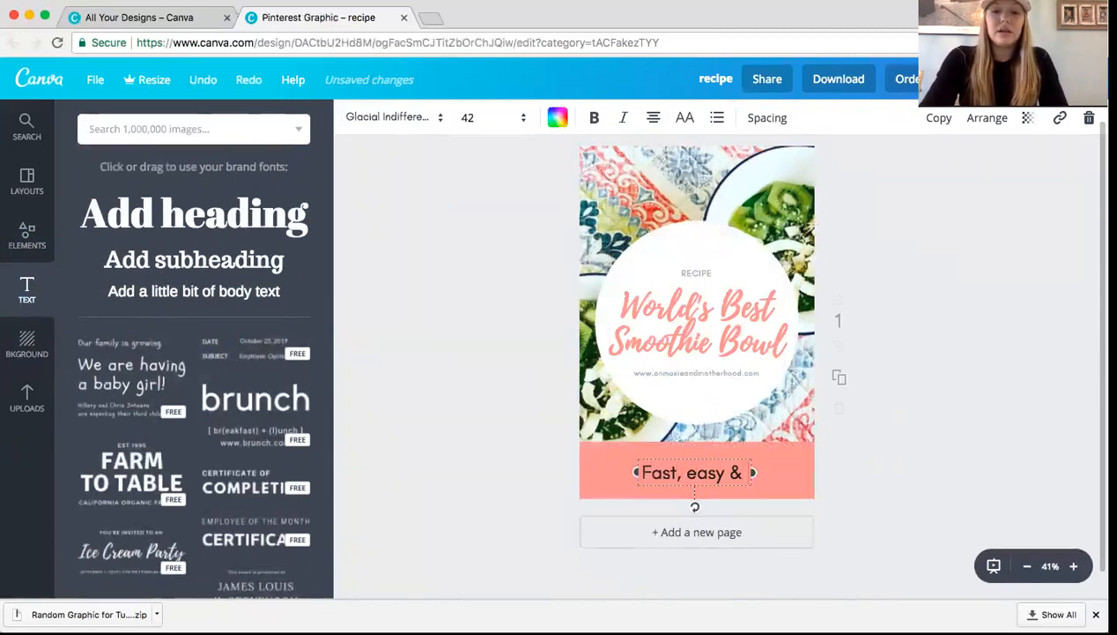
{"action": "type", "text": " healthy!"}
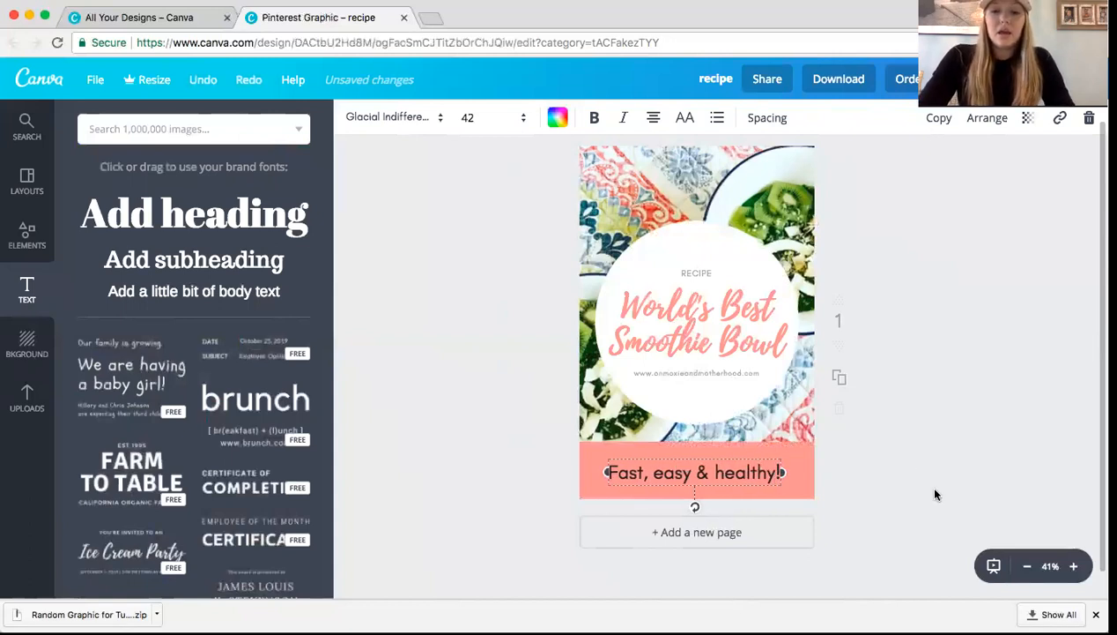
{"action": "left_click", "coordinate": [936, 494]}
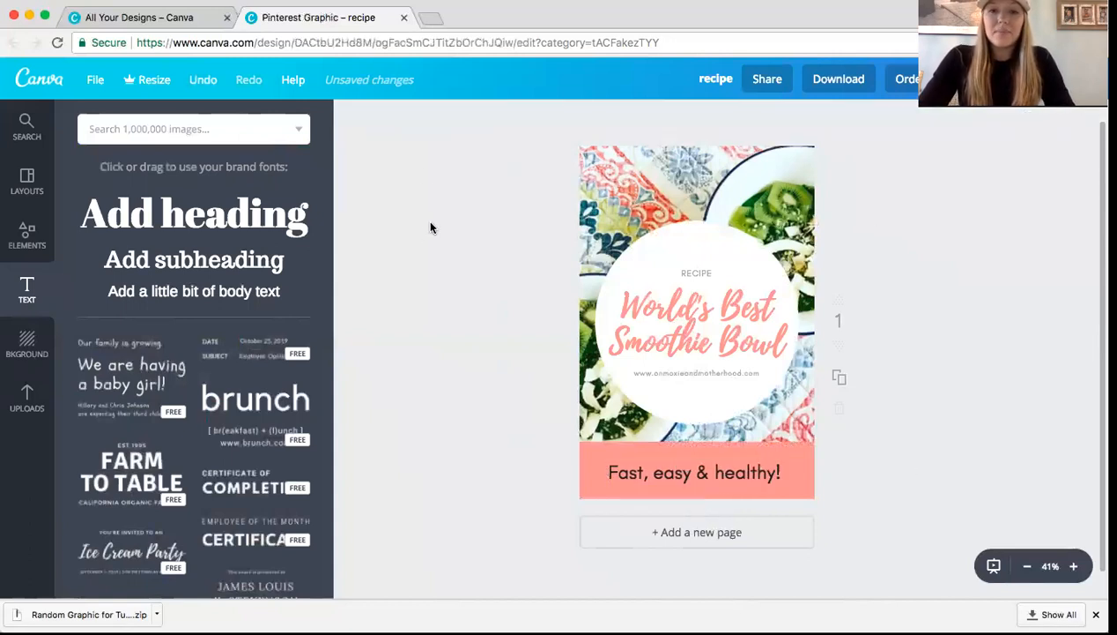
- Rename the design as "Smoothie Bowl Recipe Pinterest Graphic"
{"action": "left_click", "coordinate": [715, 79]}
{"action": "type", "text": "SmoothieB"}
{"action": "key", "text": "BackSpace"}
{"action": "type", "text": "Bowl Recipe Pinterest Graphic"}
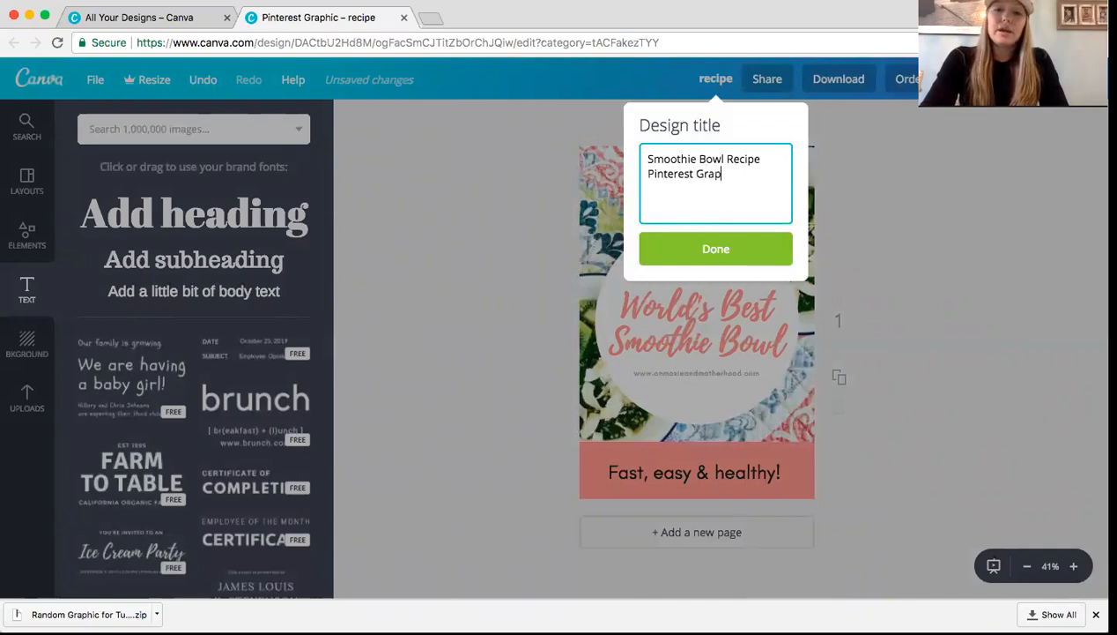
{"action": "left_click", "coordinate": [709, 252]}
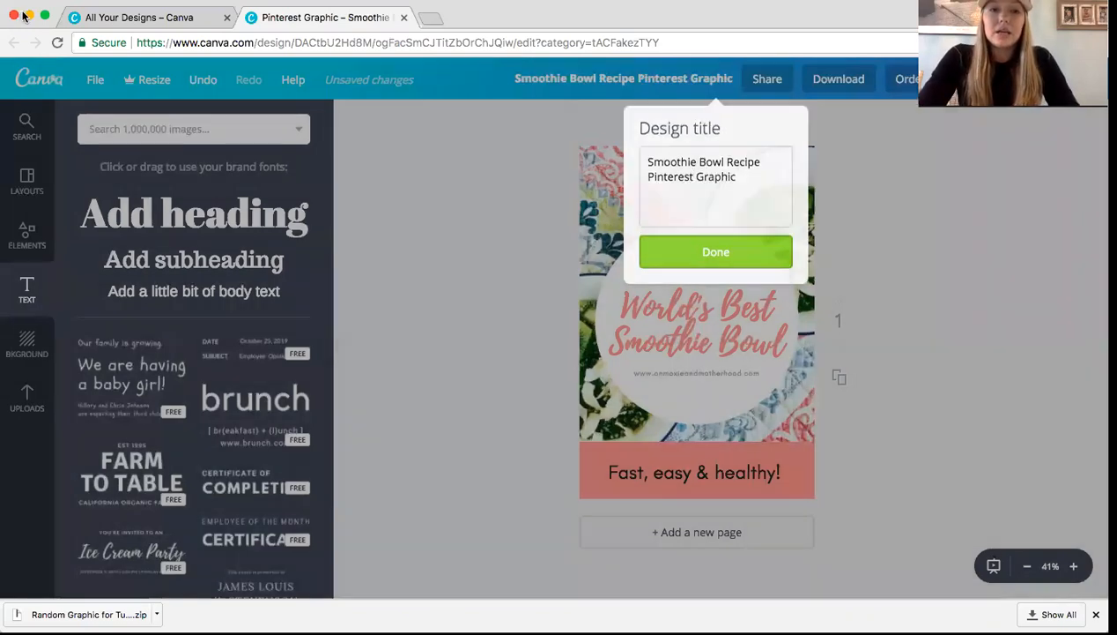
- Save the smoothie bowl design and close its browser tab to return to the Canva home page
{"action": "left_click", "coordinate": [95, 79]}
{"action": "left_click", "coordinate": [113, 213]}
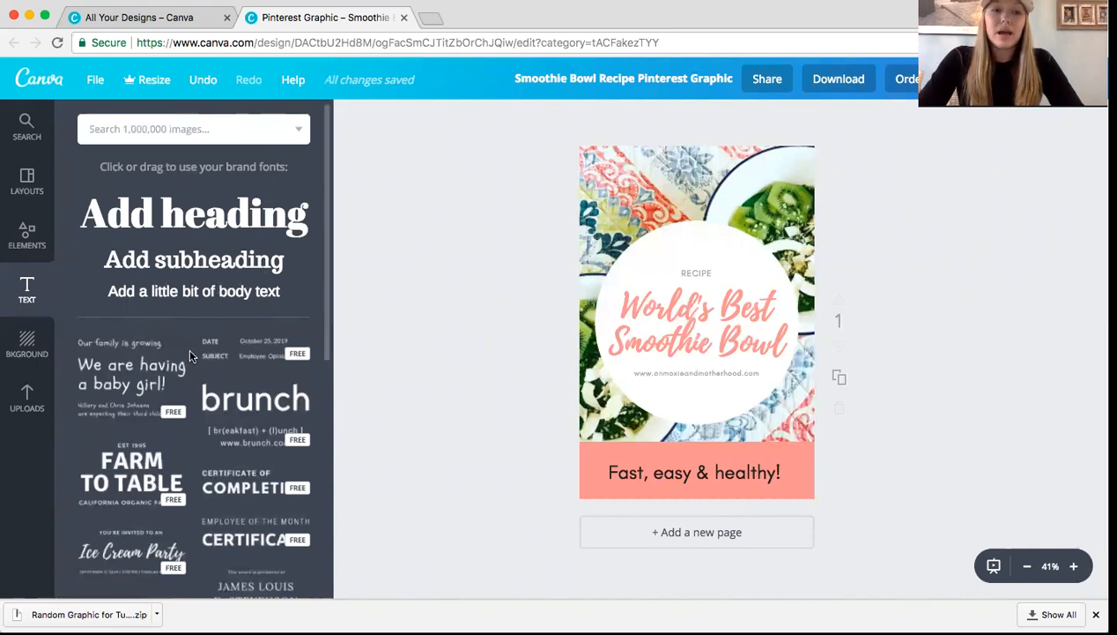
{"action": "left_click", "coordinate": [403, 18]}
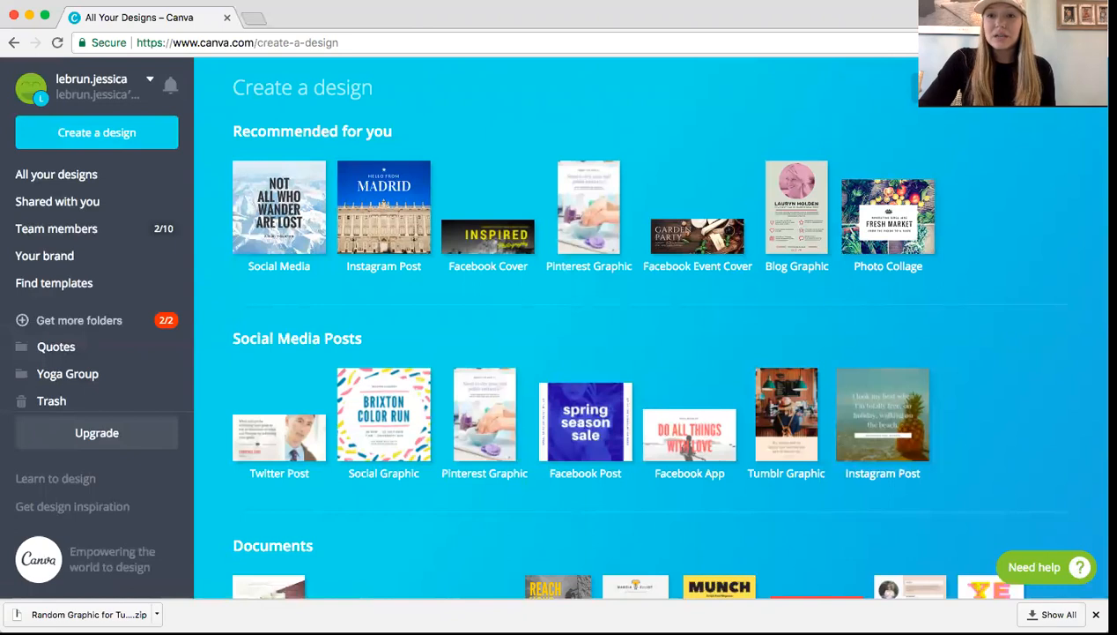
- View the custom dimensions option for a new design and dismiss it without entering a size
{"action": "left_click", "coordinate": [987, 88]}
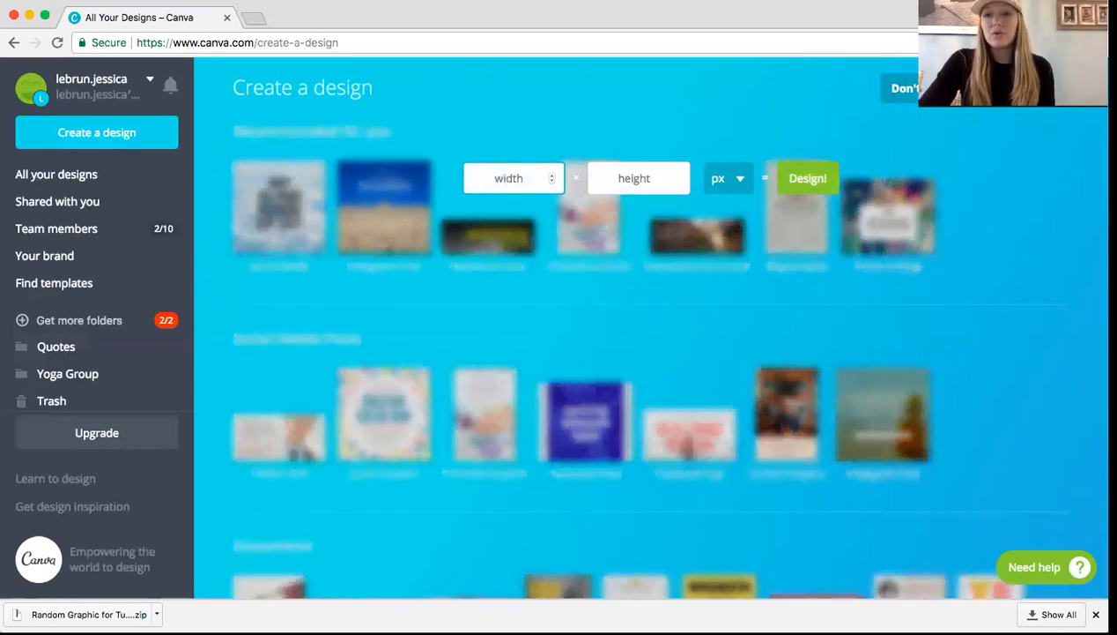
{"action": "left_click", "coordinate": [788, 128]}
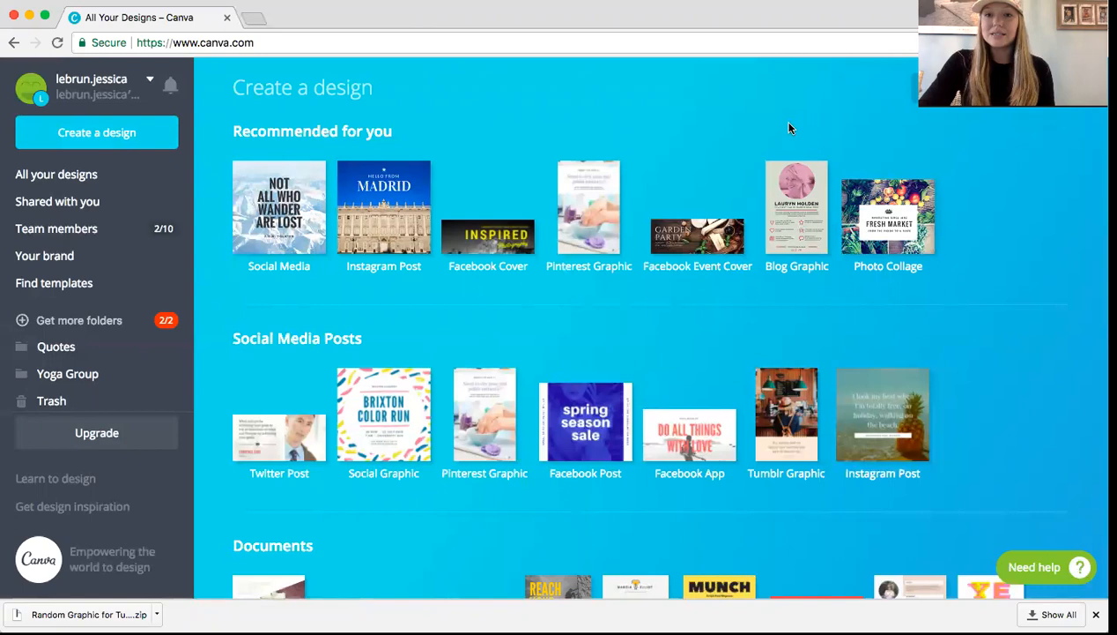